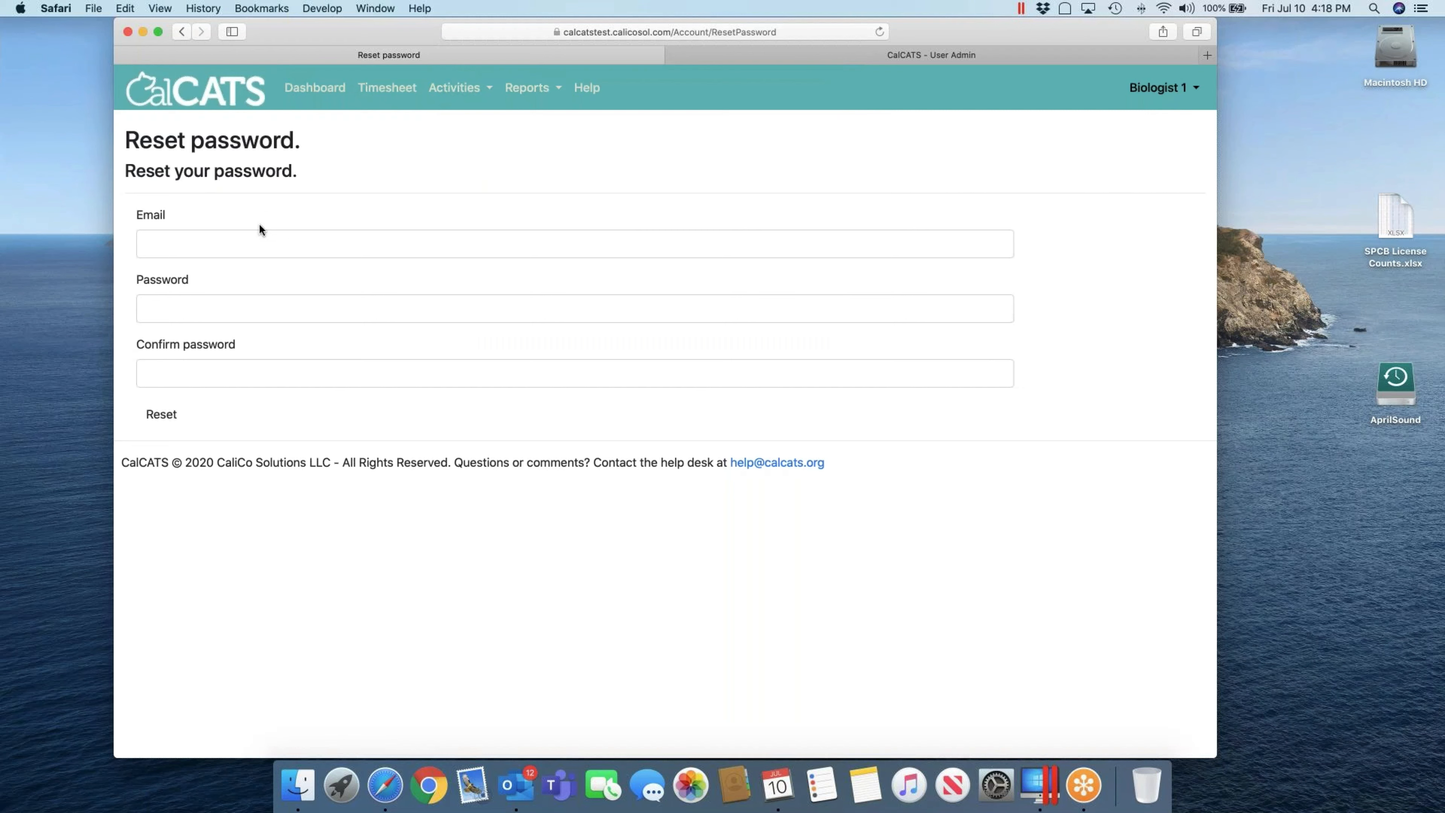
Step: Enter the account's e-mail address and a new password twice, declining Safari's suggested password
click(251, 242)
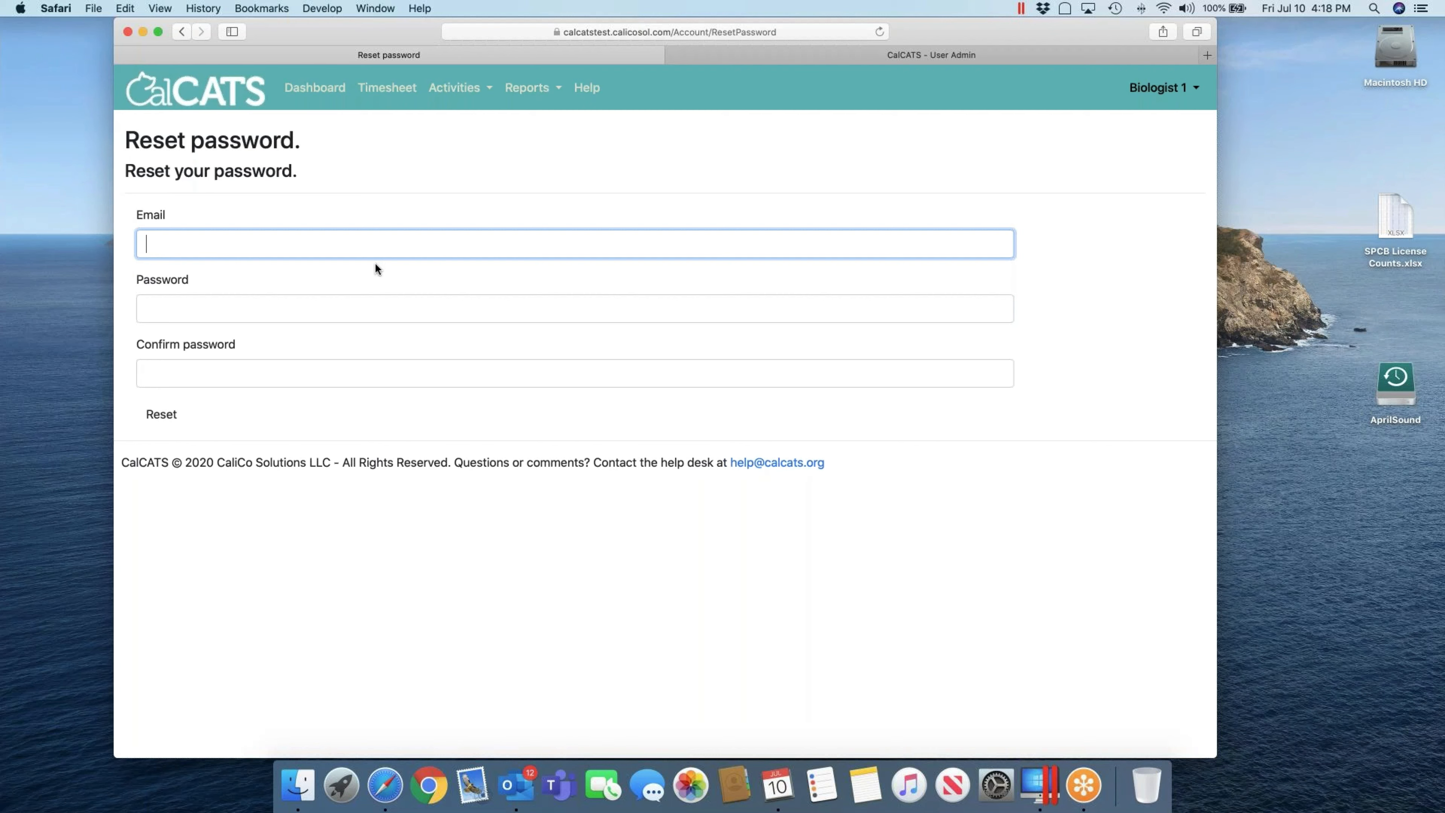
key(Tab)
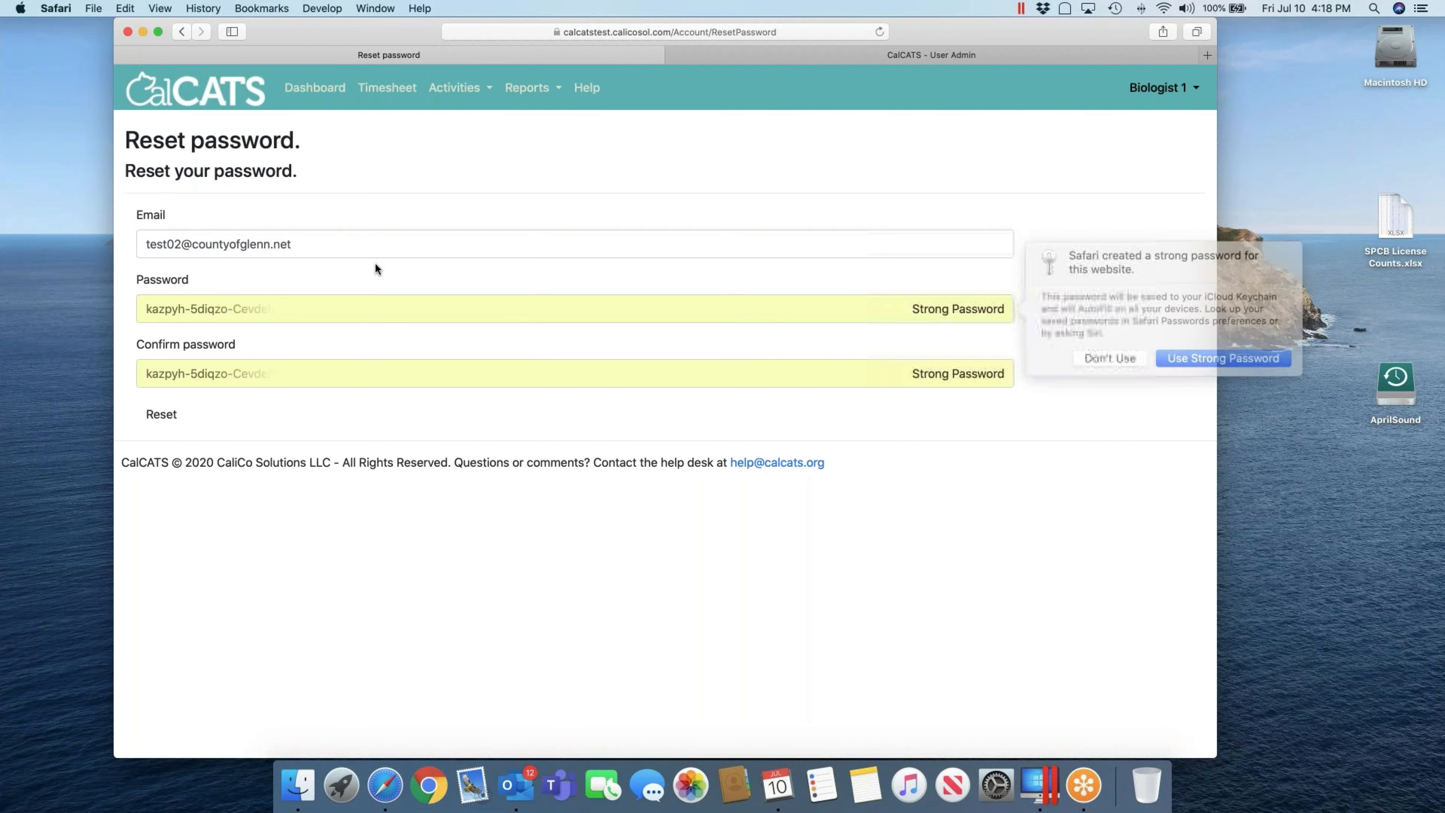
key(Escape)
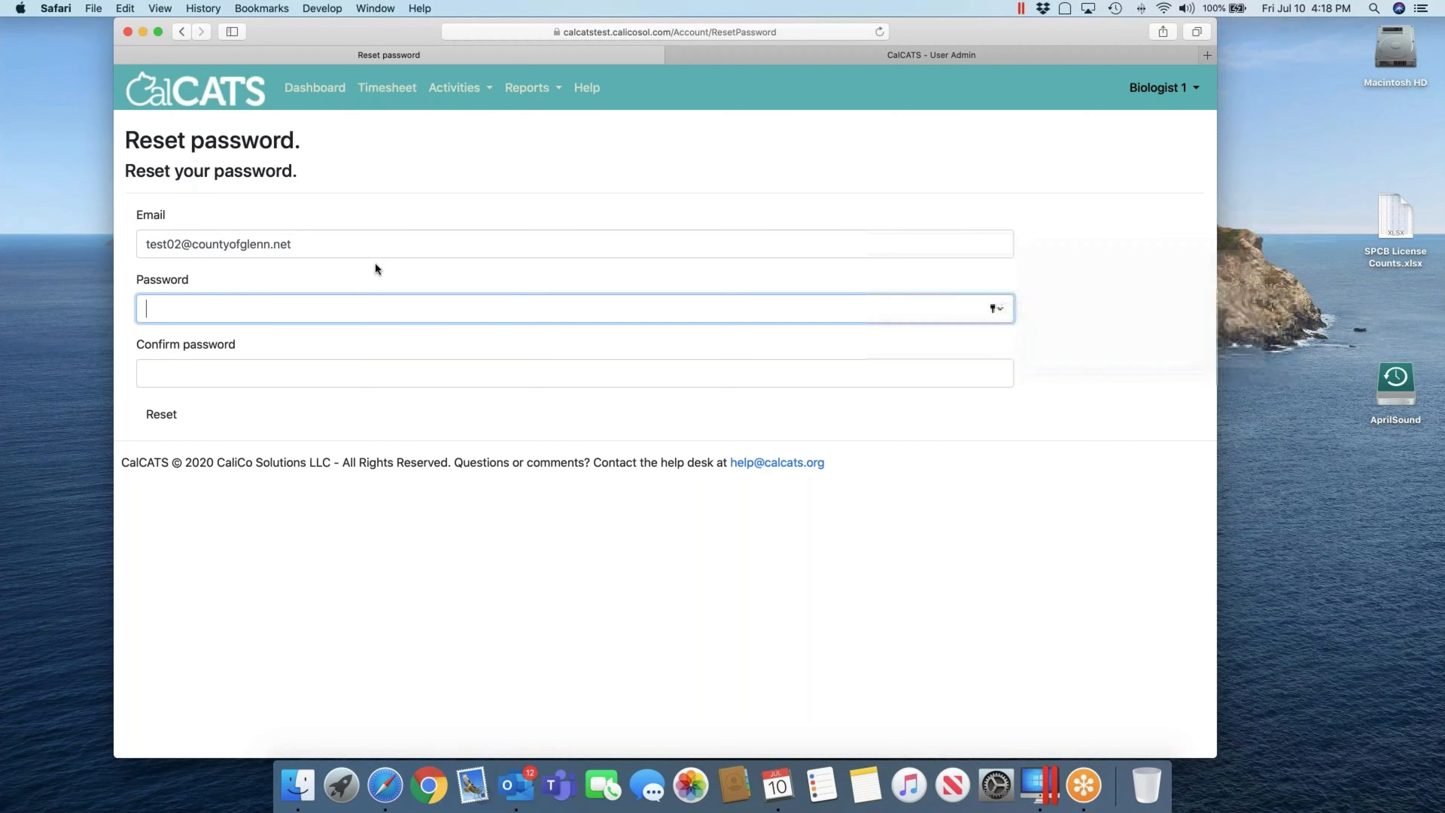
text(•••••••••)
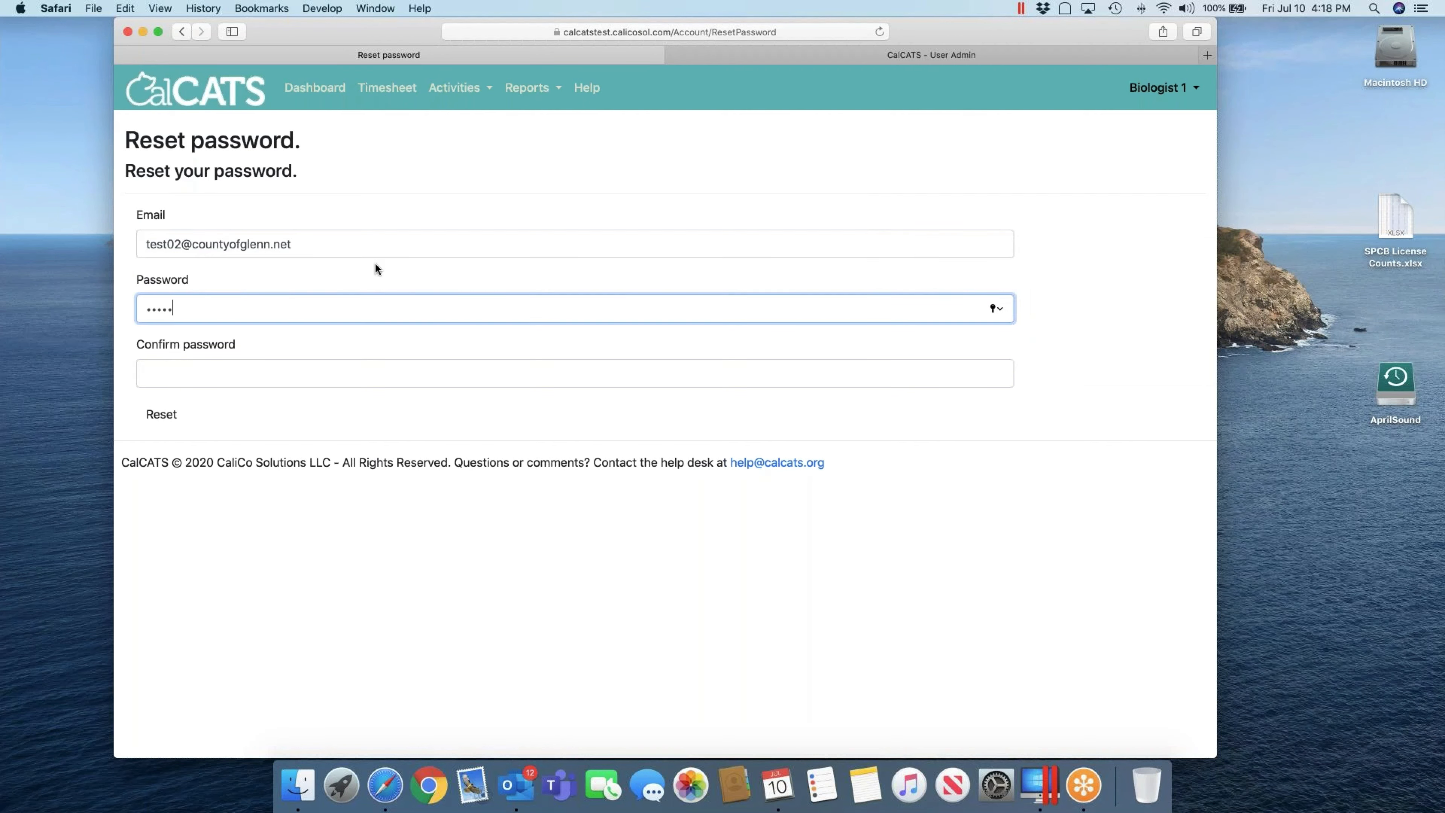
key(Tab)
text(•••••••••)
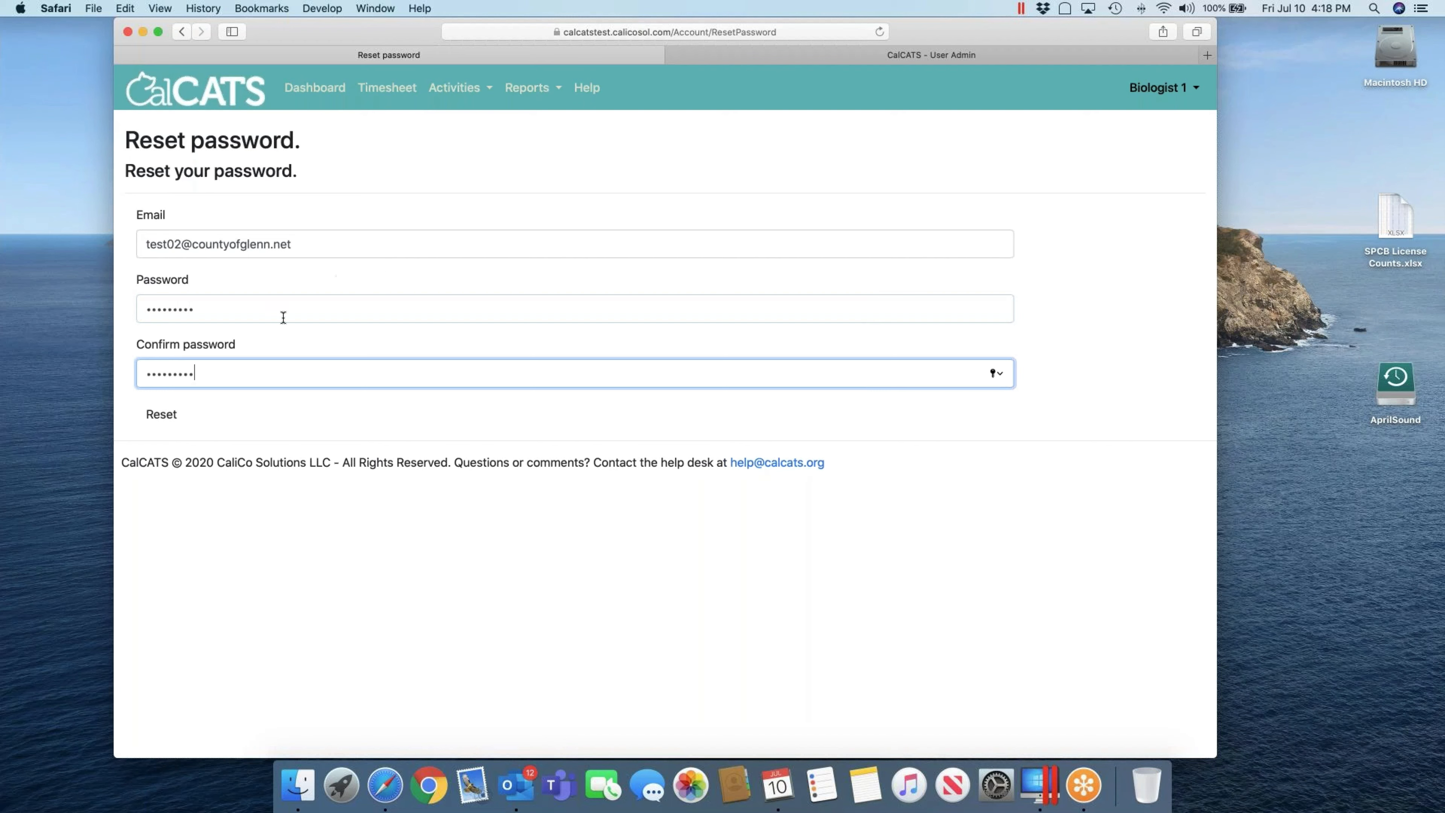
Step: Replace the password with a different one in both fields and submit the reset
double_click(205, 310)
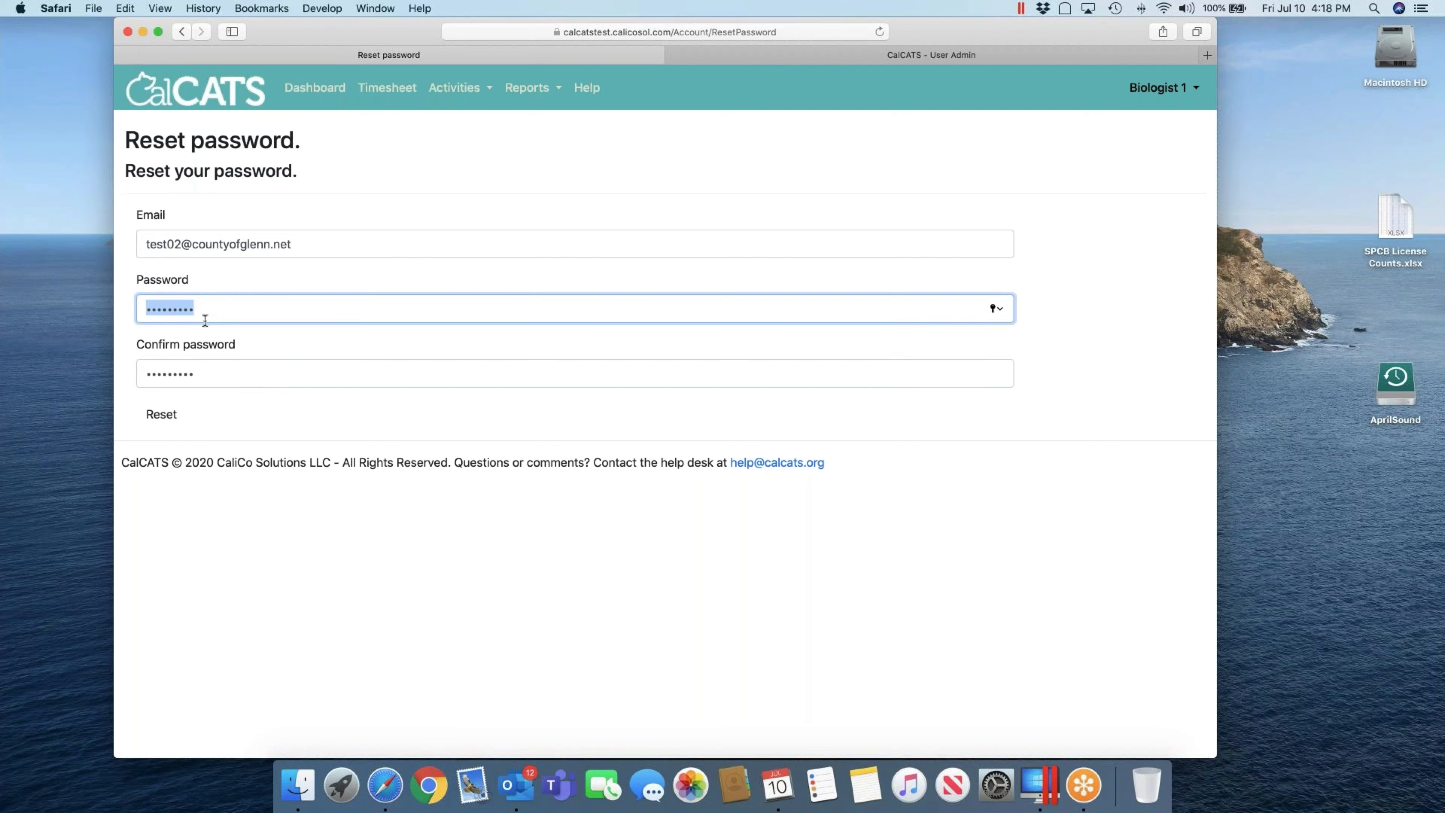
text(•••••••)
key(Tab)
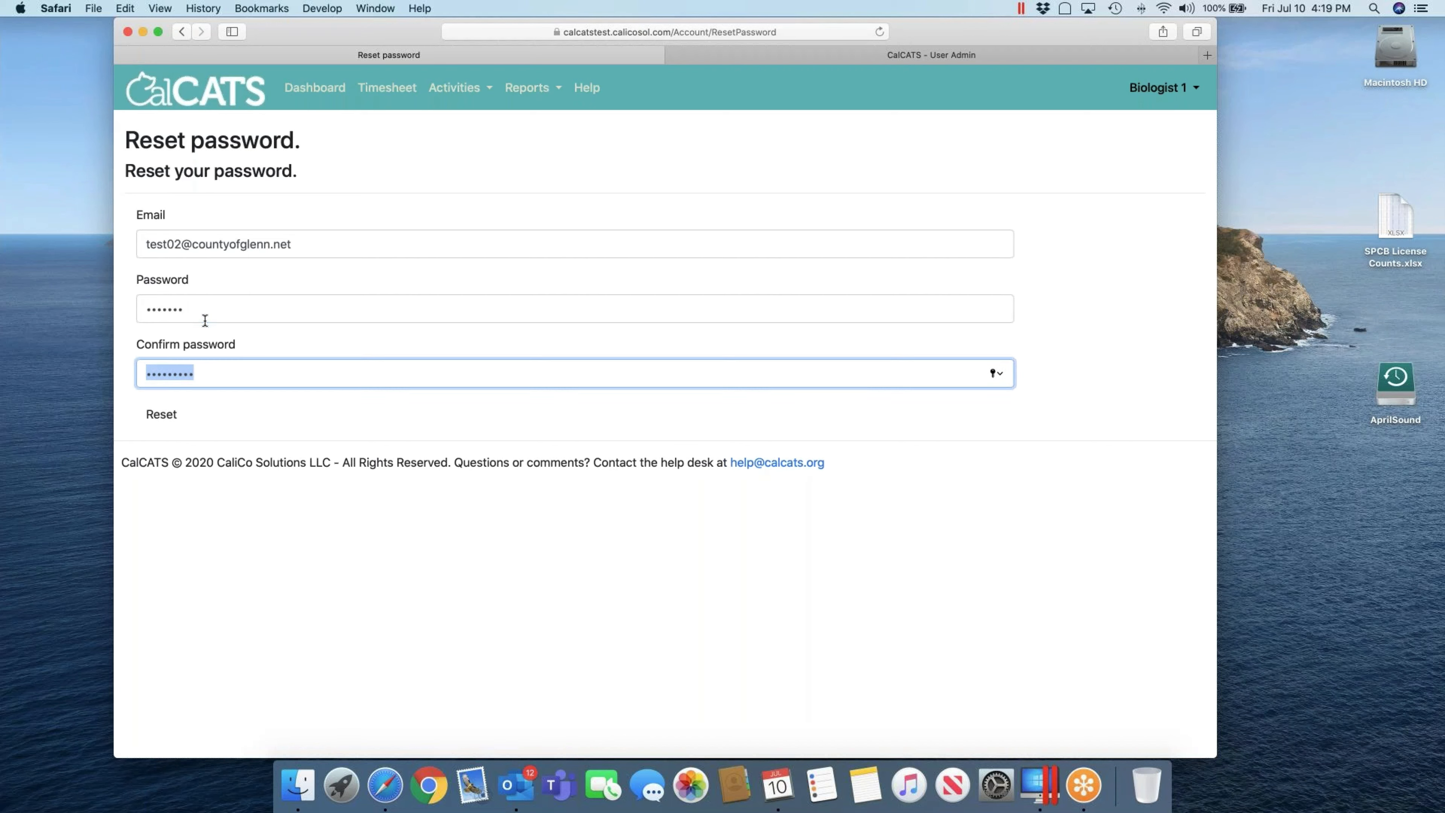
text(•••••••)
click(160, 413)
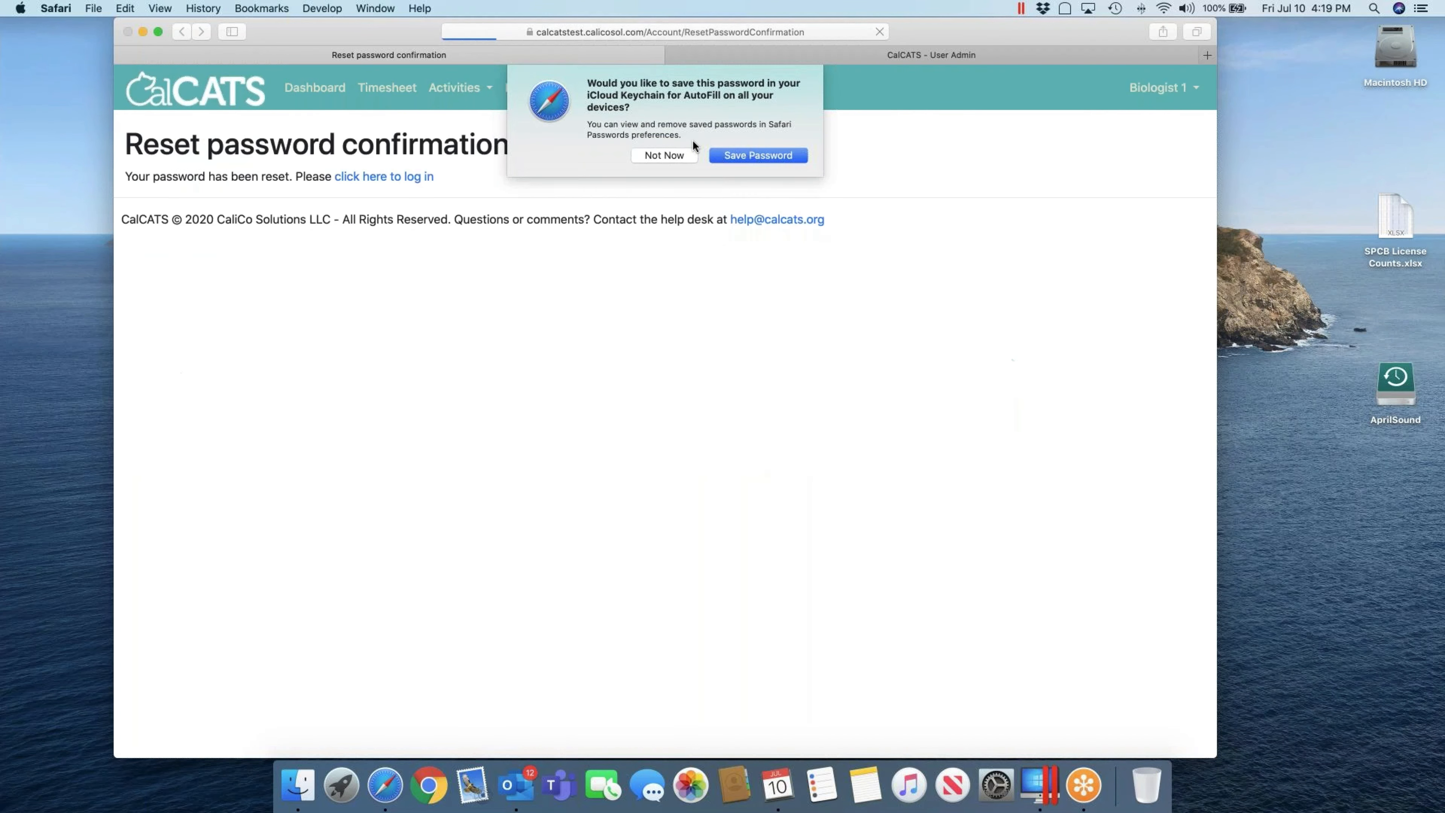
Step: Decline saving the password, then log in with the account's user ID and password
click(671, 153)
click(419, 176)
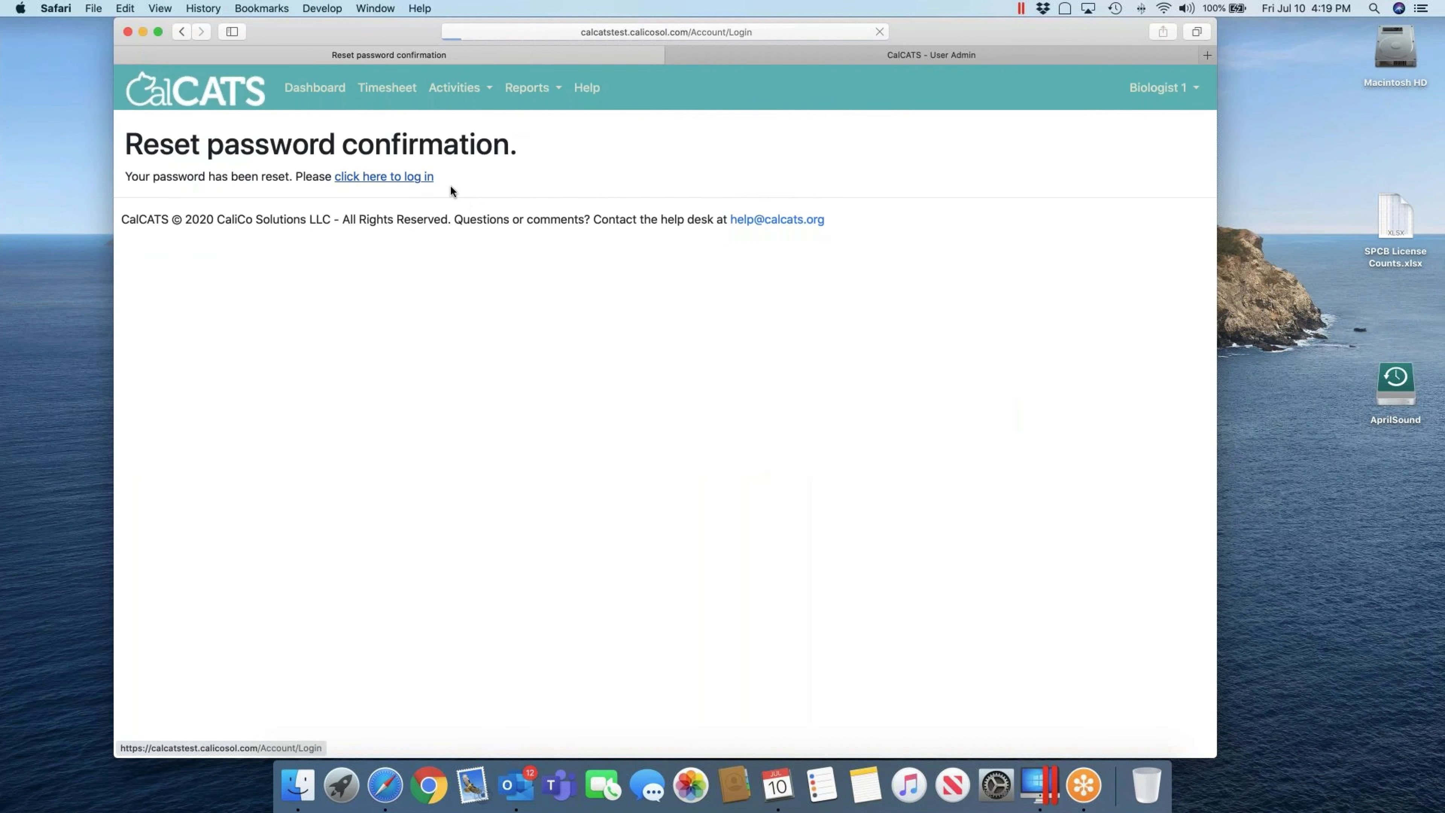
click(391, 185)
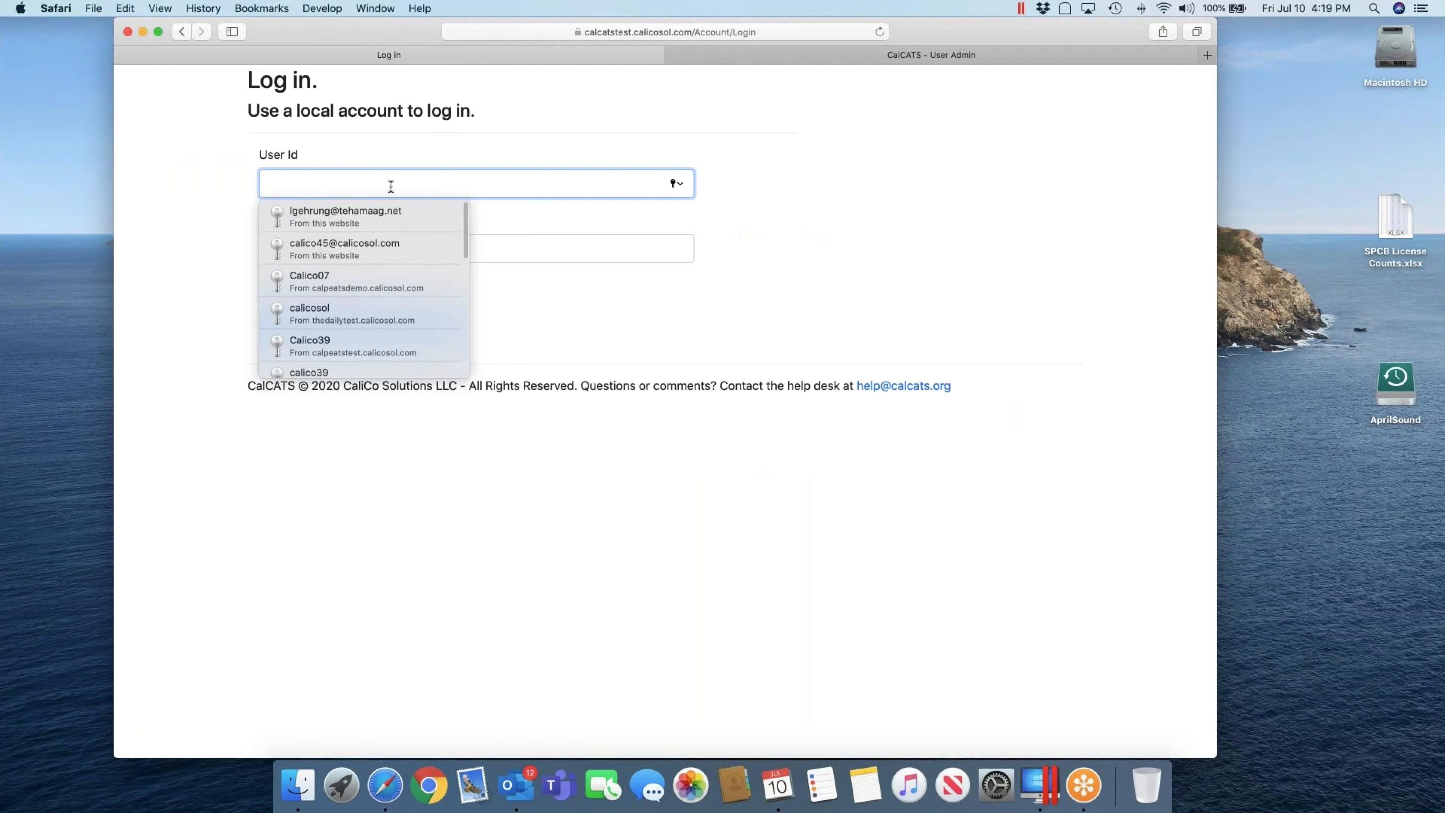
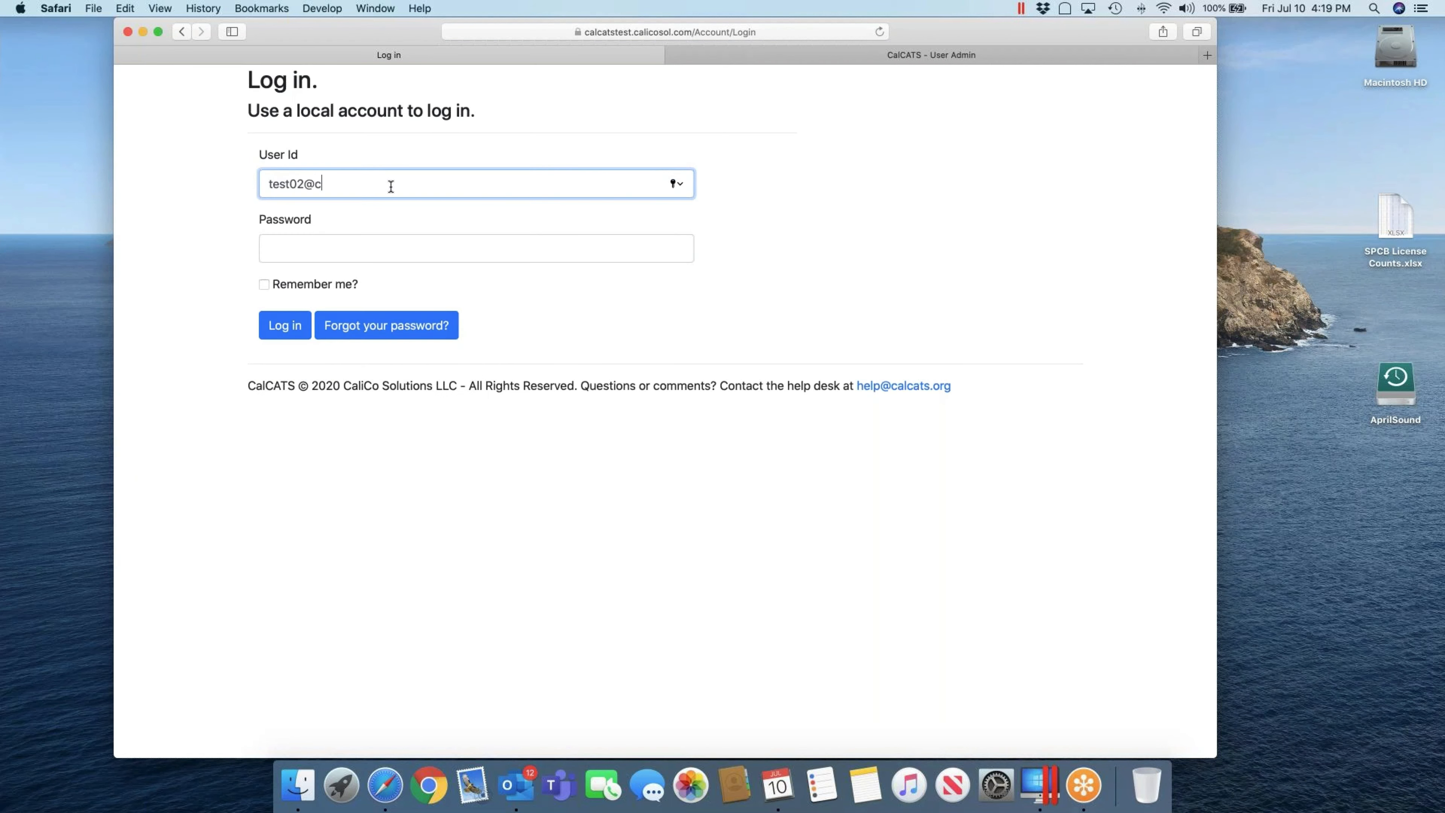
key(Tab)
text(••••)
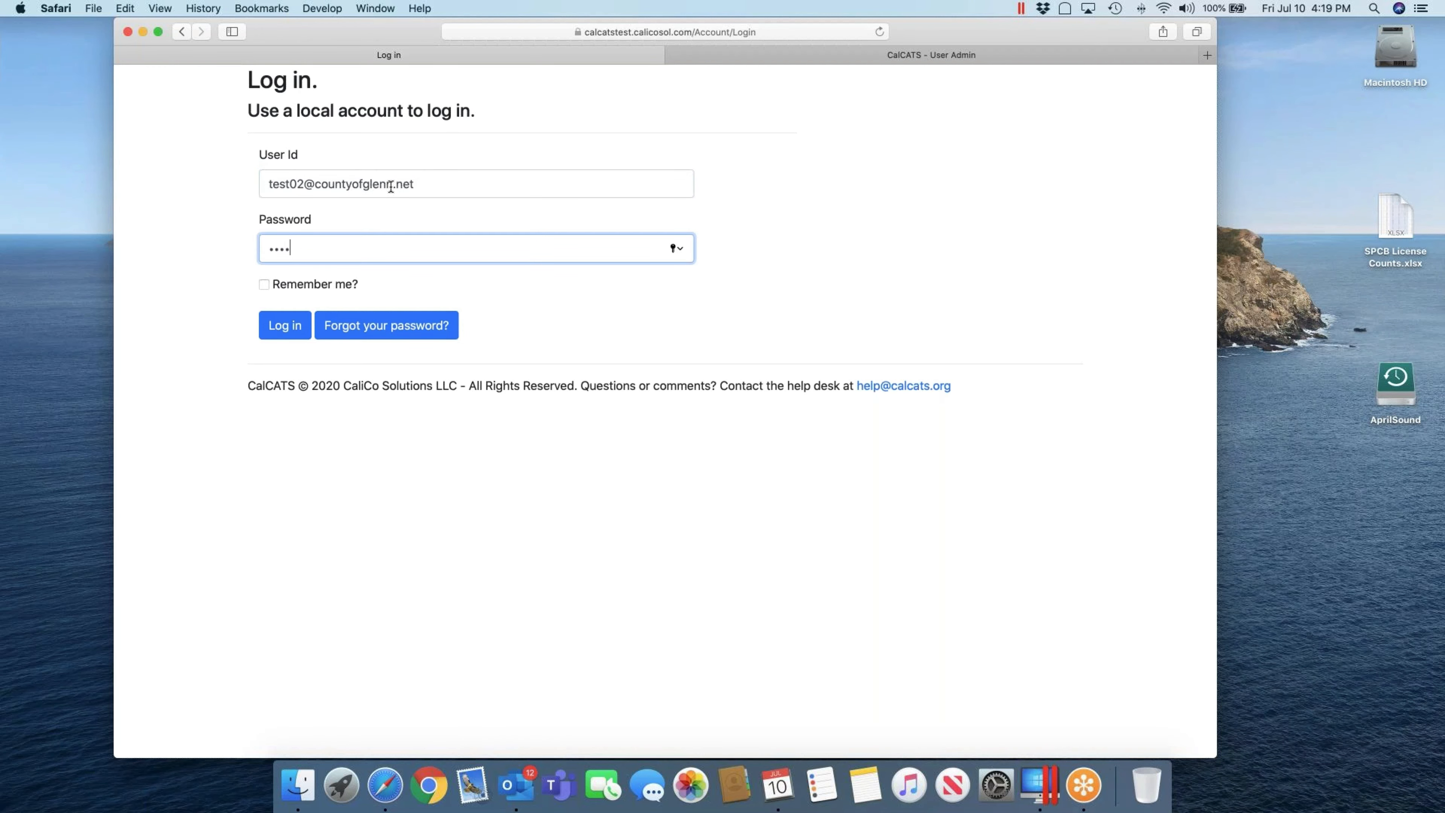
text(•••)
key(Return)
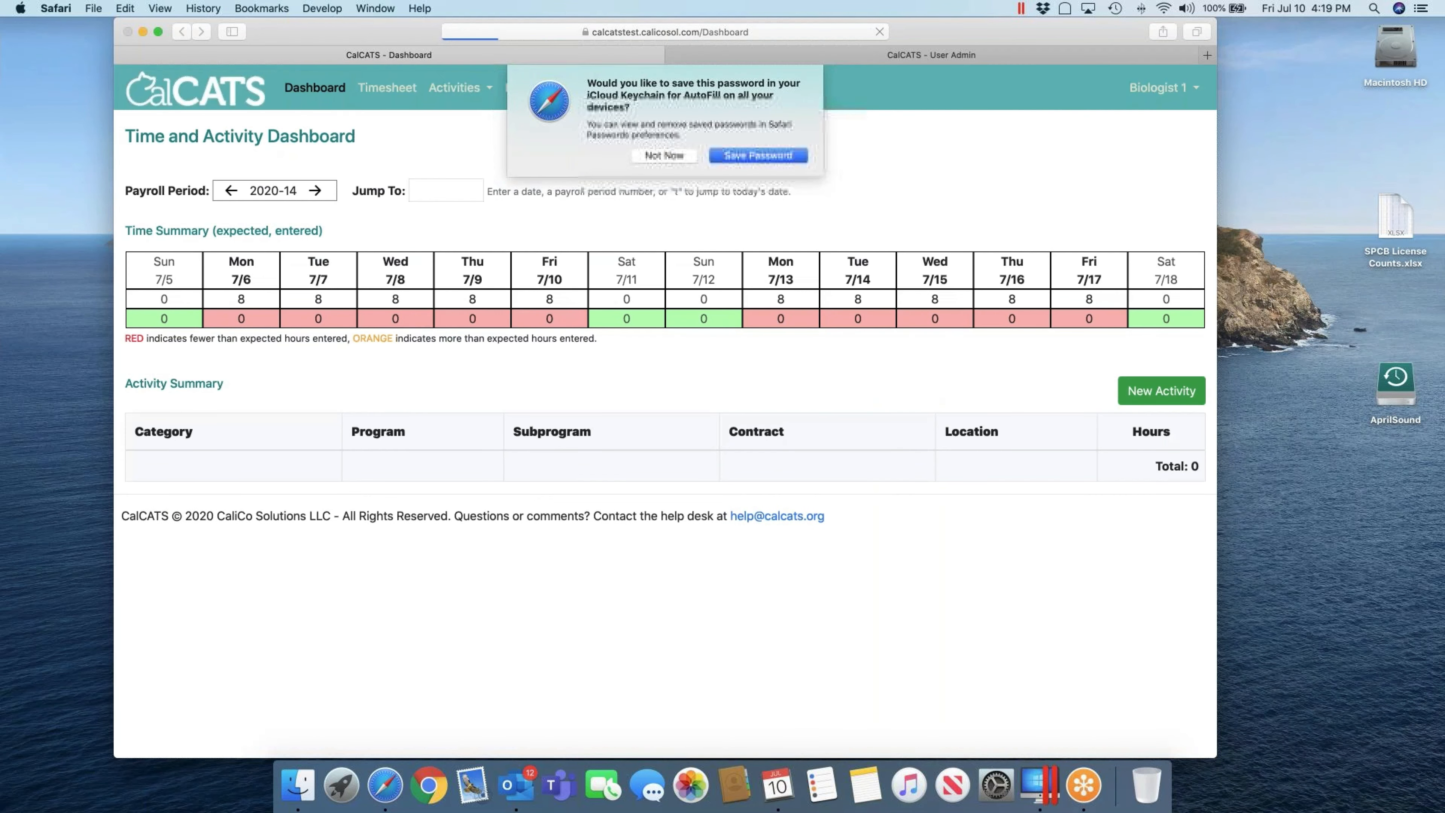
key(Return)
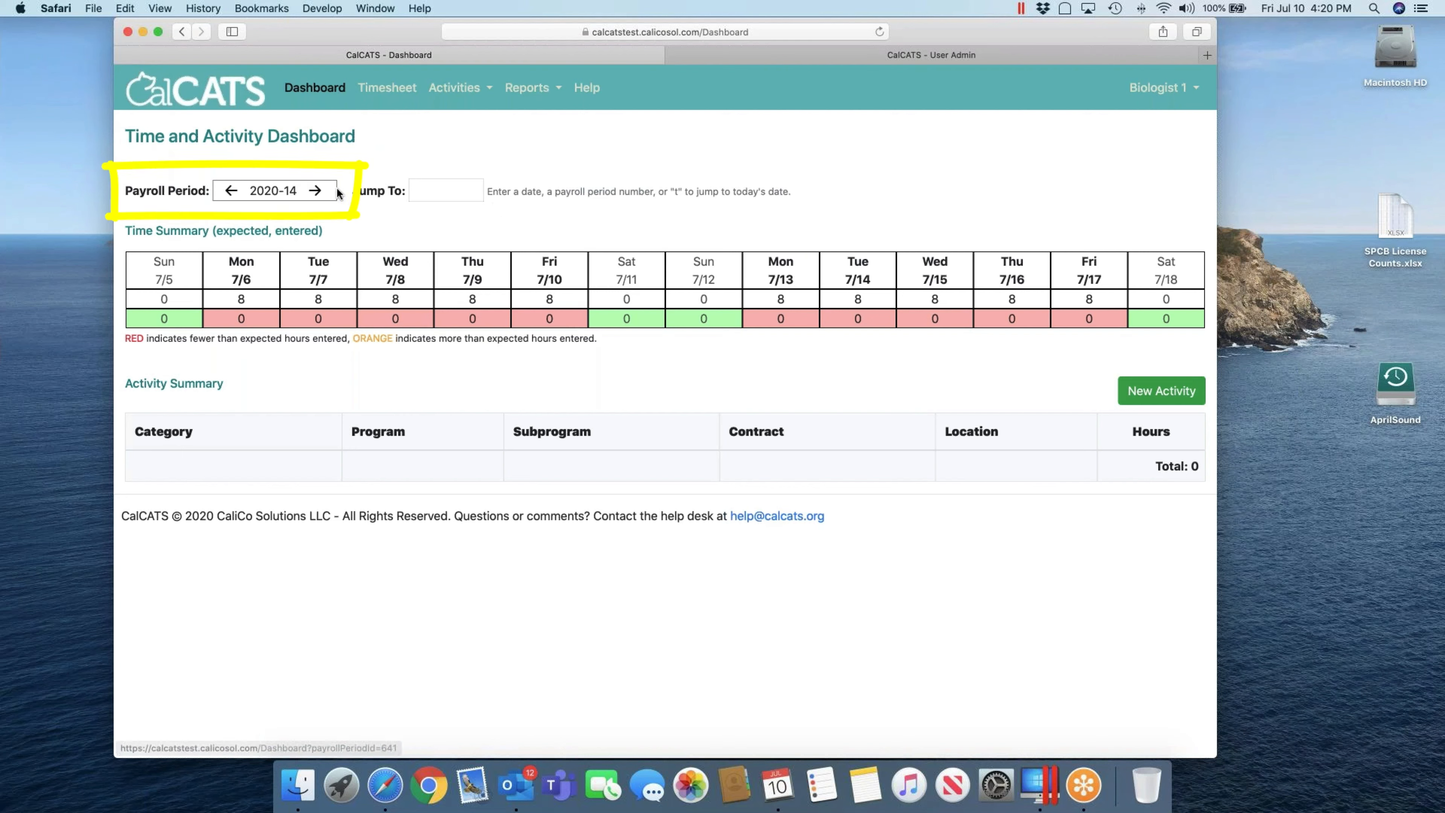
click(229, 191)
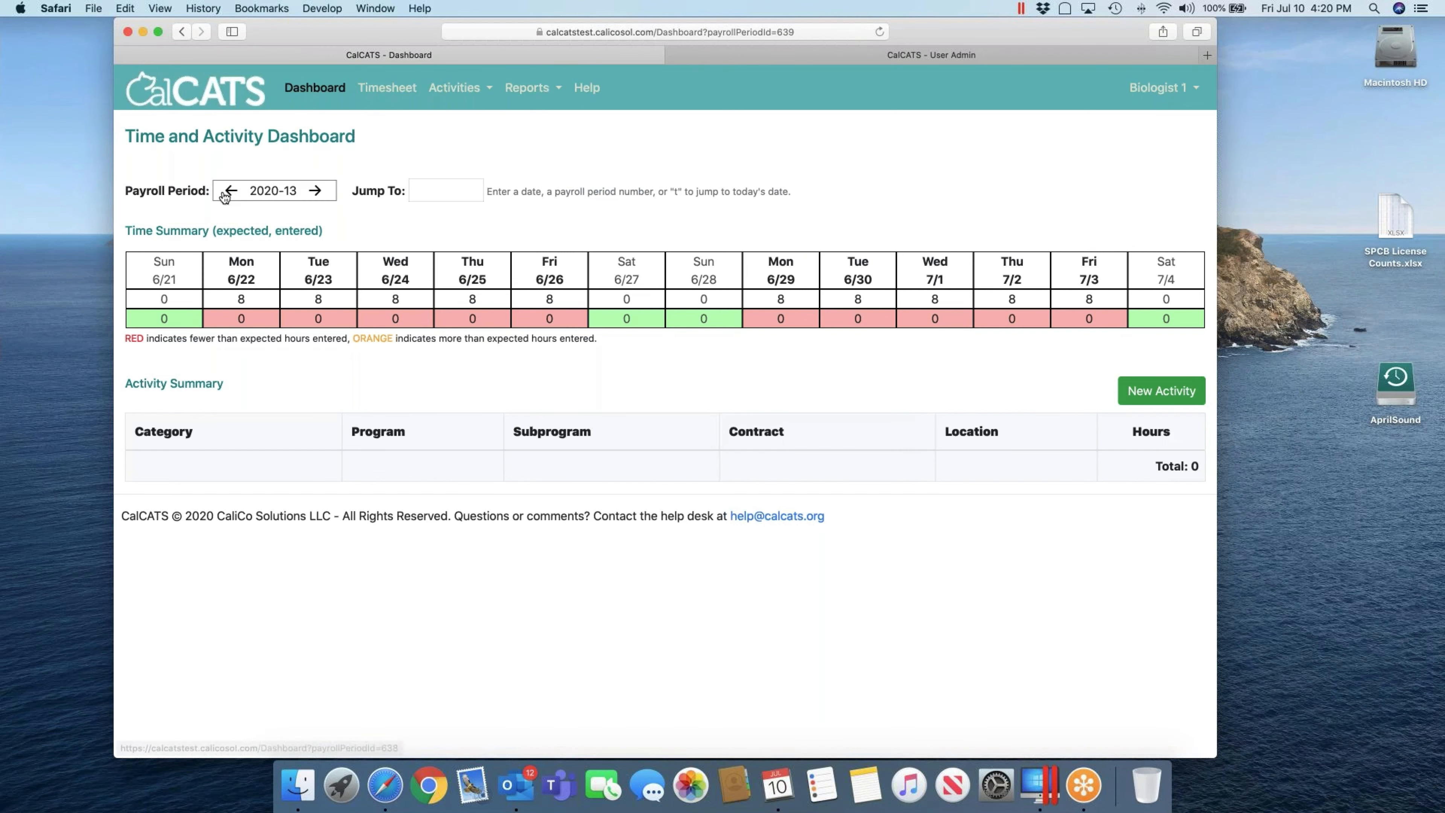
click(230, 193)
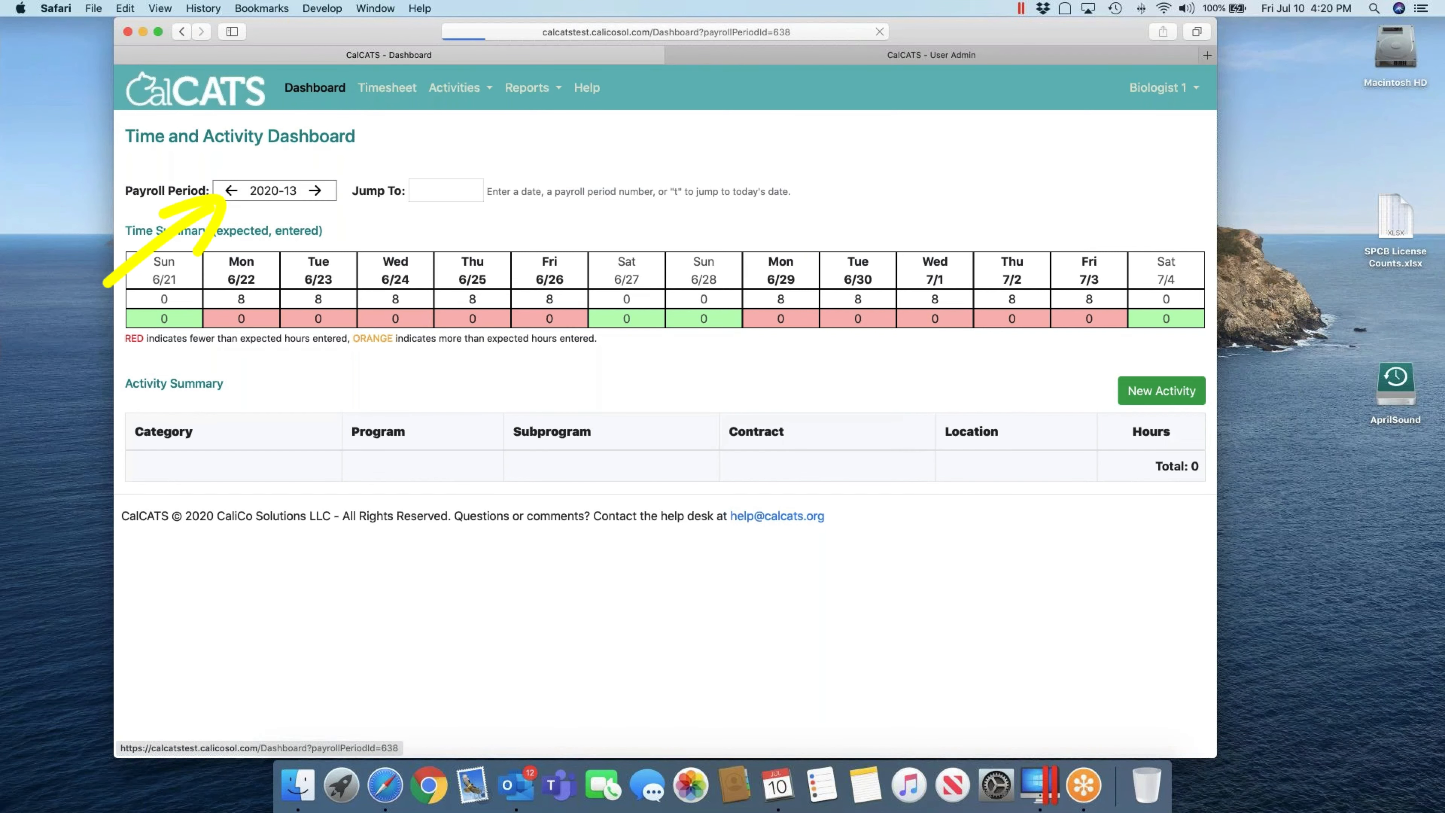
click(315, 191)
click(315, 191)
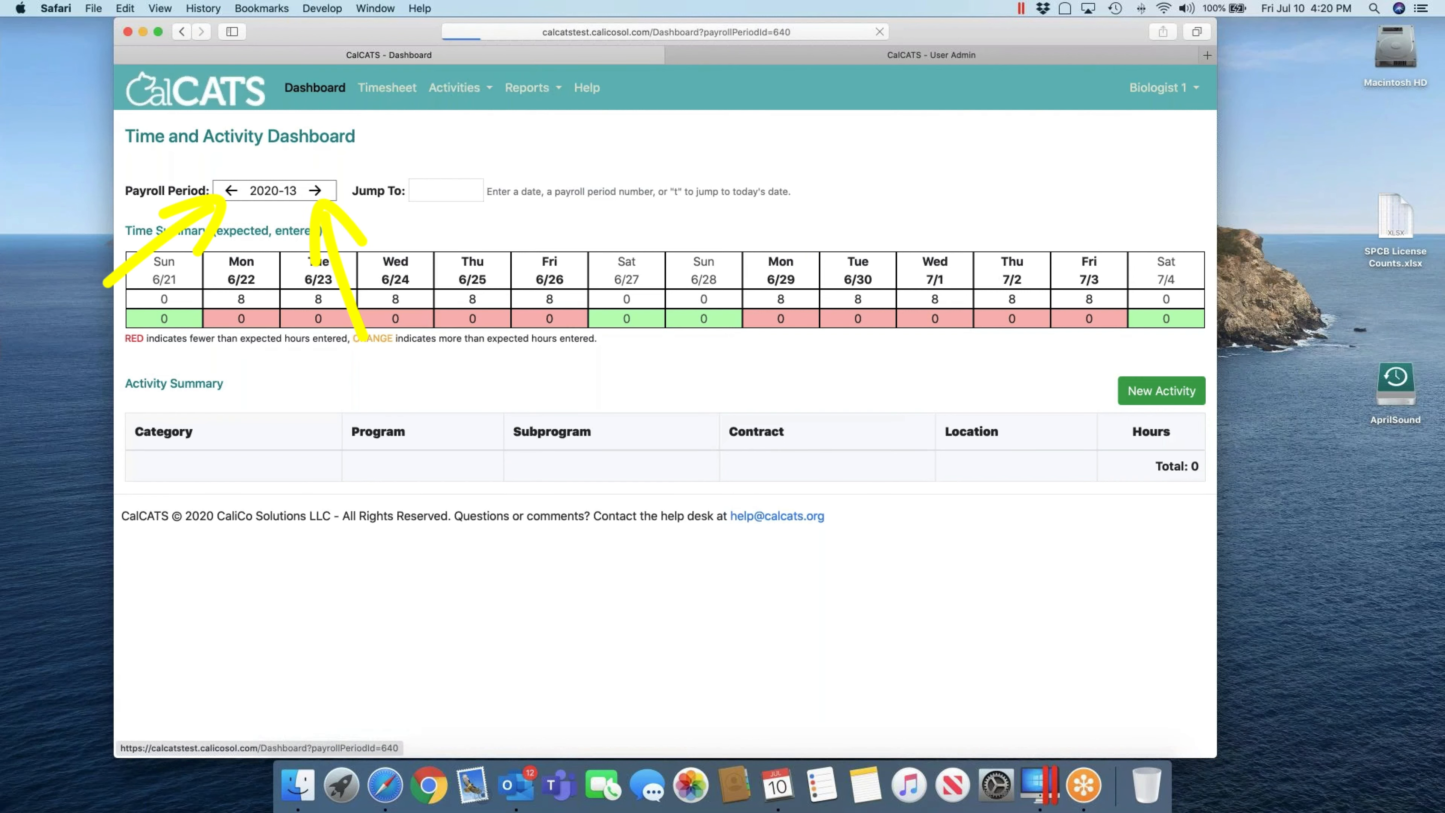
click(231, 192)
click(231, 192)
click(429, 193)
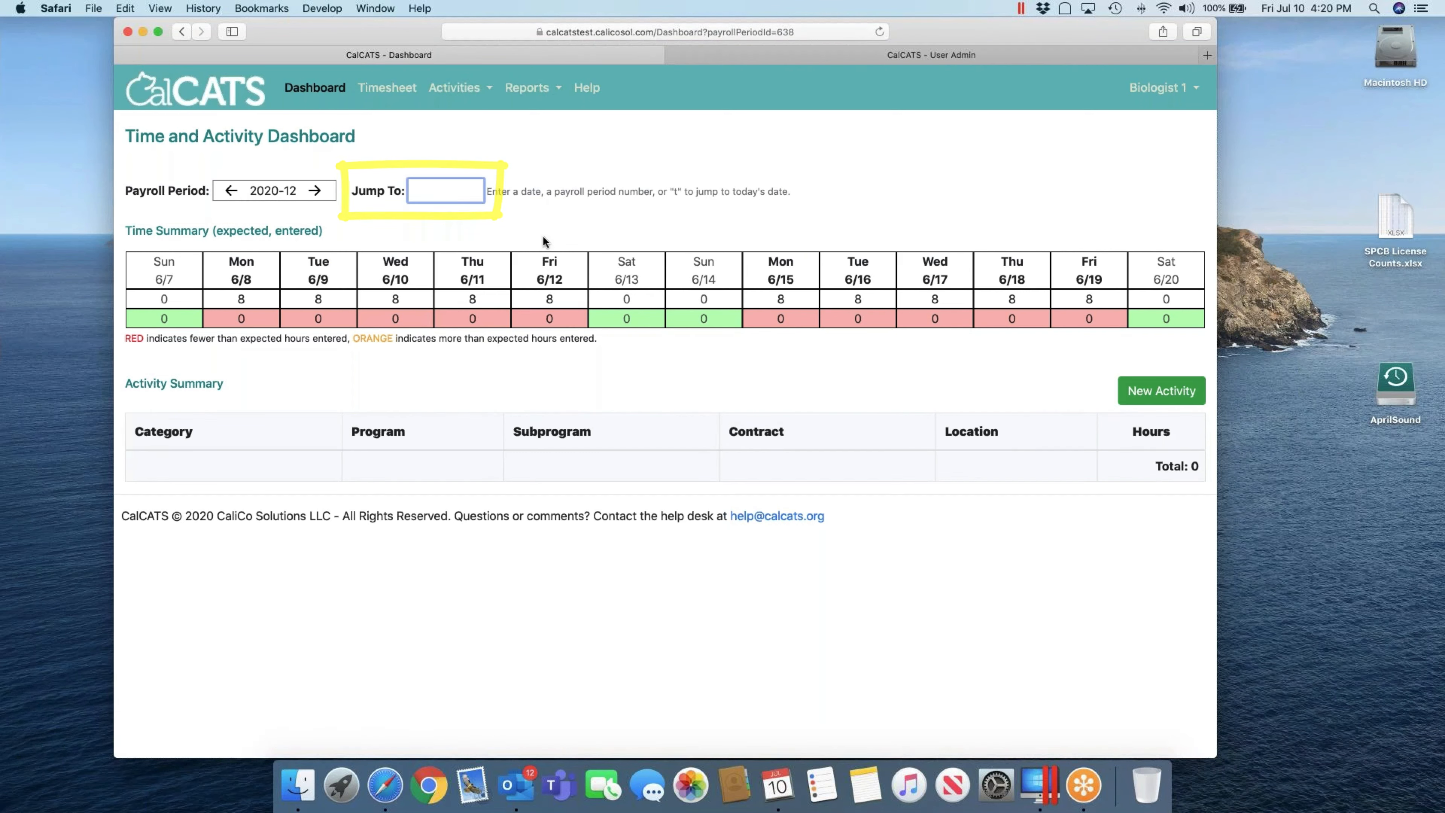
text(t)
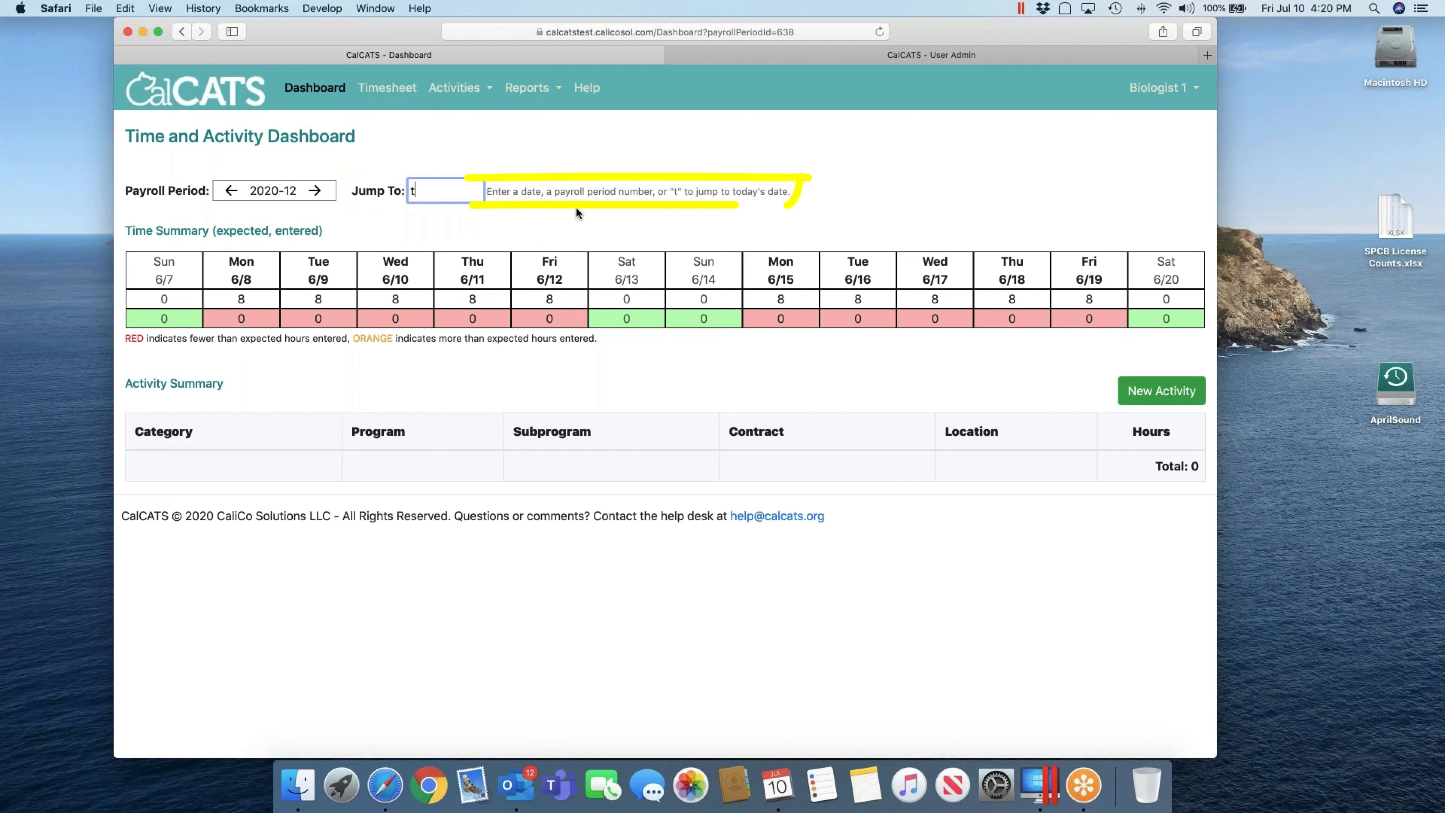
key(Return)
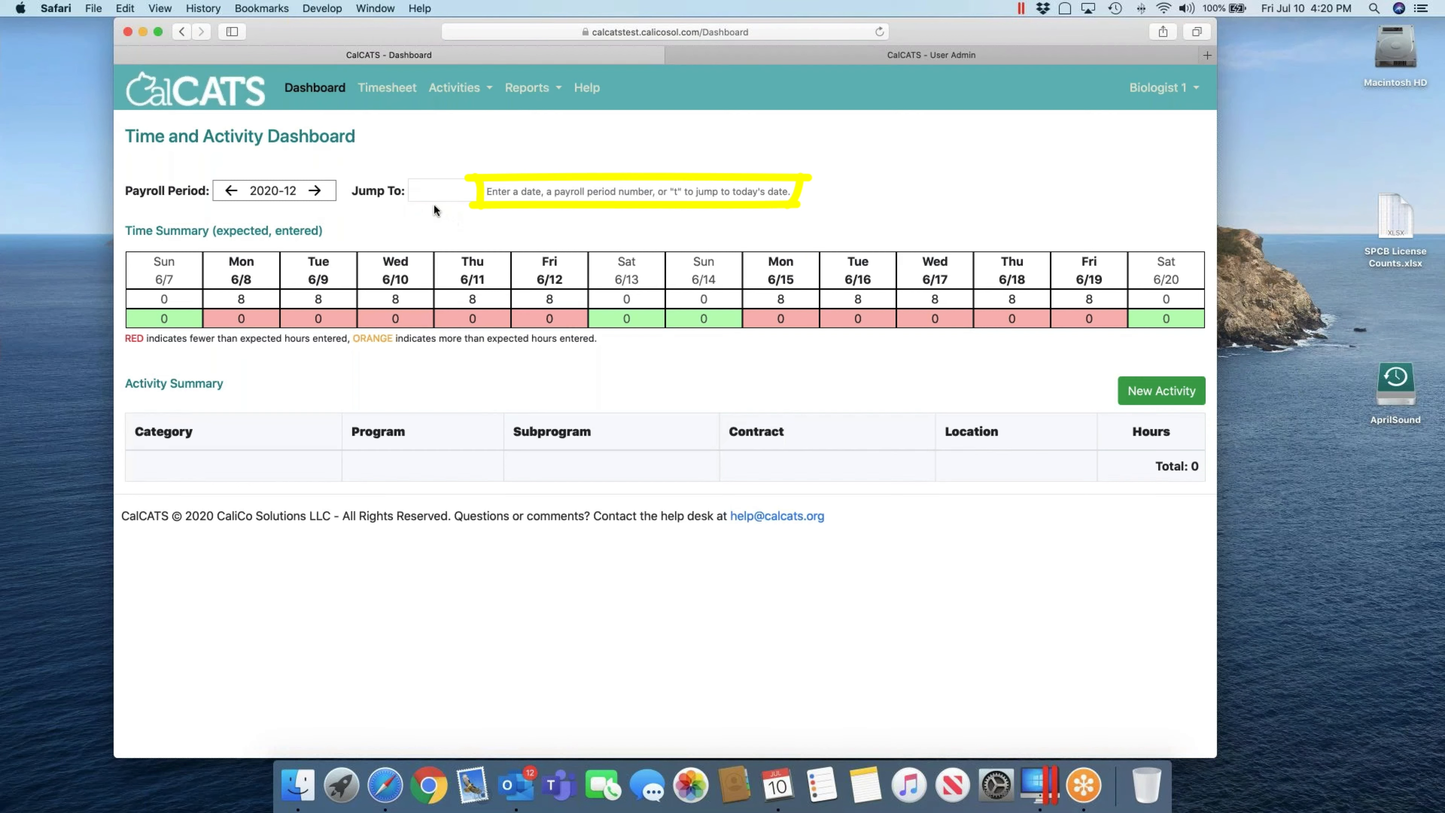
click(419, 189)
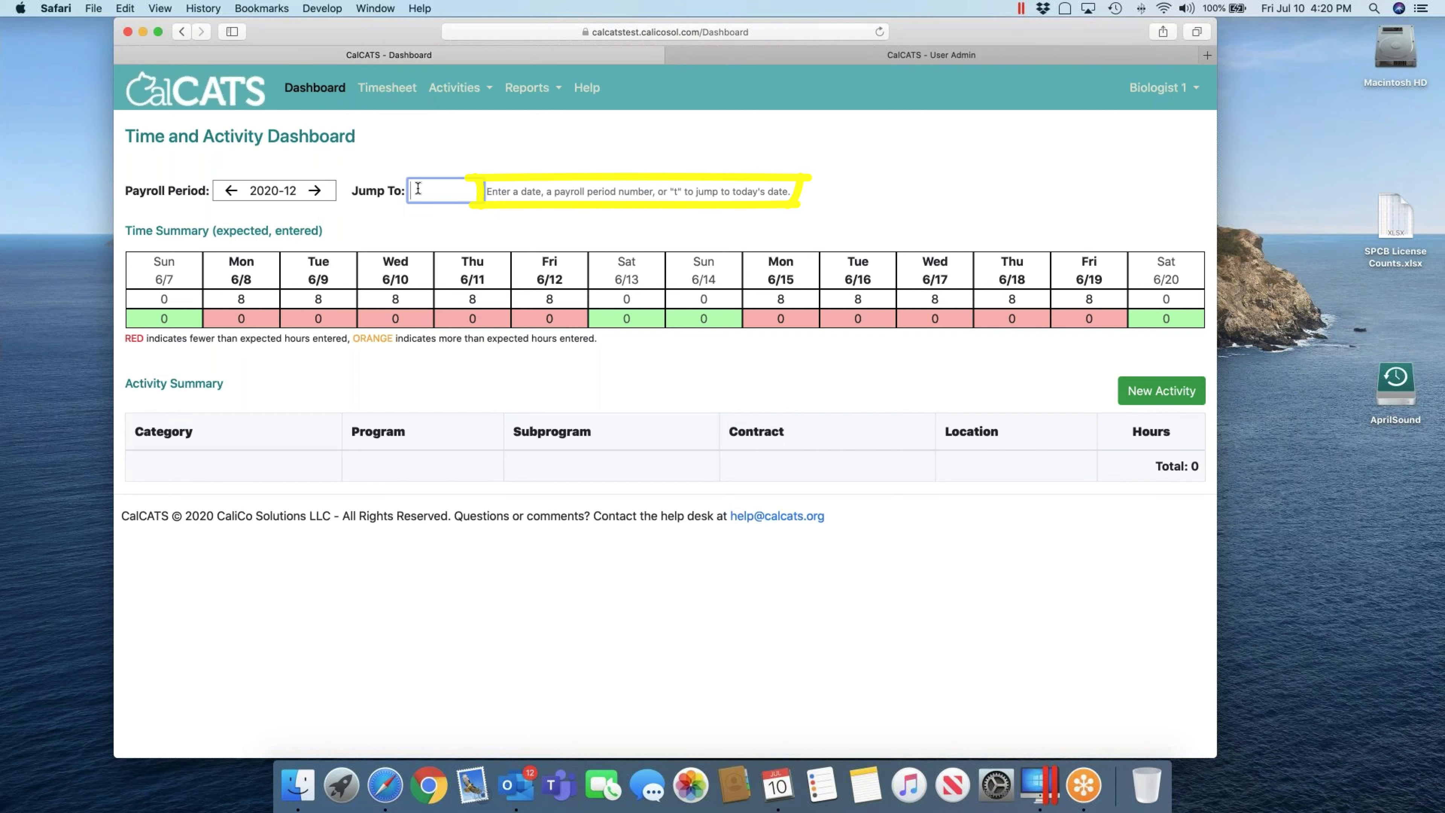
text(t)
key(Return)
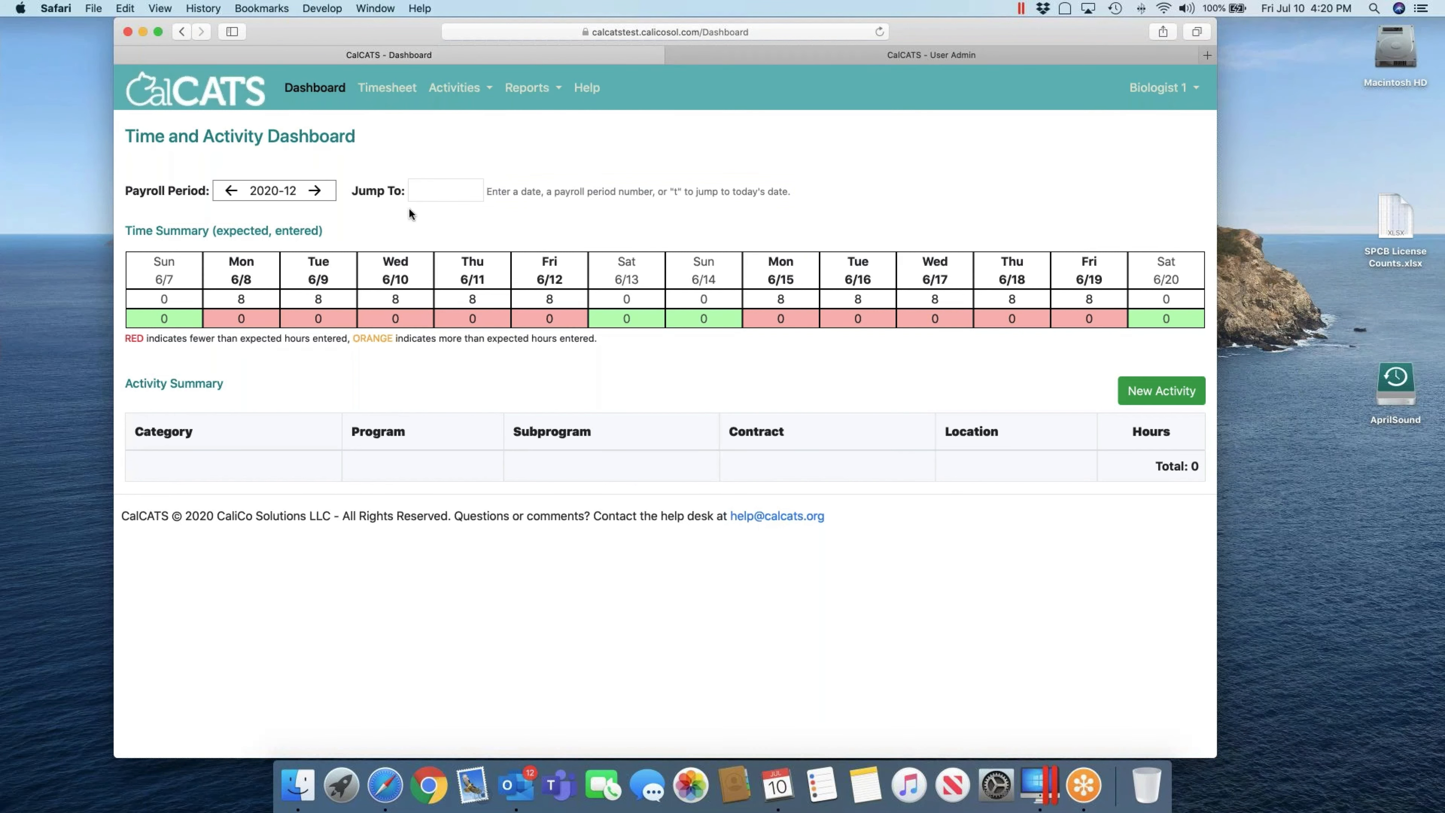
click(428, 189)
text(2/19)
key(Return)
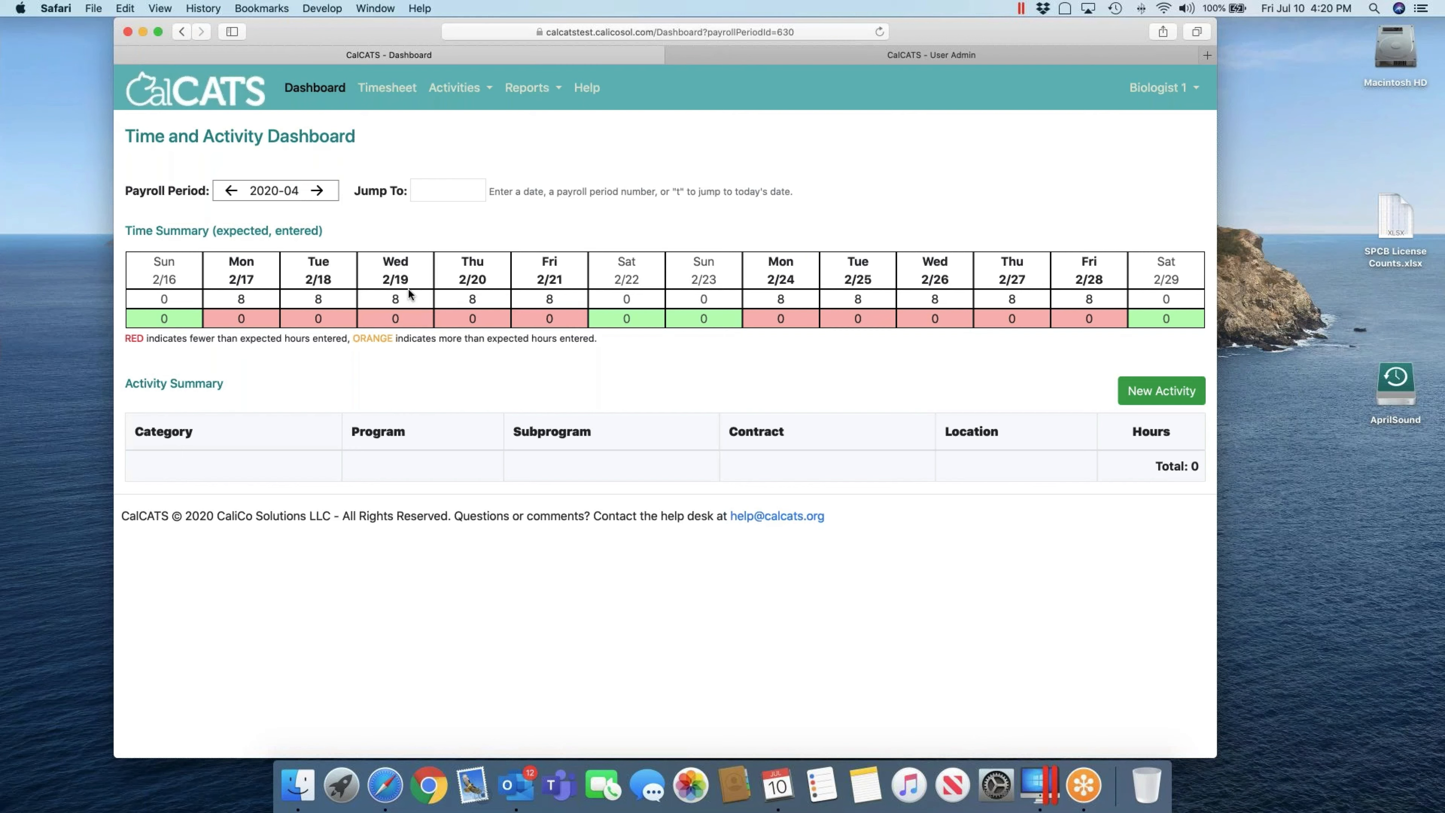
click(429, 188)
text(7/10)
key(Return)
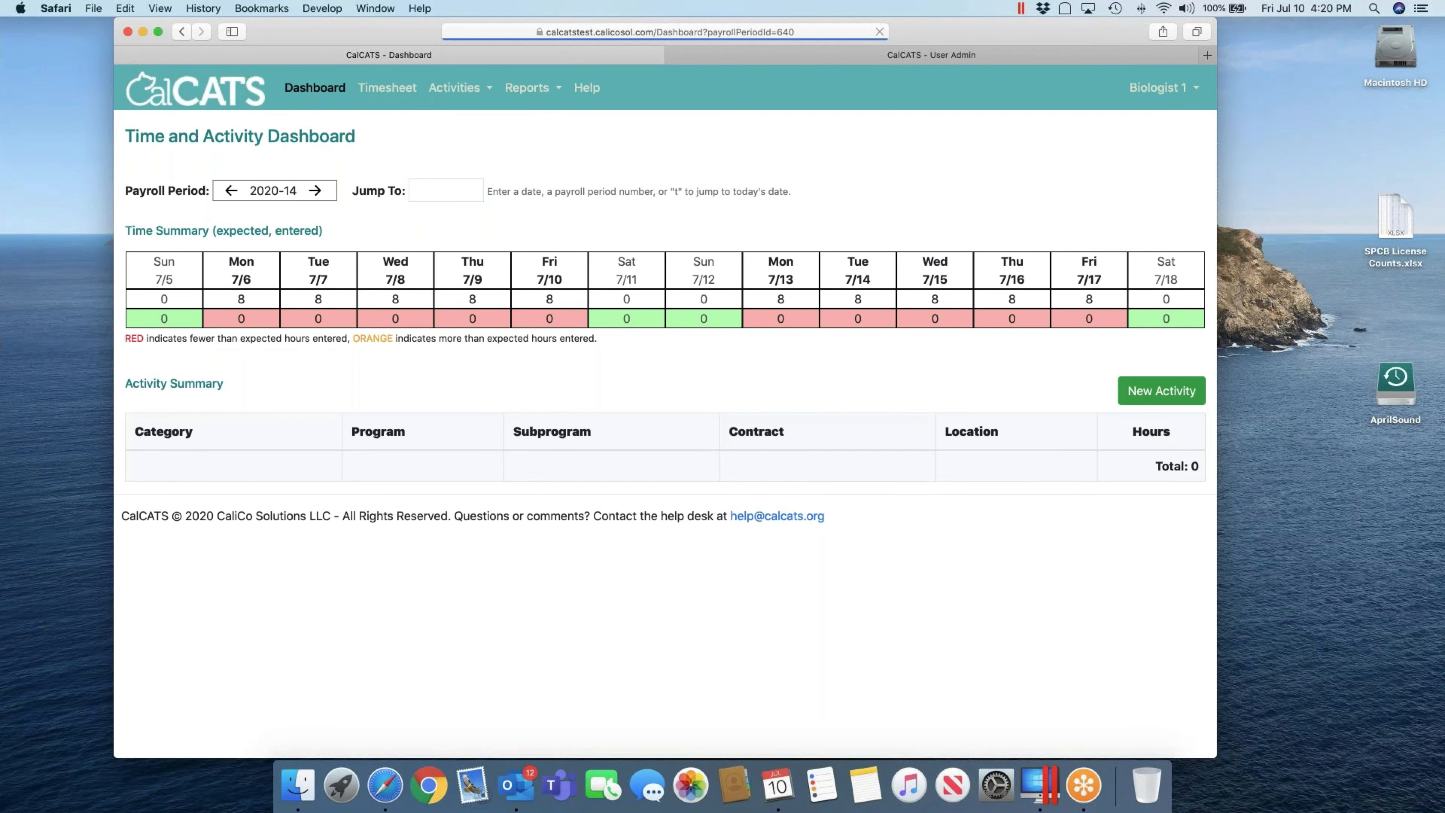
click(447, 194)
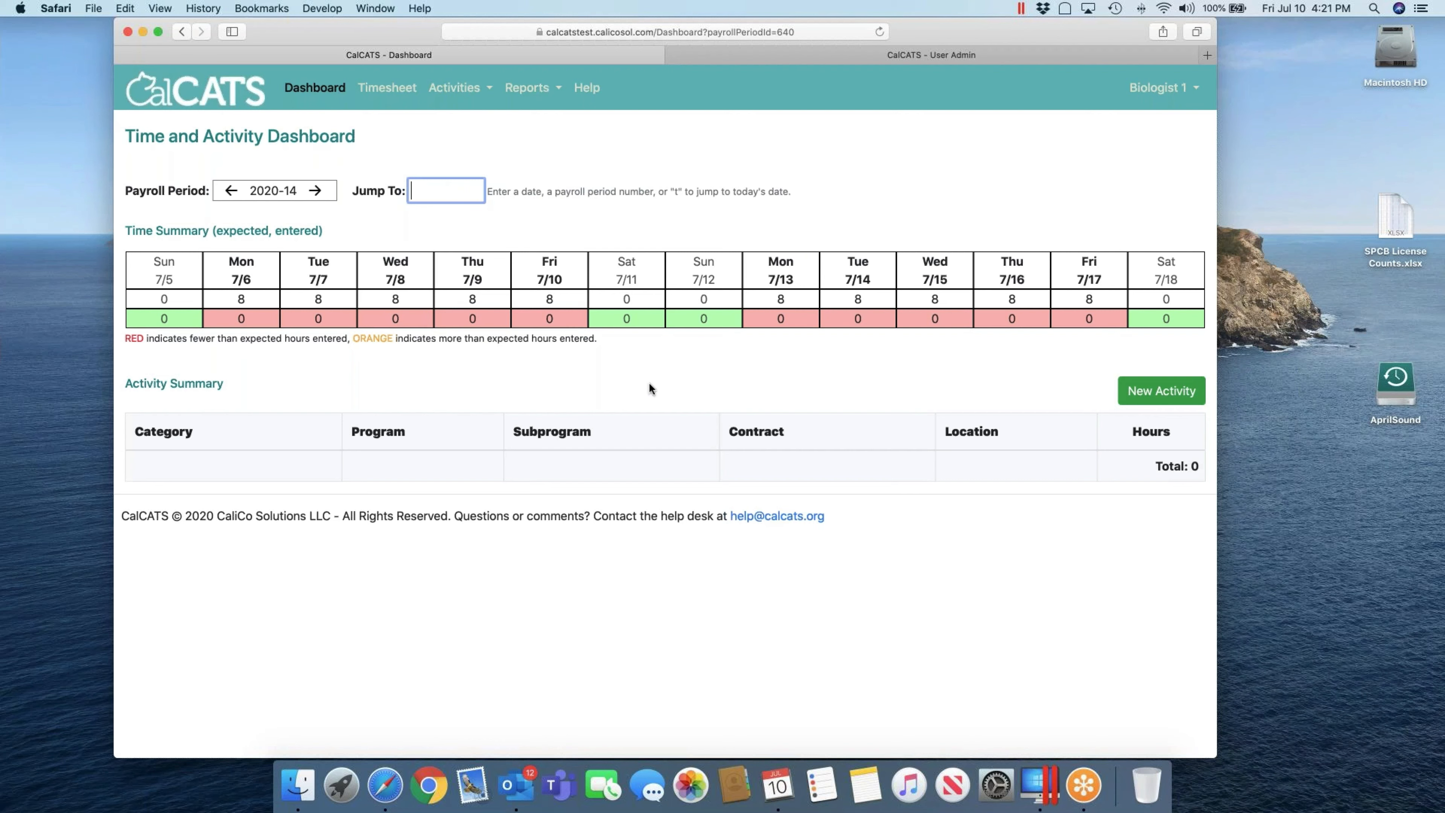
Step: Open the Timesheet for Jul 05–Jul 18 and move through the leave rows' cells
click(386, 90)
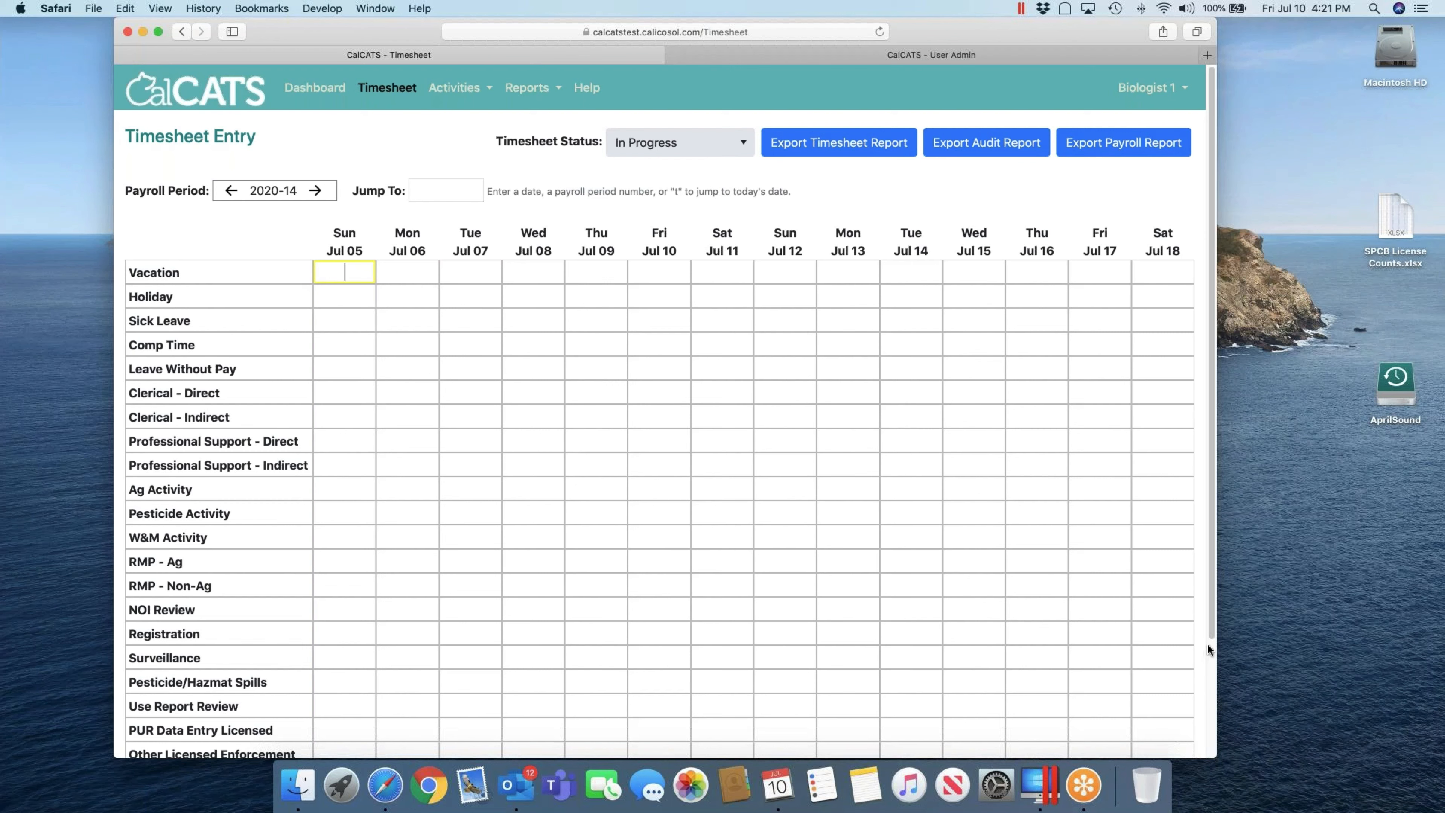
drag(1209, 630, 1213, 708)
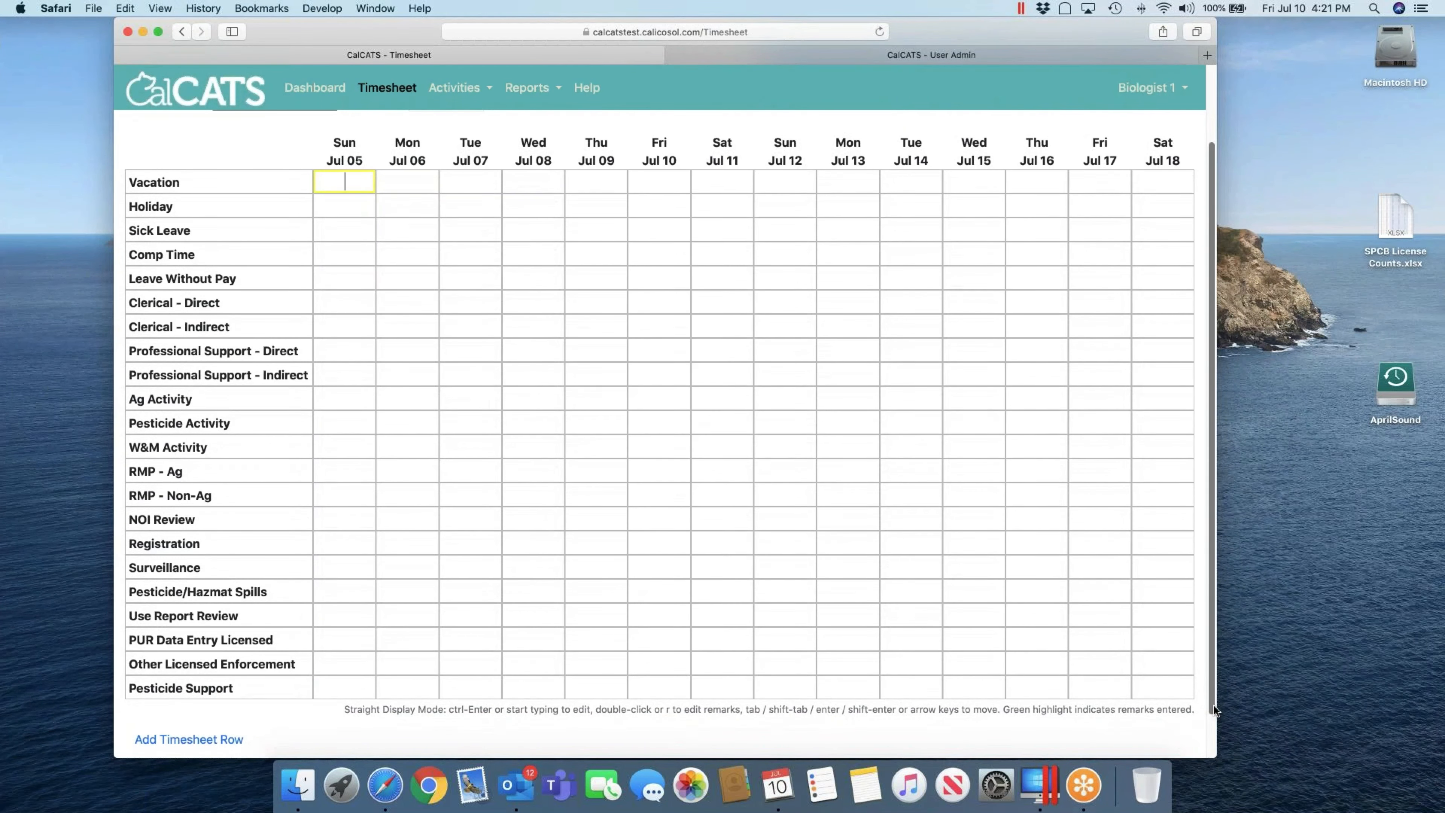
key(Tab)
key(Tab)
key(Return)
key(shift+Tab)
key(Tab)
key(Return)
key(shift+Tab)
Step: Keep moving through the grid, switching it to Straight Display Mode, back to Mon Jul 06
key(Tab)
key(Return)
key(shift+Tab)
key(Tab)
key(Tab)
key(Tab)
key(Return)
key(shift+Tab)
key(shift+Tab)
key(shift+Tab)
key(Tab)
key(Return)
key(shift+Tab)
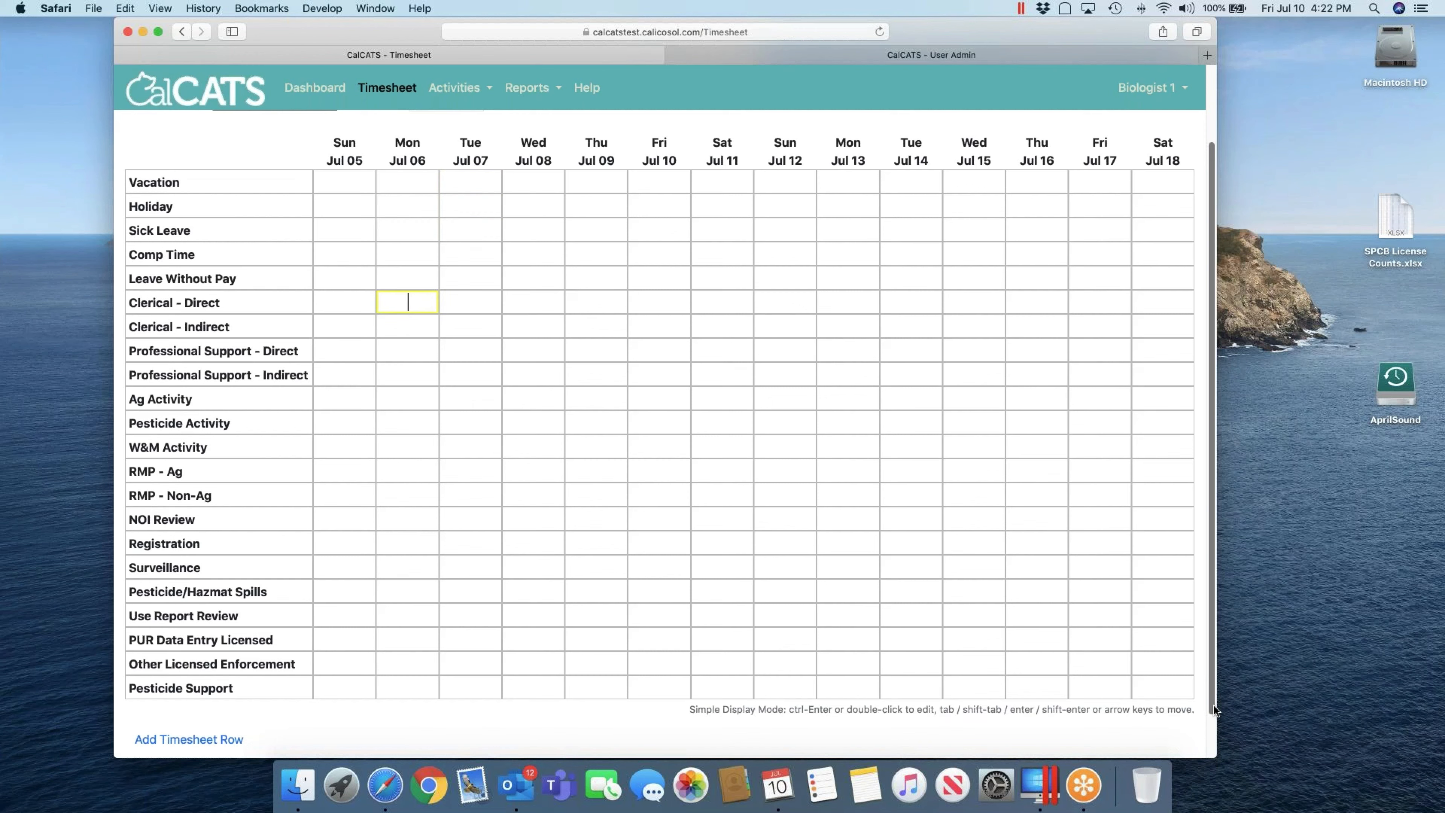
key(Return)
key(Tab)
key(Tab)
key(Tab)
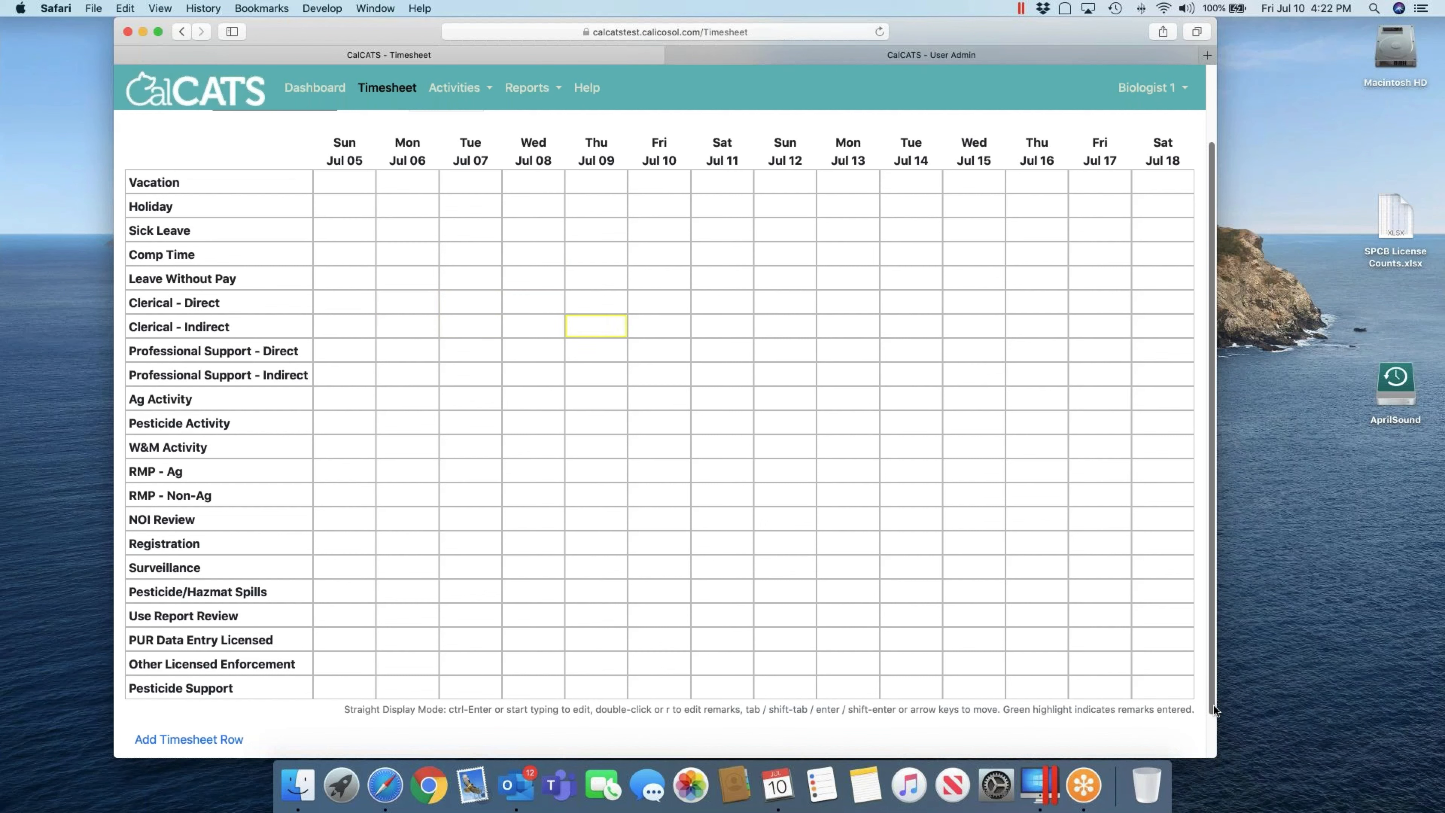
key(Return)
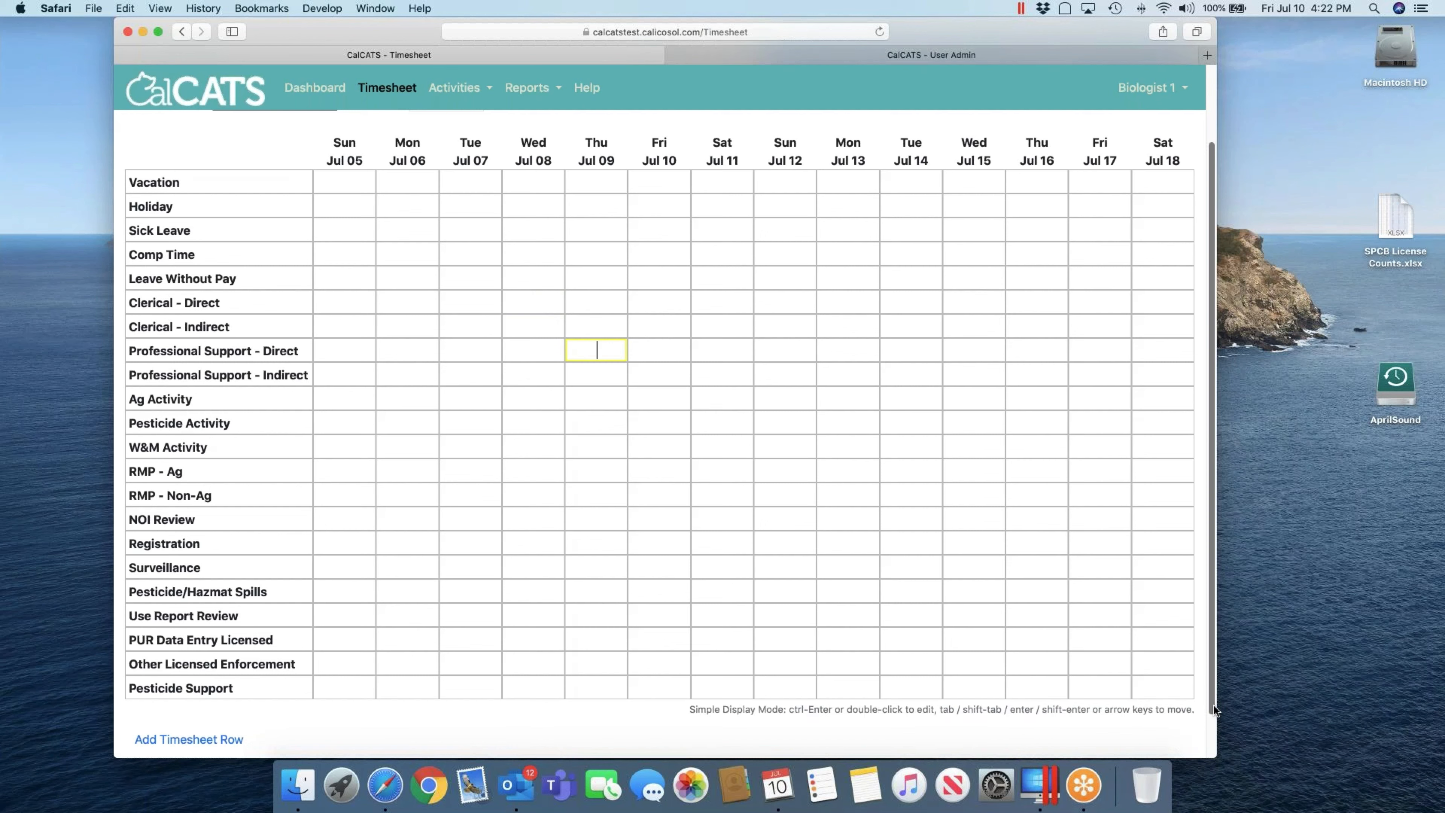
key(shift+Tab)
key(shift+Tab)
key(shift+Tab)
key(Up)
key(Up)
key(Up)
key(Up)
key(Up)
key(Up)
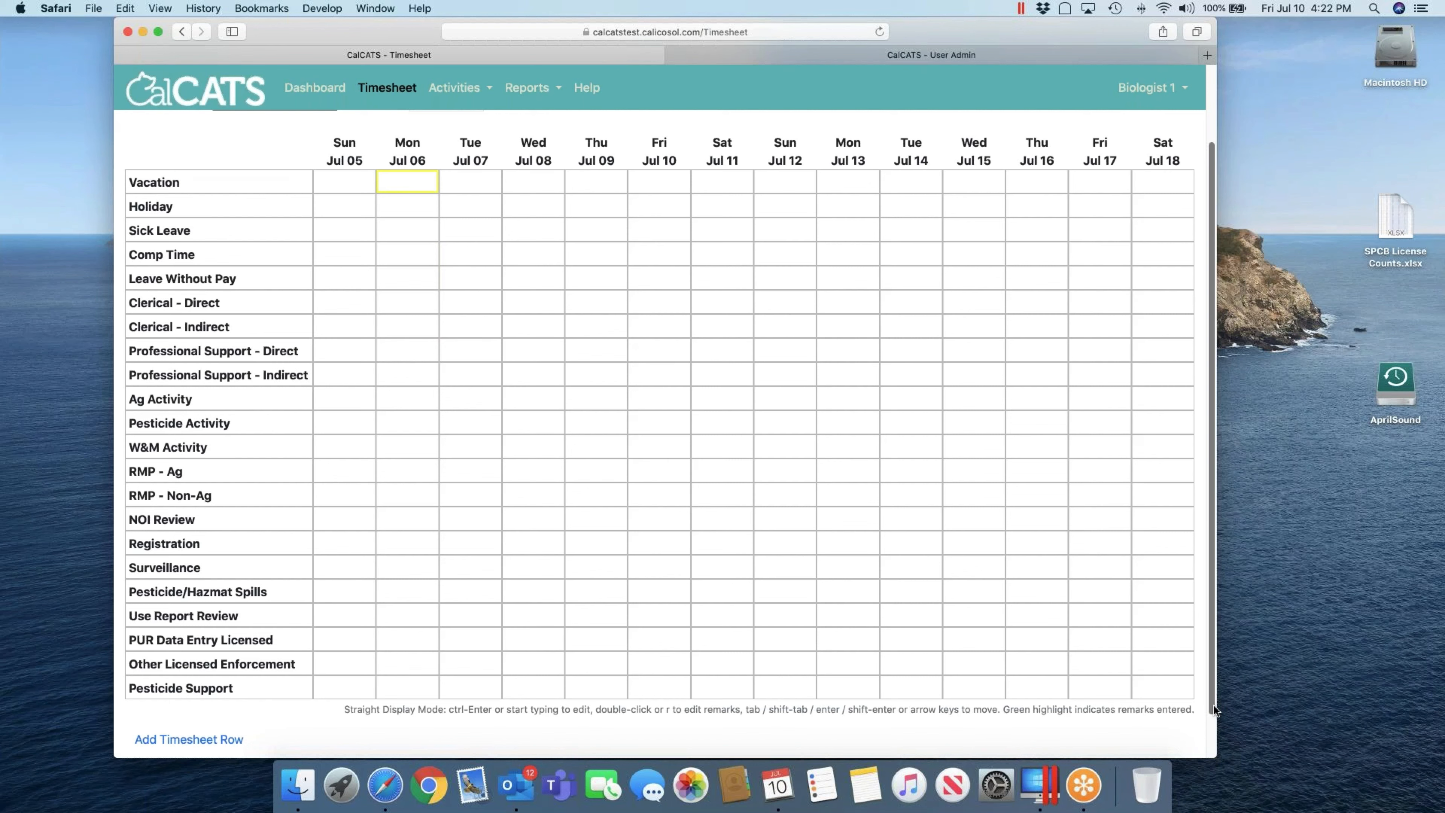
Step: Enter 8 vacation hours for Mon Jul 06, Tue Jul 07 and Wed Jul 08
text(8)
key(Tab)
text(8)
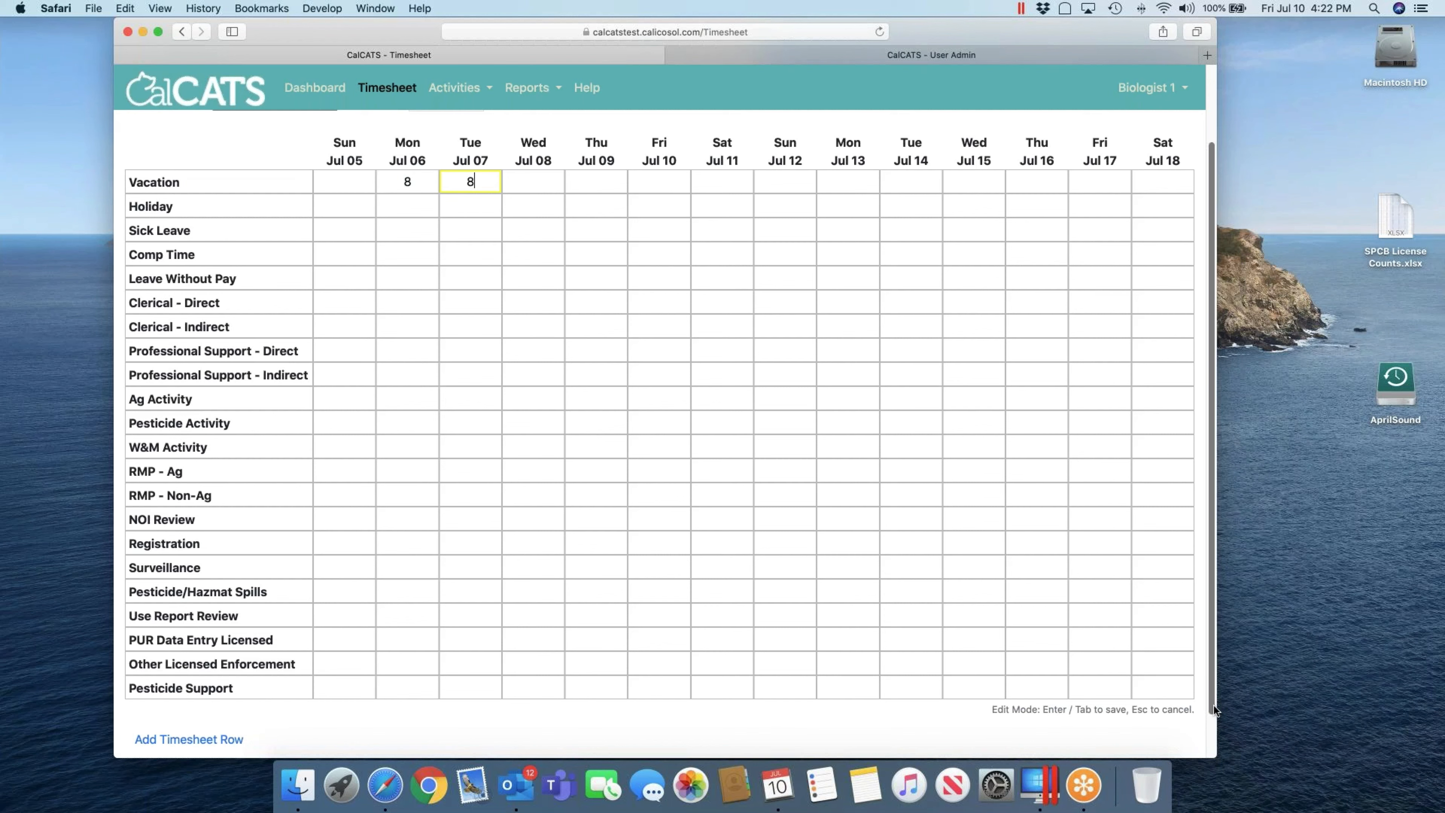
key(Tab)
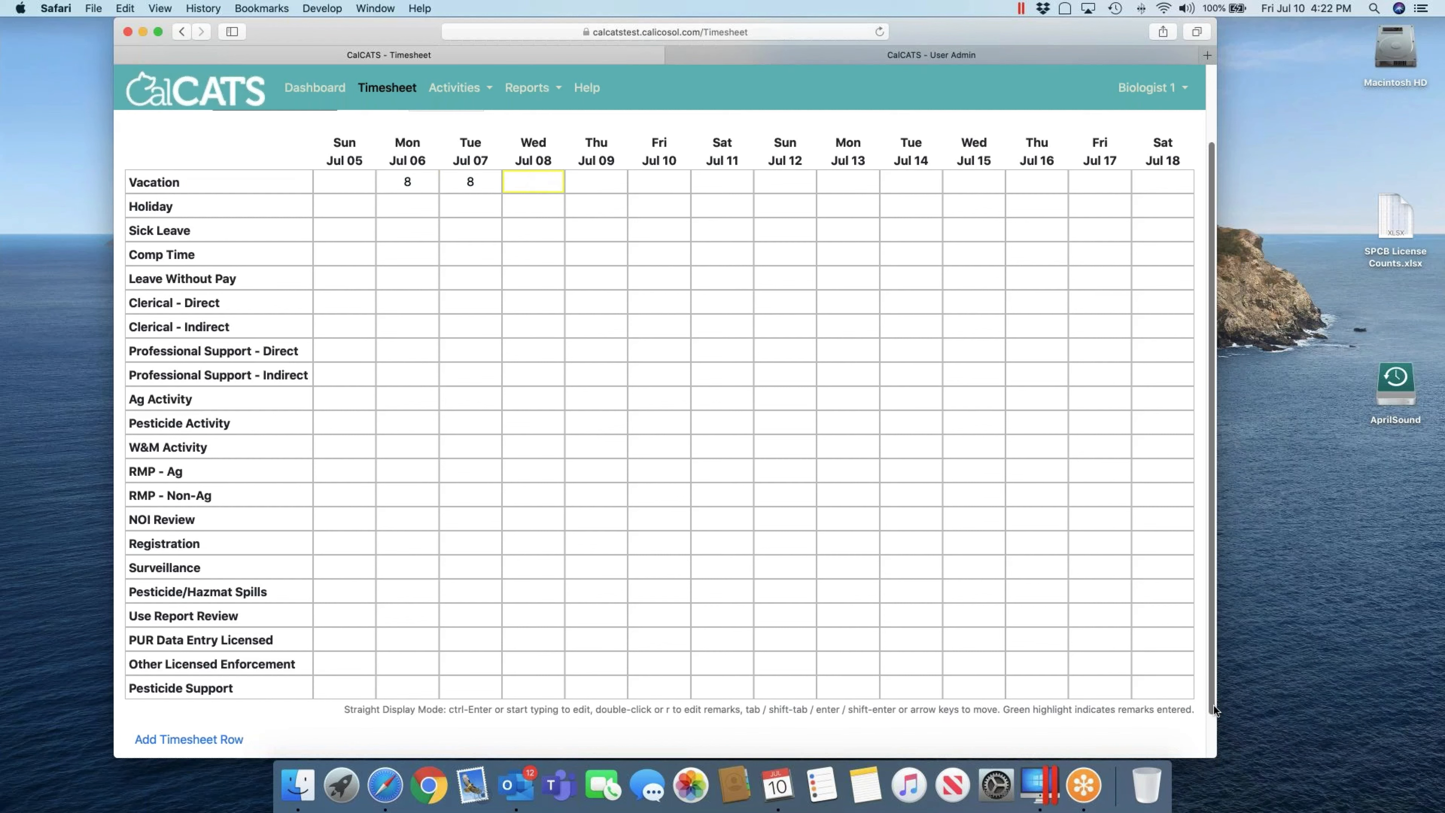
text(8)
key(Tab)
Step: Move down to the Holiday row and start editing the Mon Jul 06 Holiday cell
key(Down)
key(Left)
key(Left)
key(Right)
key(Left)
key(Left)
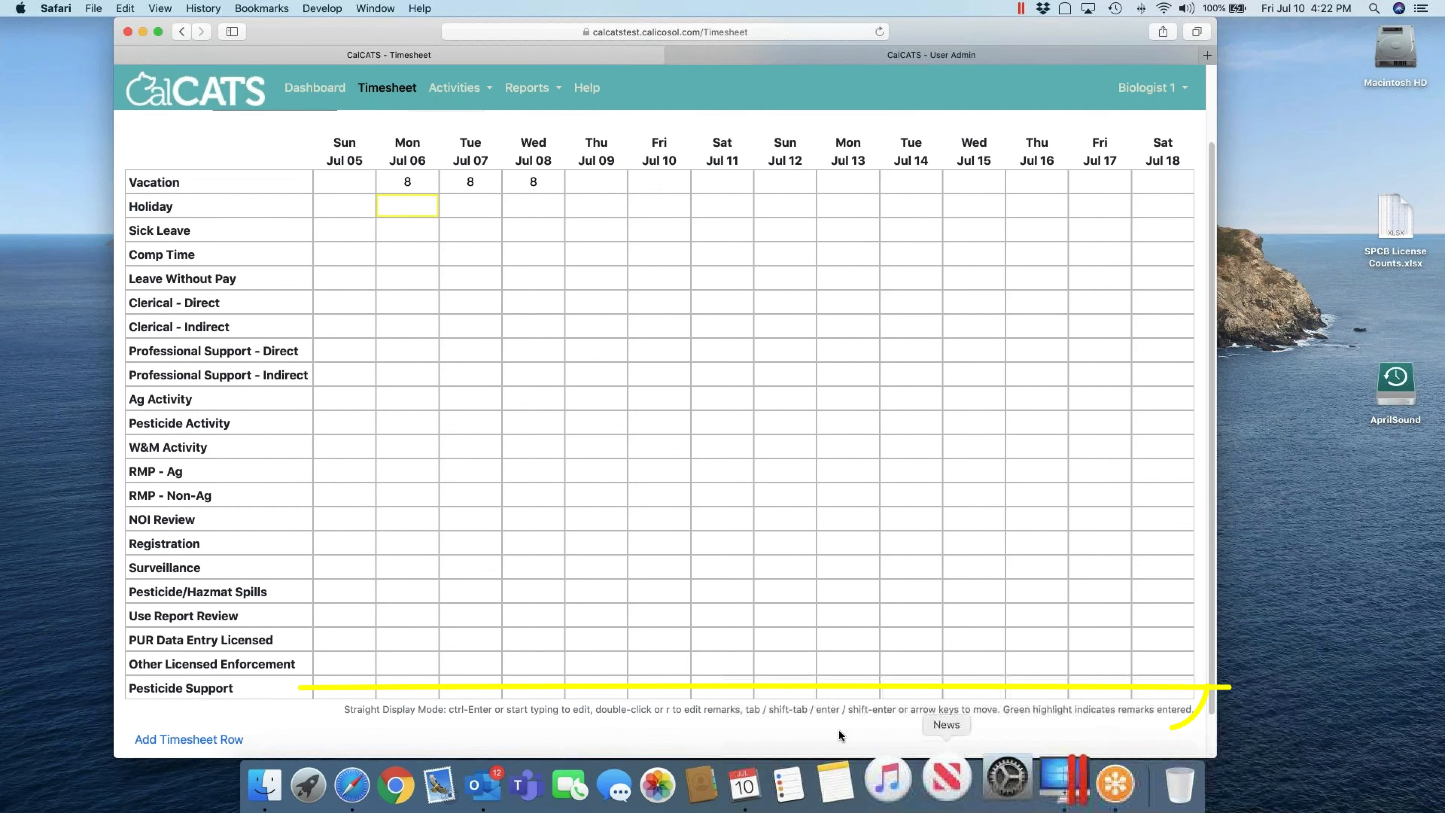
key(ctrl+Return)
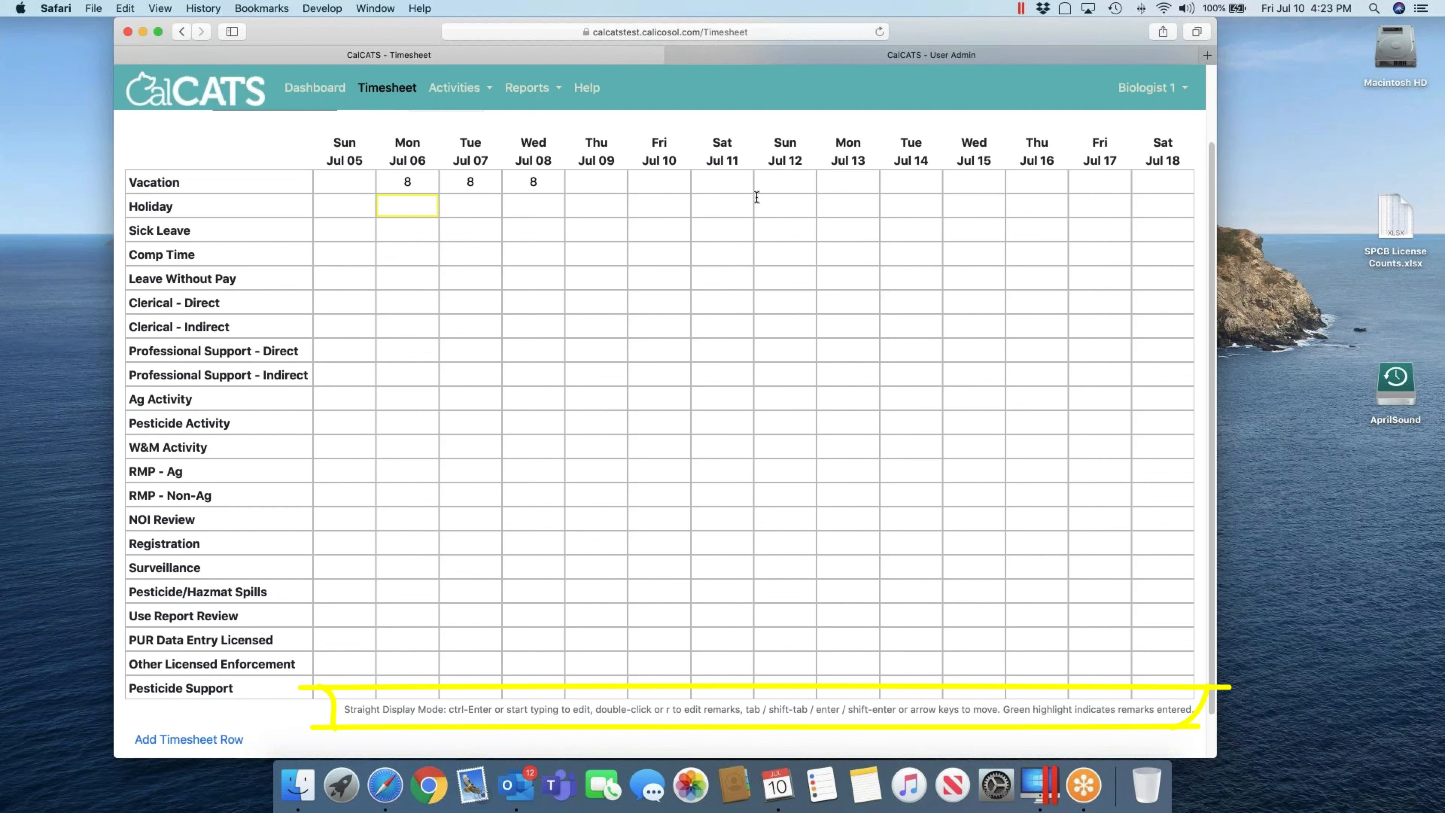
Step: Enter 2.123 holiday hours for Thu Jul 09, then clear that cell again
key(Tab)
key(Tab)
key(Tab)
text(2)
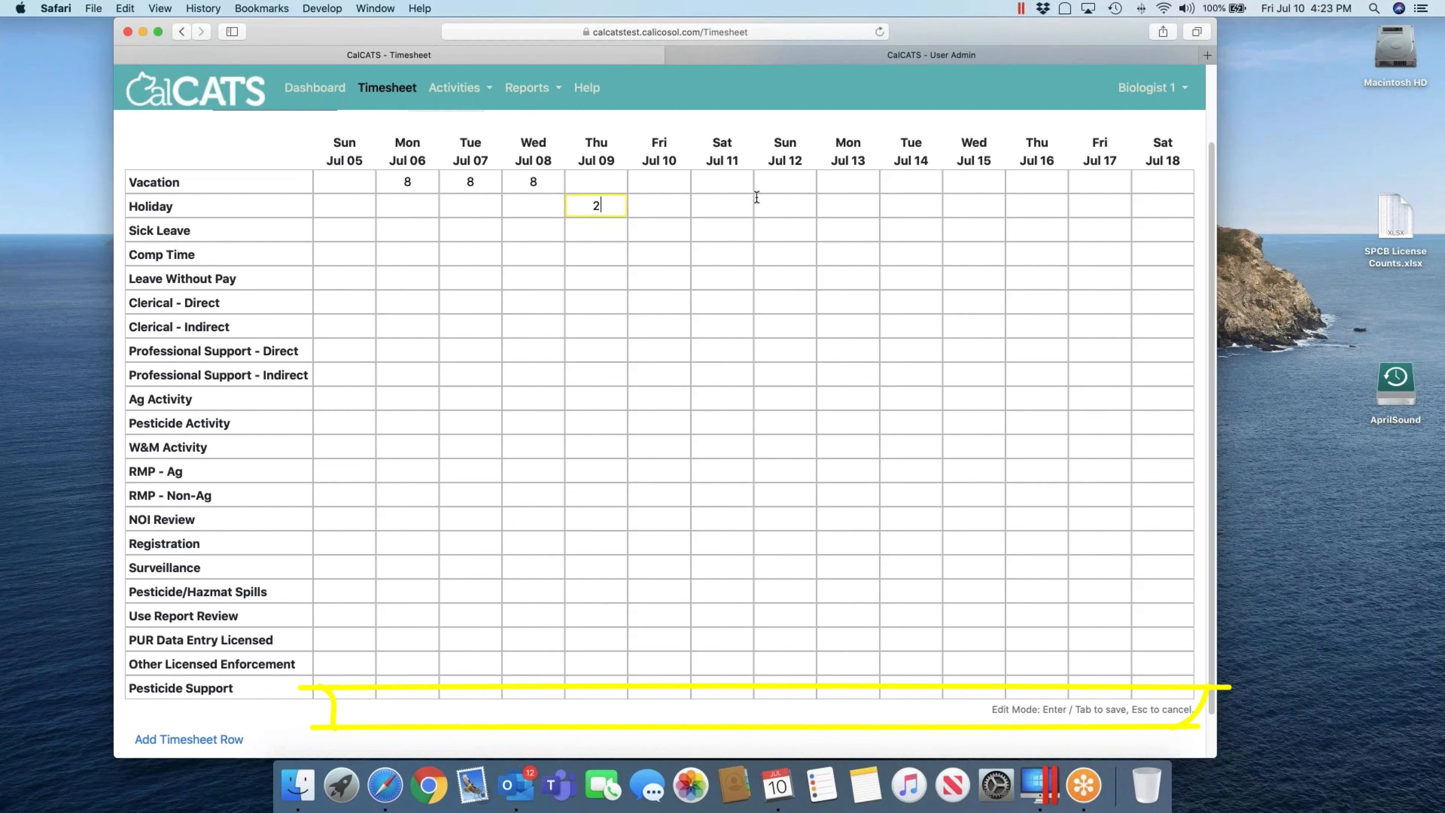
text(.123)
key(Tab)
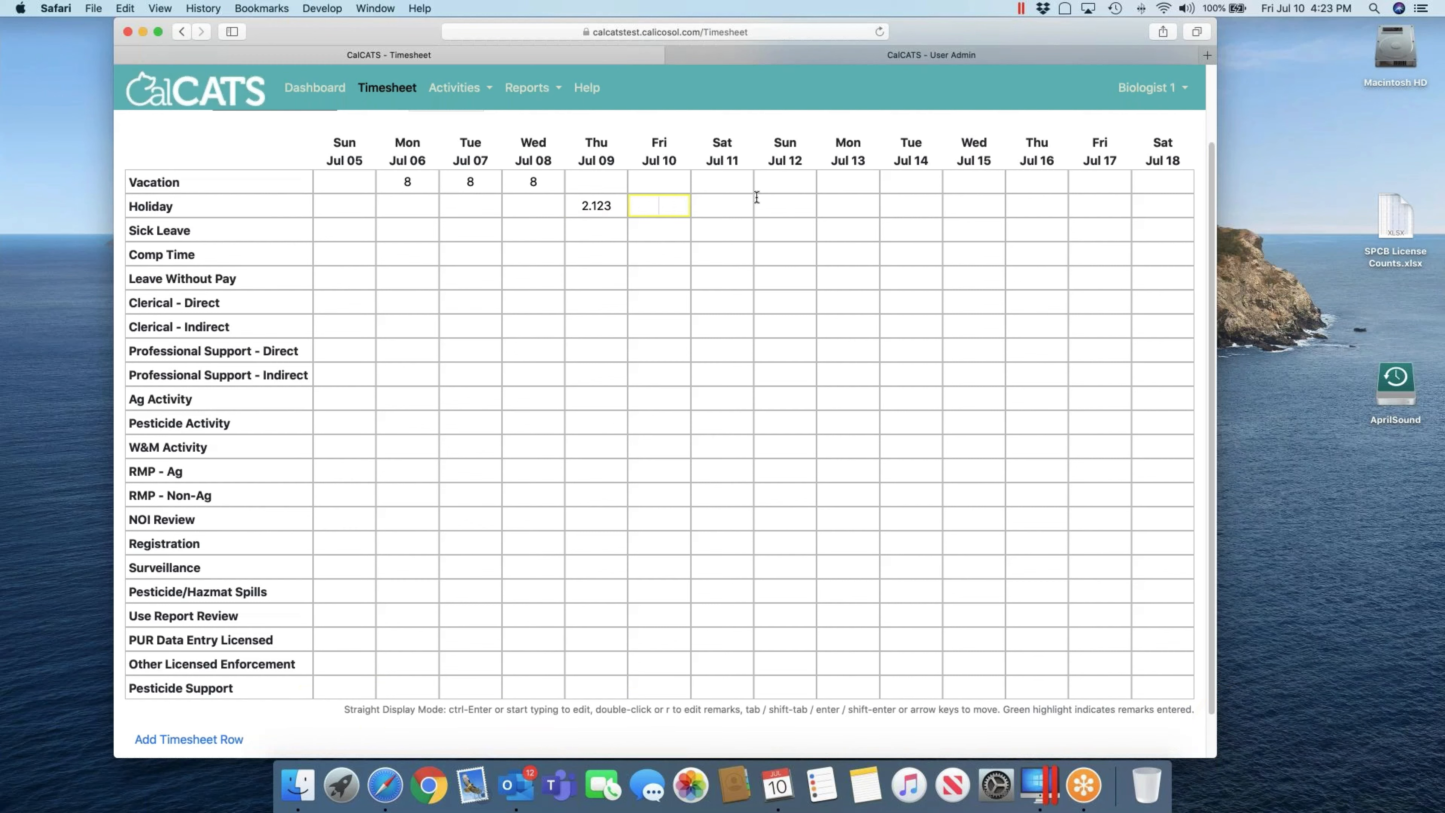
key(shift+Tab)
key(BackSpace)
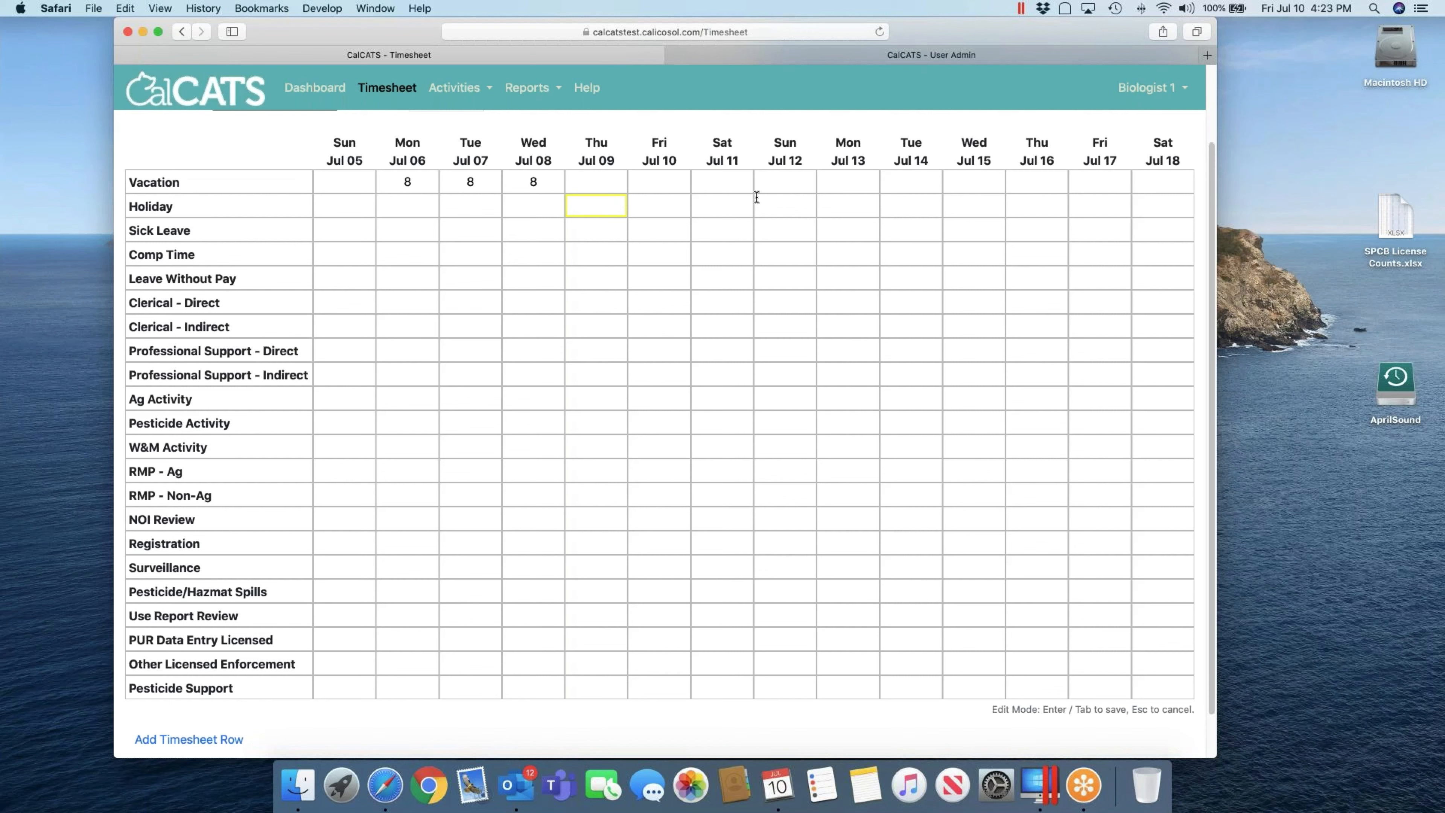
key(Return)
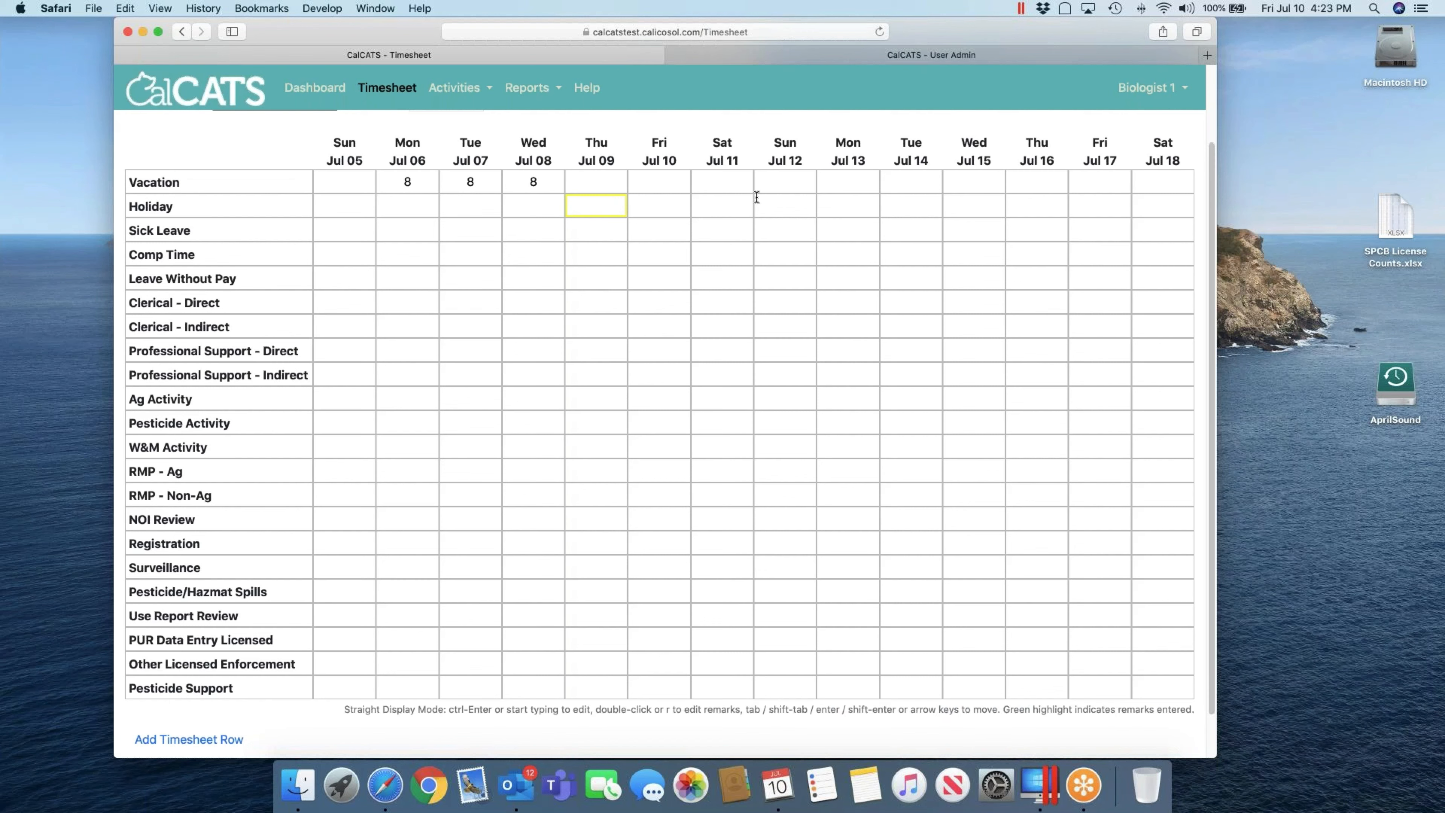
Step: Record 8 hours of Leave Without Pay for Thu Jul 09 and open its remarks
key(shift+Tab)
key(Up)
key(Down)
key(Down)
key(Down)
key(Down)
key(Right)
text(8)
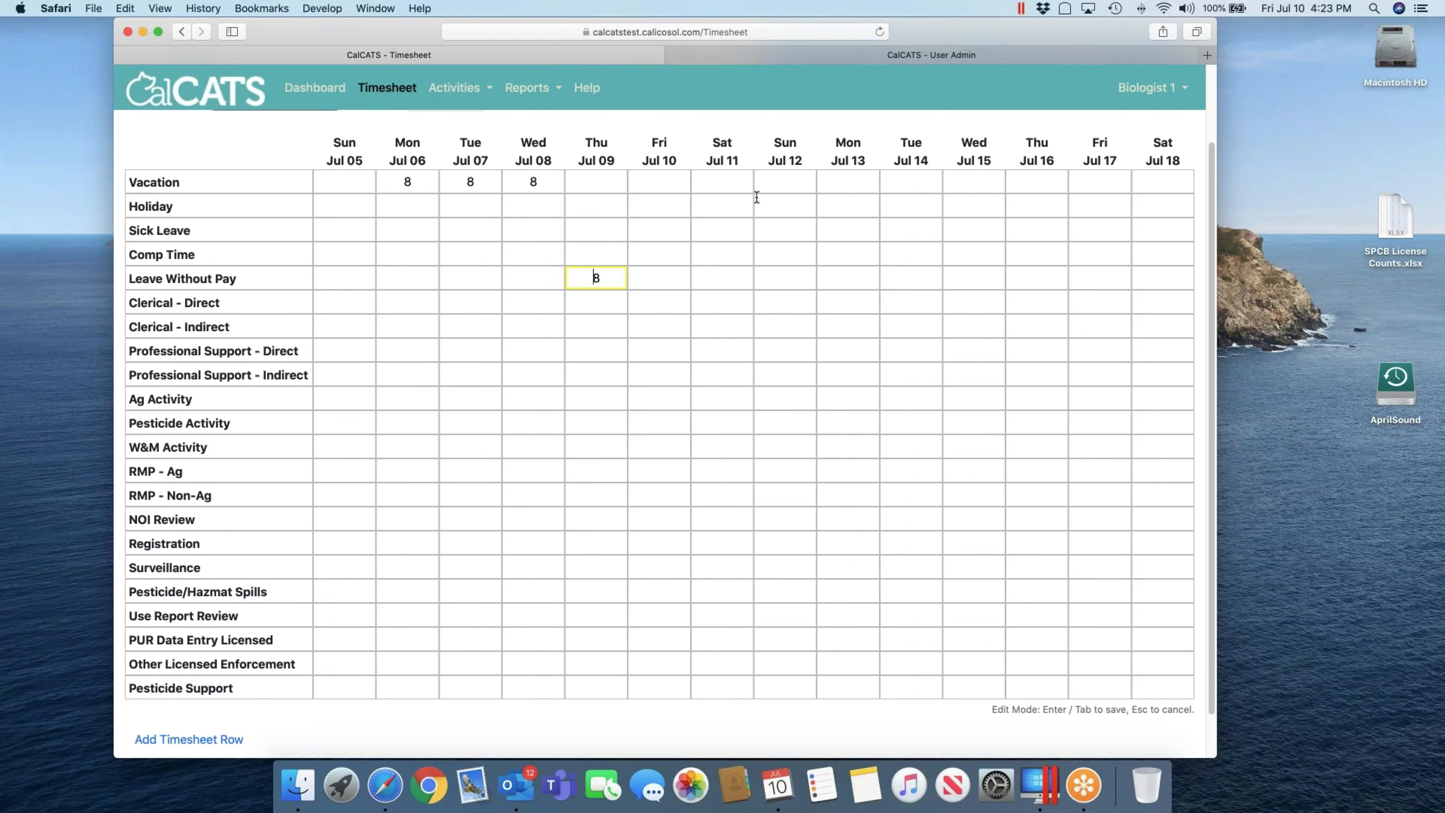
key(Return)
key(r)
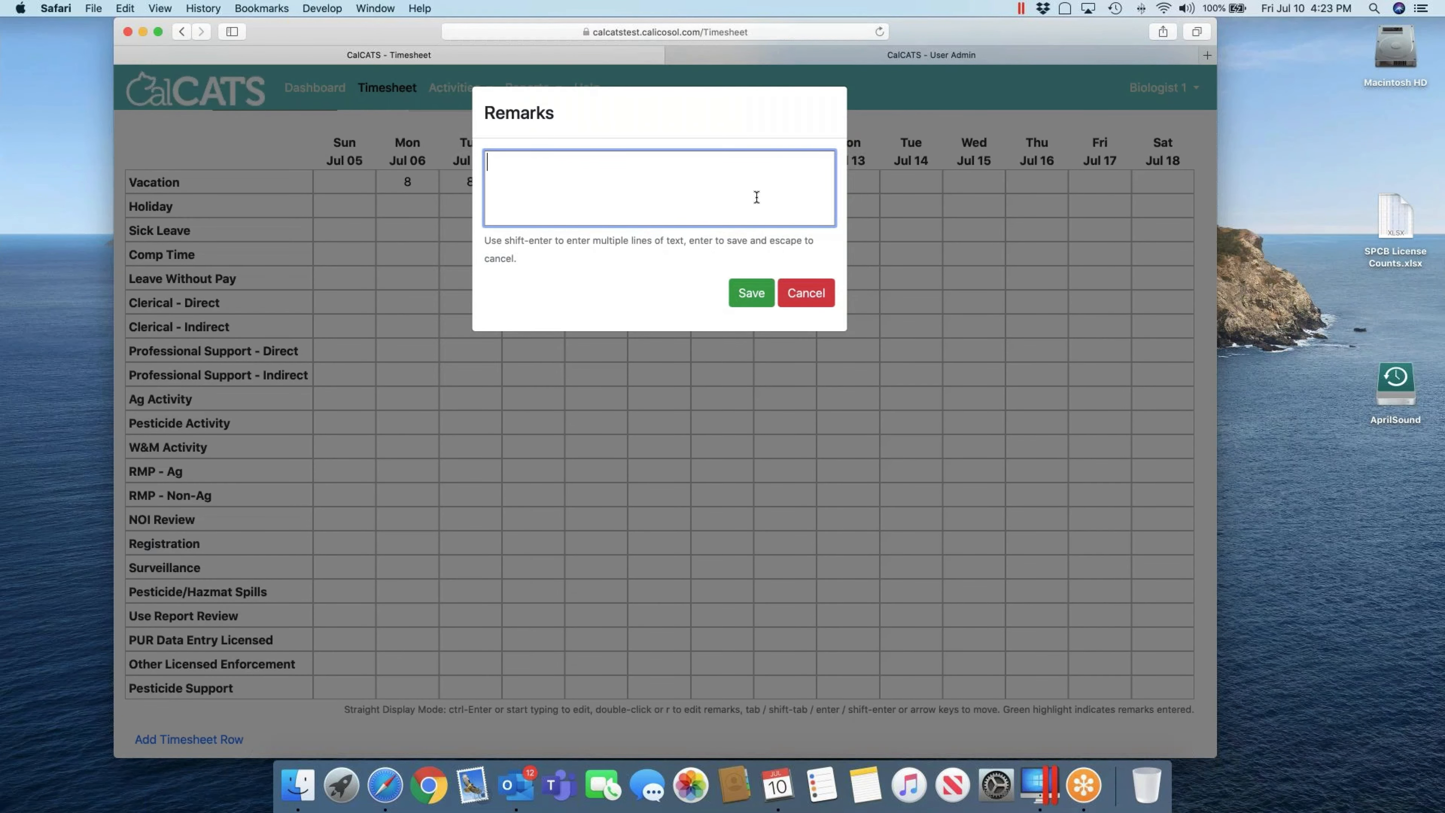
Step: Save a remark naming the approver and approval date 7/2/2020, correcting the name's last letter
text(Approved by Marcia 7/2/2020)
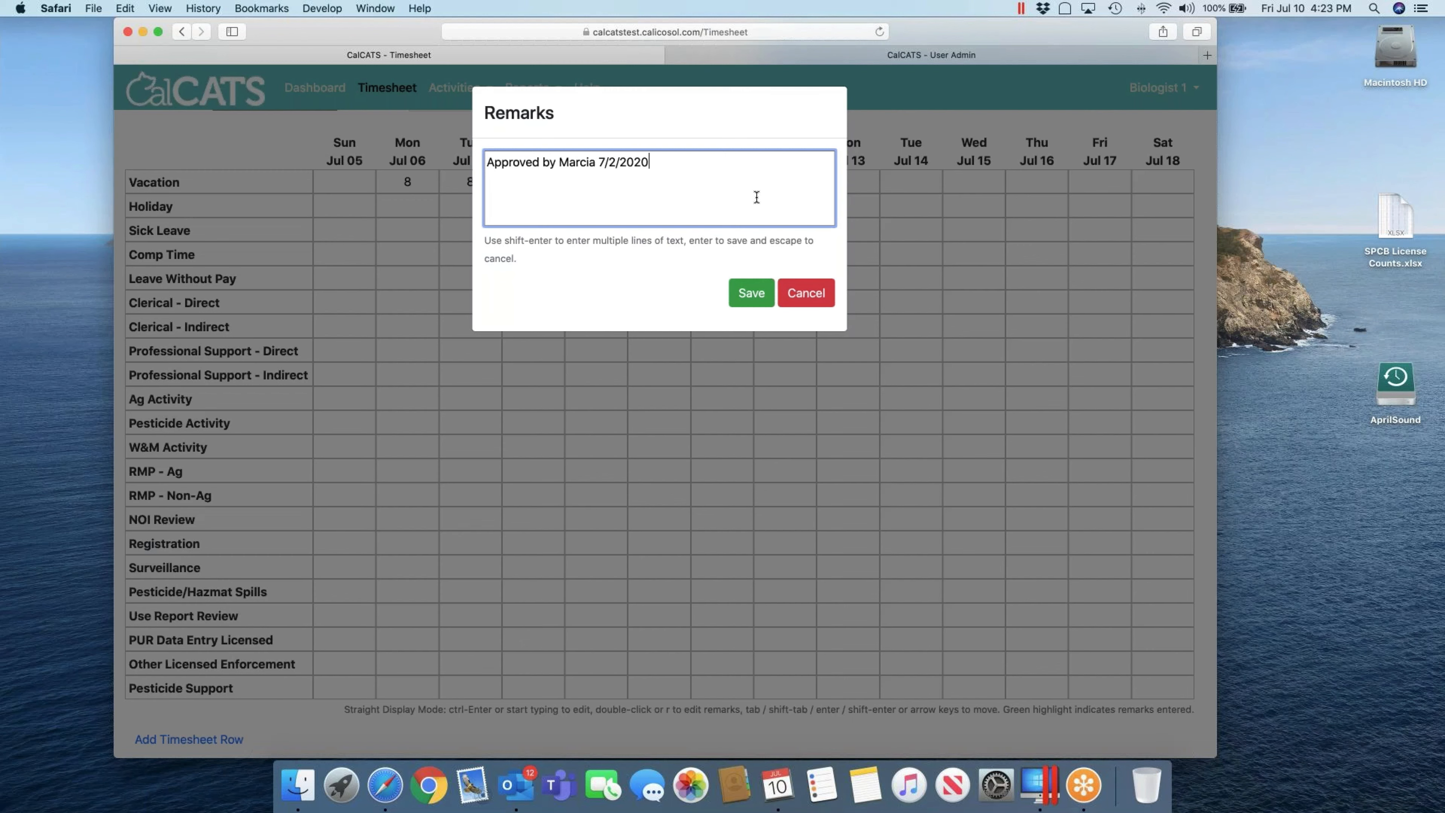
key(Left)
key(Left)
key(Left)
key(Left)
key(BackSpace)
text(e)
key(Return)
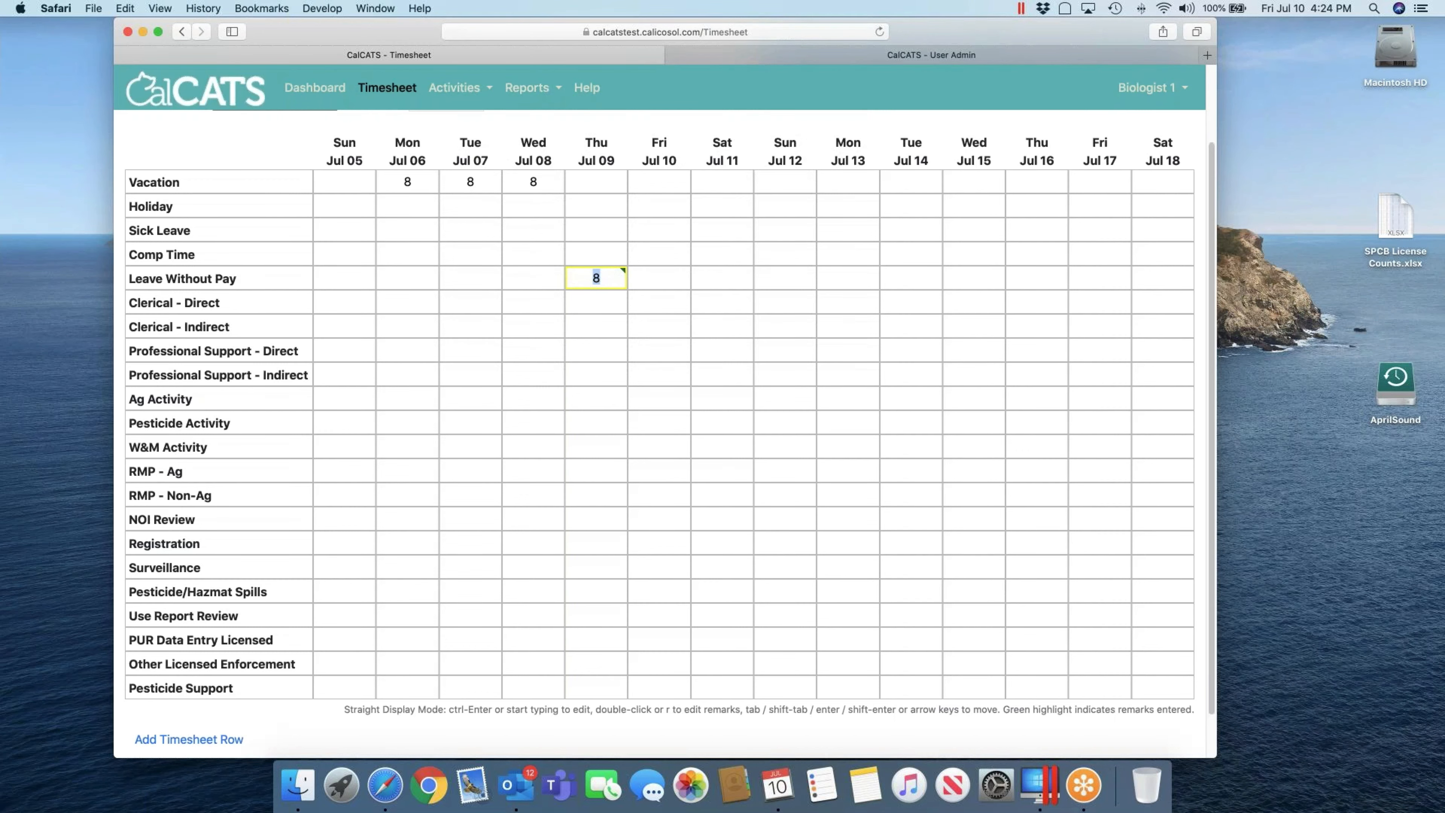
Step: Reopen the remark, type junk text, and cancel so the remark stays unchanged
key(r)
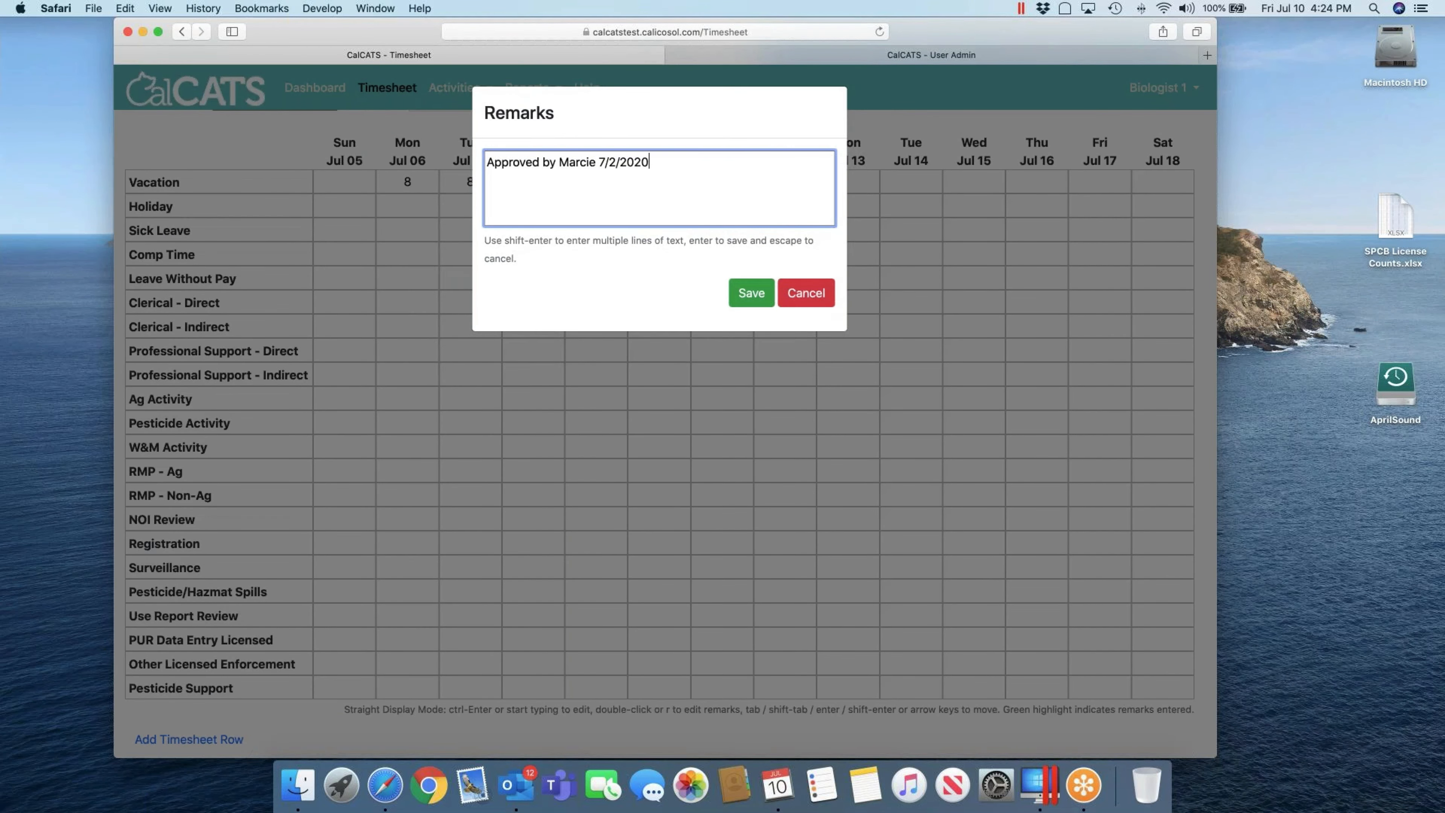
text(lkasdjladkasdhkjkajf)
key(Escape)
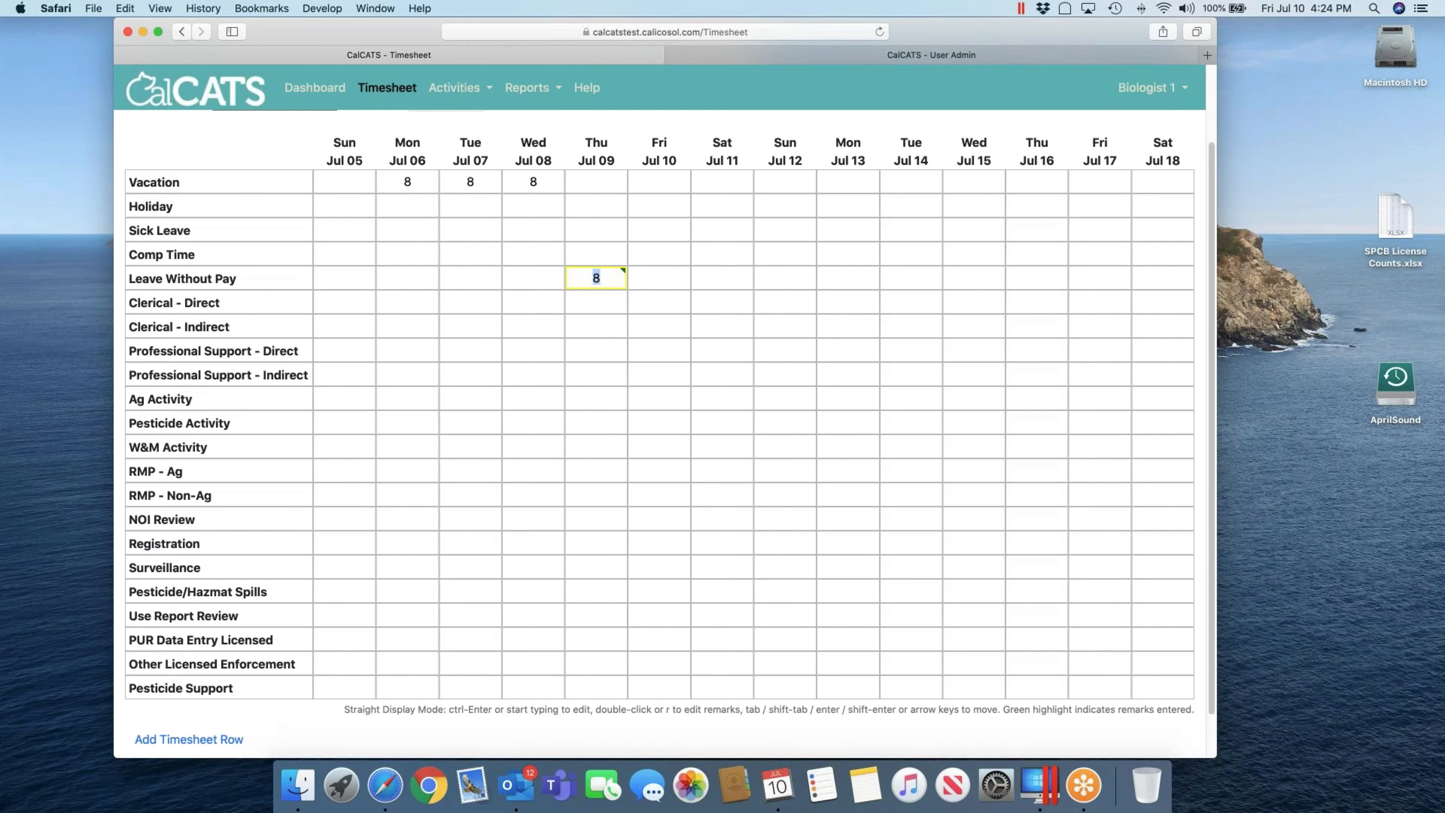
key(Down)
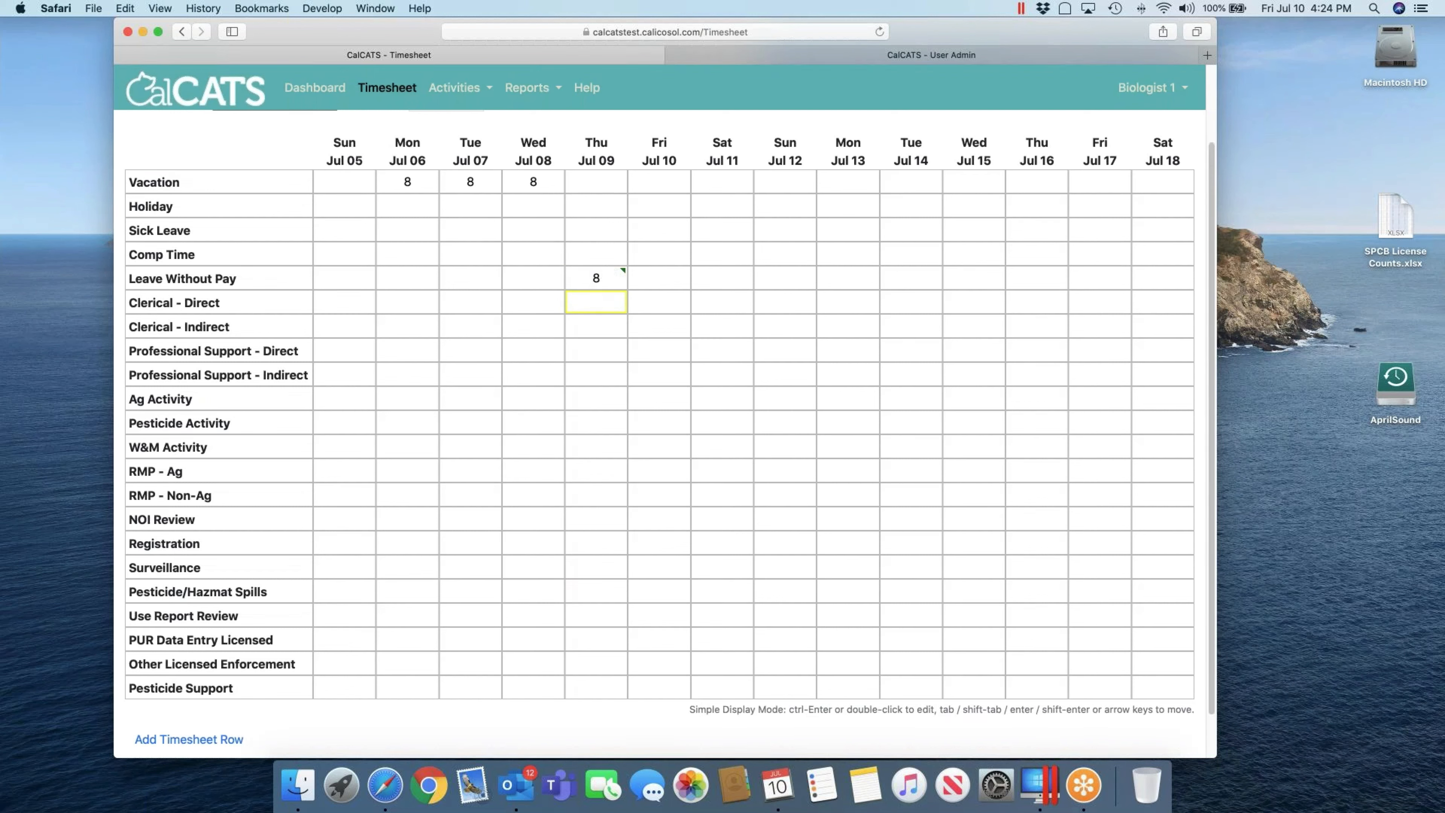
Step: Select the Clerical - Direct cell for Fri Jul 10 and open its entry details
key(Right)
key(Left)
key(Up)
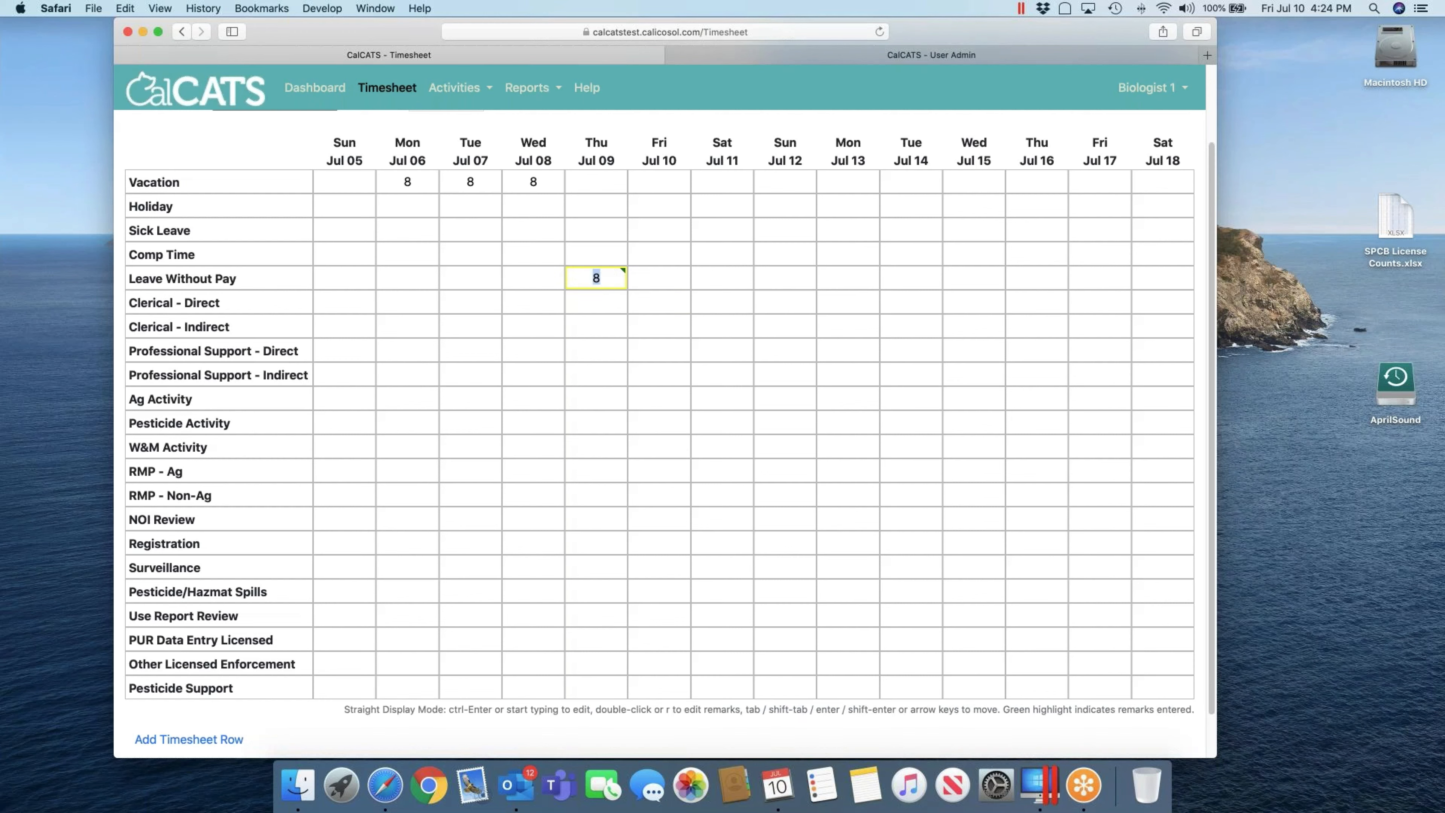
key(Down)
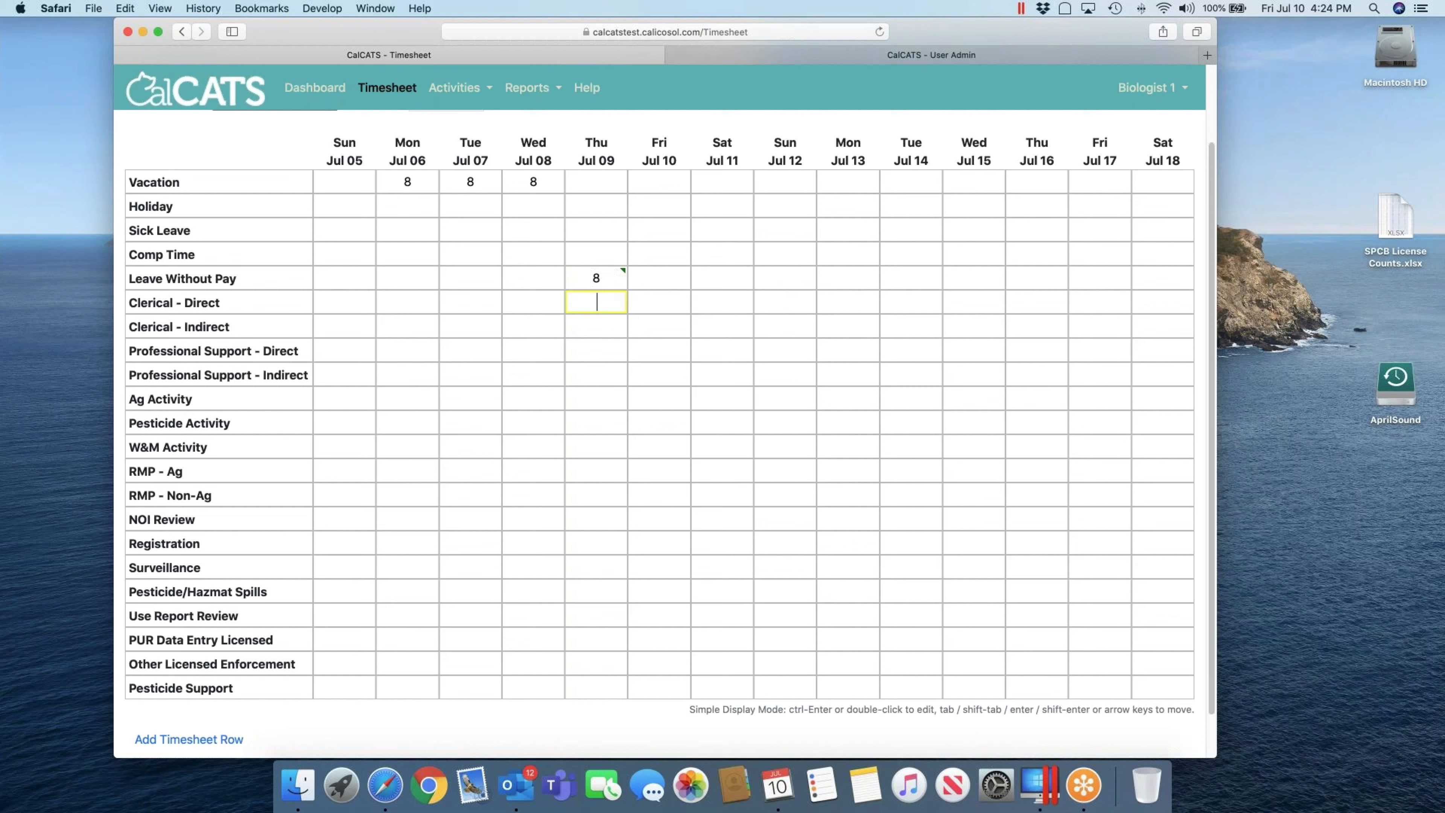
key(Right)
key(ctrl+Return)
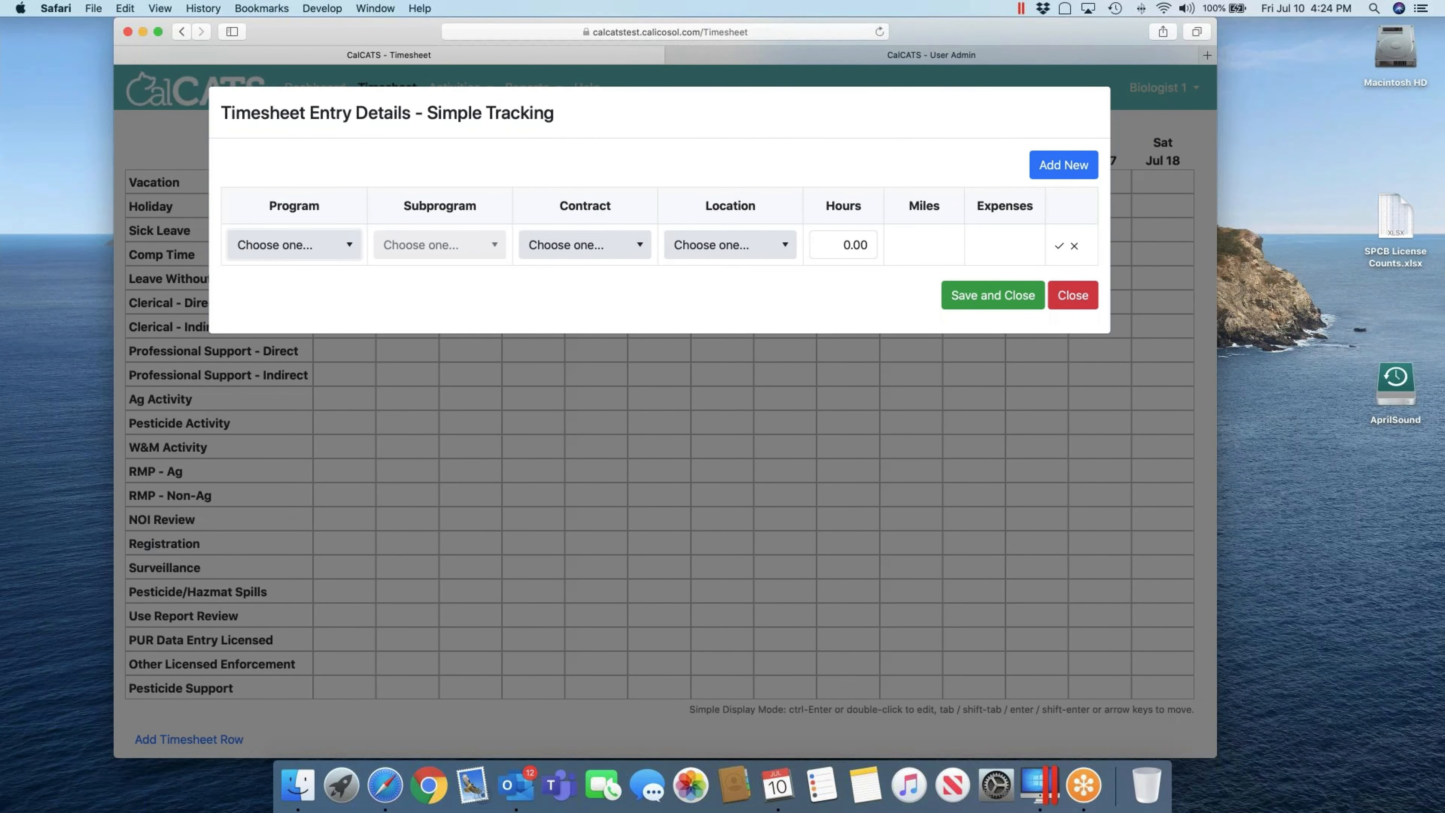
Step: Set program Agriculture and 3.5 hours, then save and close the entry
key(Down)
key(Tab)
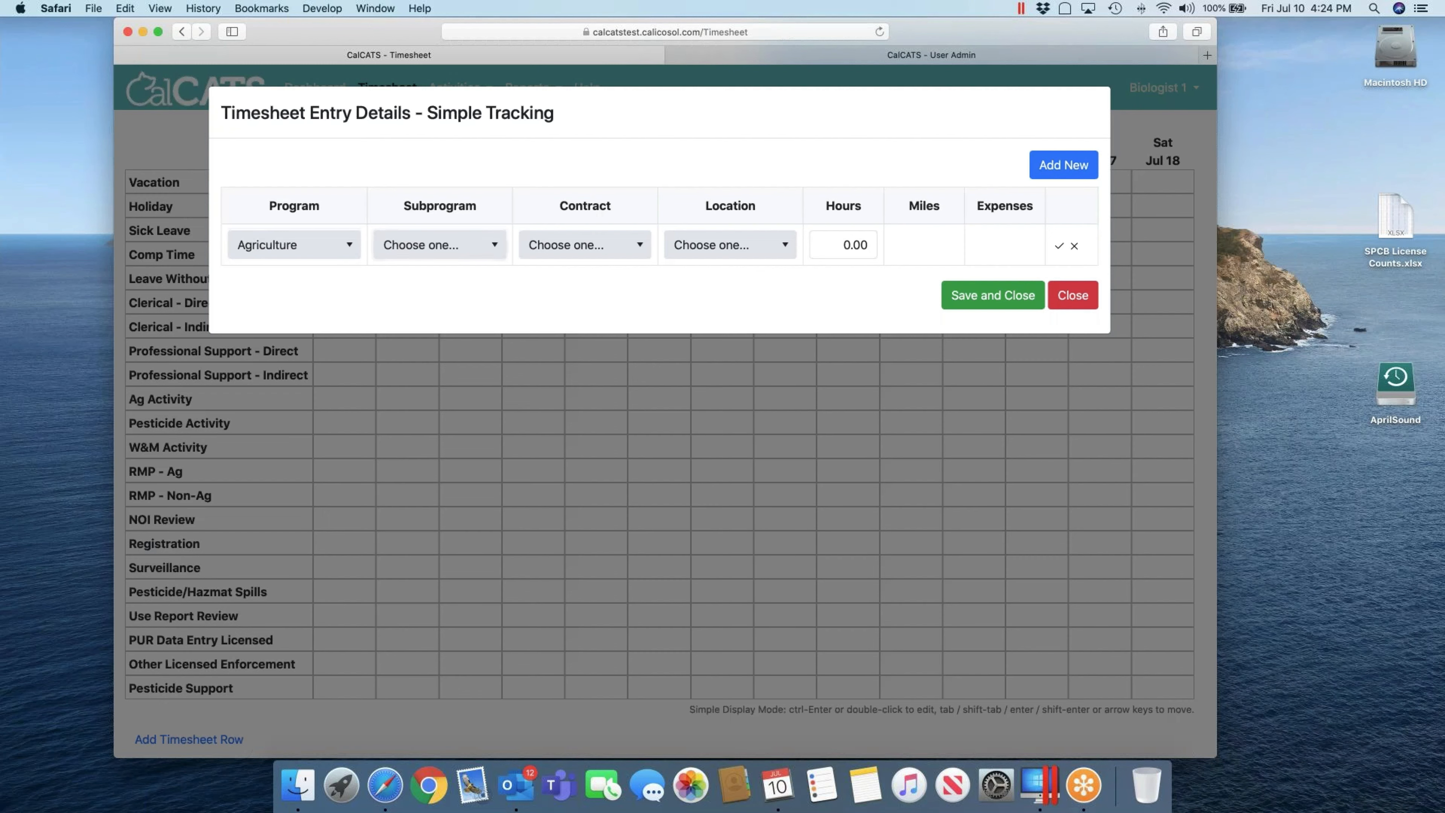
key(Tab)
key(Tab)
text(3.5)
key(Return)
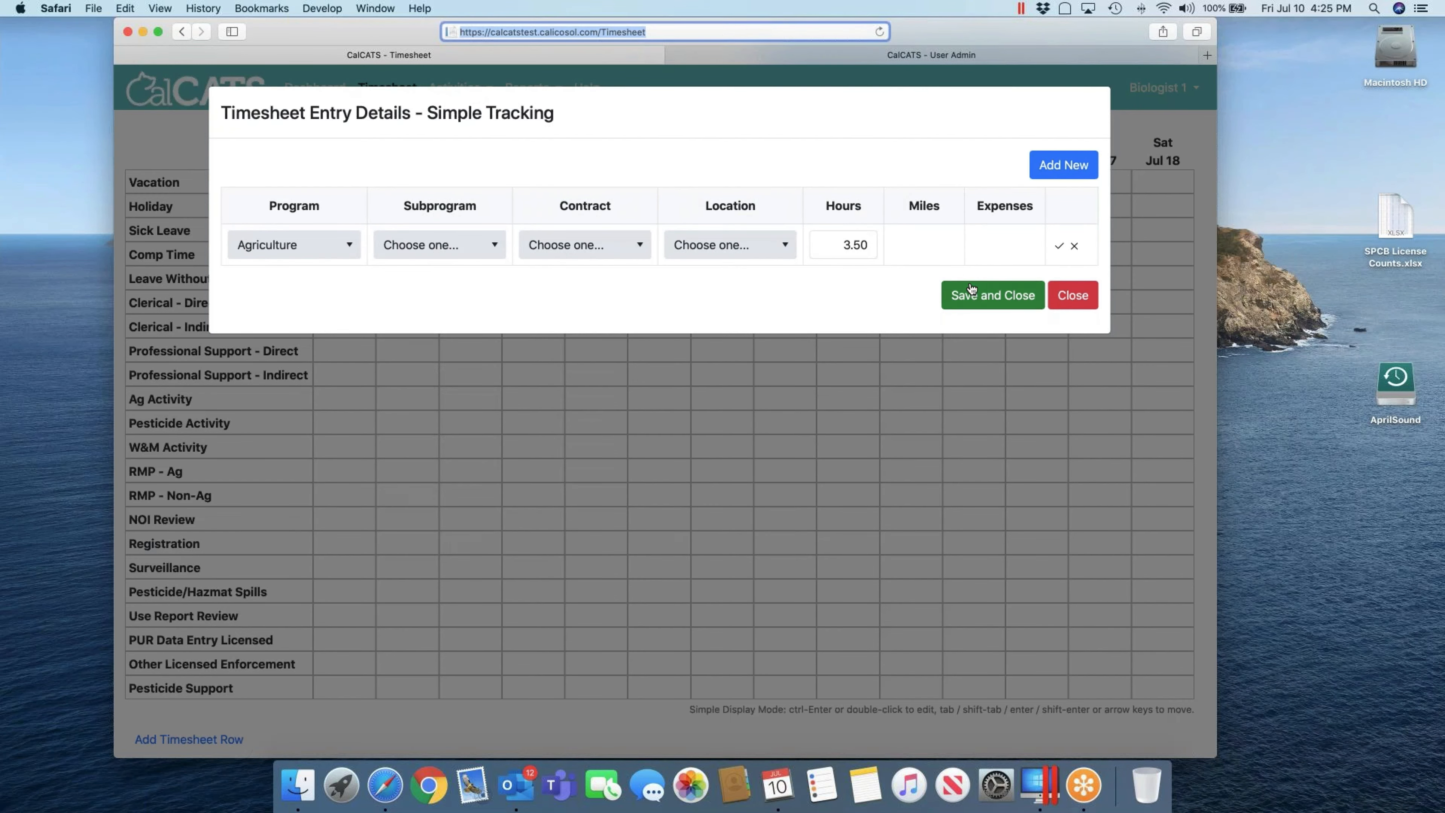
click(973, 290)
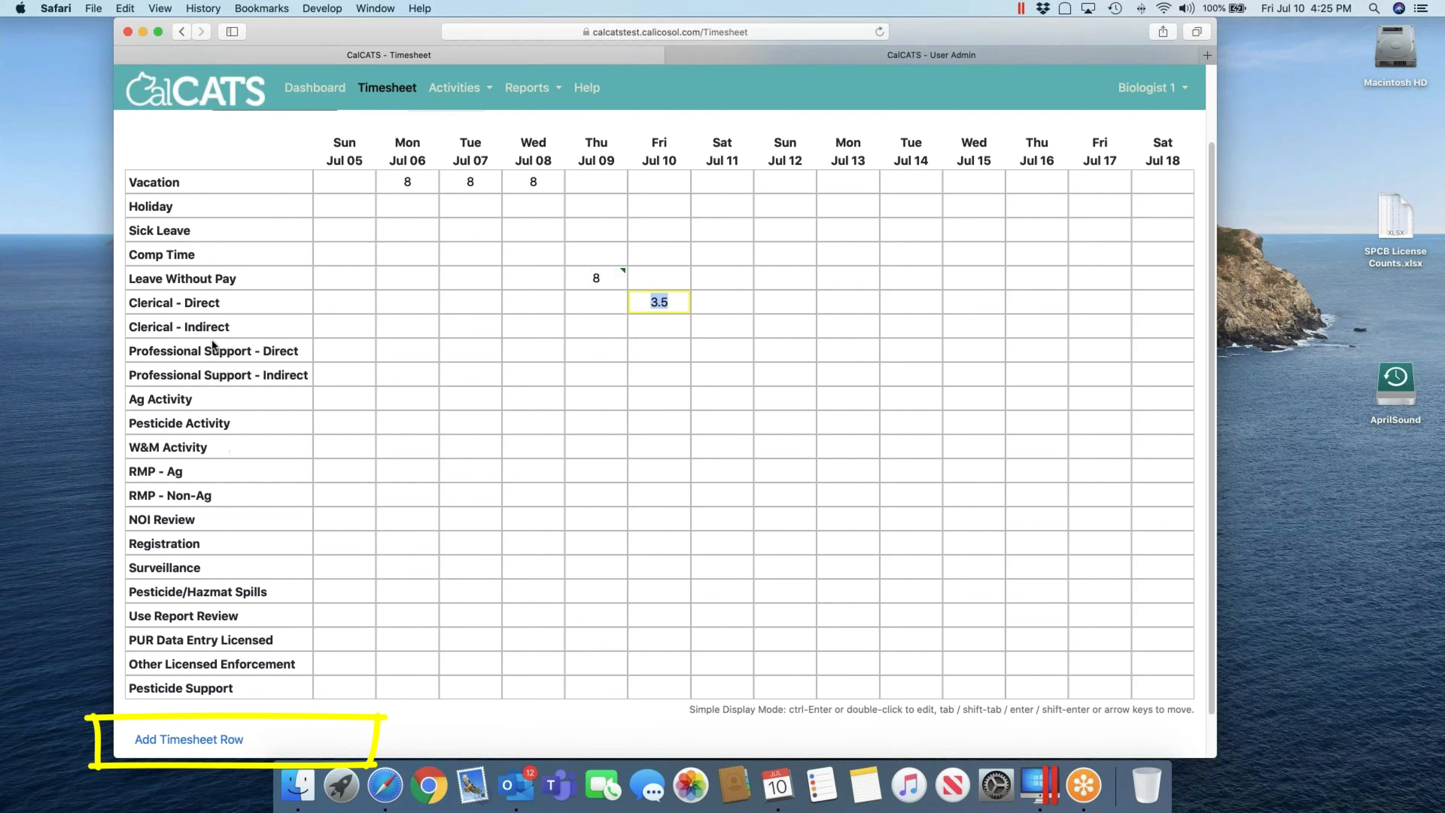
Step: Add an Industrial Hemp timesheet row and open entry details for its Mon Jul 13 cell
click(230, 740)
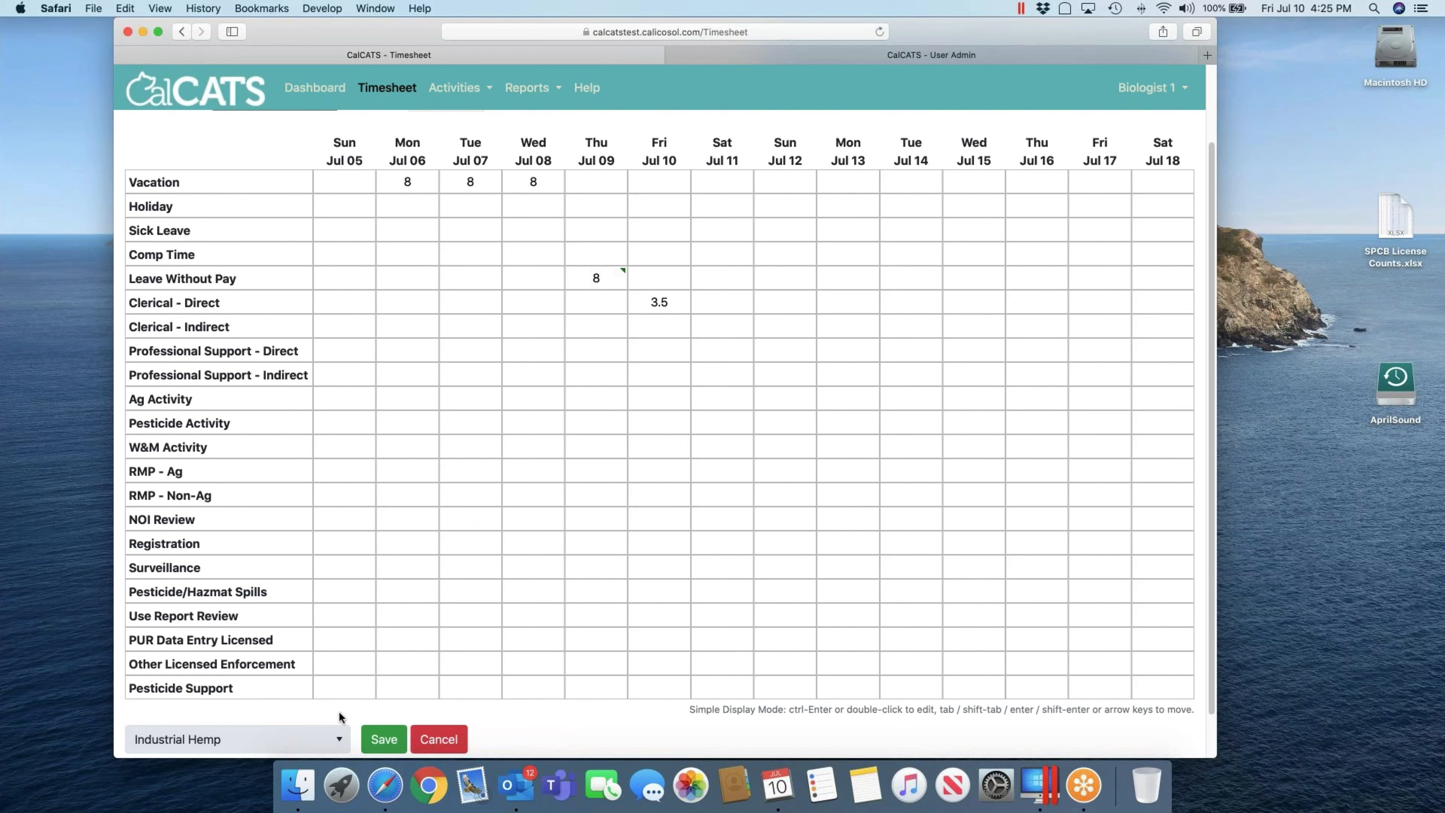
click(387, 739)
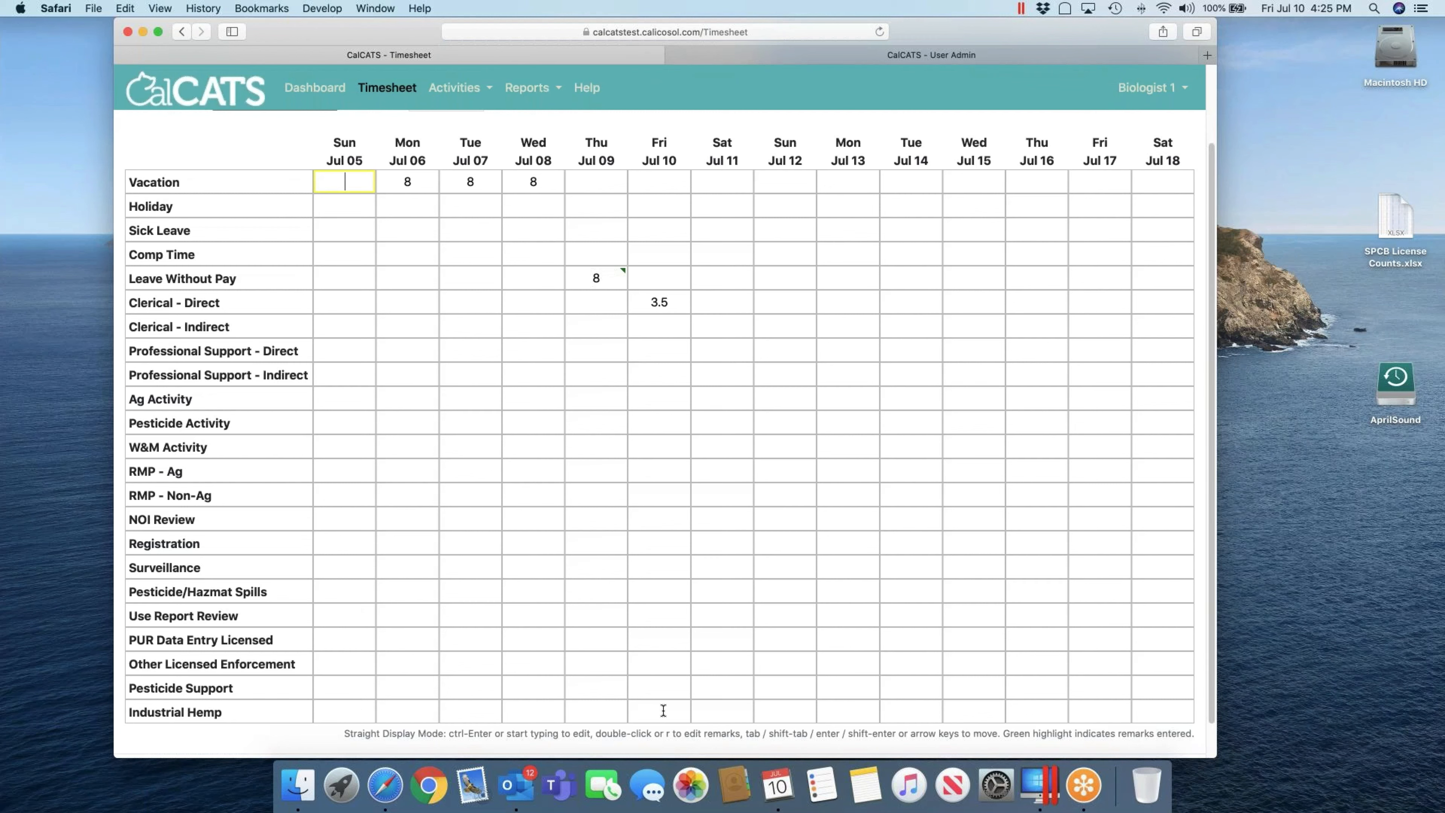
click(659, 712)
key(Tab)
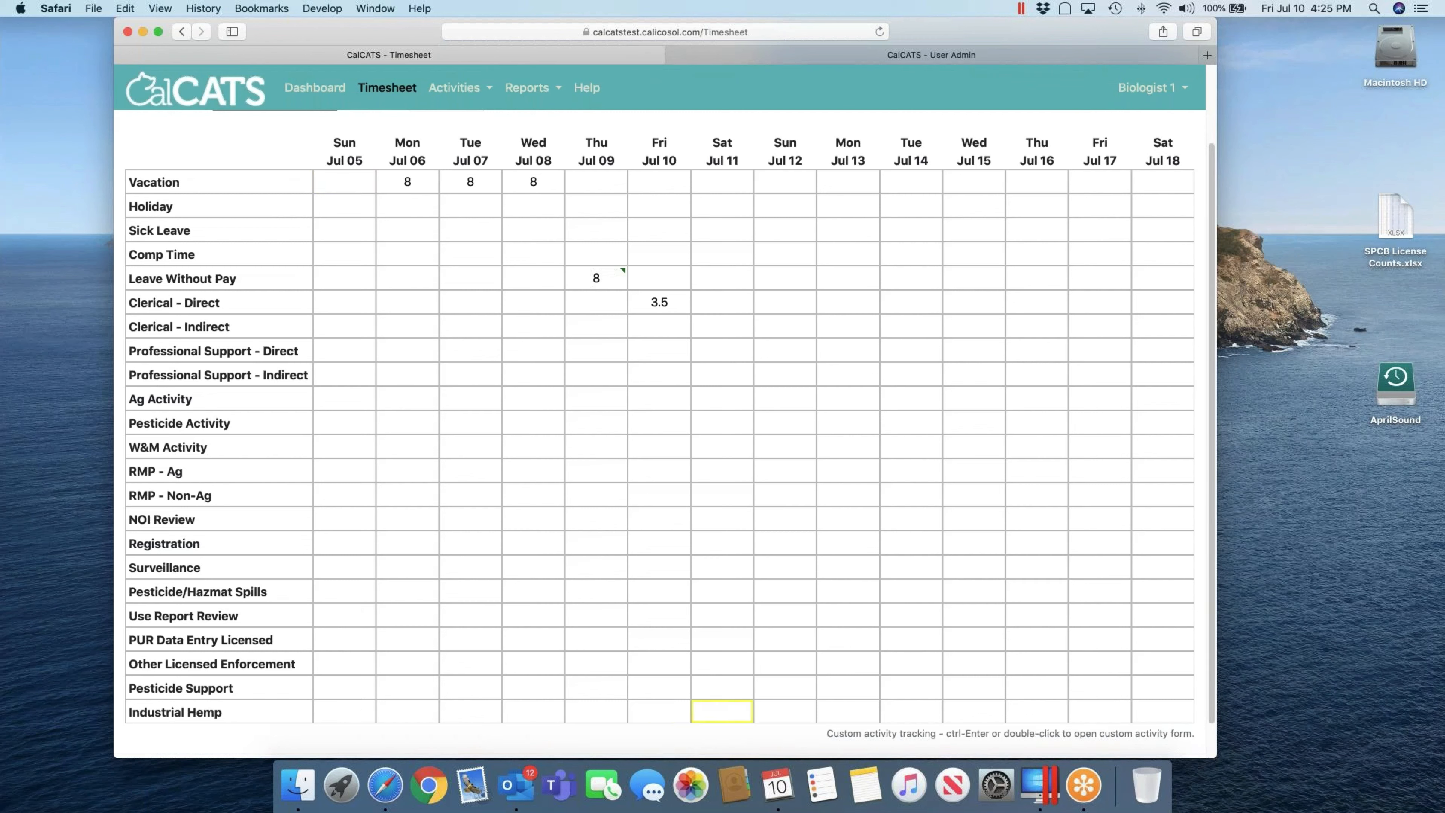
key(Tab)
key(Tab)
key(Tab)
key(shift+Tab)
key(ctrl+Return)
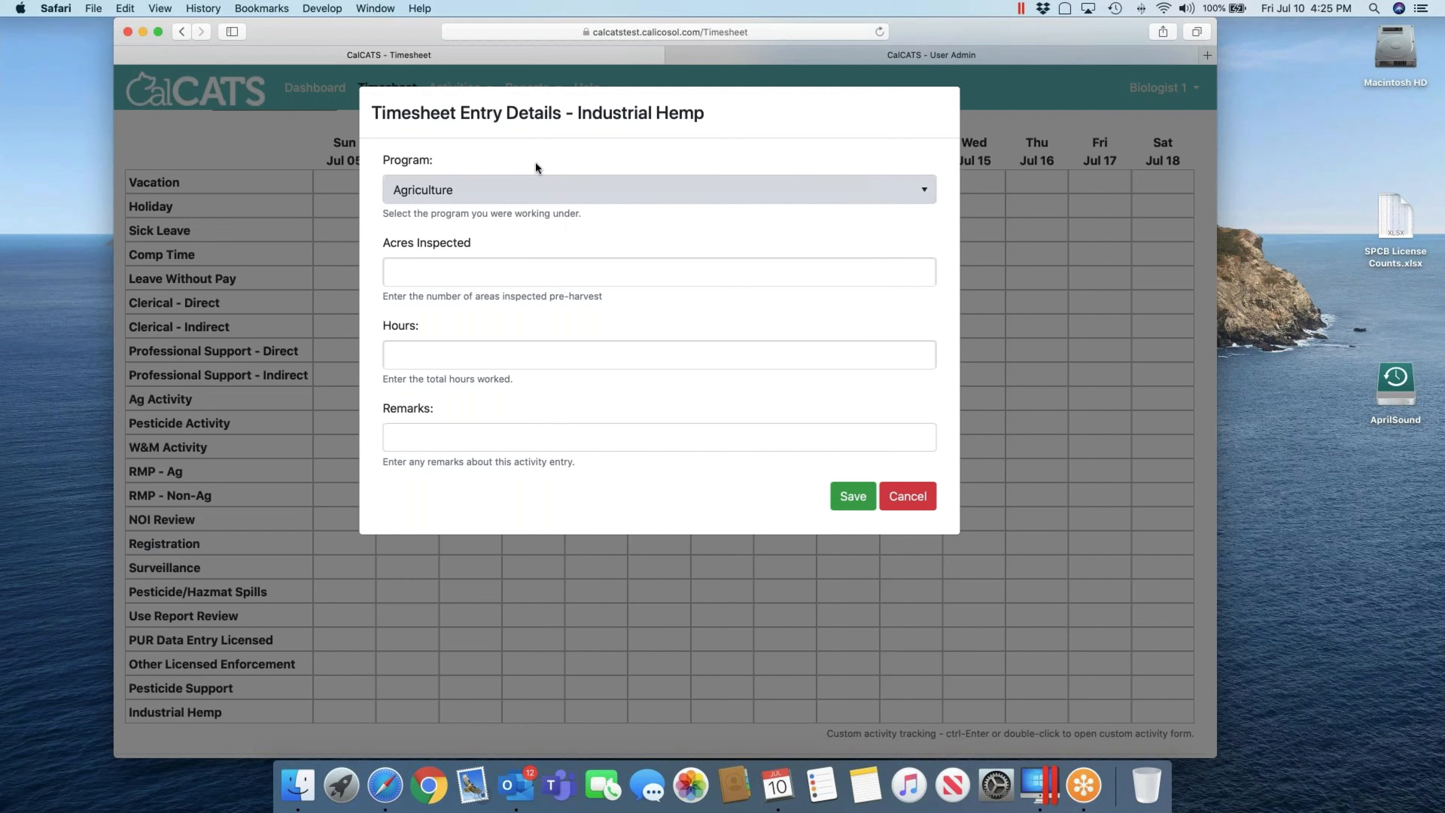
Step: Choose Agriculture as the program and enter 3.24 acres inspected
click(485, 193)
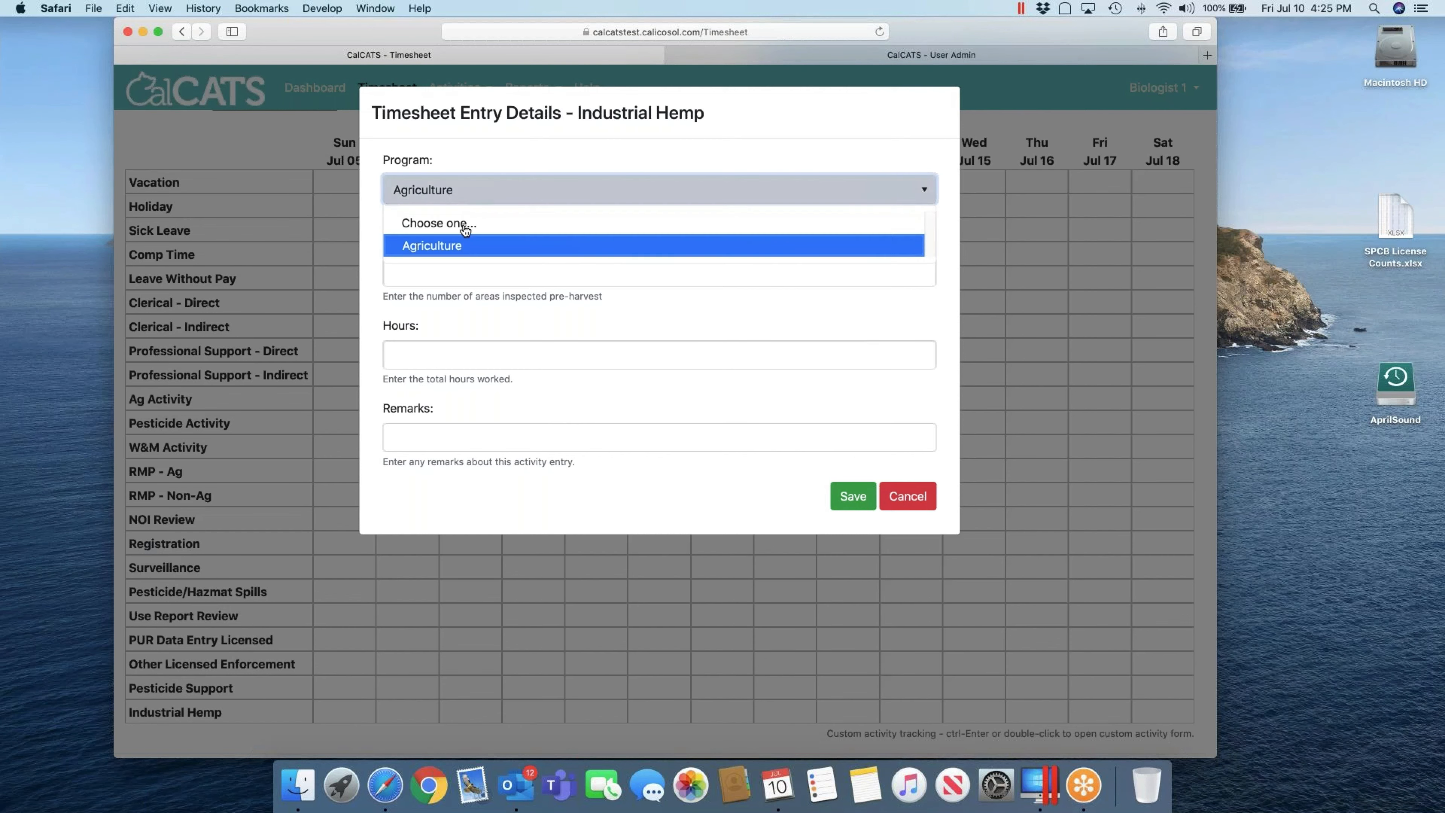
click(460, 251)
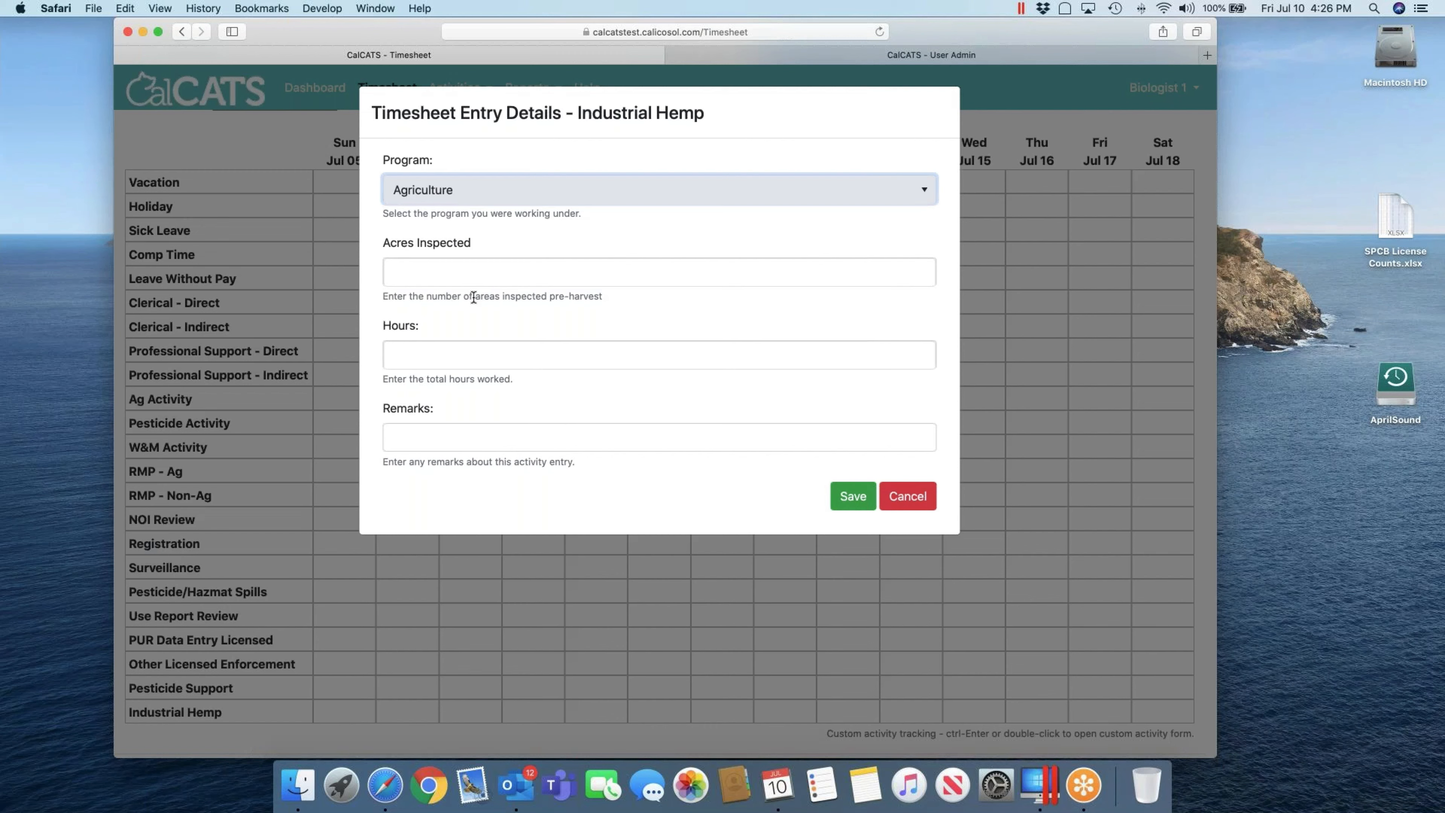
click(541, 276)
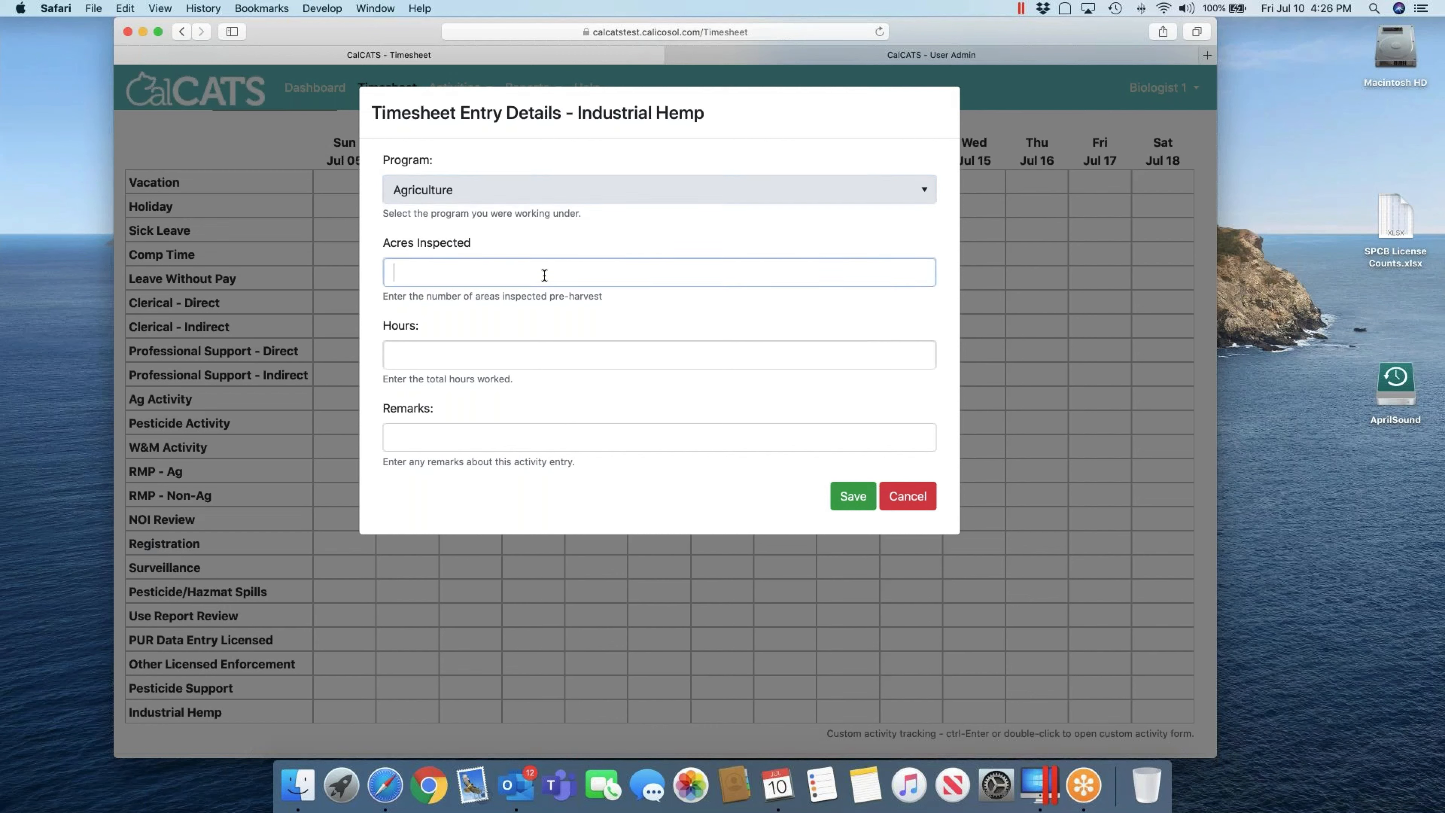
text(3.24)
key(Tab)
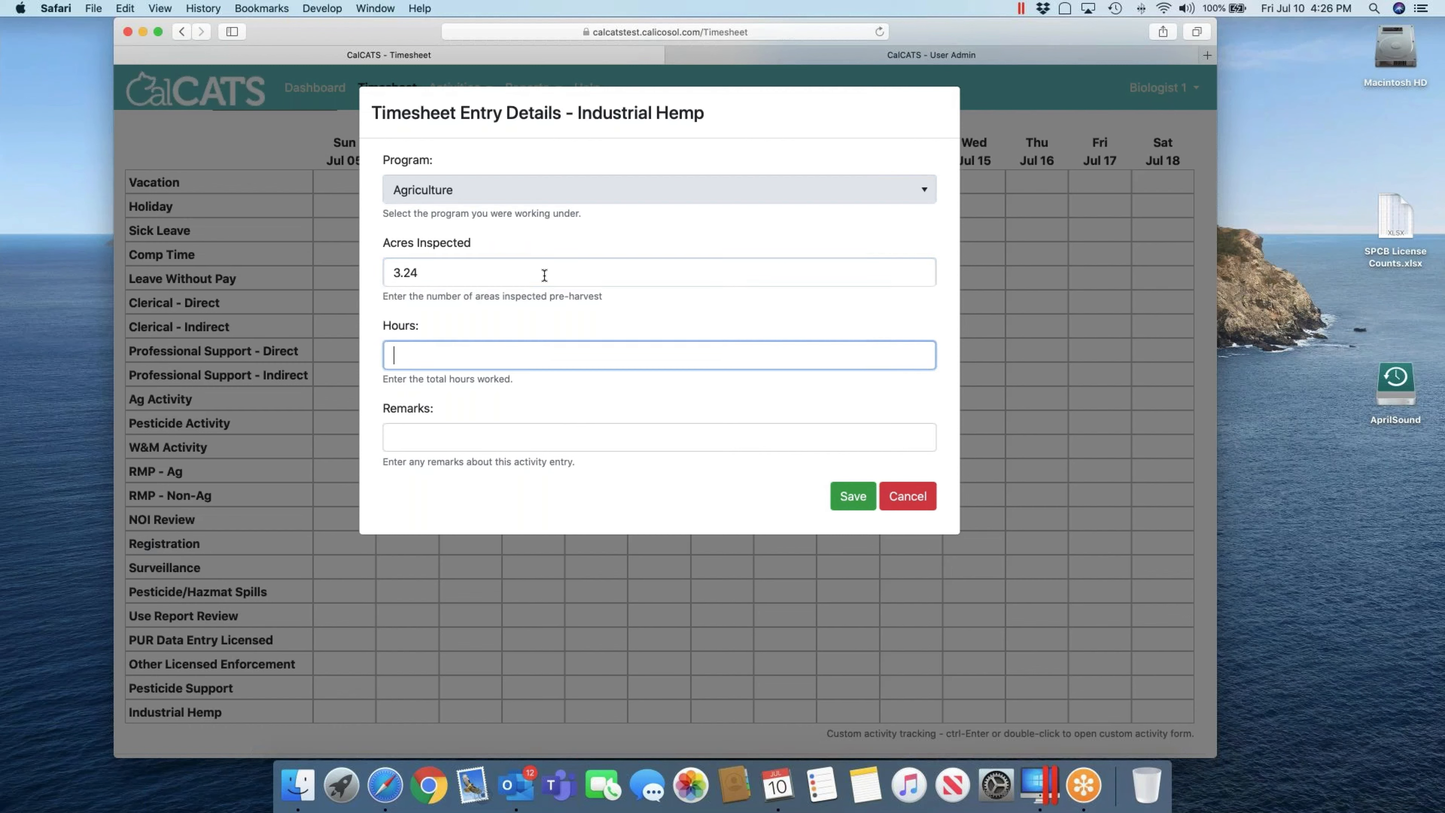
key(shift+Tab)
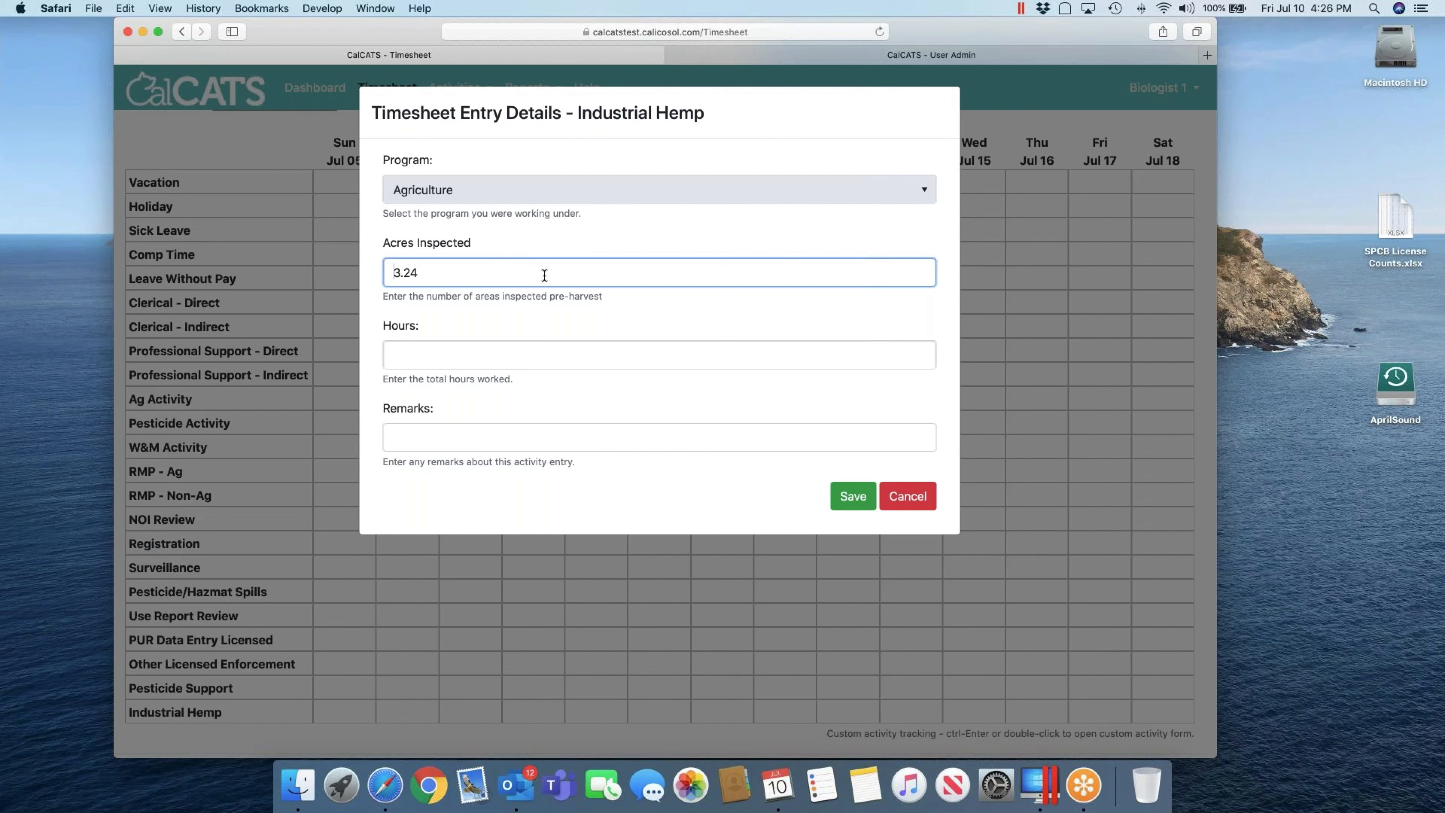
key(Tab)
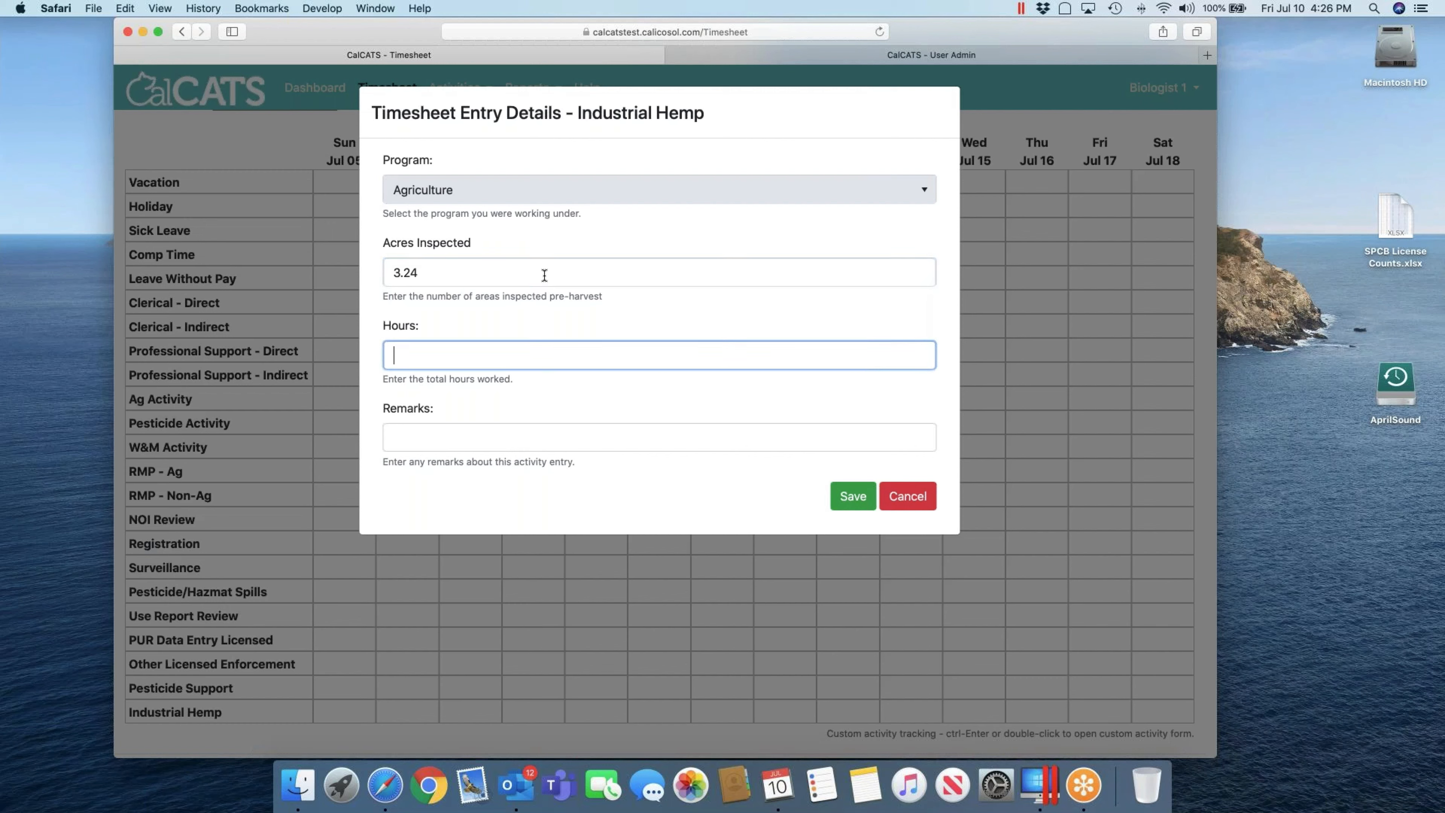
Step: Correct the acres to 3.25, enter 6 hours, and save the Industrial Hemp entry
click(544, 275)
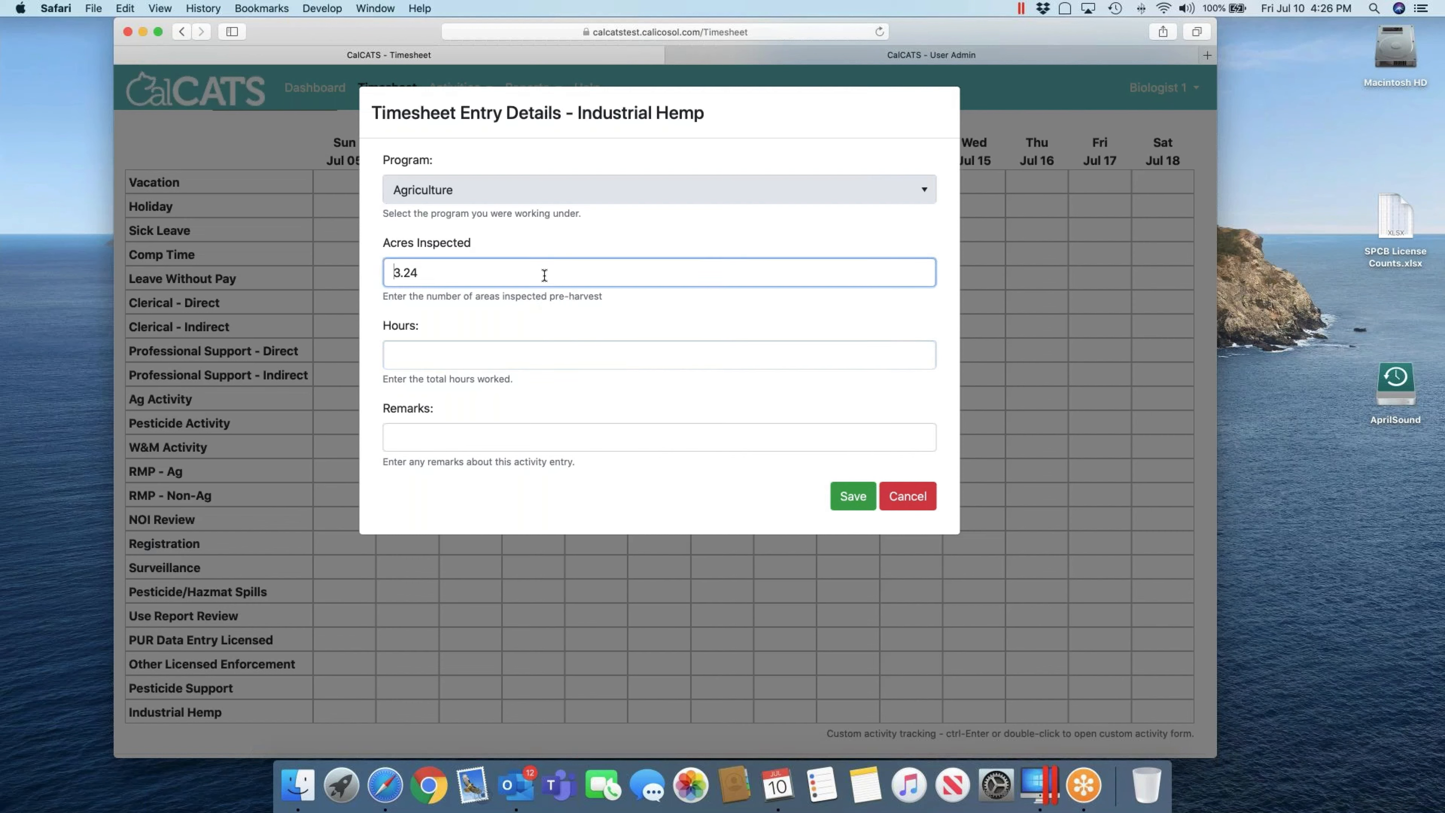
key(Delete)
key(Delete)
key(Delete)
key(Delete)
key(Tab)
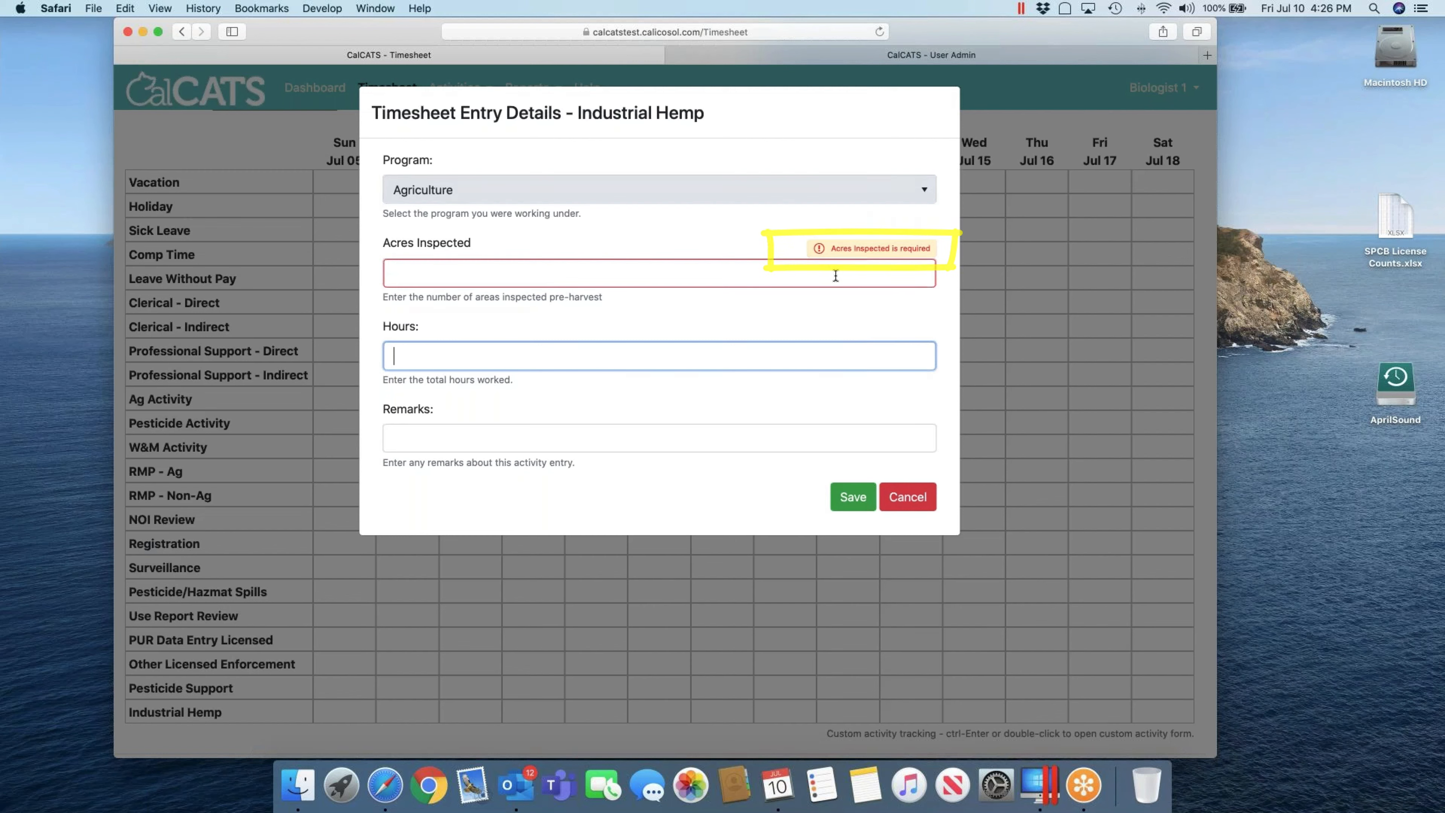
key(Tab)
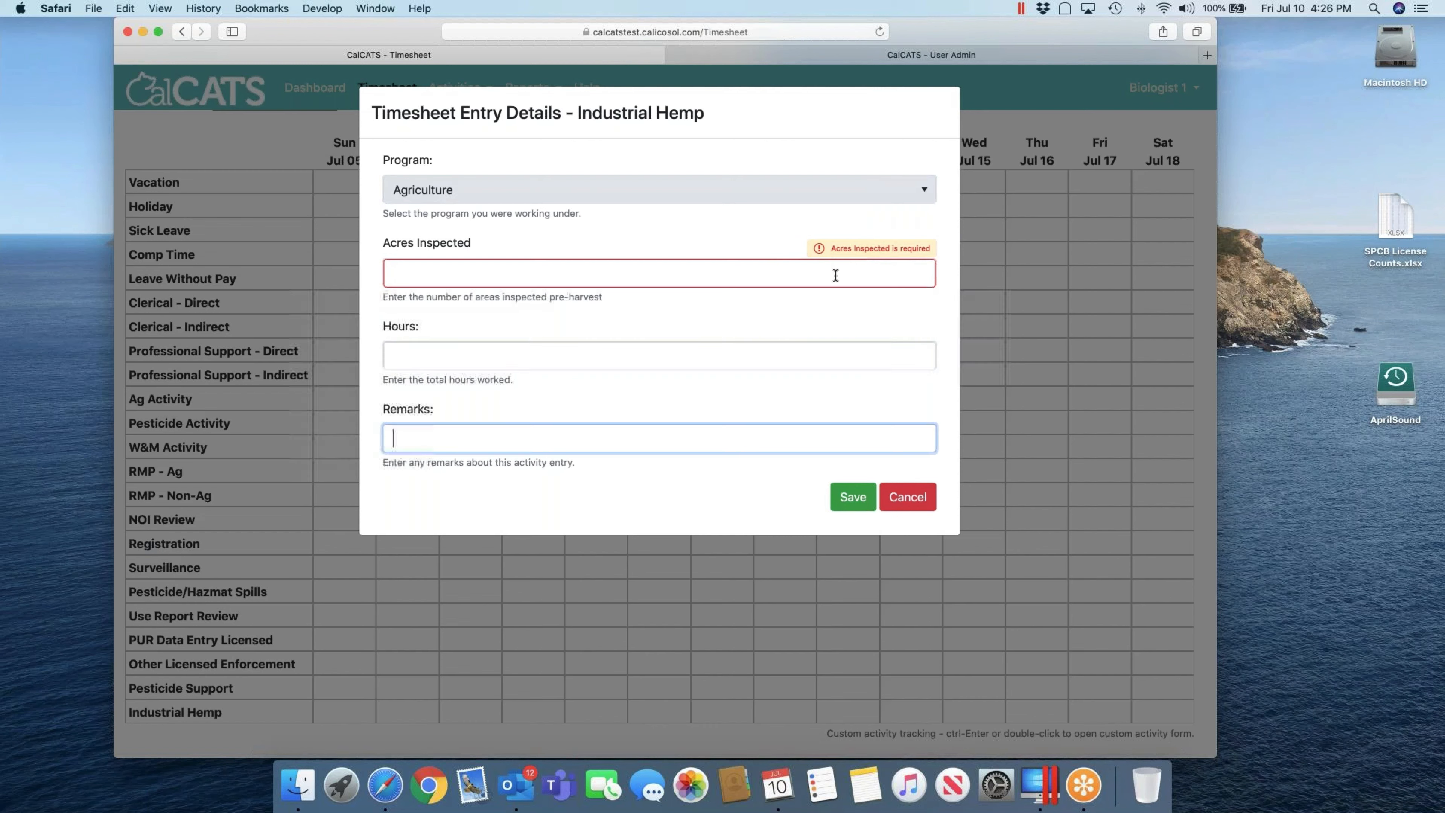
key(shift+Tab)
key(shift+Tab)
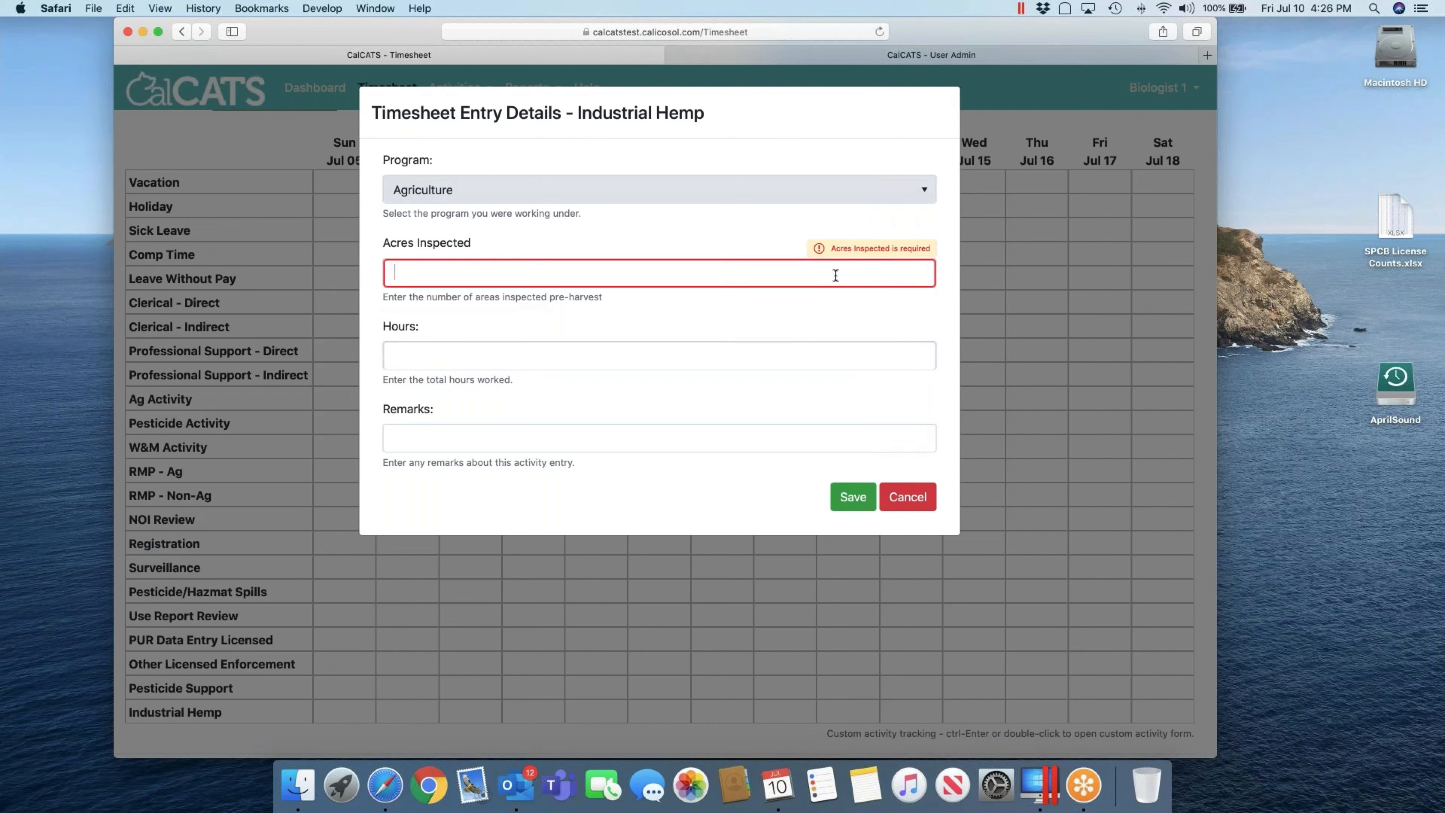
text(3.25)
key(Tab)
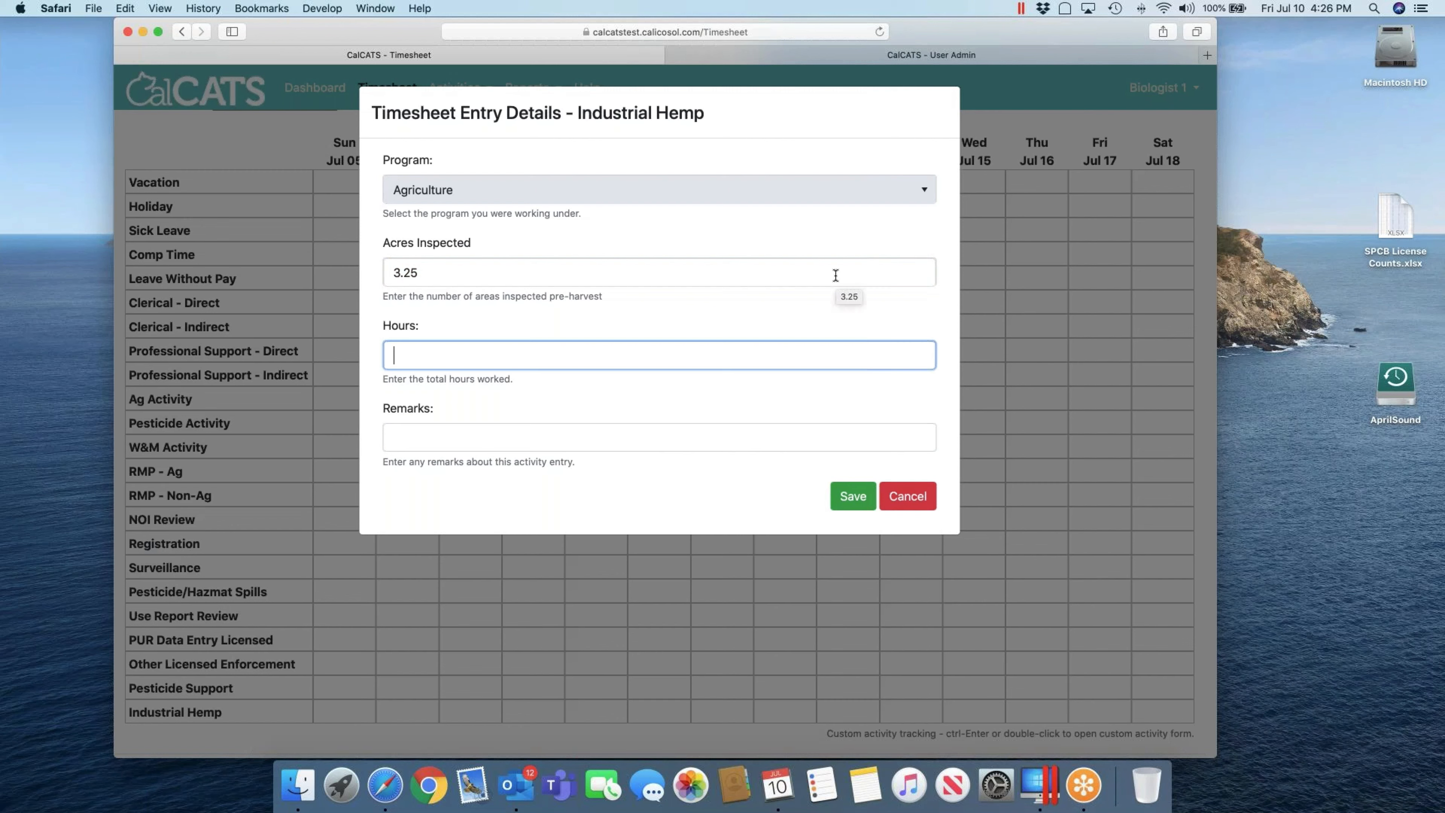
text(6)
key(Tab)
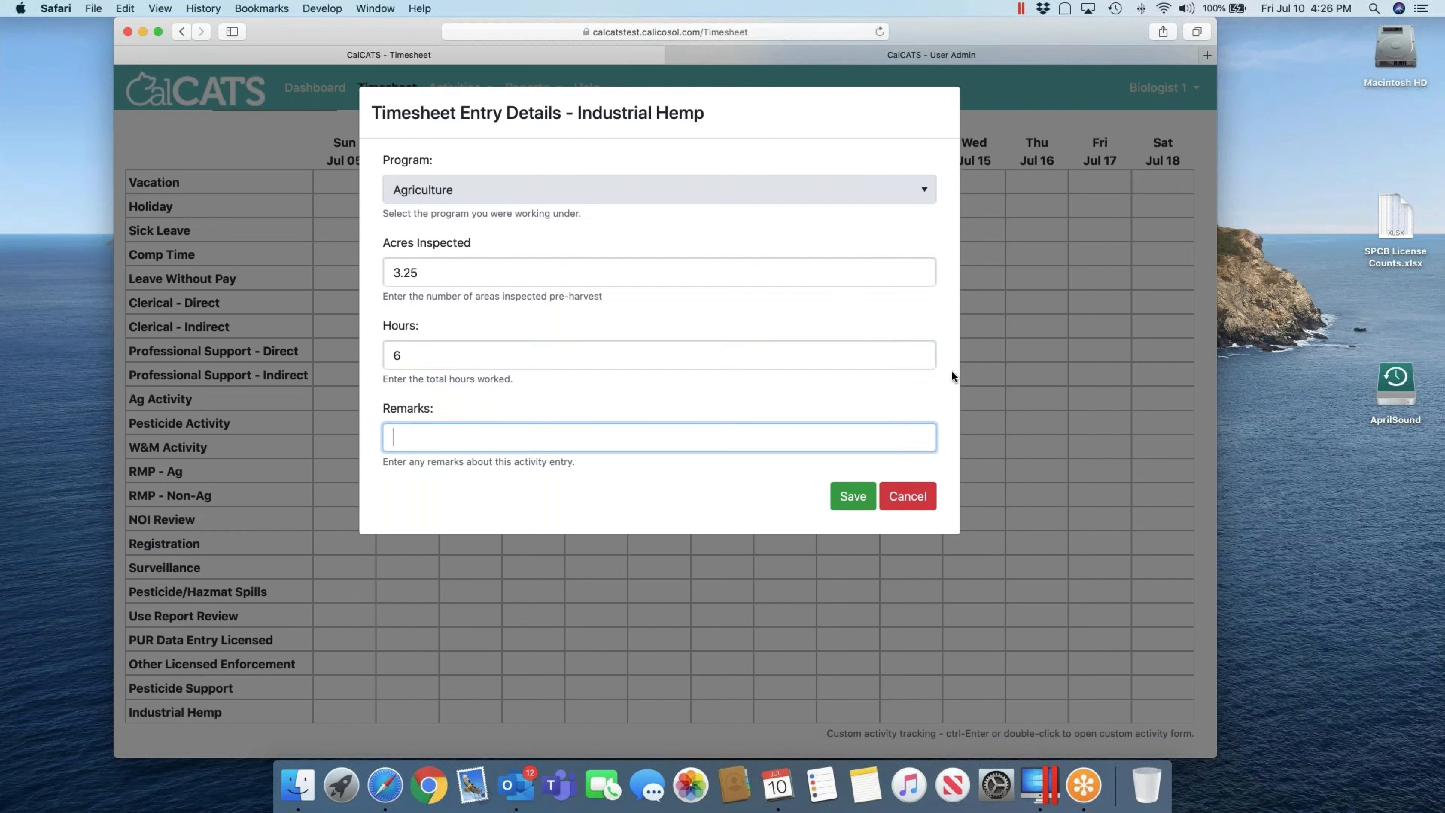
click(865, 496)
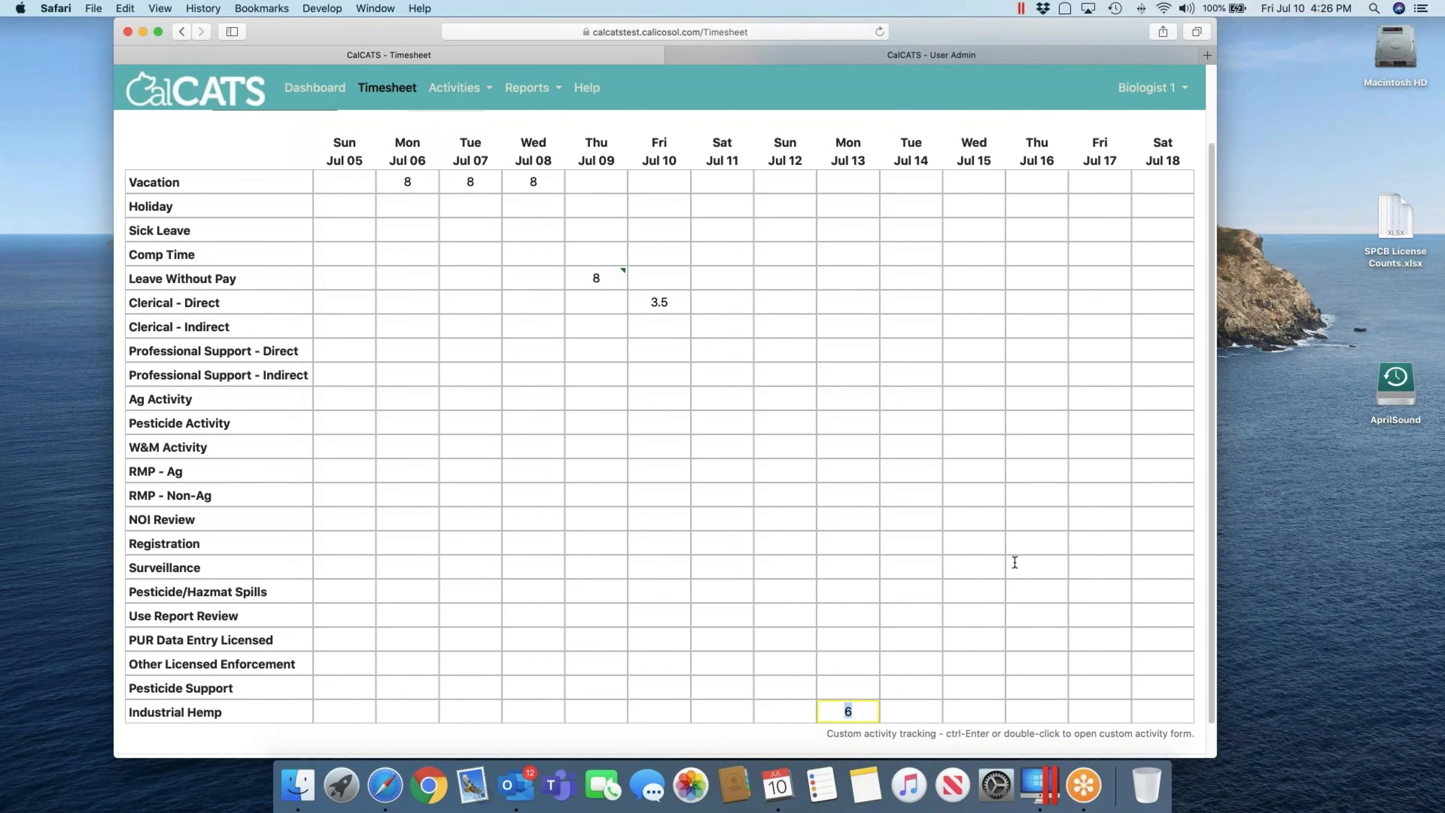
key(Up)
Step: Export the timesheet report and open timesheet_20200710.xlsx from Safari's downloads
key(Down)
scroll(944, 270, up, 3)
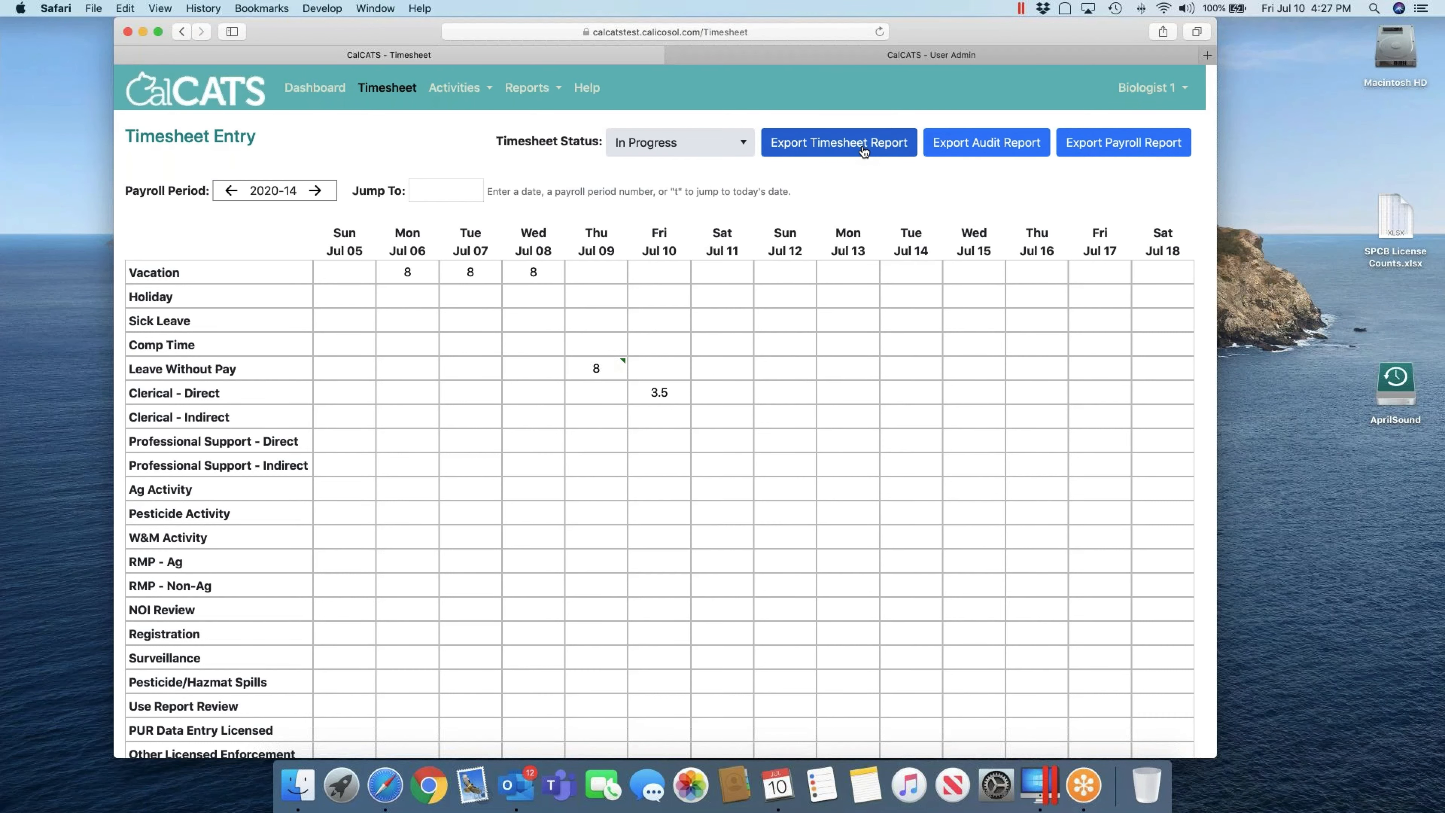
click(863, 149)
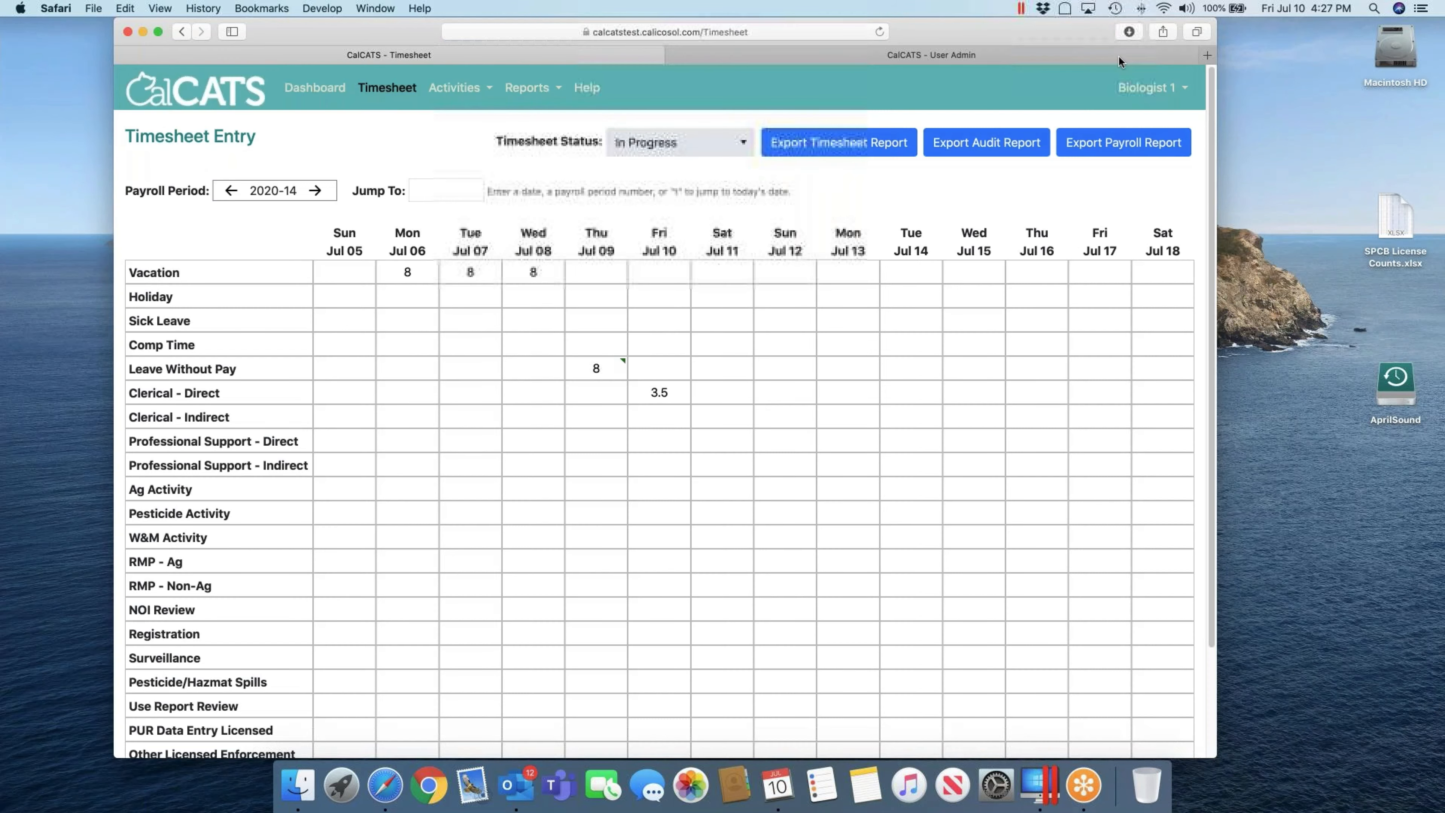
click(1129, 31)
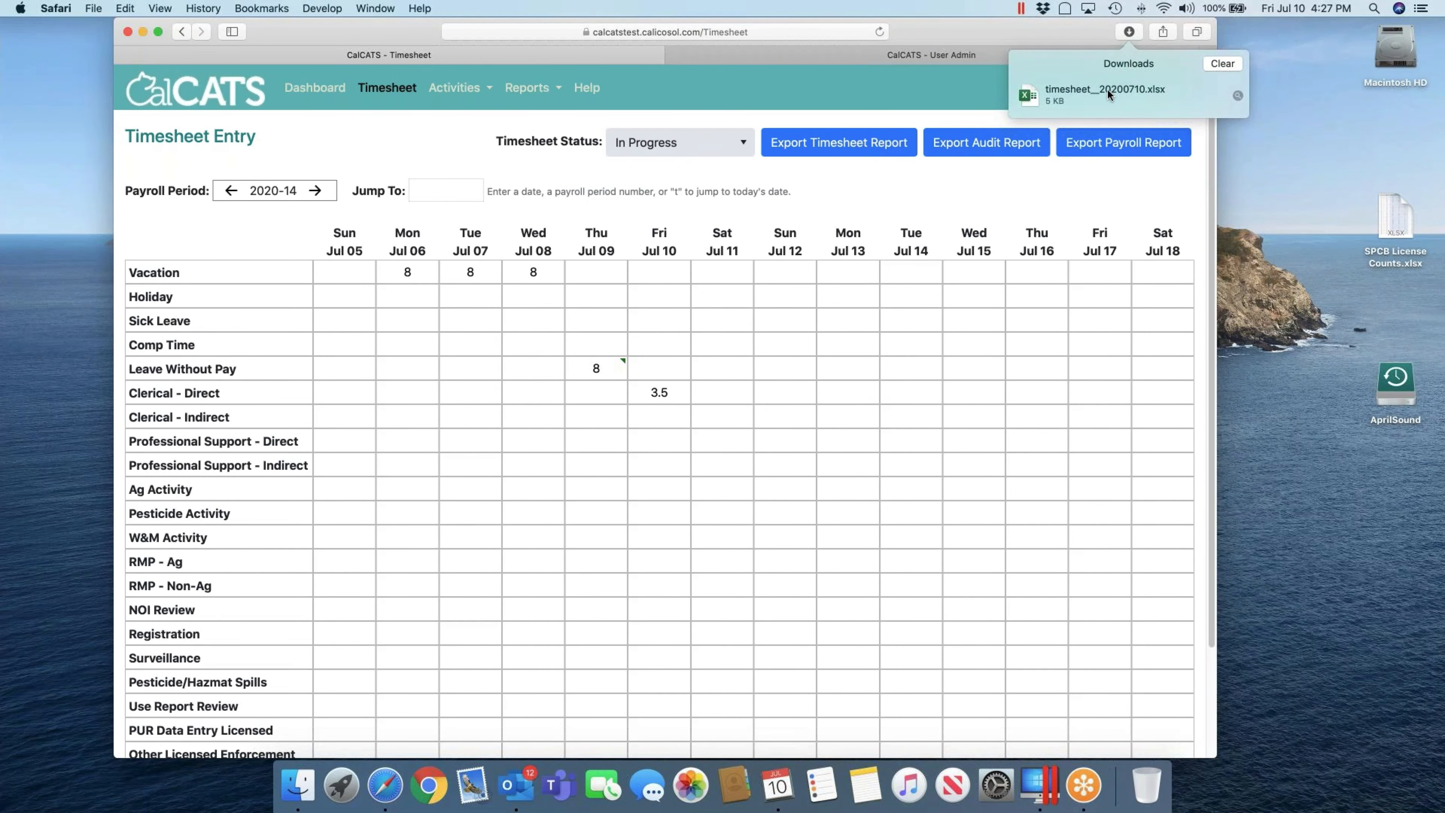
click(1108, 95)
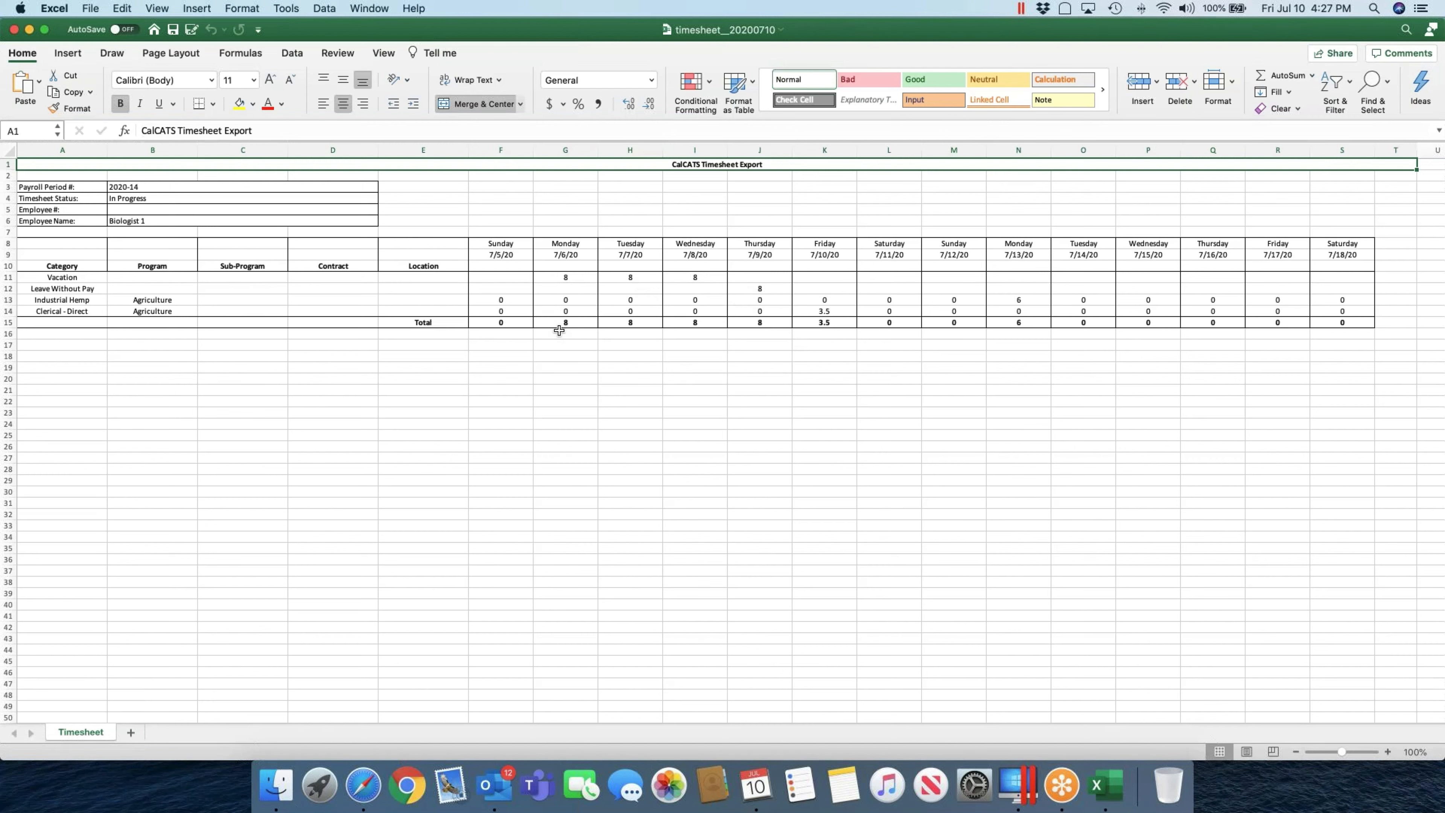
Step: Review the category rows of the Excel timesheet export, starting from Vacation
click(79, 281)
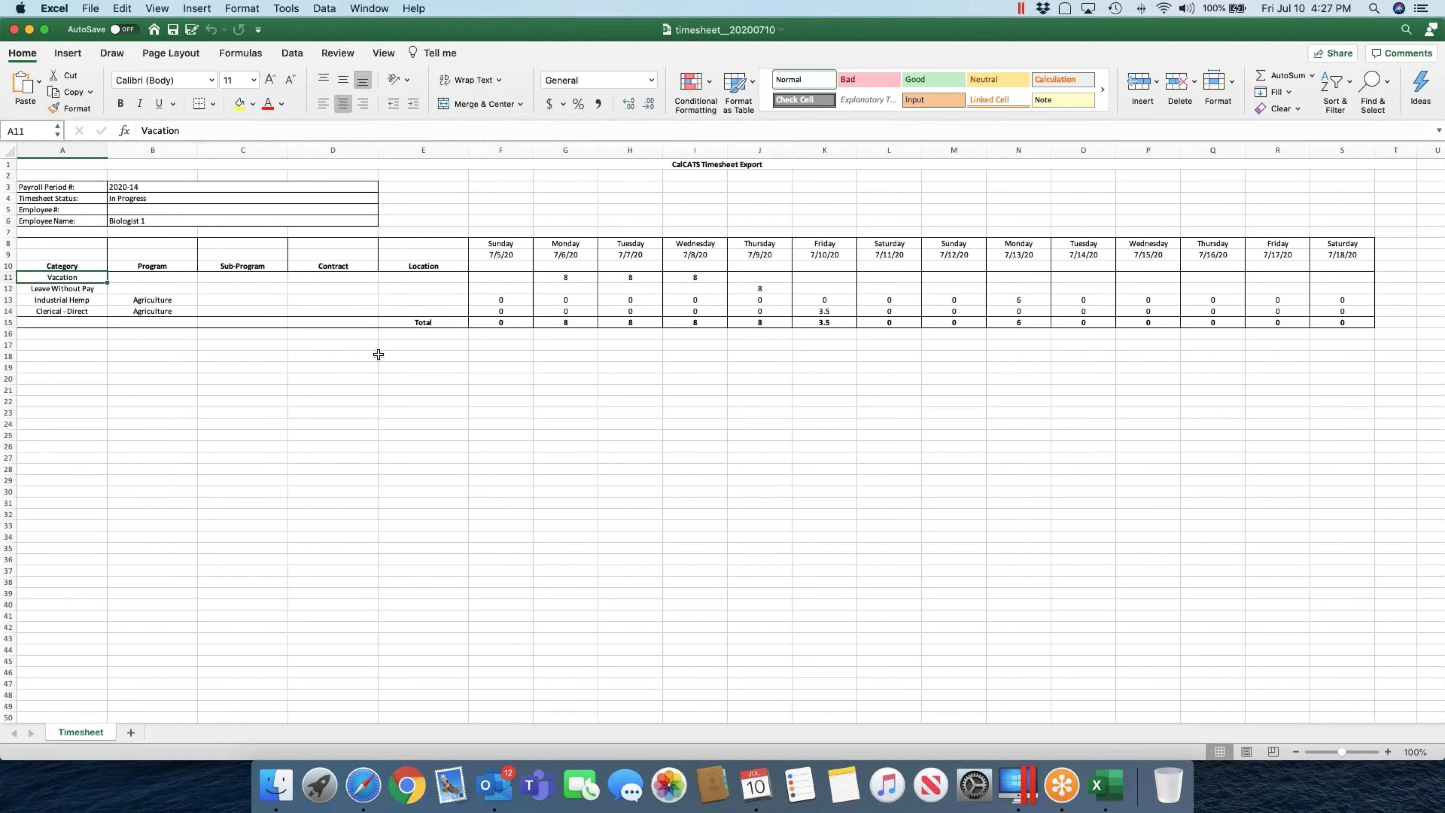
key(Down)
key(Down)
key(Down)
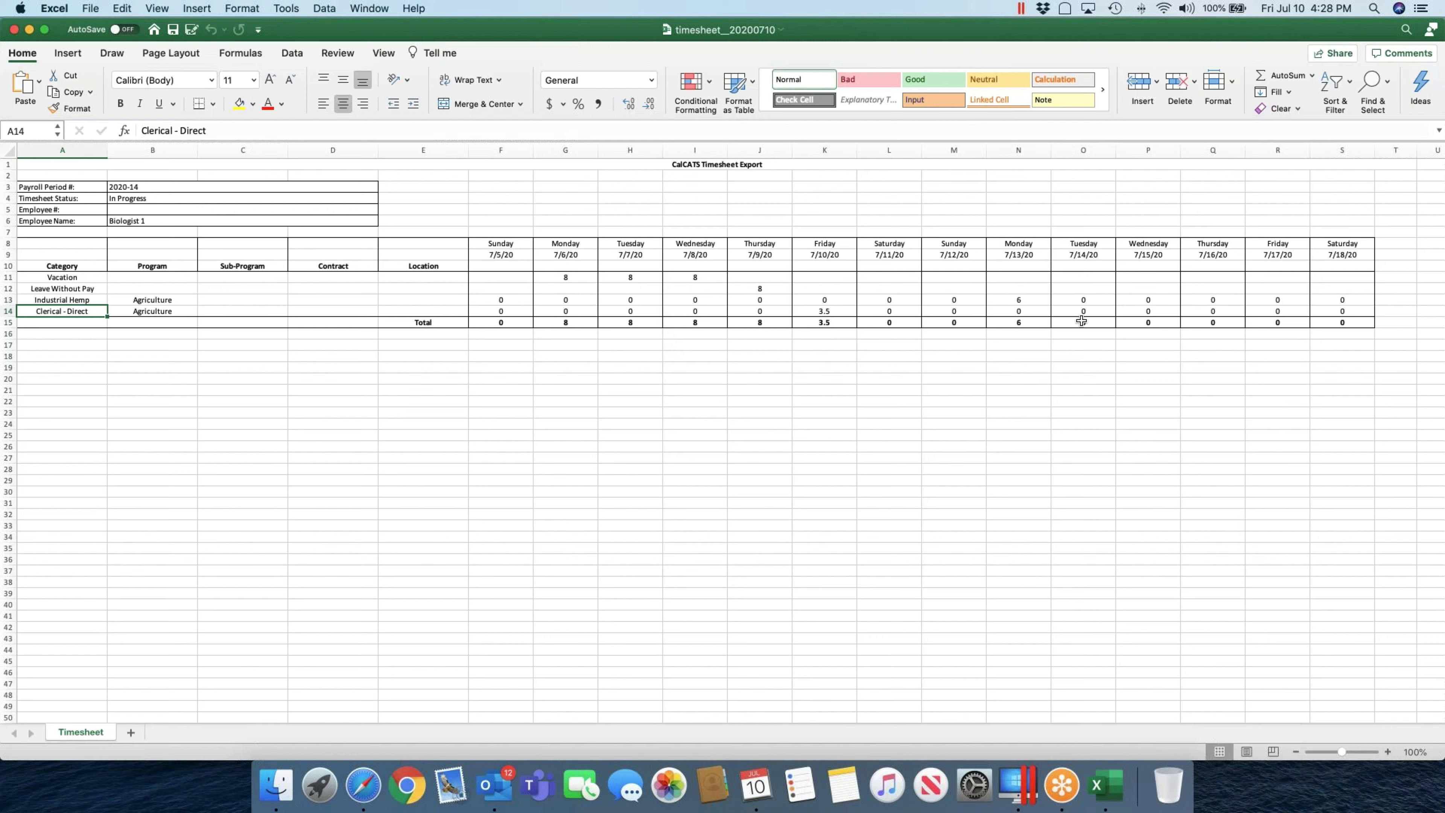
Step: Close the timesheet workbook, clear downloads, and export the audit report as audit_20200710.xlsx
click(15, 30)
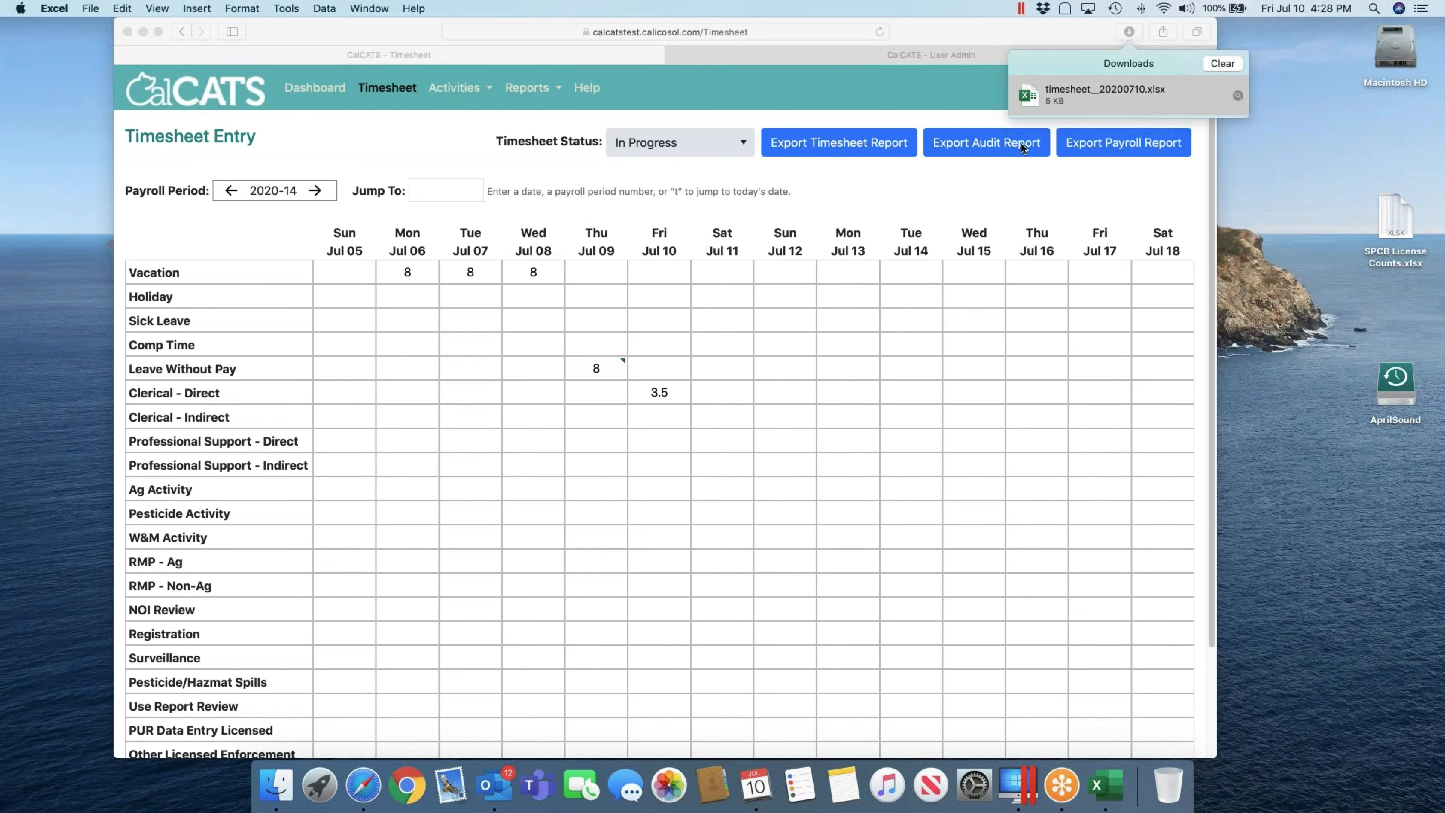
click(1229, 63)
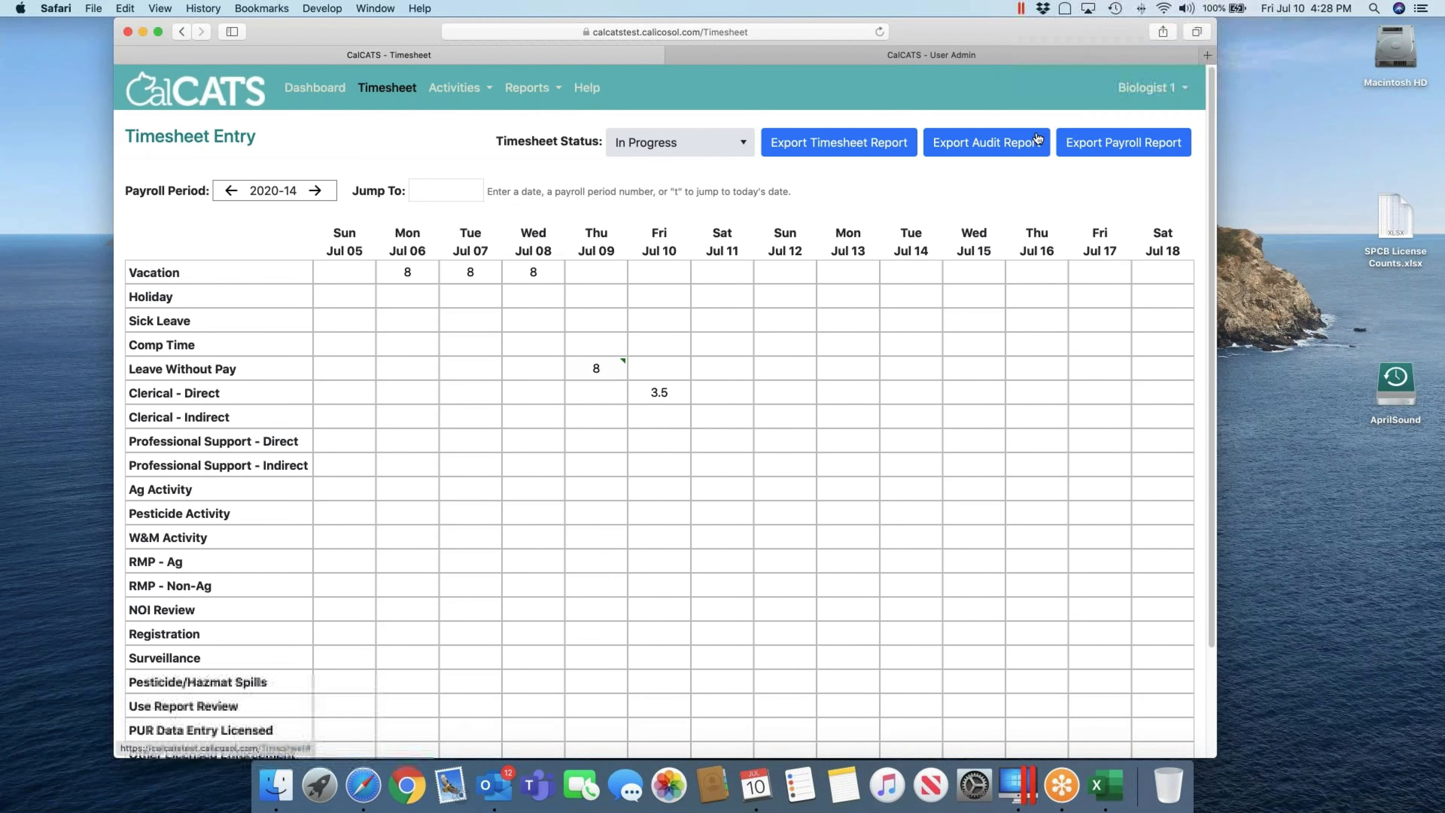
click(1018, 144)
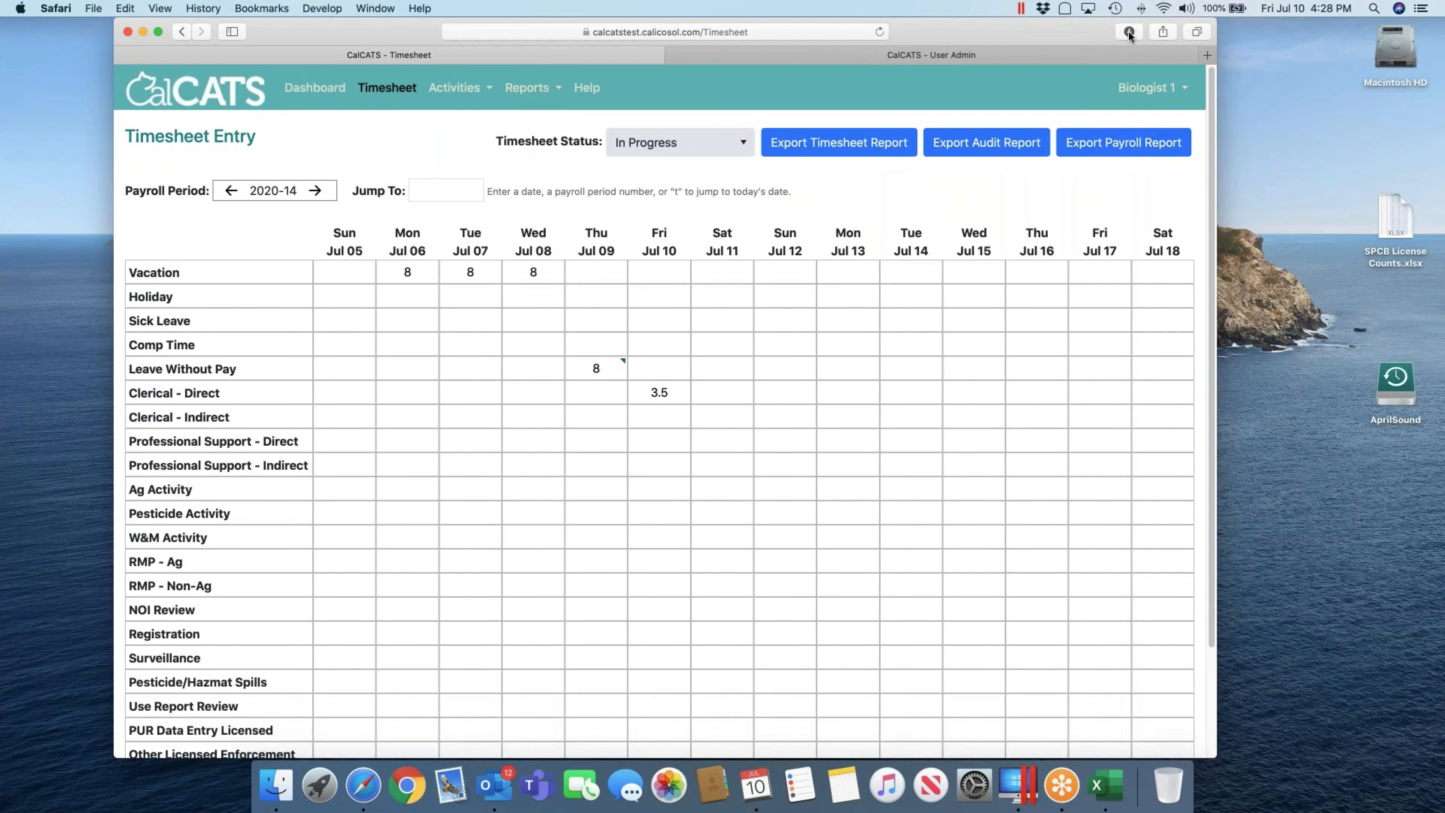
click(1129, 33)
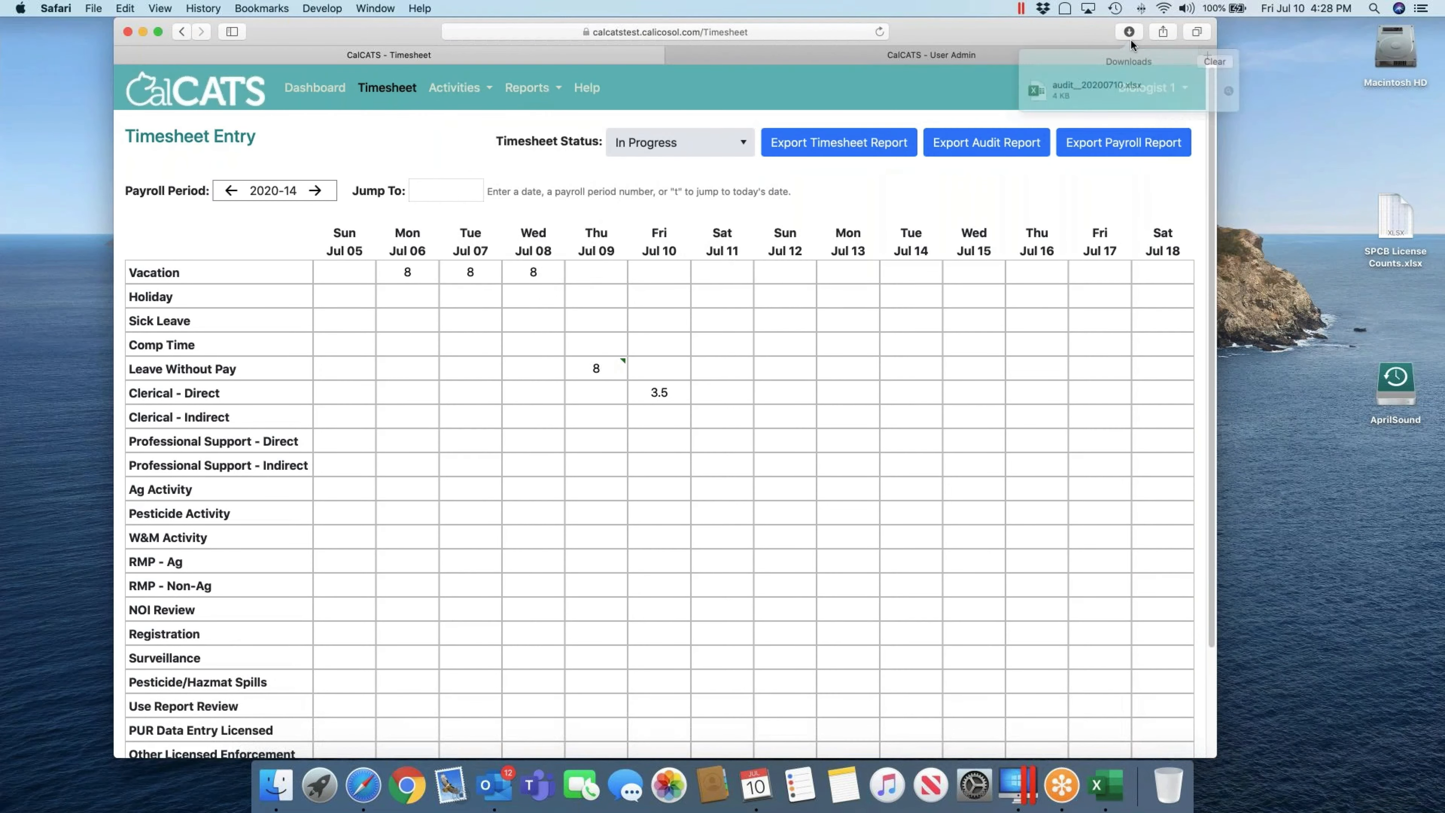
Step: Open audit_20200710.xlsx and inspect row 7's section, staff and hours values
double_click(1092, 101)
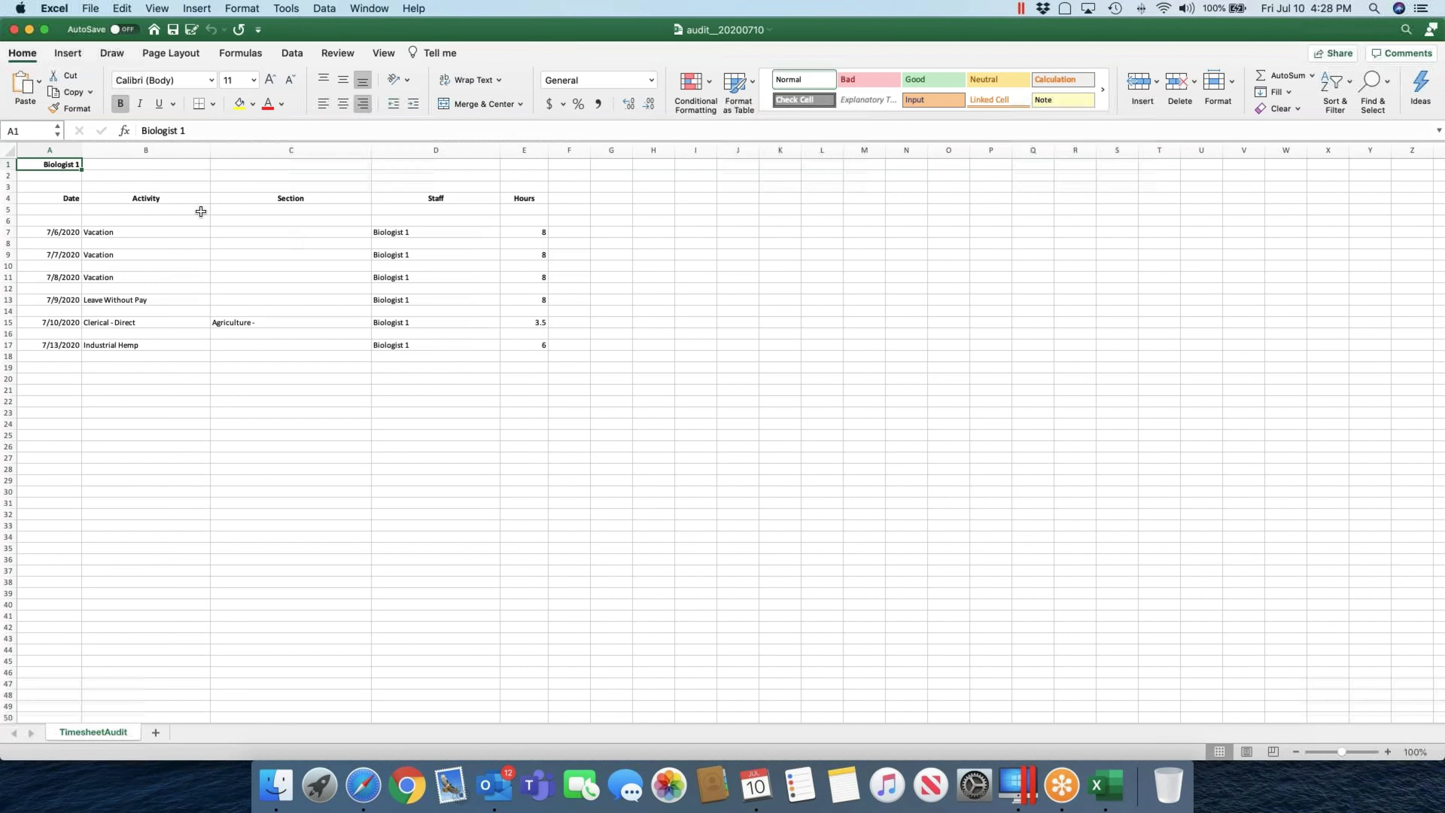
key(Down)
key(Down)
key(Down)
key(Down)
key(Down)
key(Down)
key(Right)
key(Right)
key(Right)
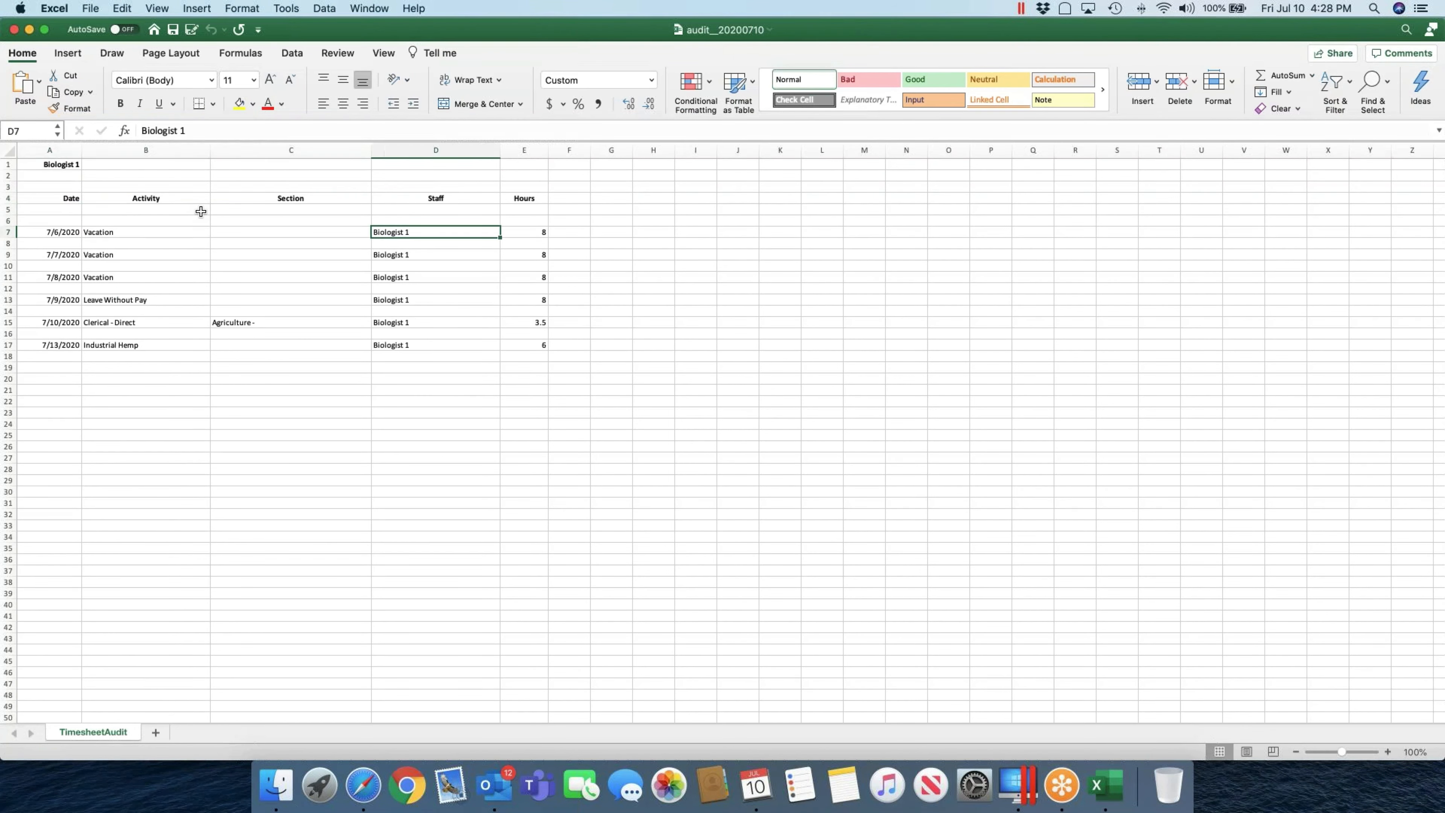
key(Left)
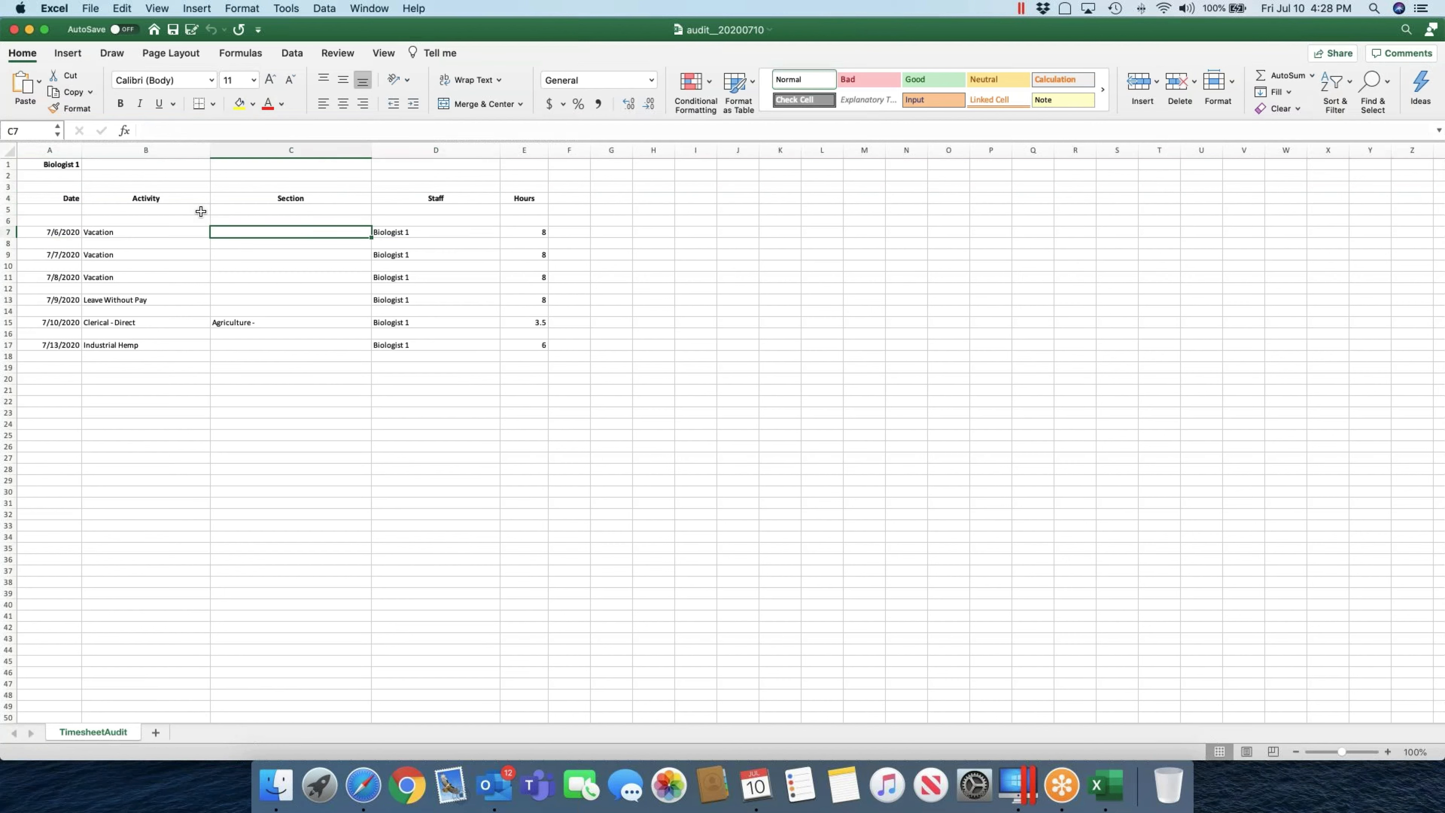
key(Right)
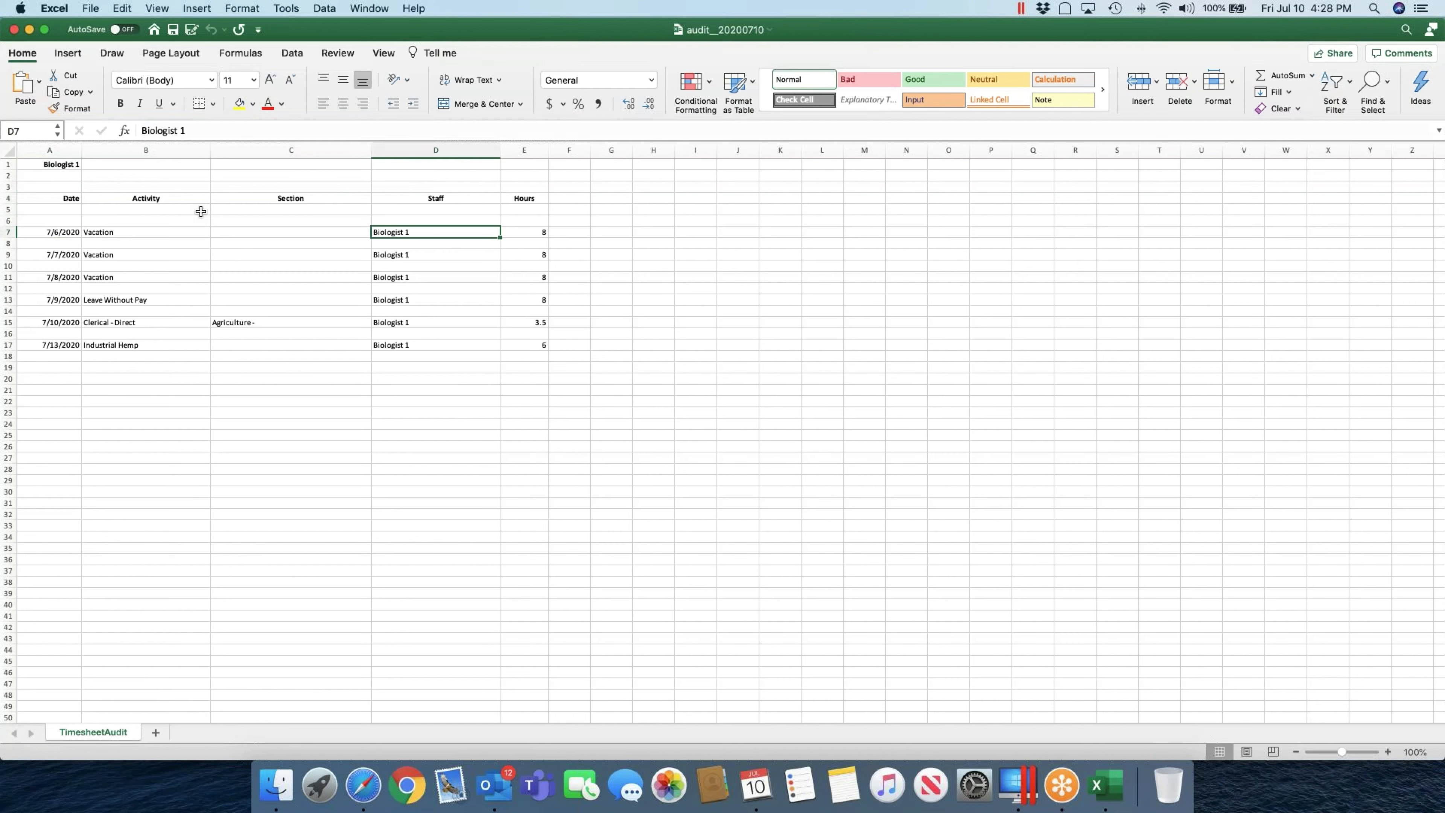
key(Right)
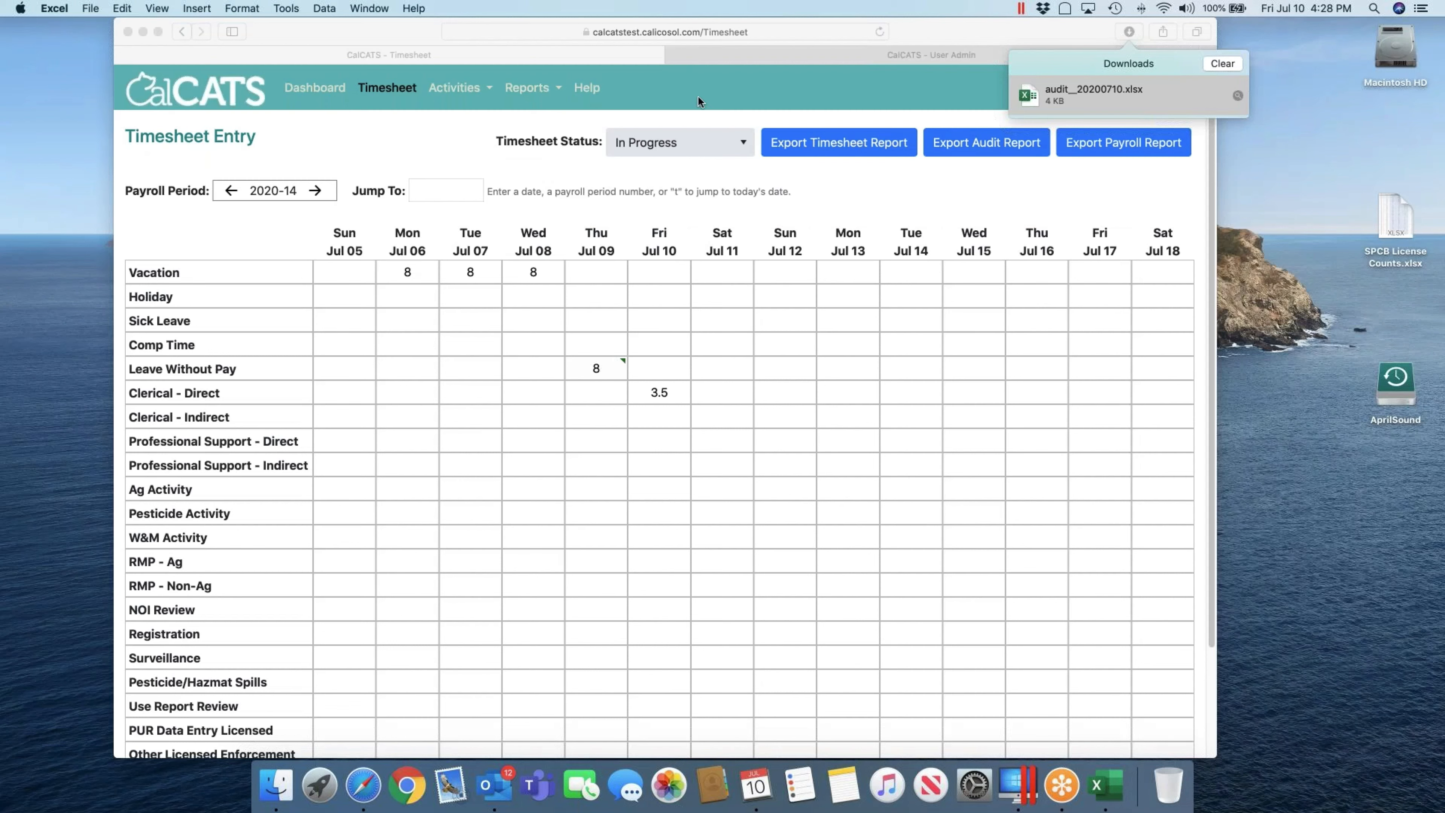
Step: Close the audit workbook, export the payroll report and open payroll_20200710.xlsx
click(14, 30)
click(1132, 145)
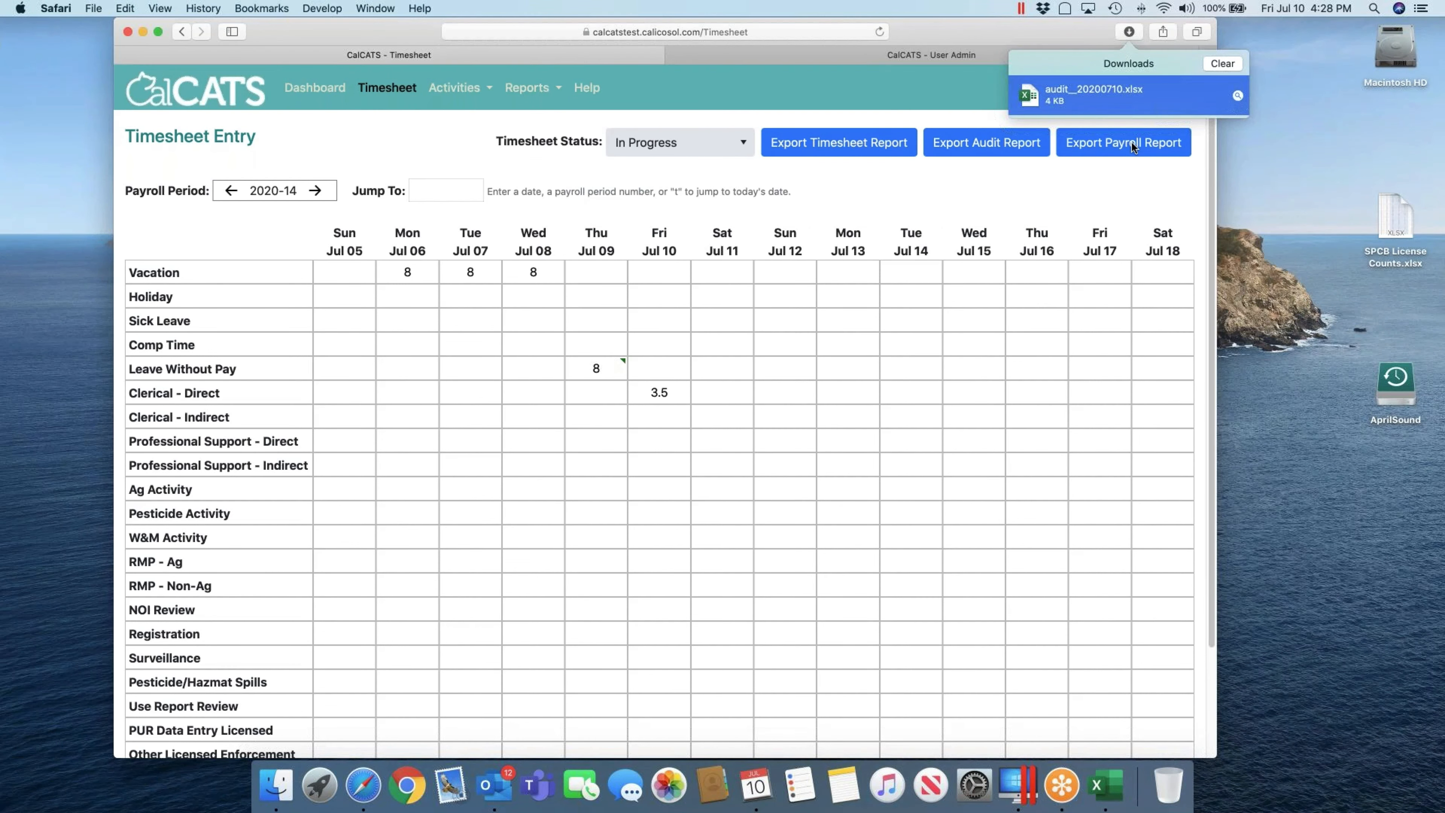
click(1208, 63)
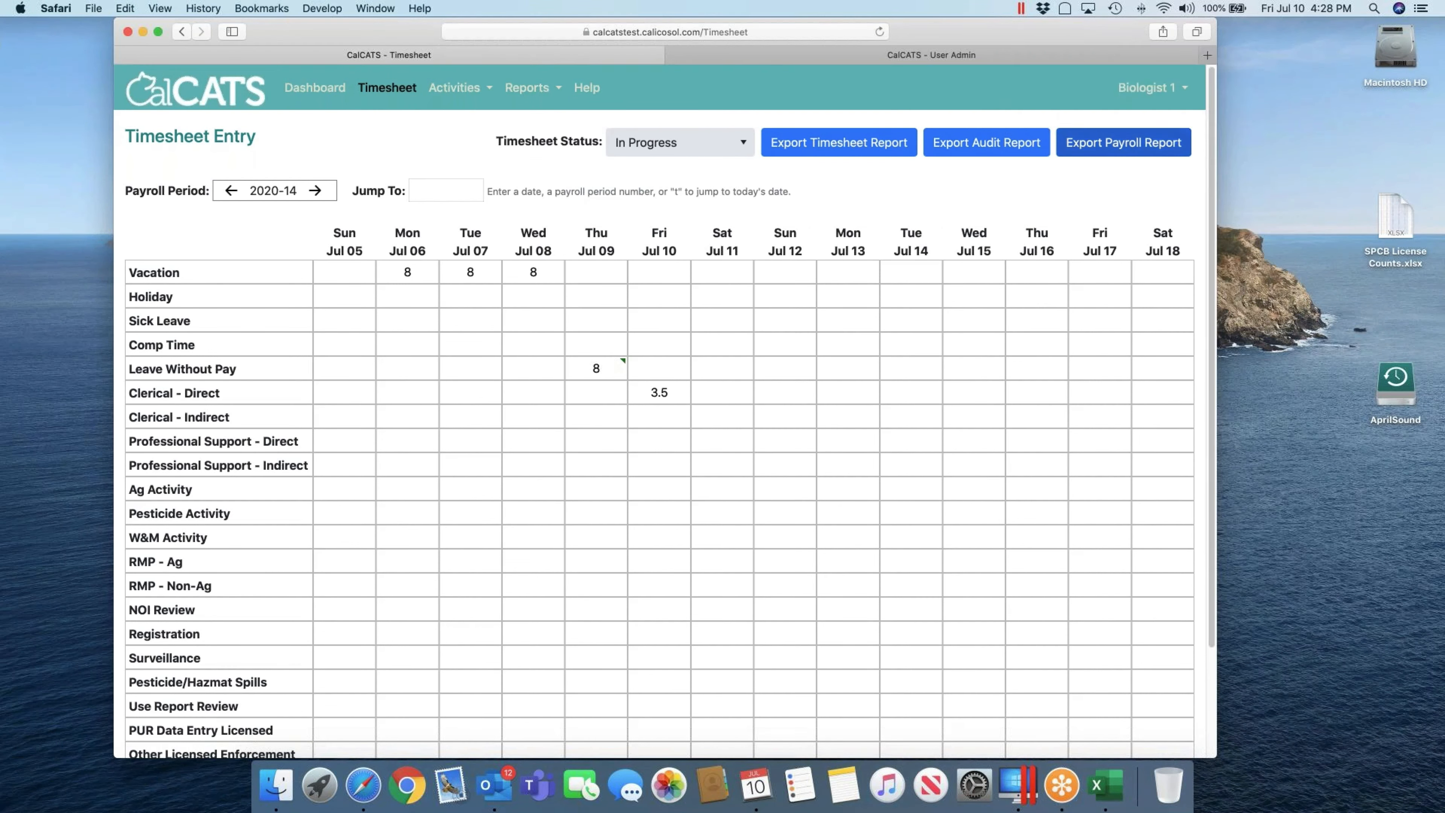
click(1139, 131)
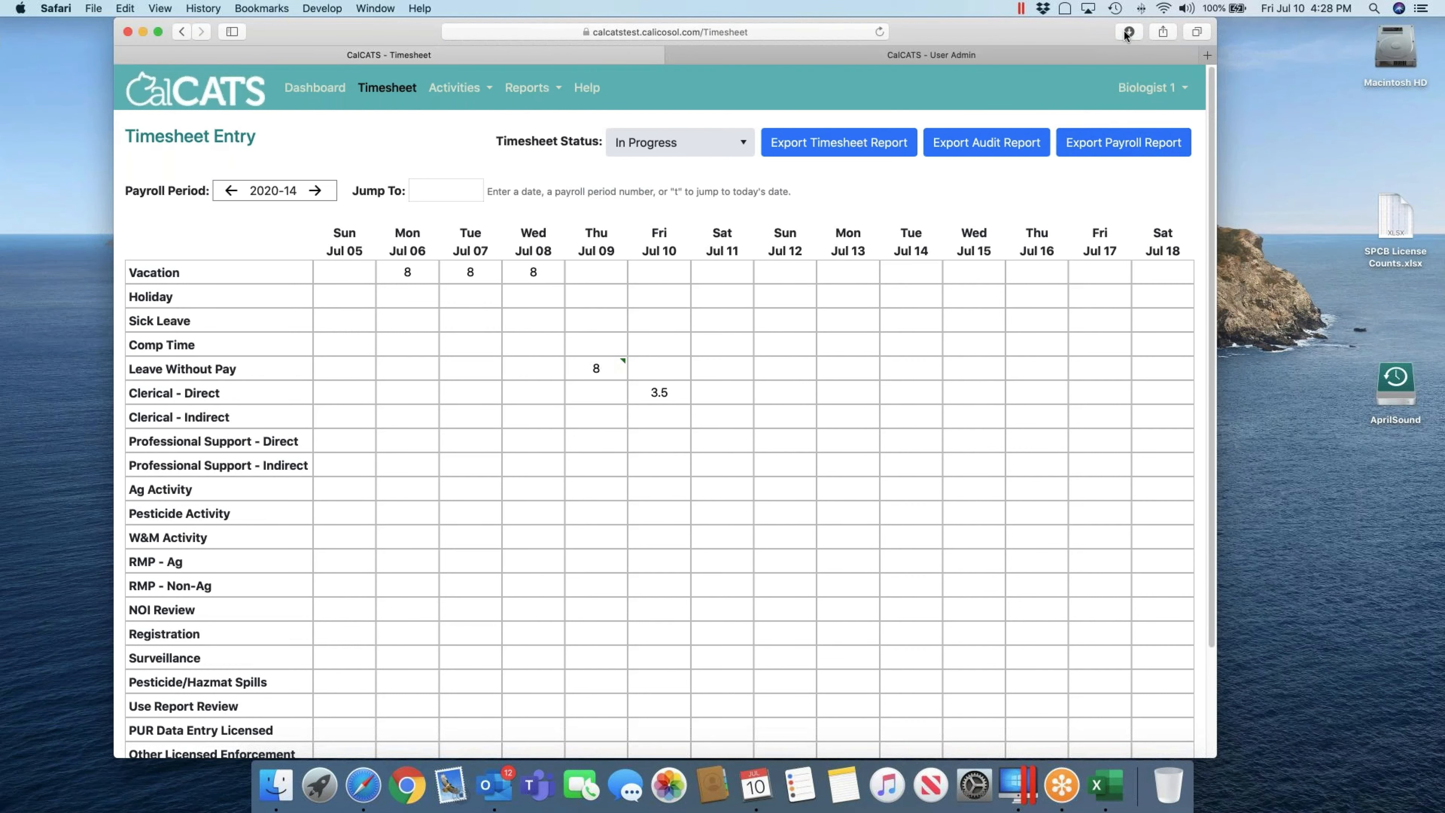
click(1127, 32)
double_click(1101, 94)
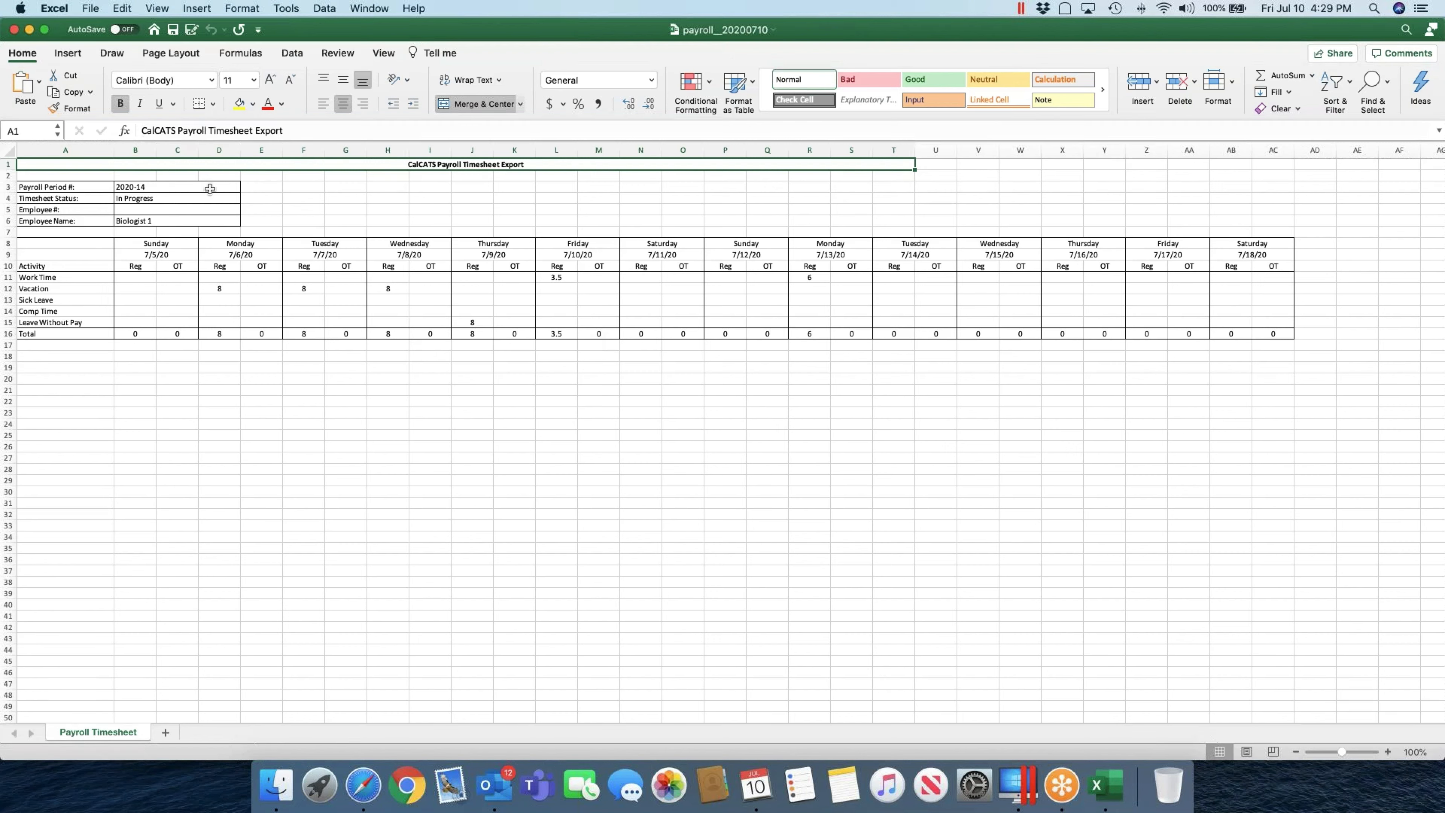
Step: Close the payroll workbook, clear downloads, and leave the timesheet status at In Progress
click(14, 29)
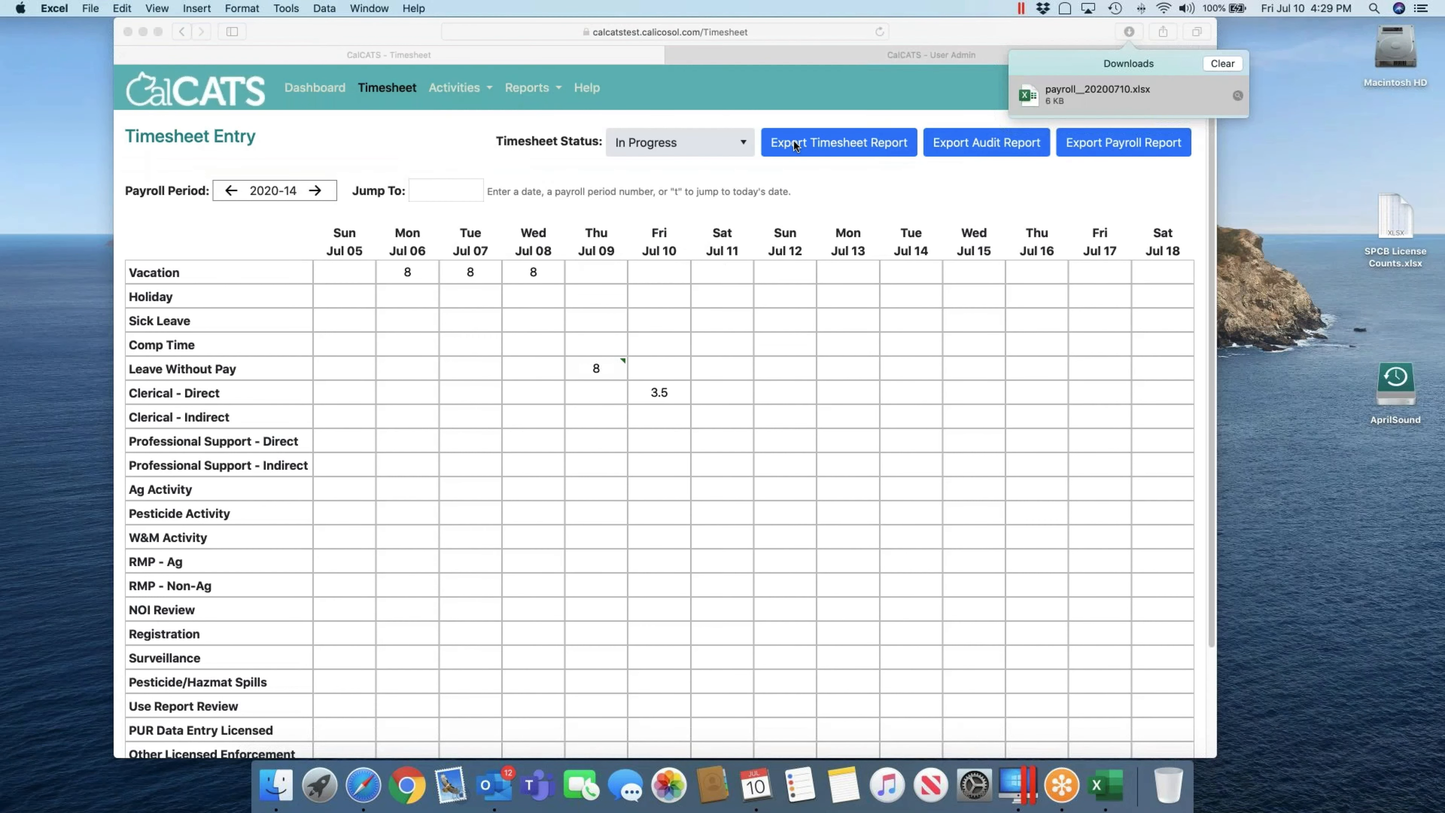
click(1227, 64)
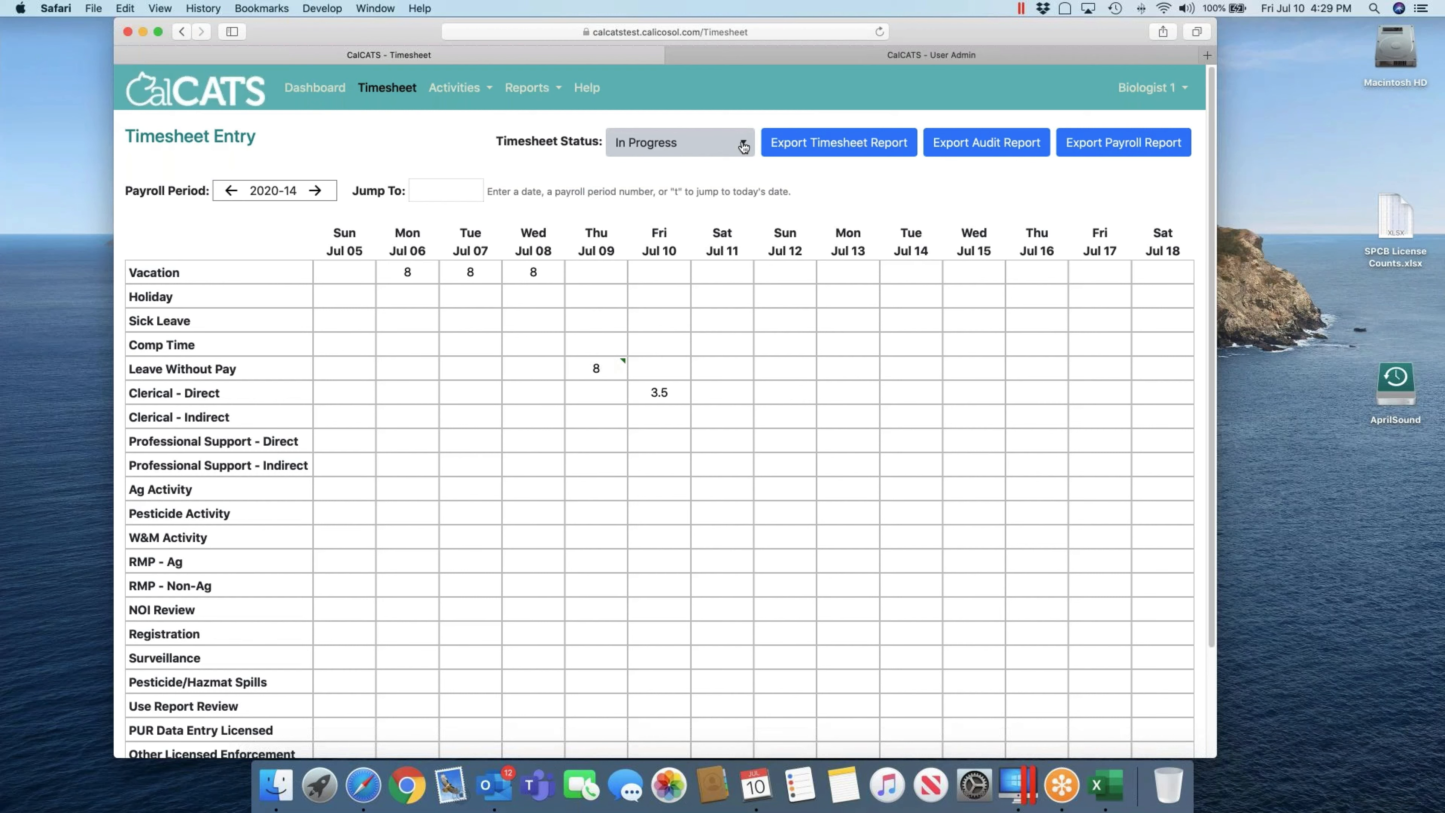
click(743, 147)
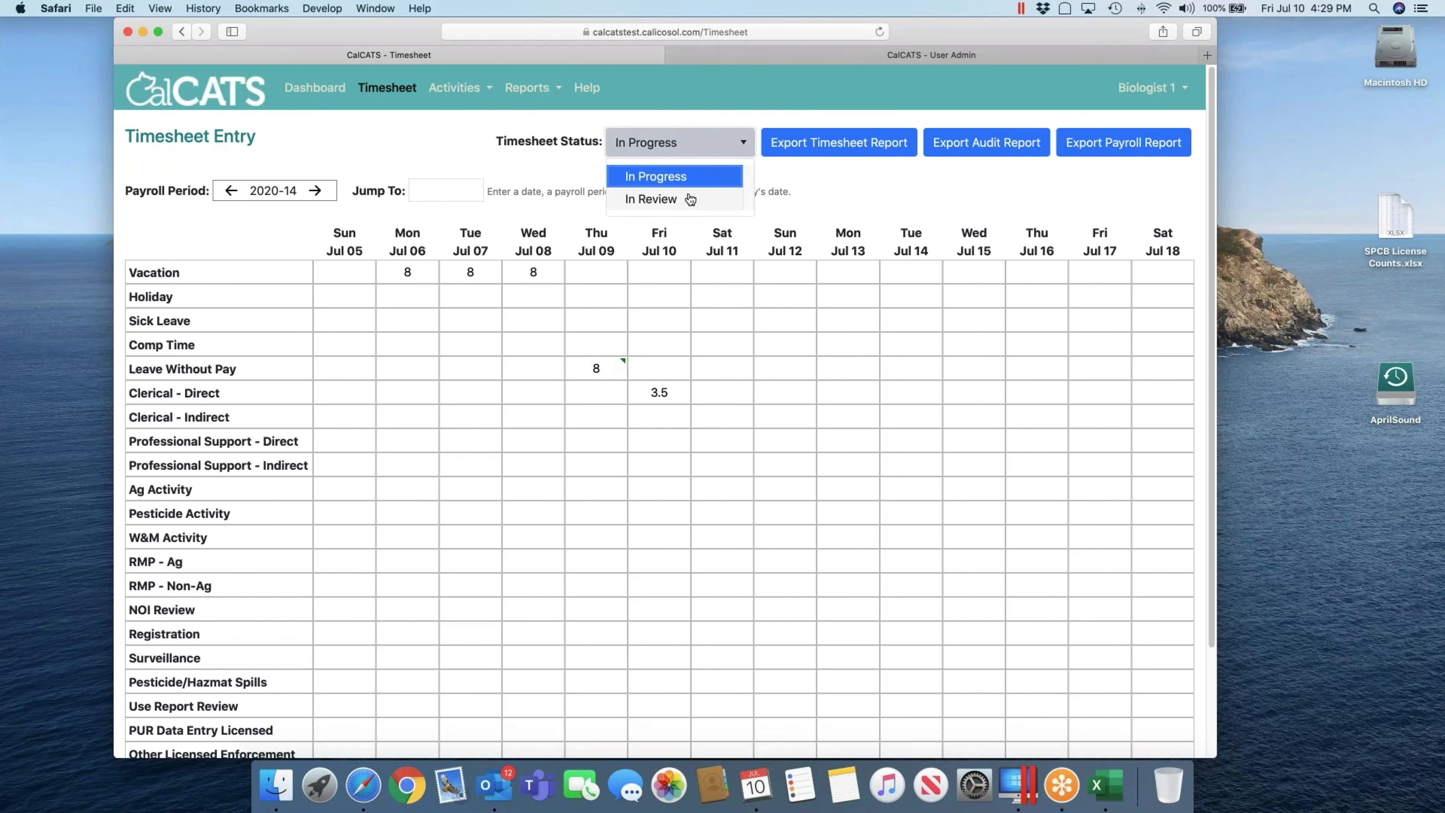
click(825, 195)
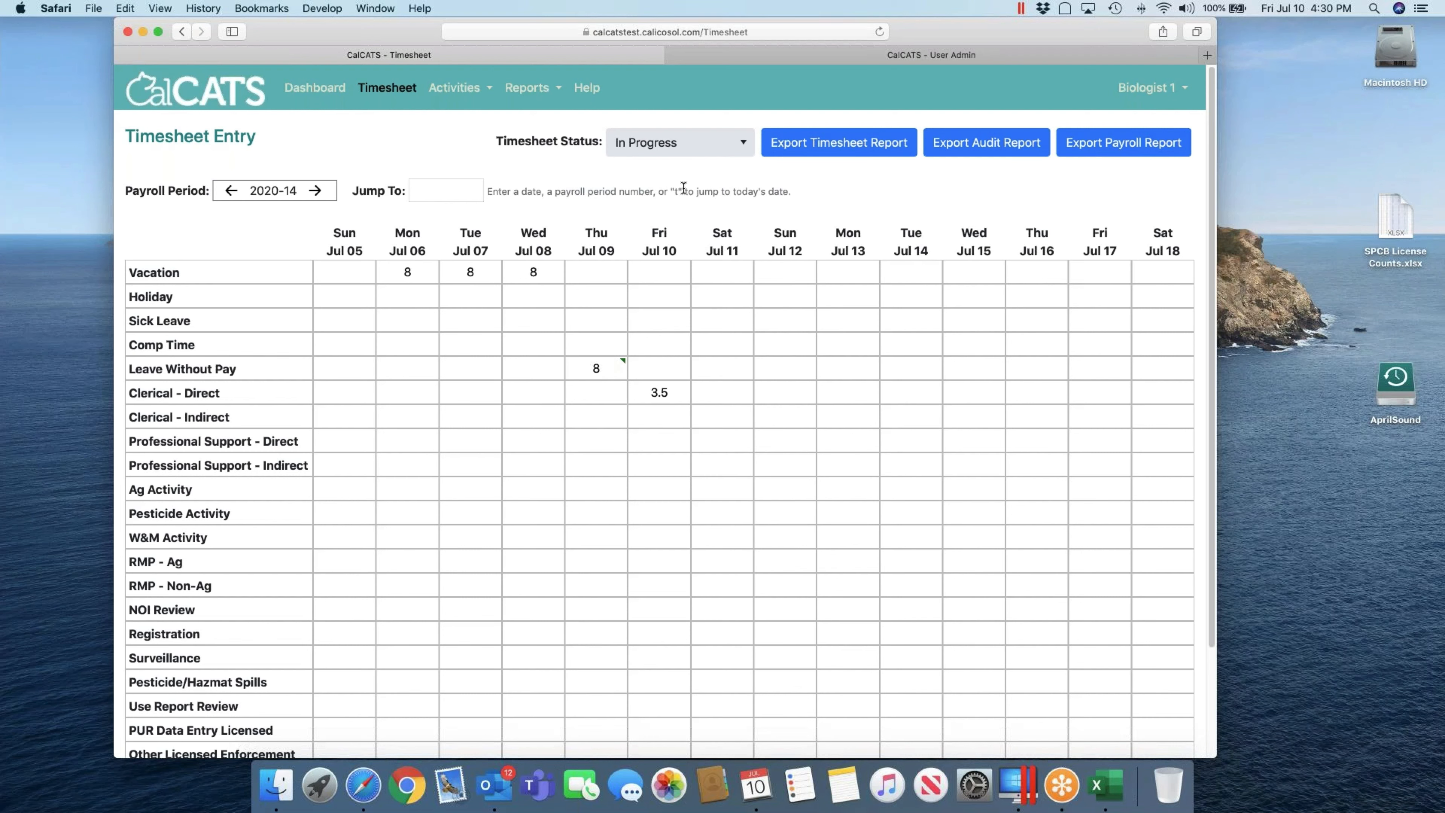
Step: Enter 2 Pesticide Support hours on Mon Jul 13
scroll(936, 390, down, 3)
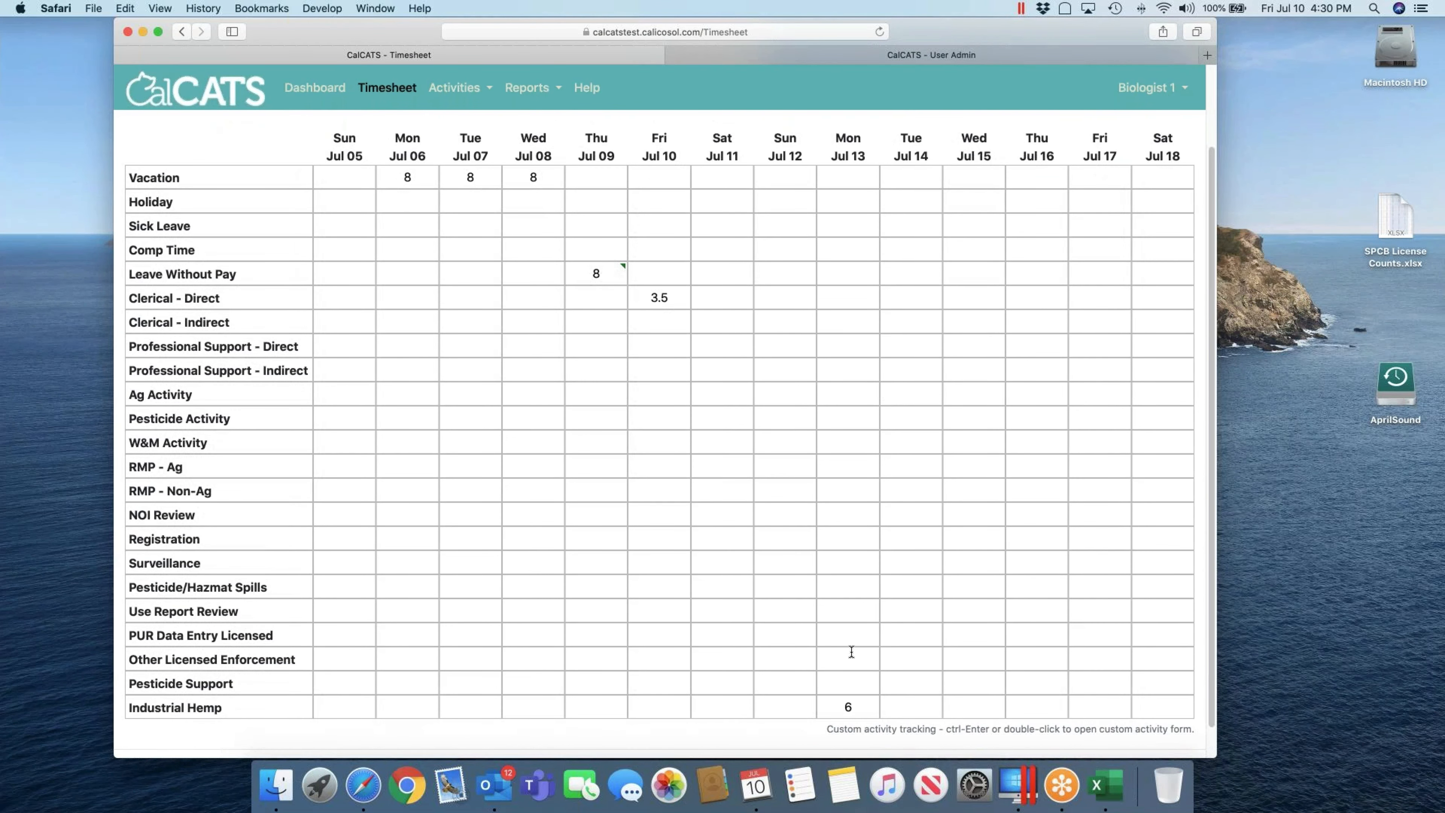
click(867, 678)
text(2)
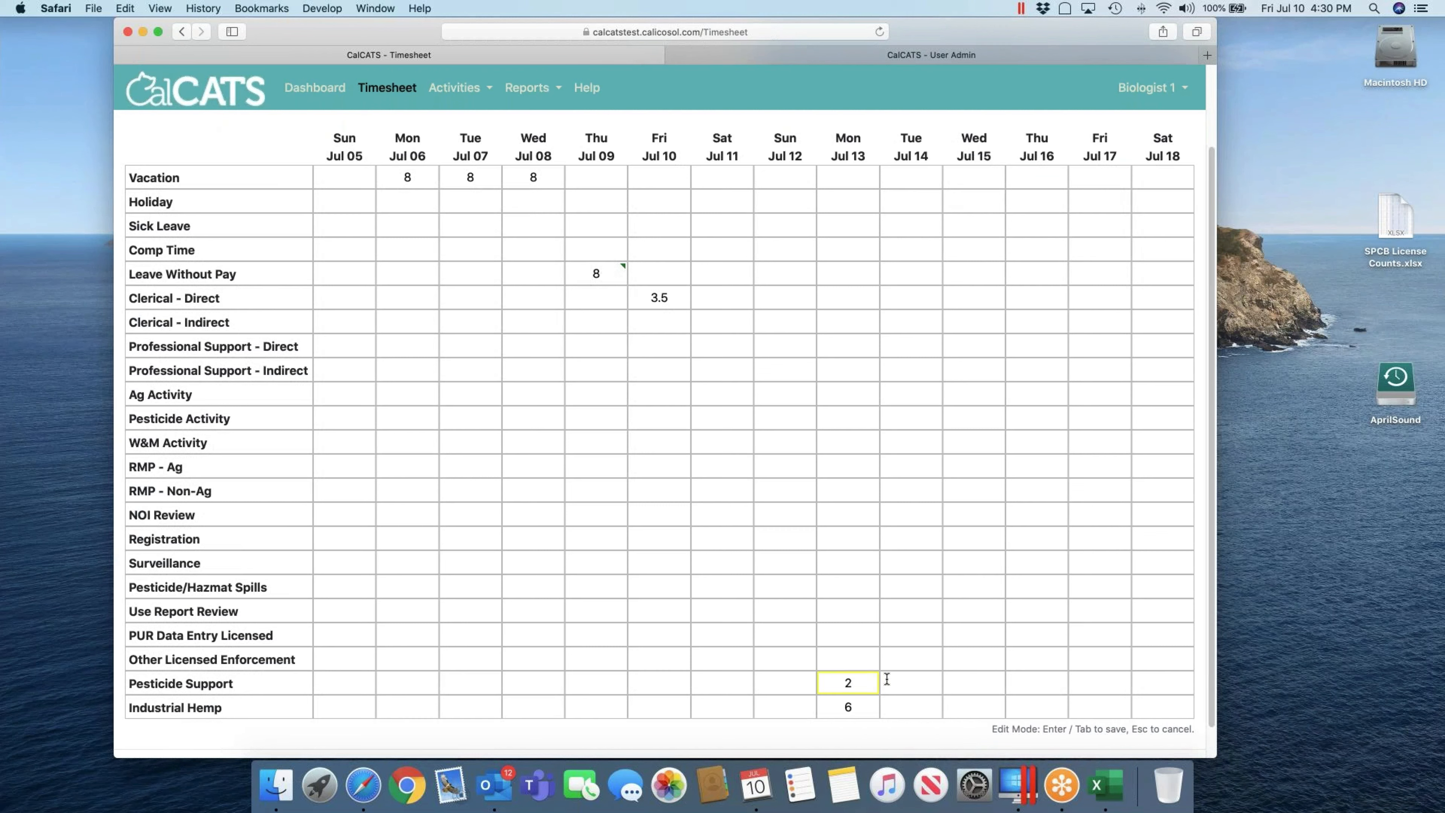
click(886, 679)
Step: Enter 8 NOI Review hours on each day from Tue Jul 14 to Fri Jul 17
key(Up)
key(Up)
key(Up)
key(Up)
key(Up)
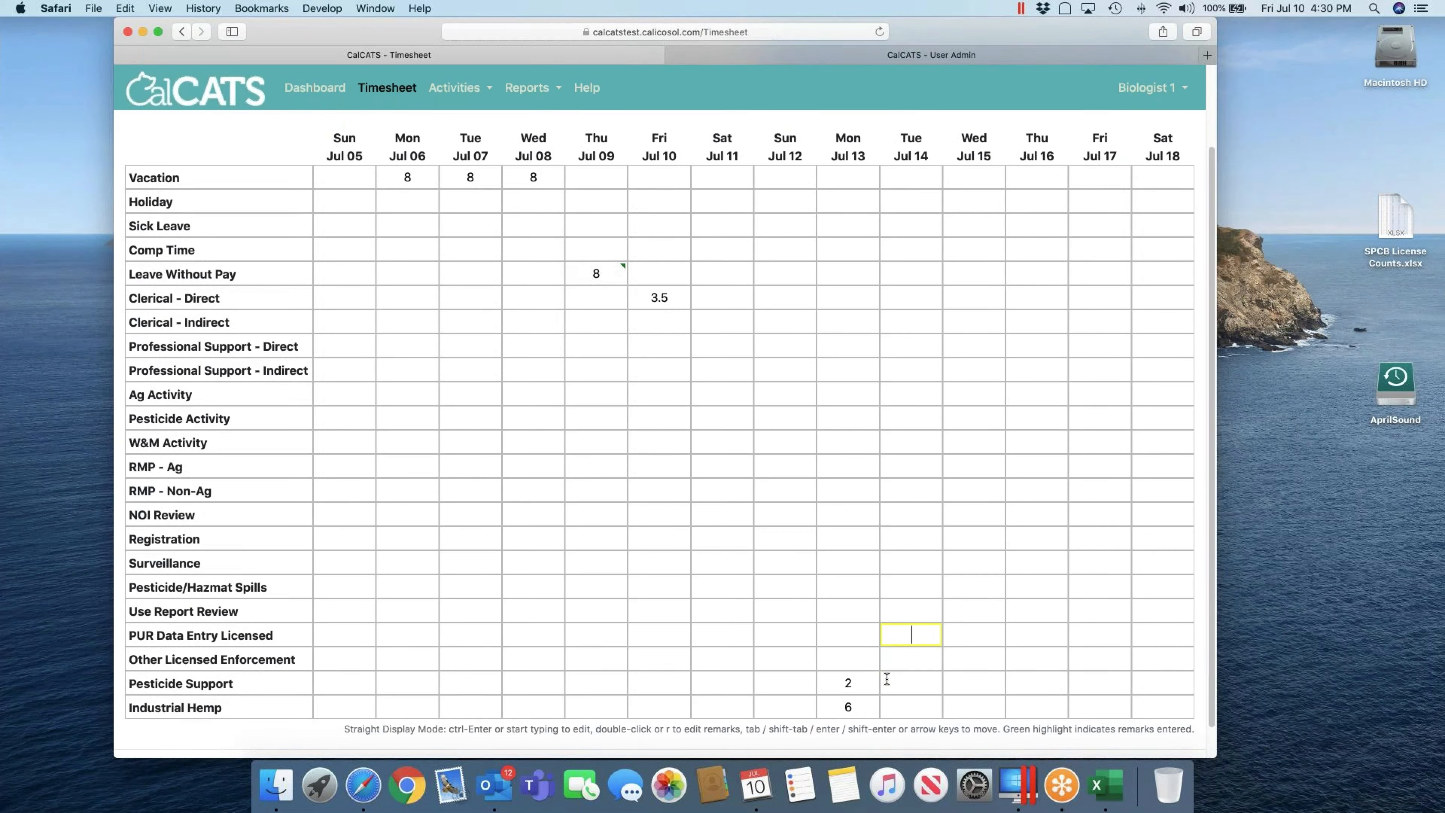
key(Up)
key(Up)
text(8)
key(Tab)
text(8)
key(Tab)
text(8)
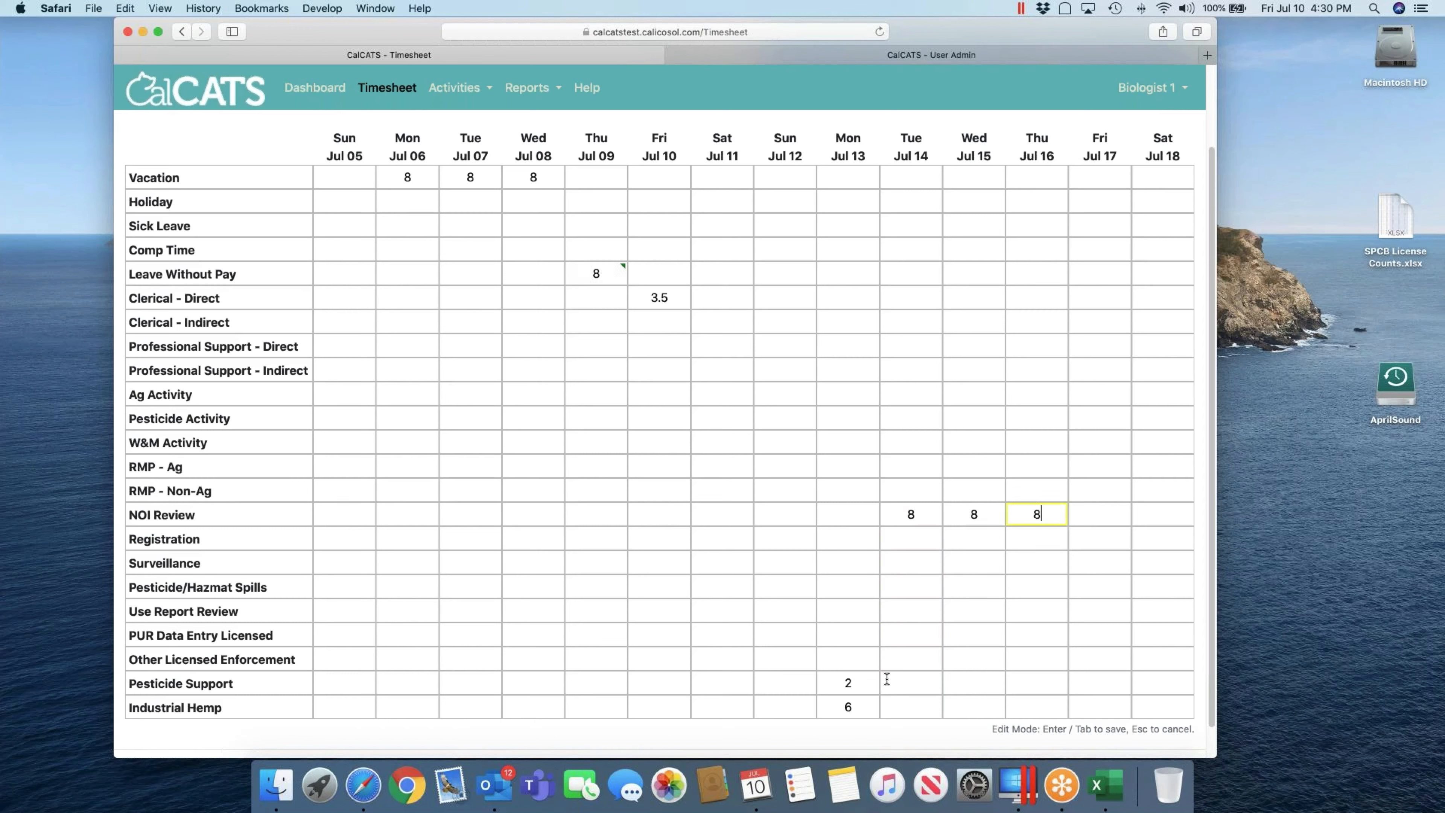
key(Tab)
text(8)
key(Tab)
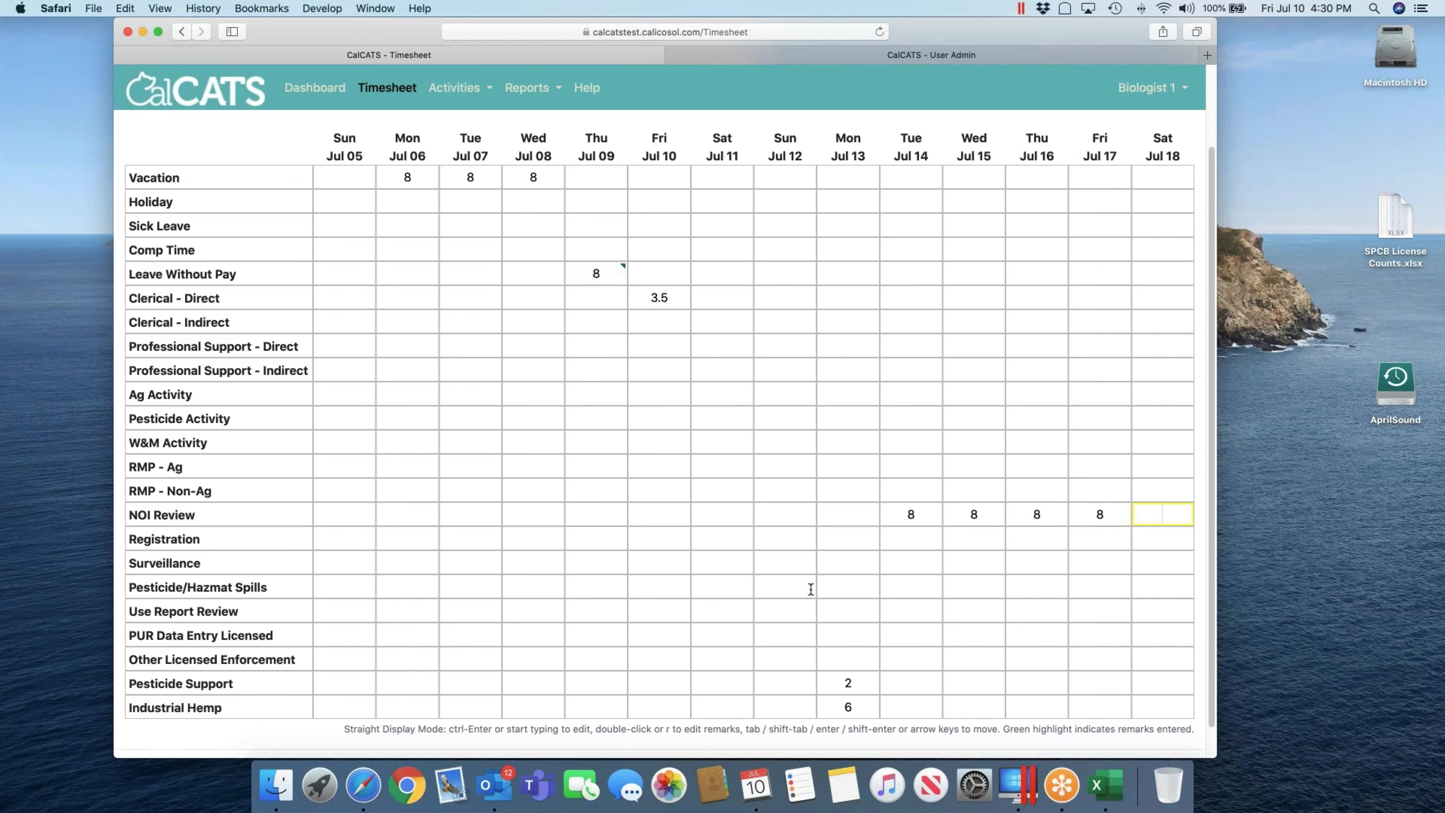
scroll(797, 479, up, 3)
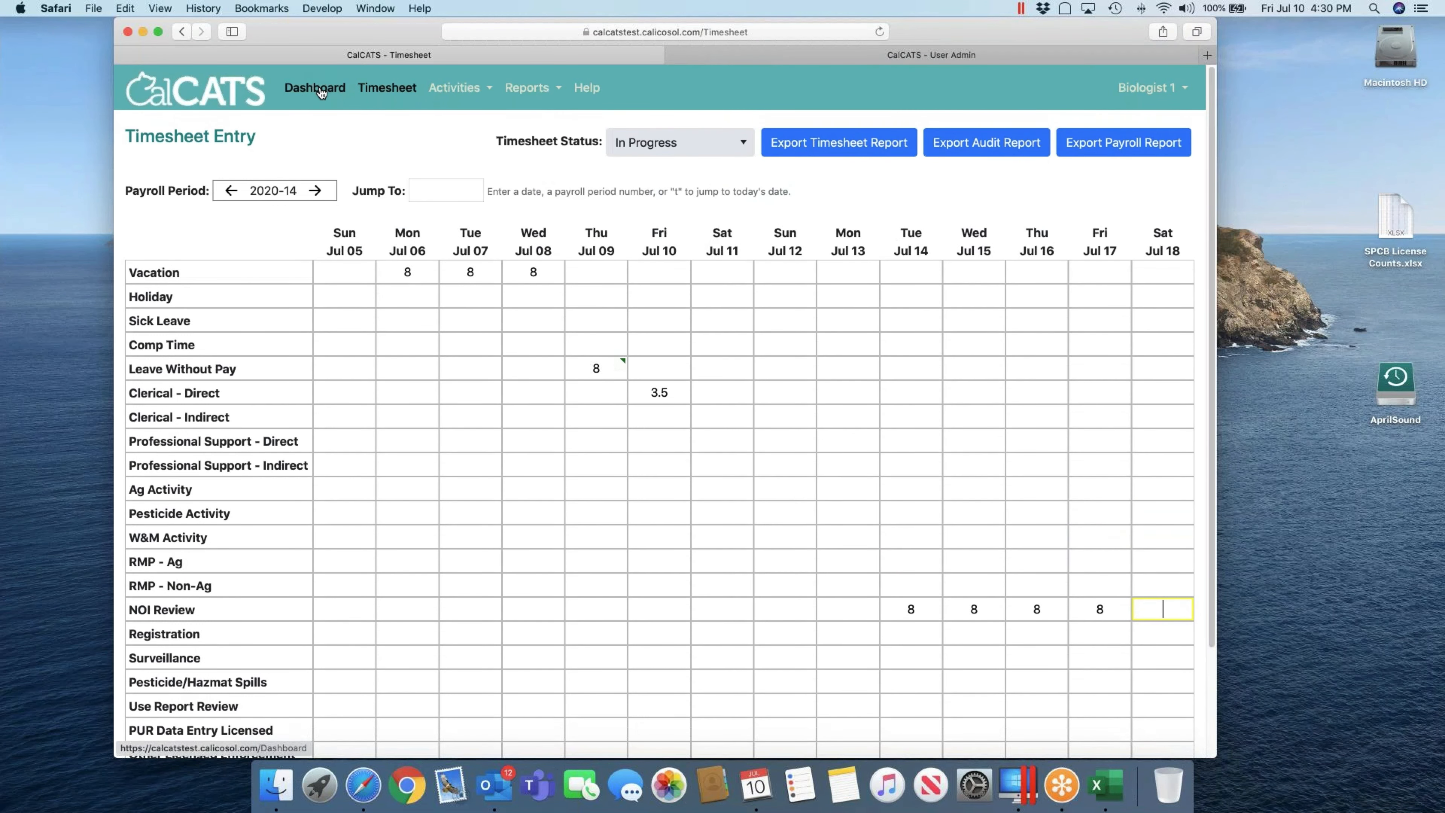
Step: Record 4.5 Sick Leave hours on Fri Jul 10 and confirm the dashboard totals 80 hours
click(320, 87)
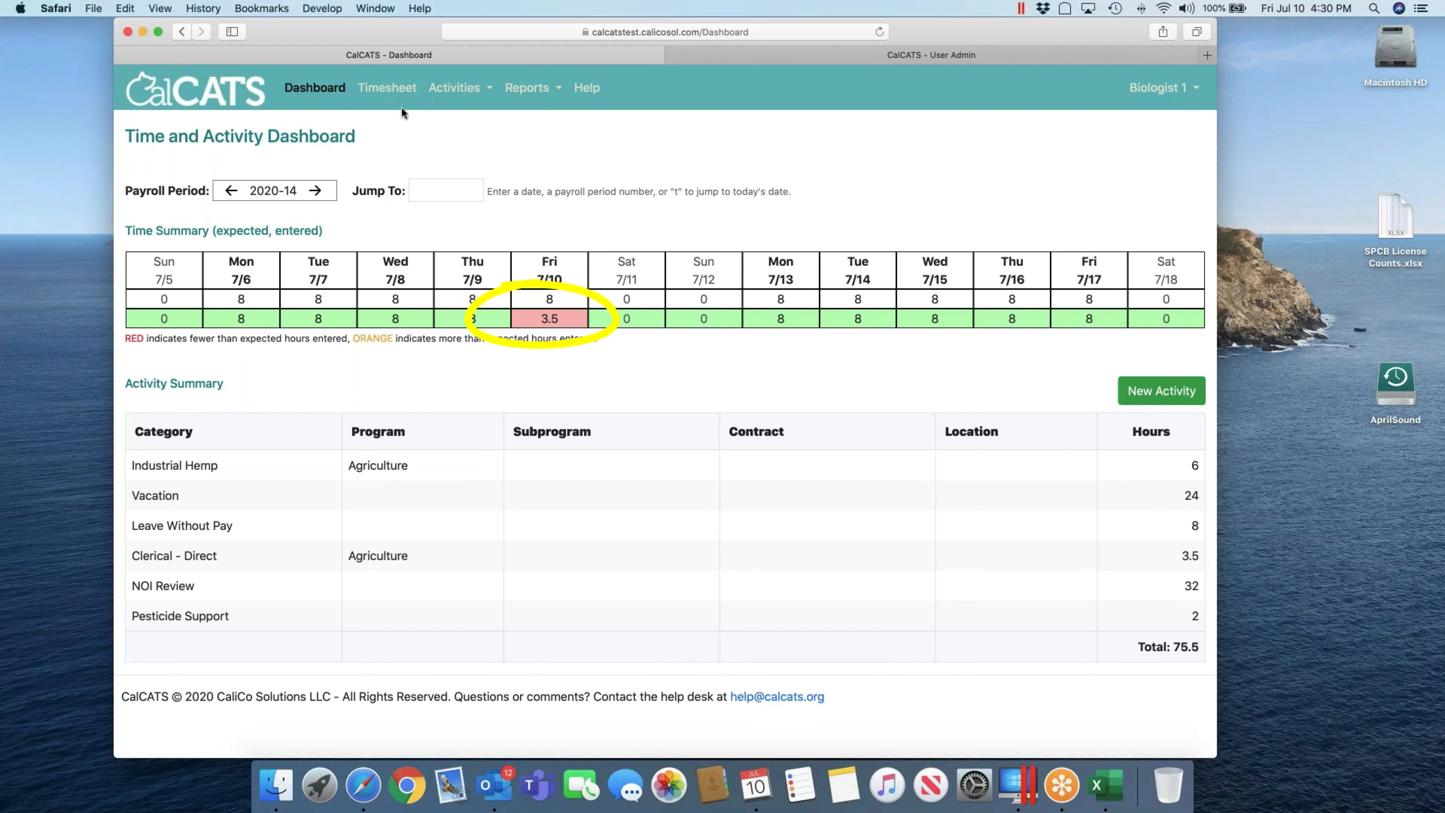
click(387, 88)
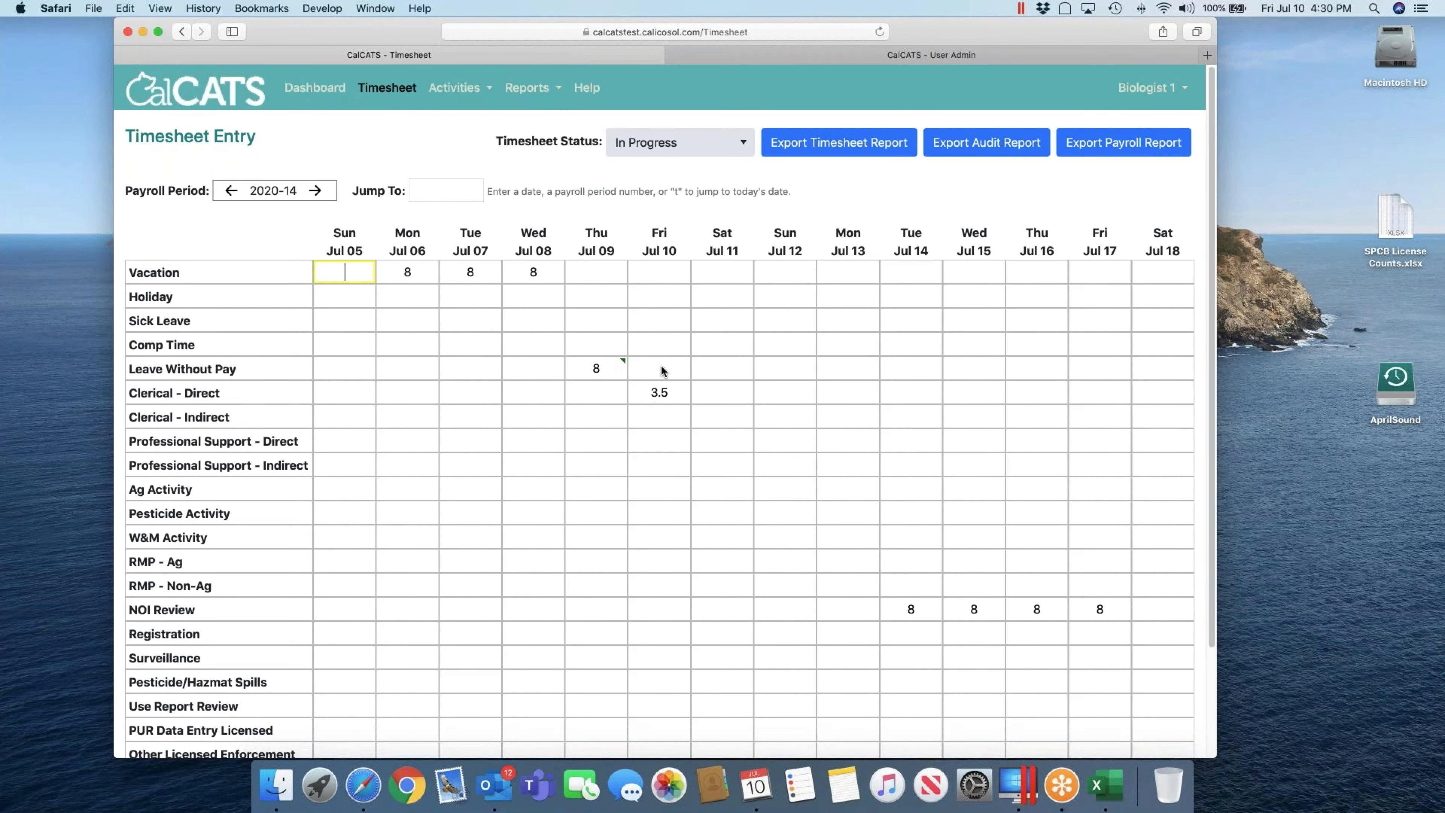
click(661, 319)
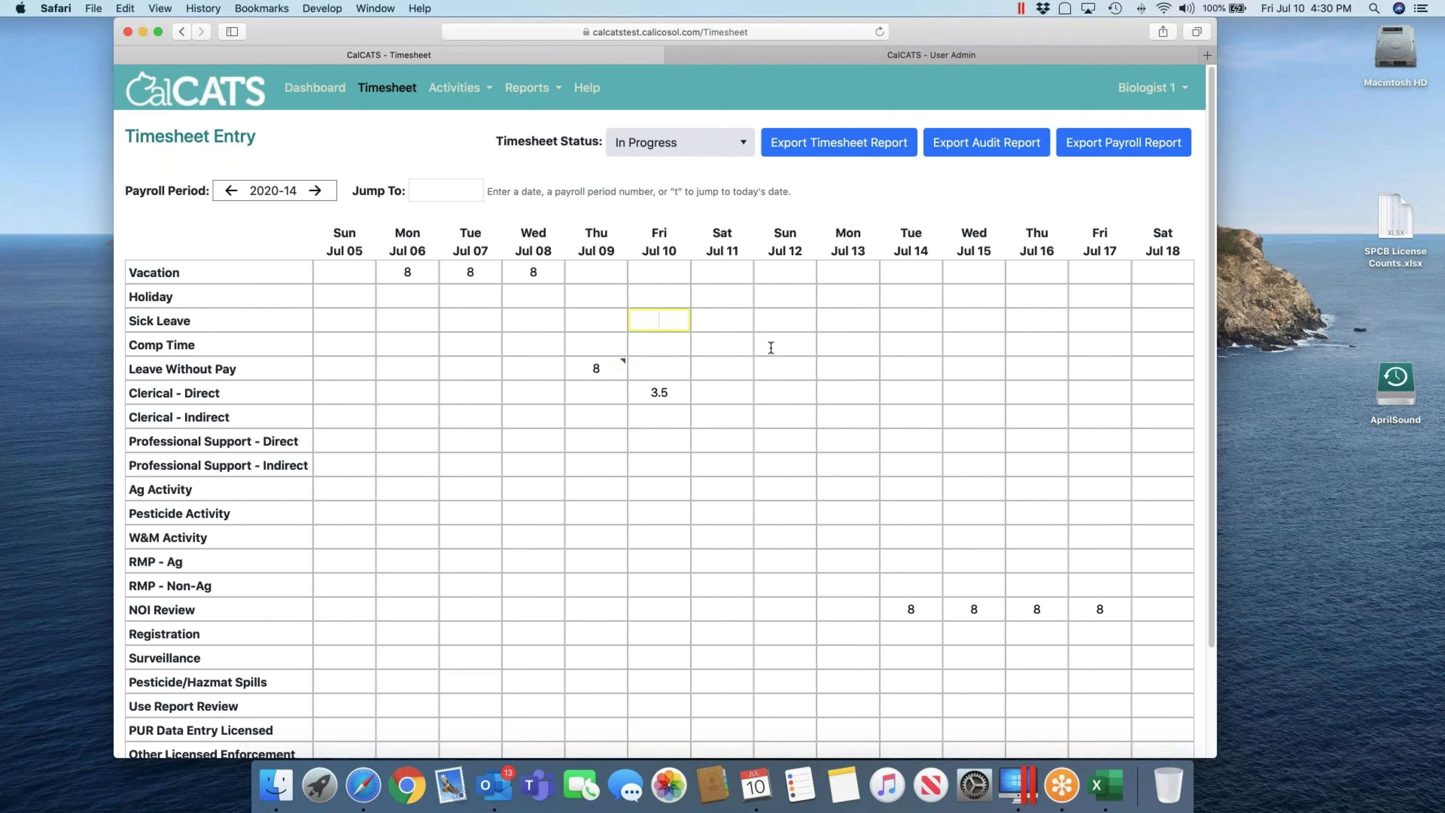
text(4.5)
key(Tab)
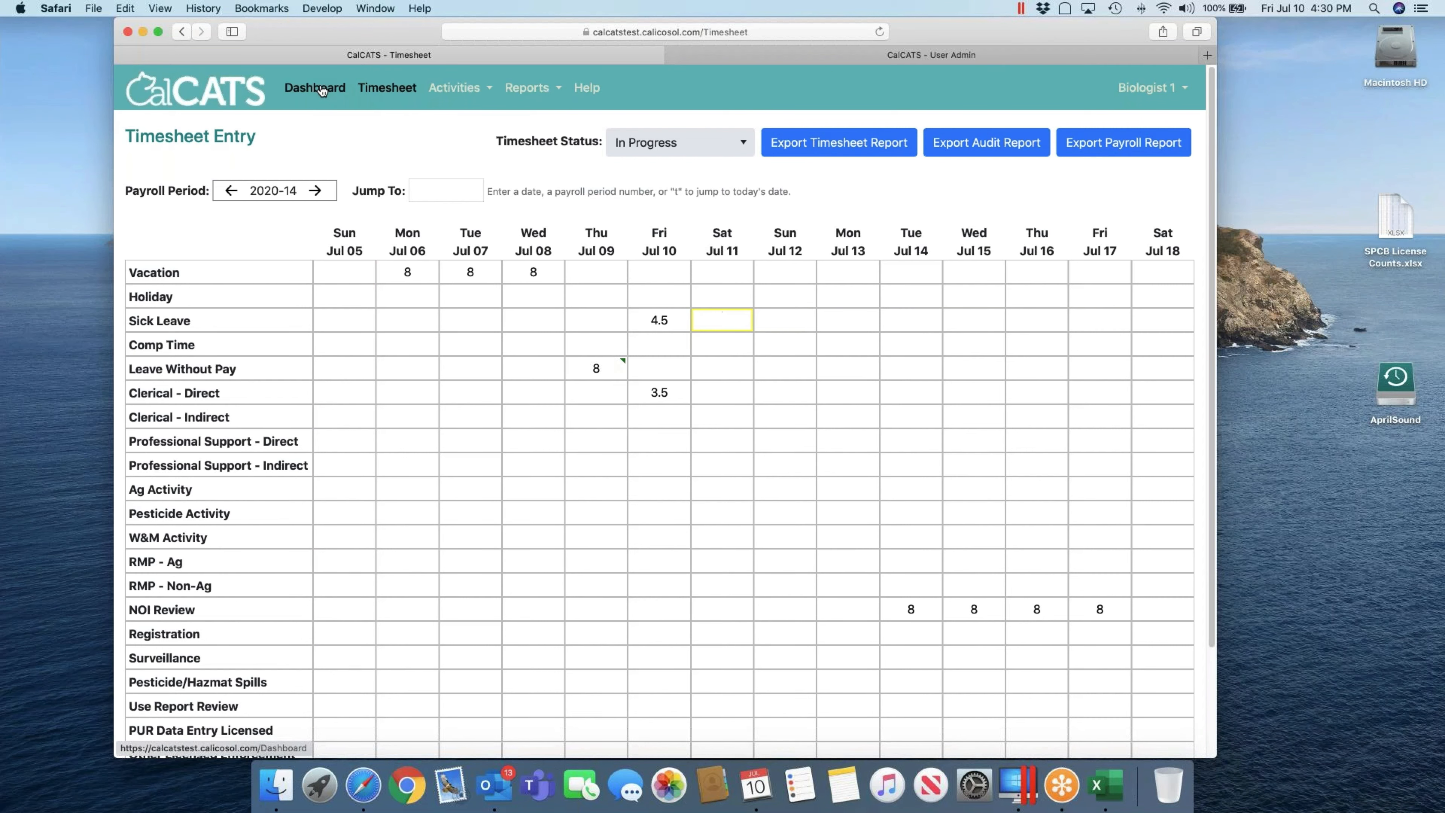
click(319, 88)
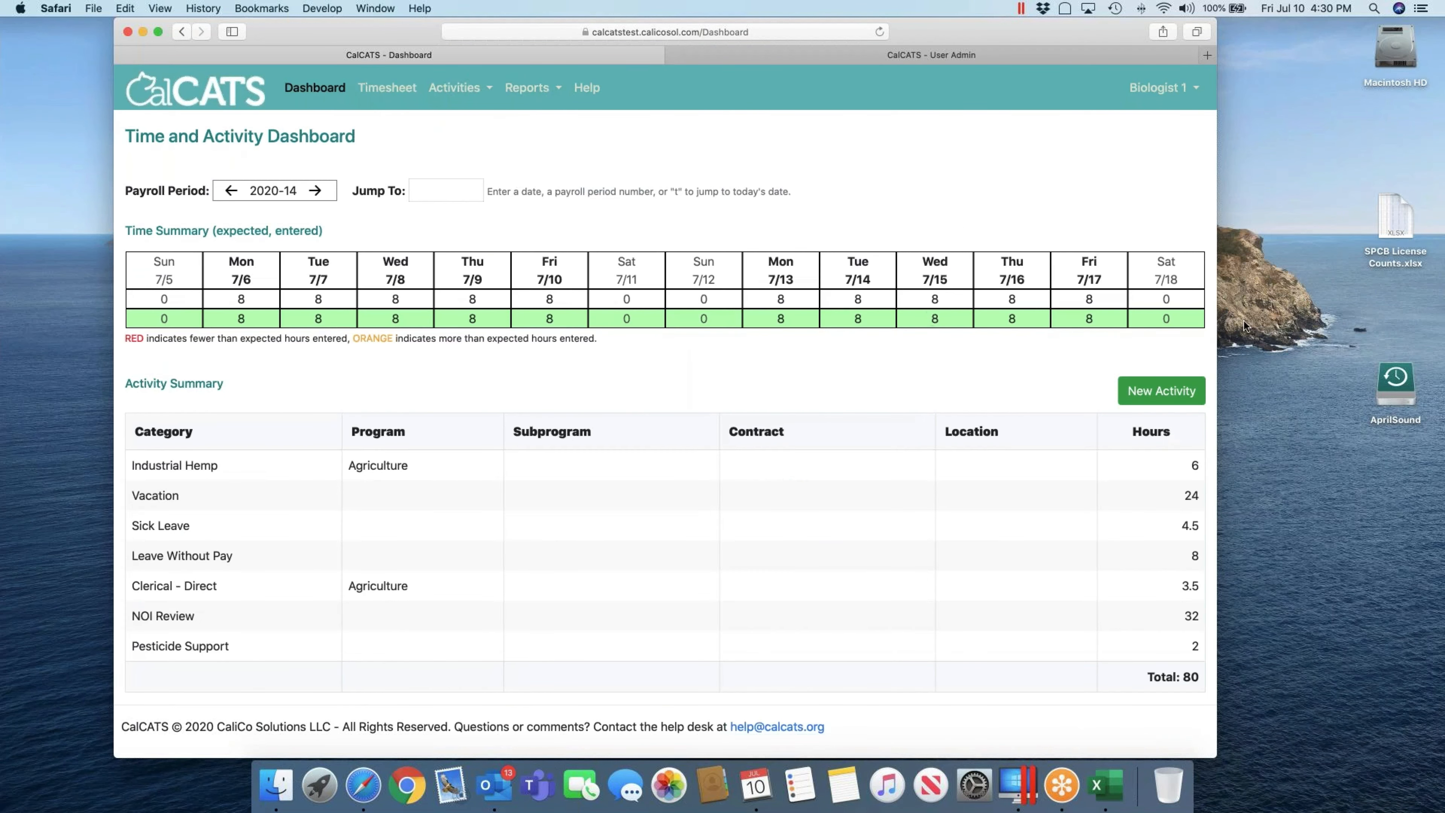
click(387, 88)
Step: Set the 2020-14 timesheet status to In Review and confirm the hours are locked after reloading
click(750, 147)
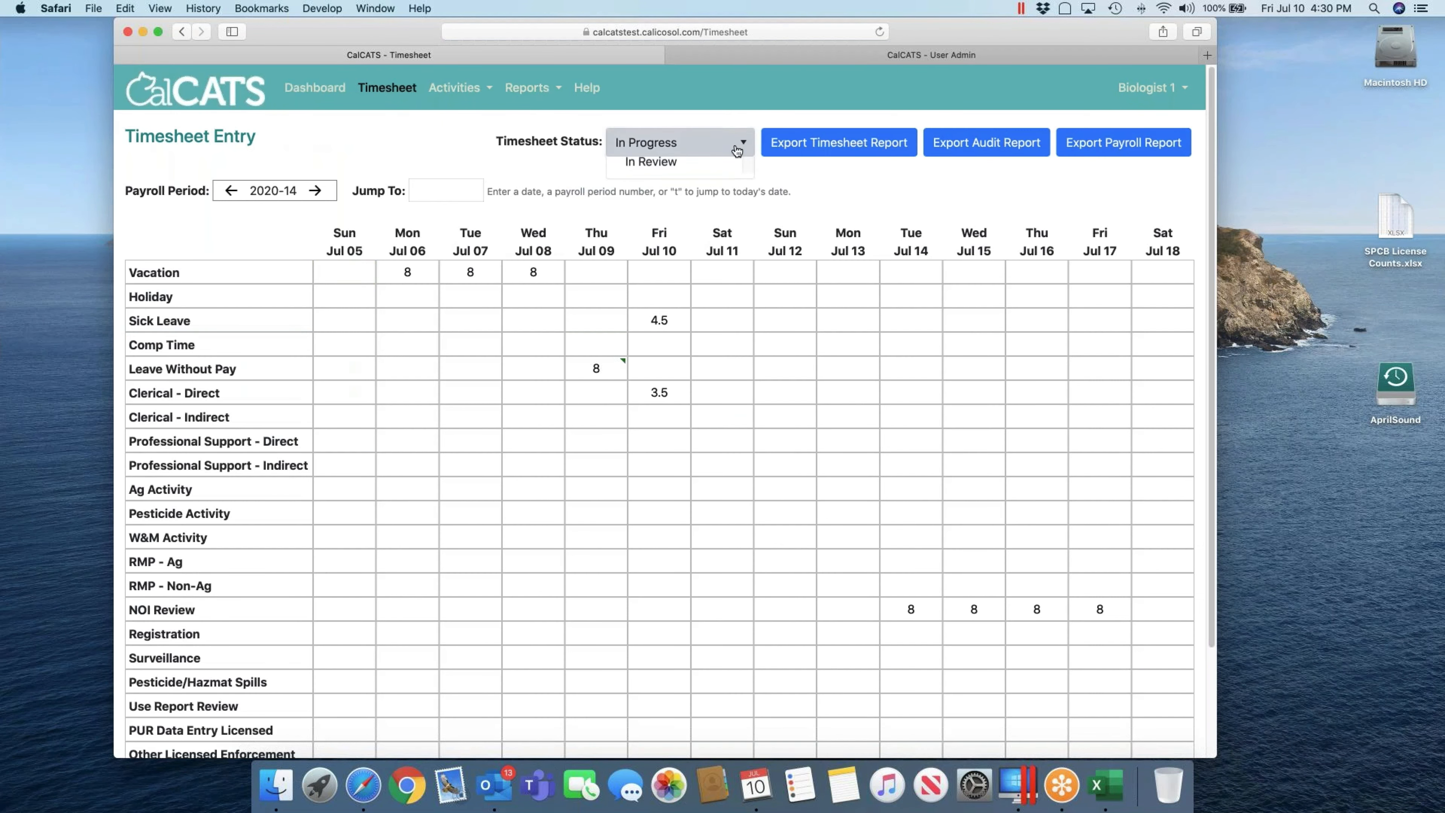
click(679, 204)
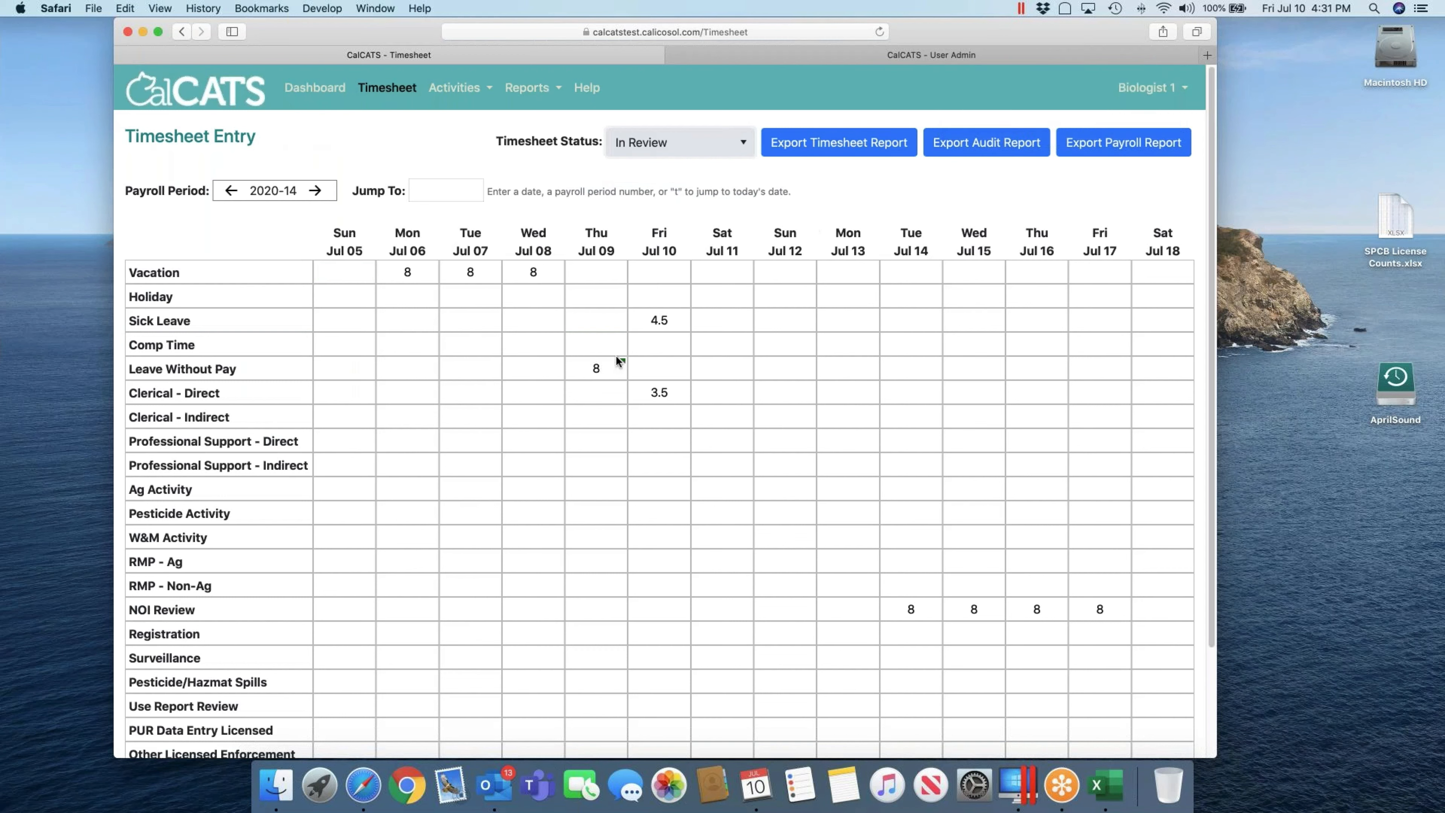
click(665, 321)
click(612, 212)
key(super+r)
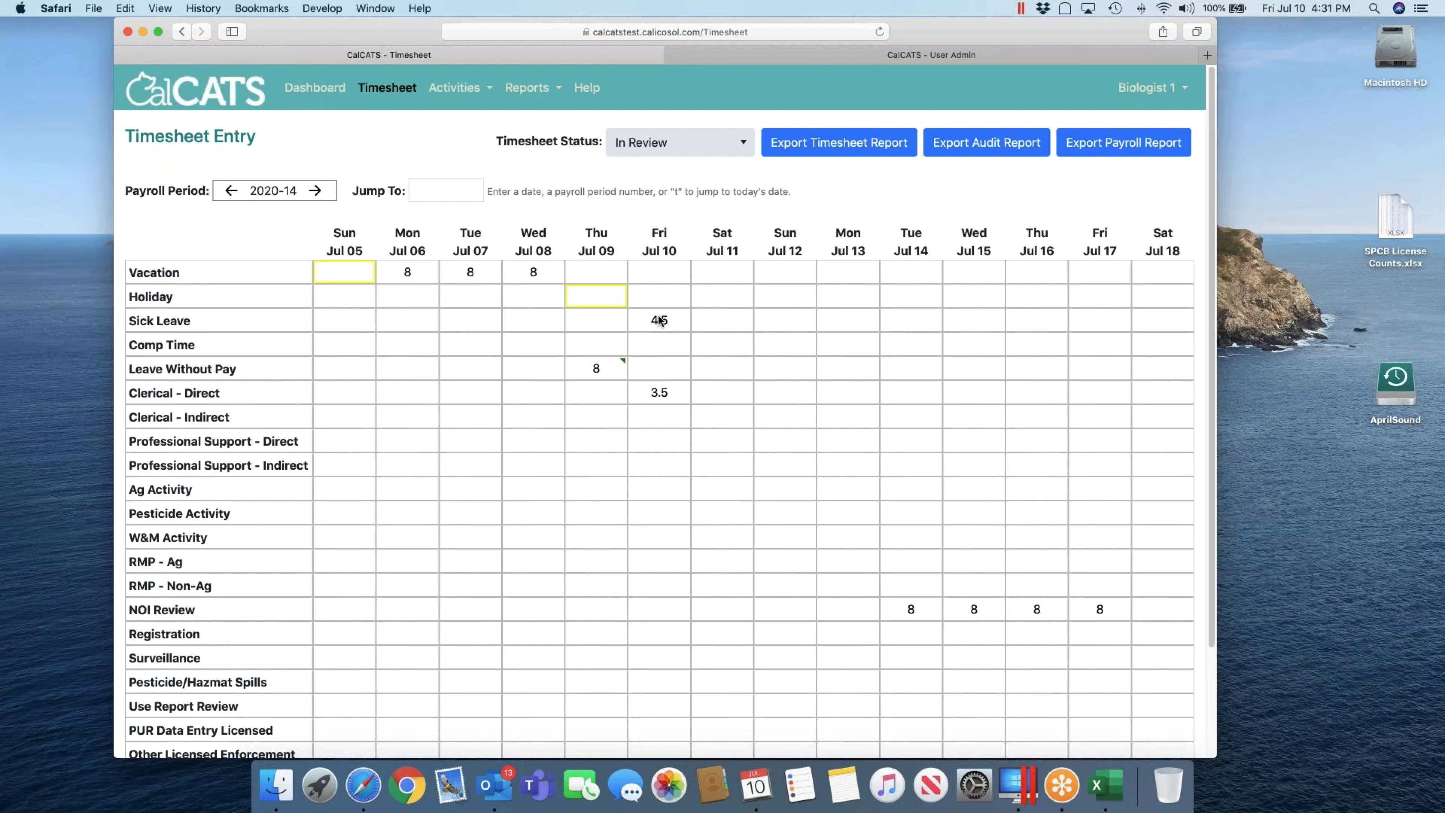
click(784, 322)
Step: Log out of Biologist 1 and sign in with the supervisor's user id and password
click(1146, 87)
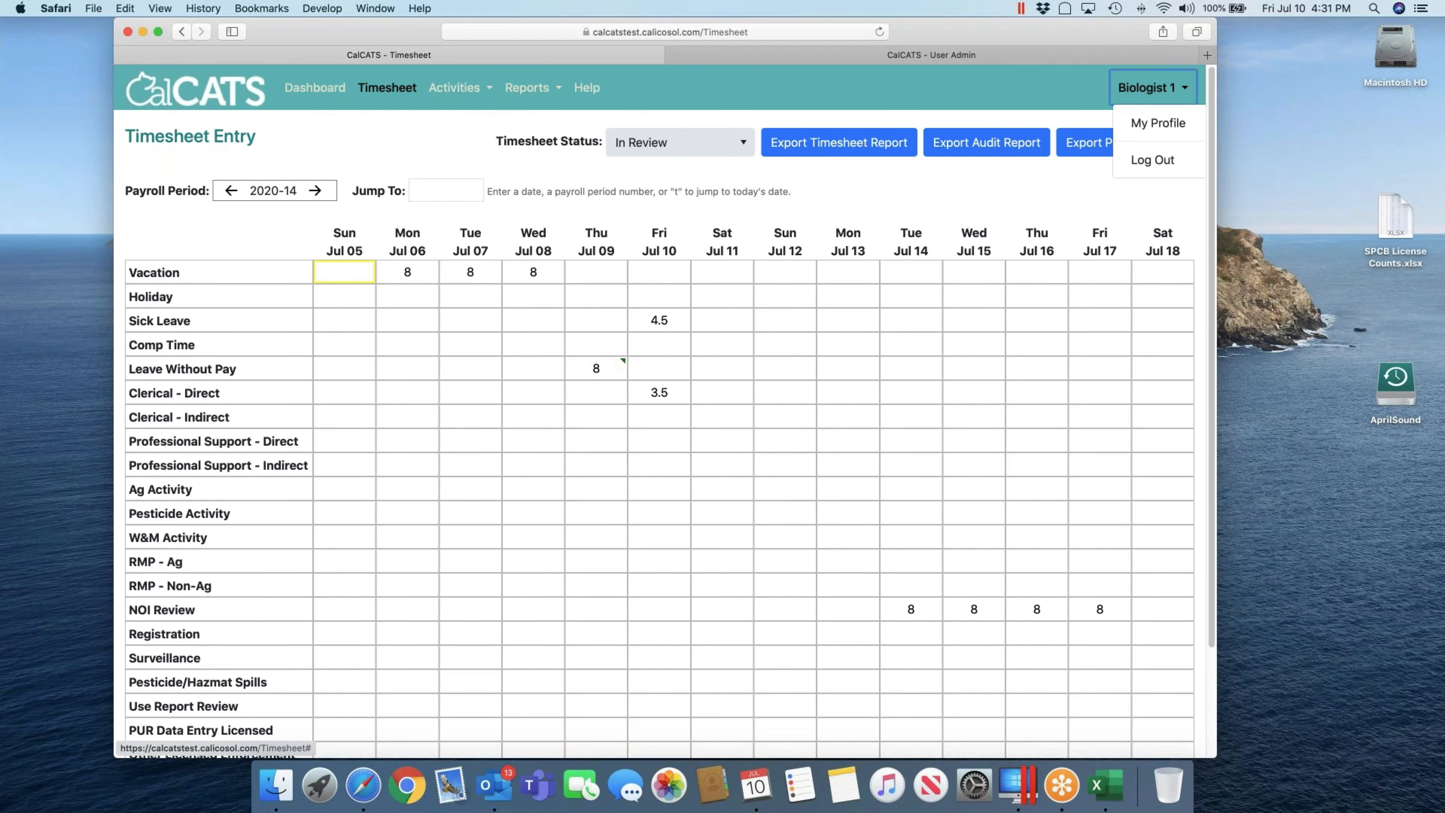
click(1152, 161)
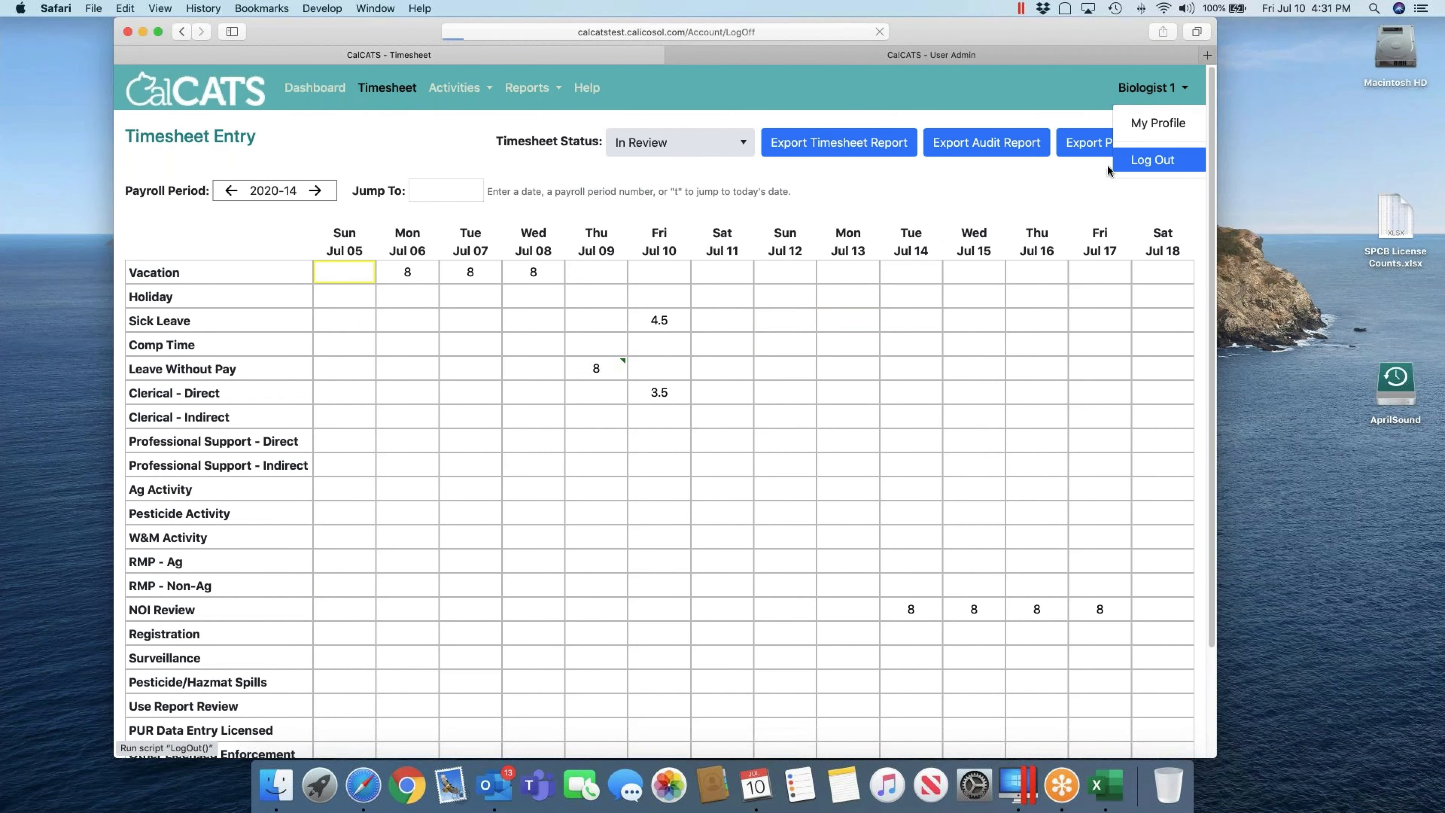
click(1041, 92)
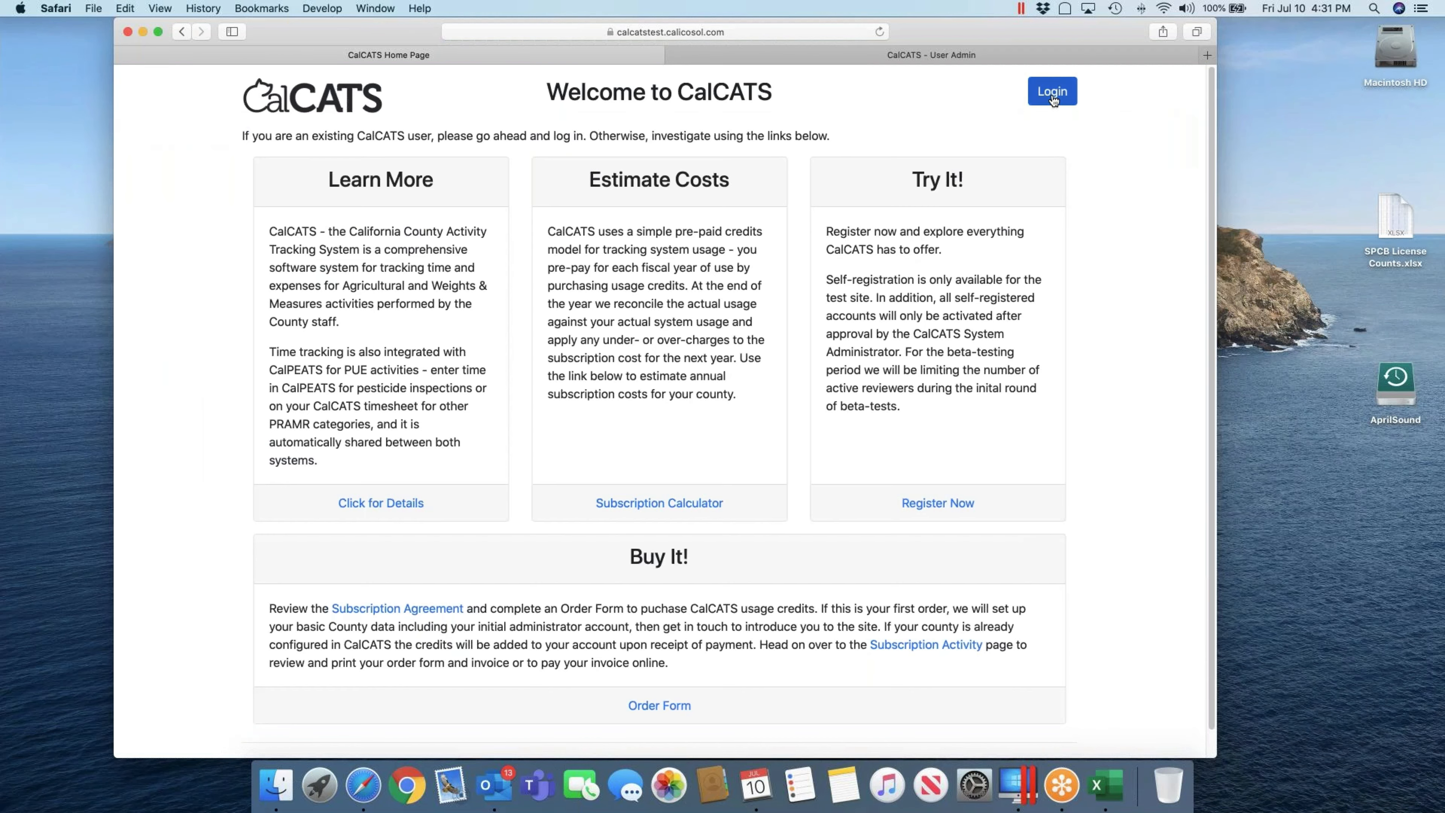
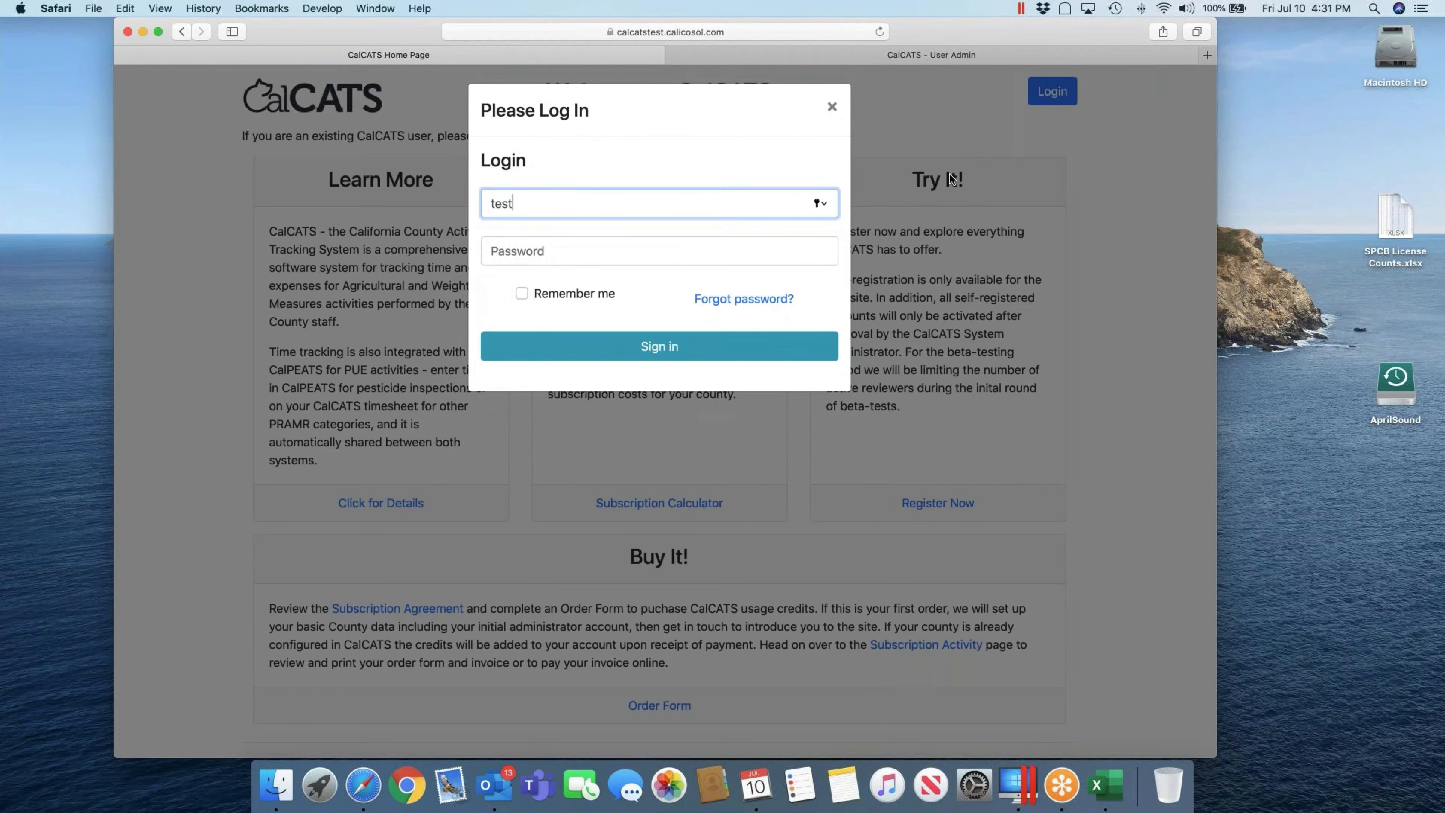
key(Tab)
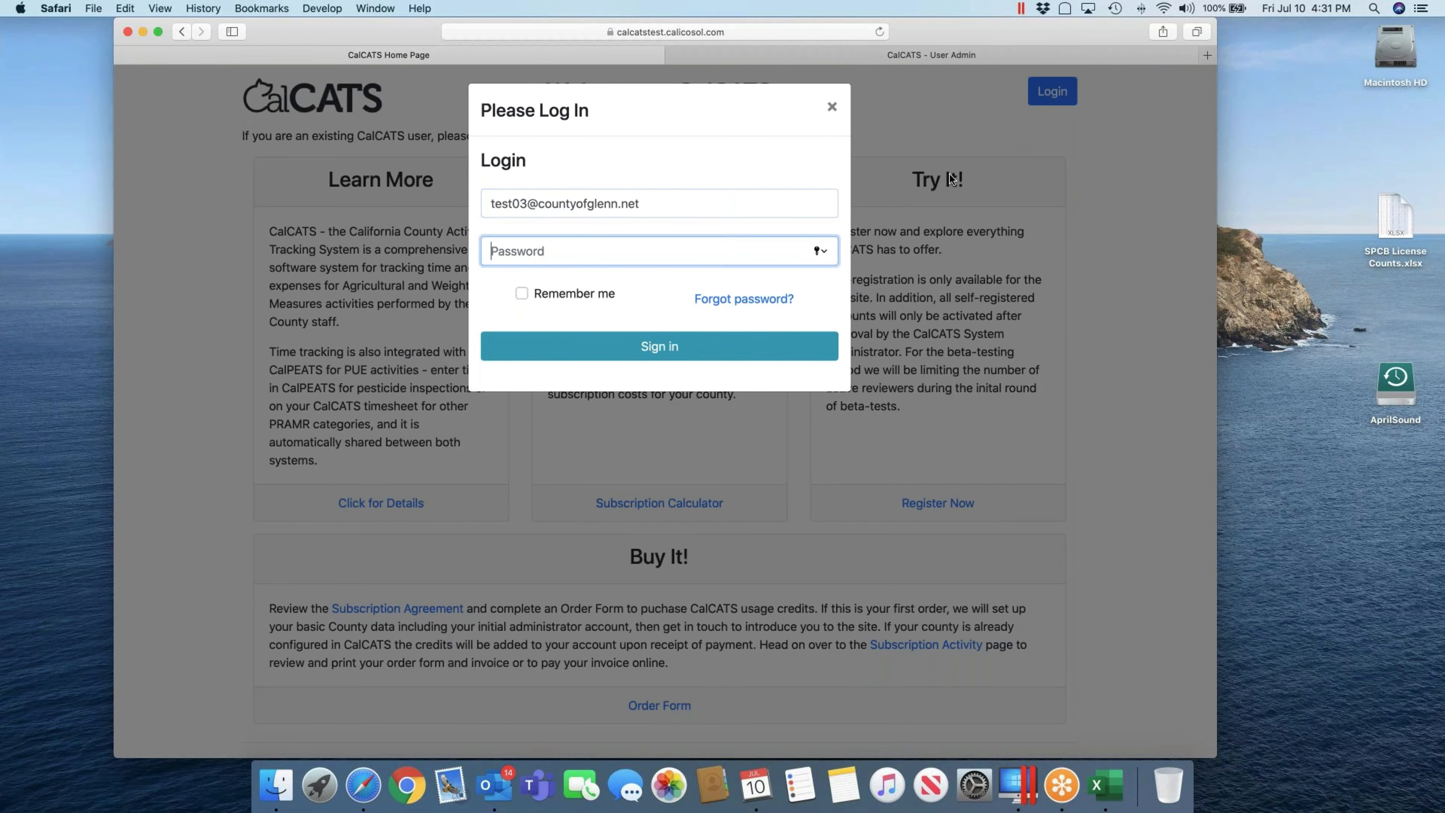
text(*********)
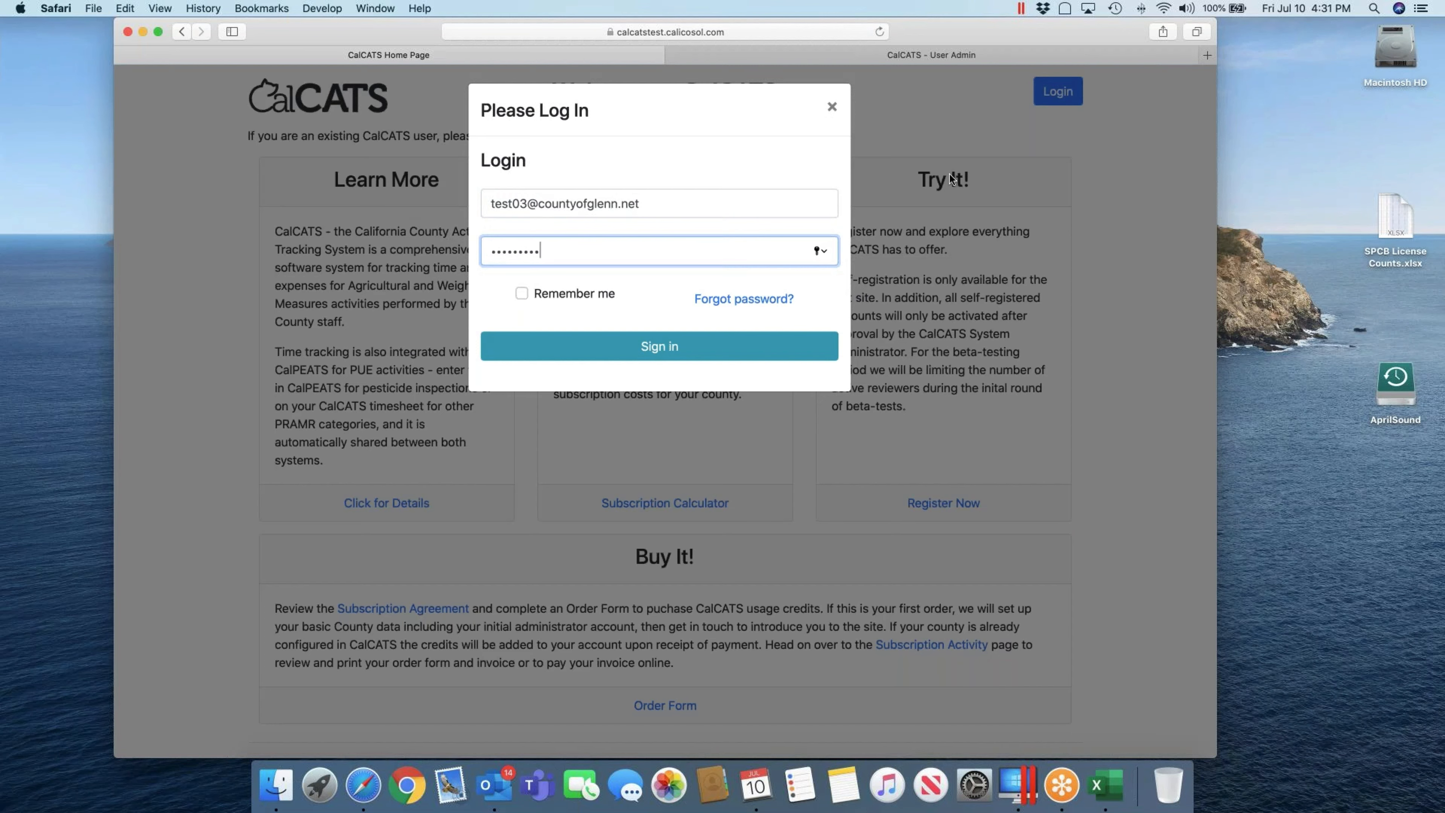
key(Return)
key(Escape)
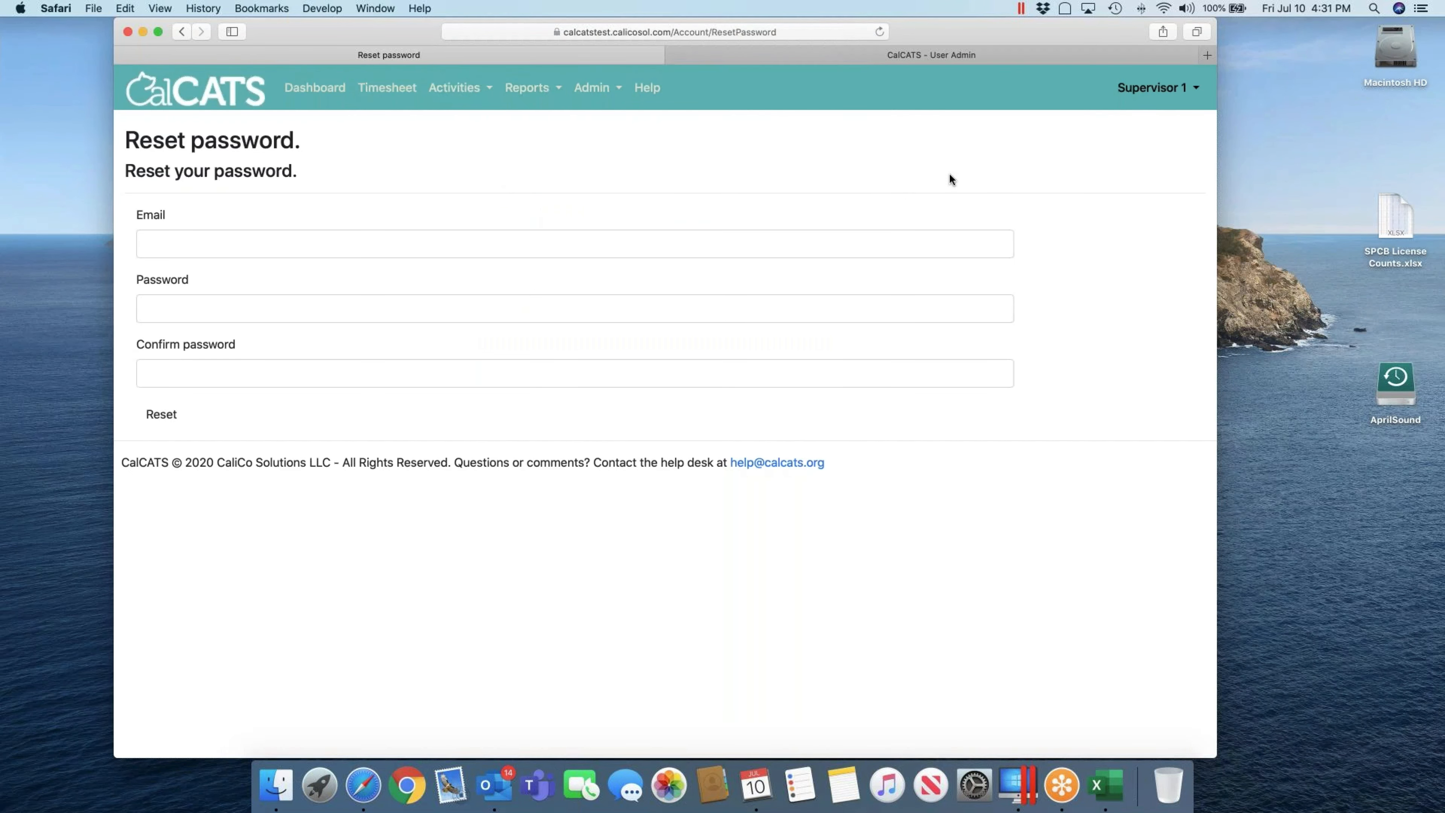
Step: Reset the supervisor password by entering the account e-mail and new password twice, then return to Log in
key(Tab)
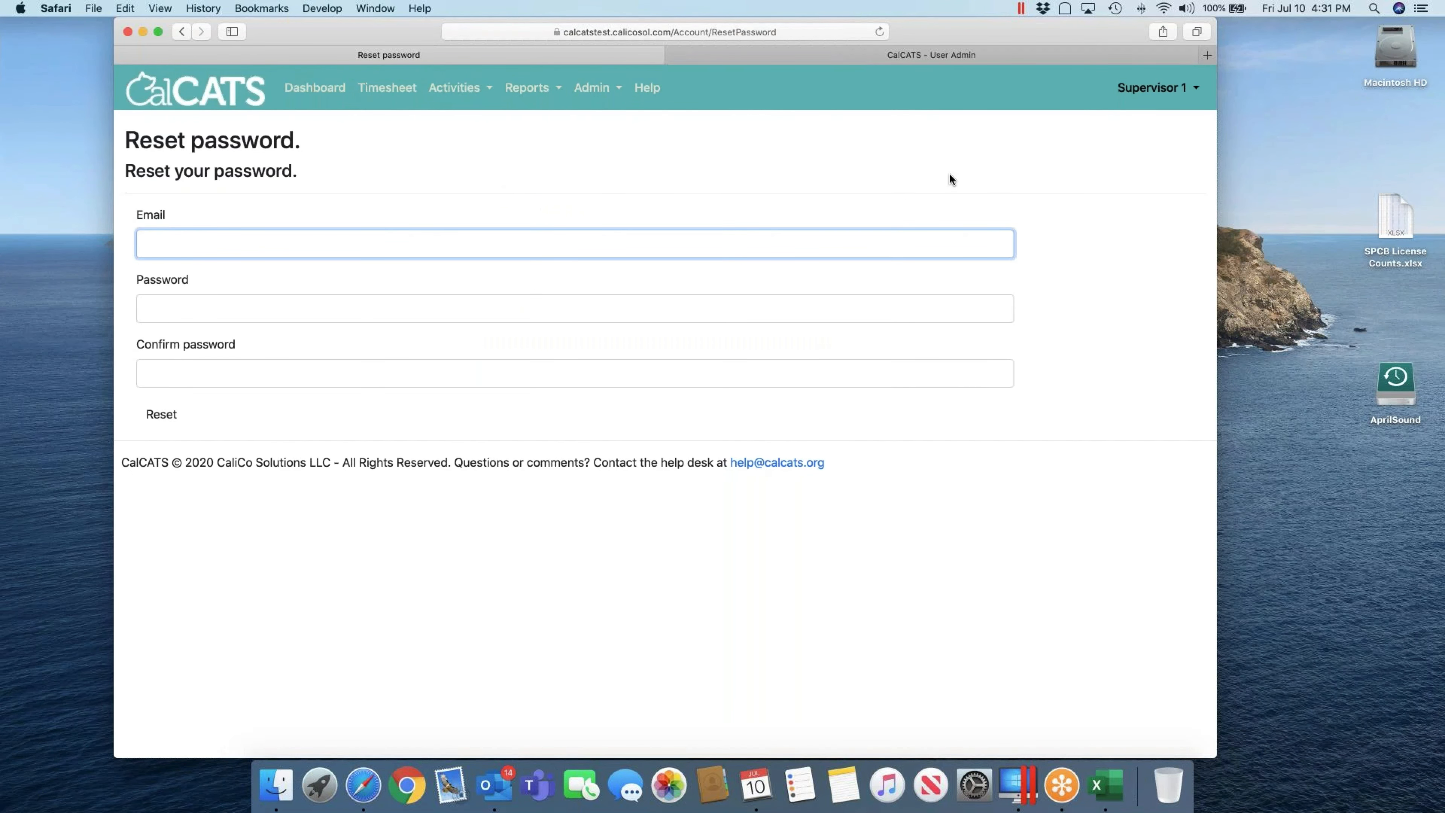
key(Tab)
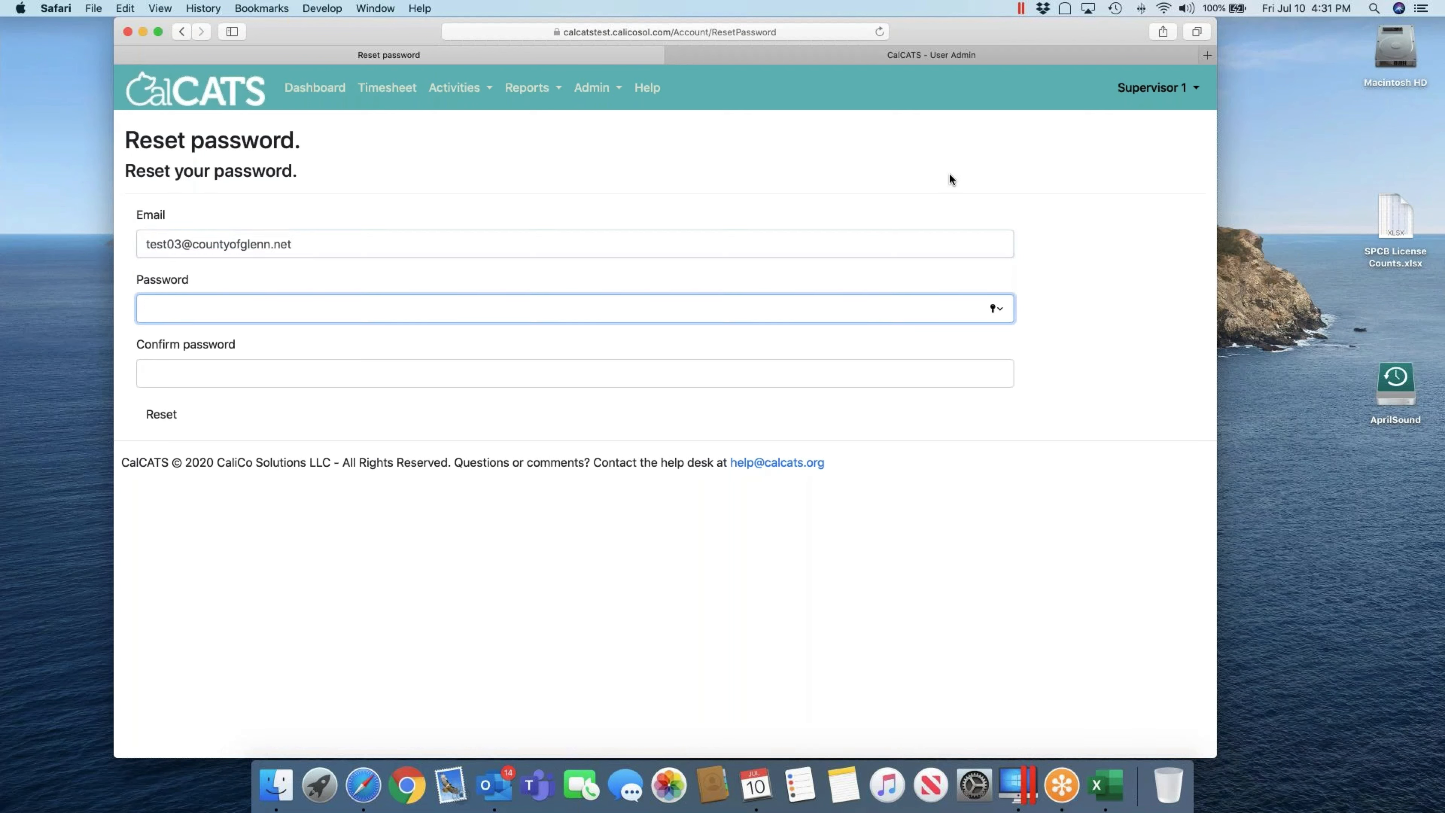
text(•••••••)
key(Tab)
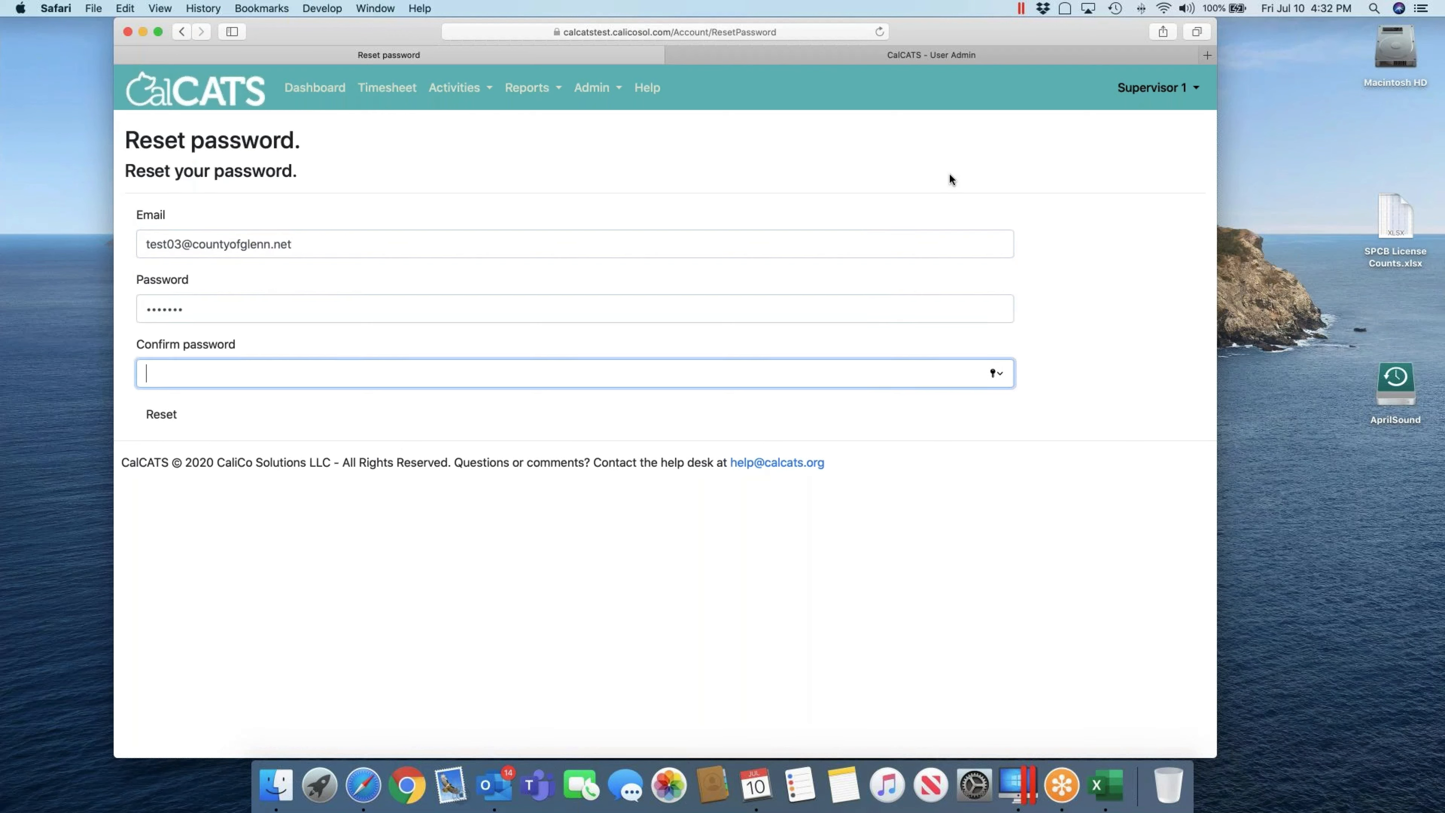
text(•••••••)
key(Return)
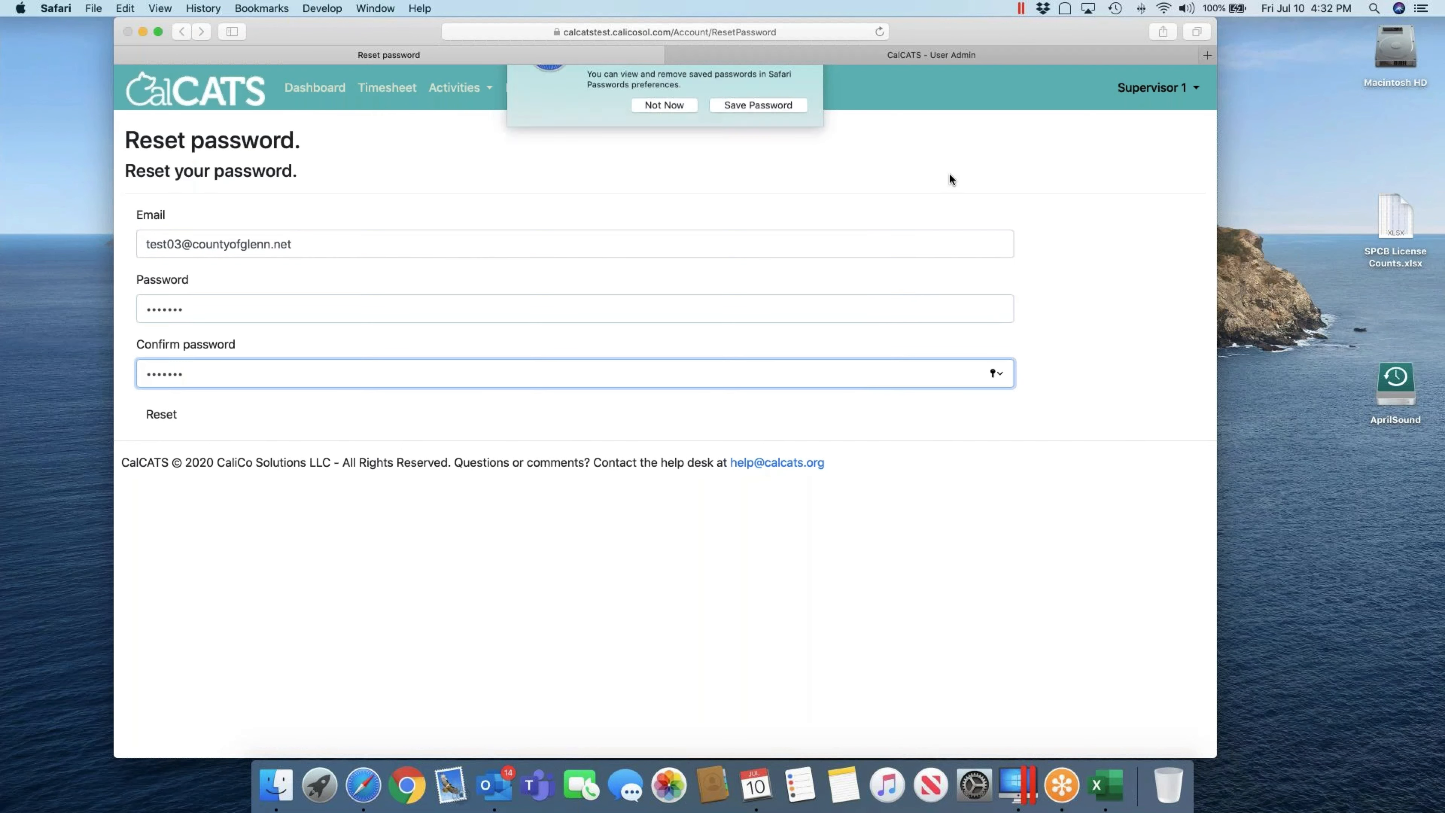
click(949, 173)
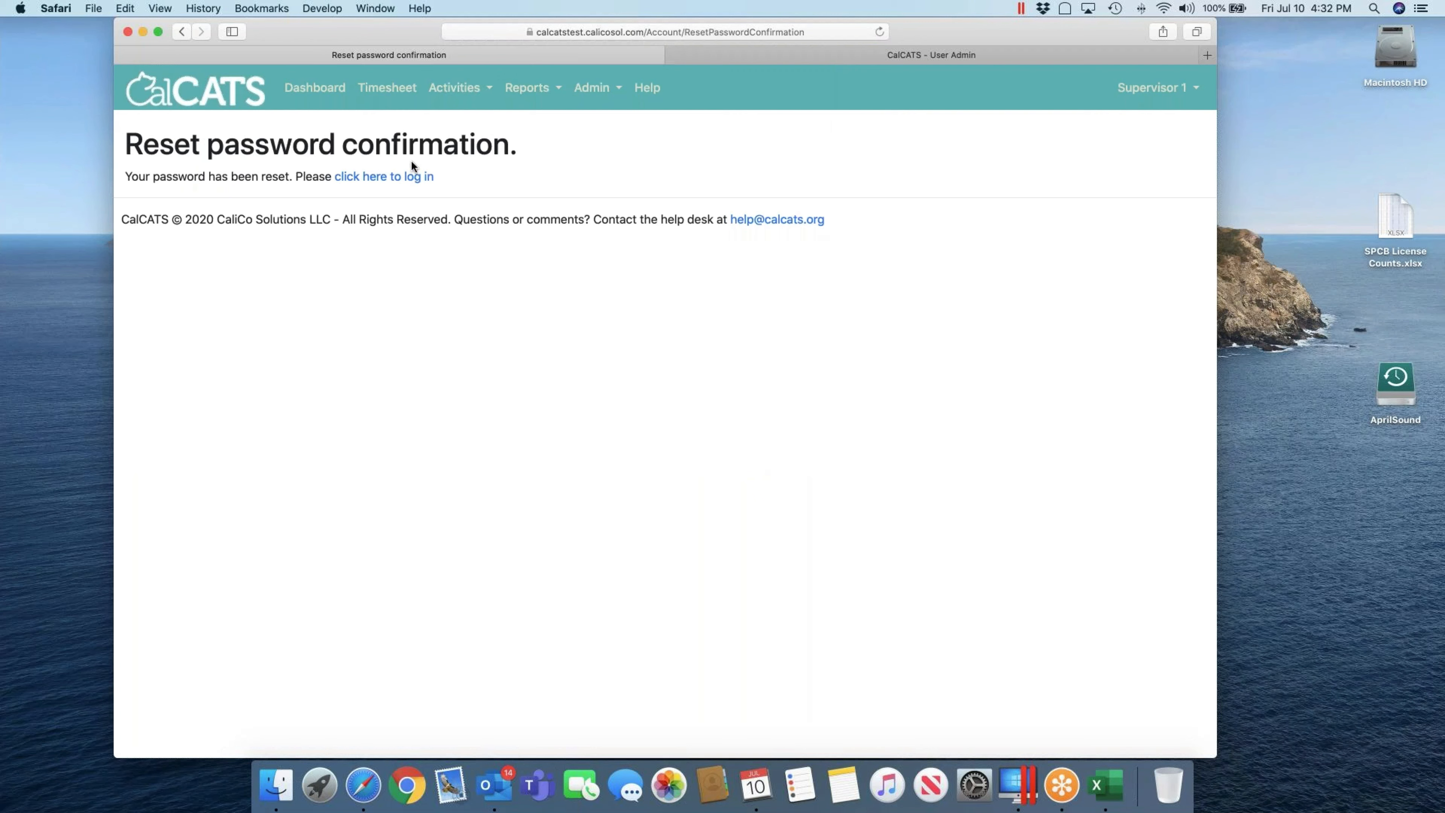
click(384, 176)
click(676, 188)
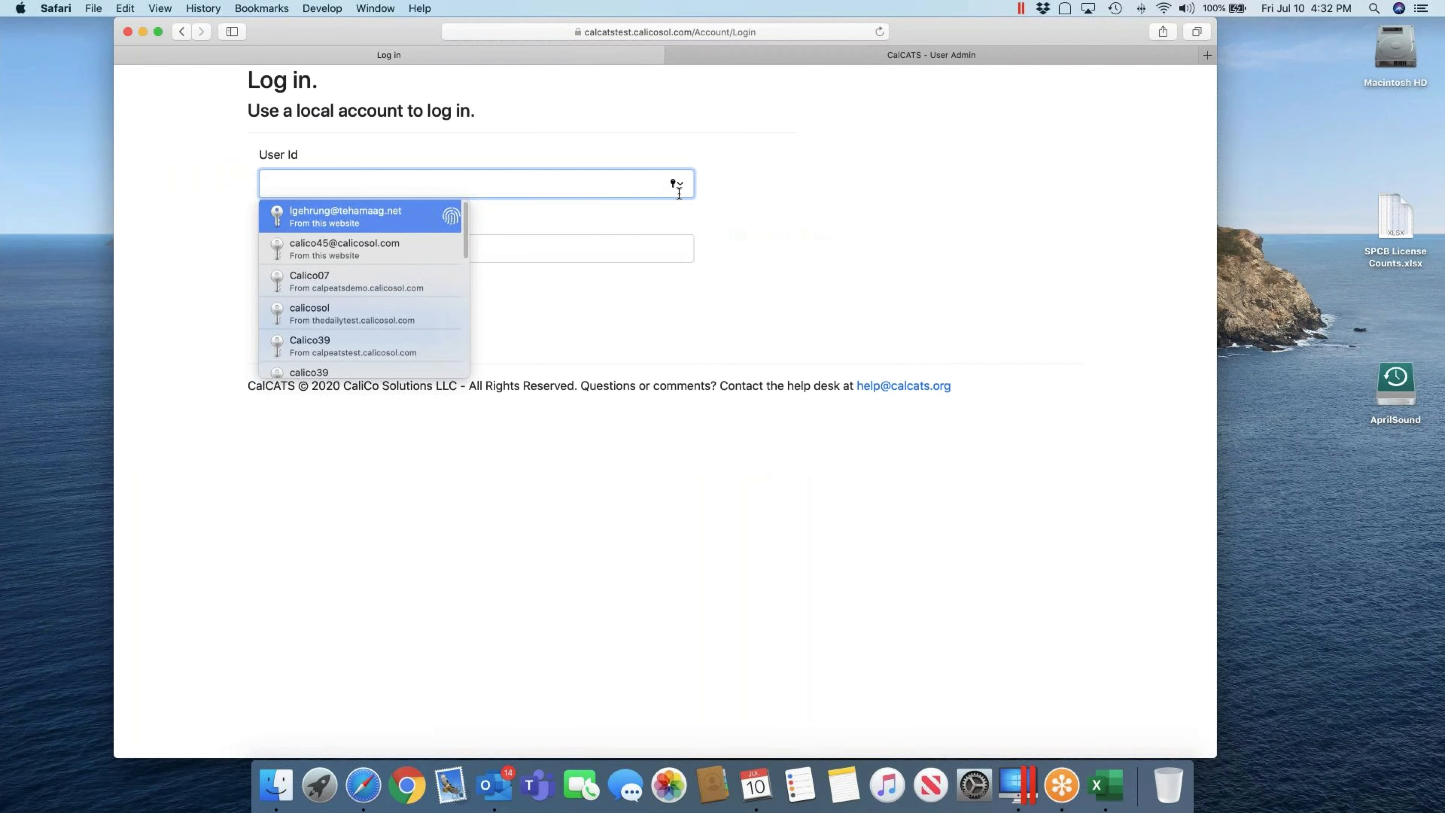
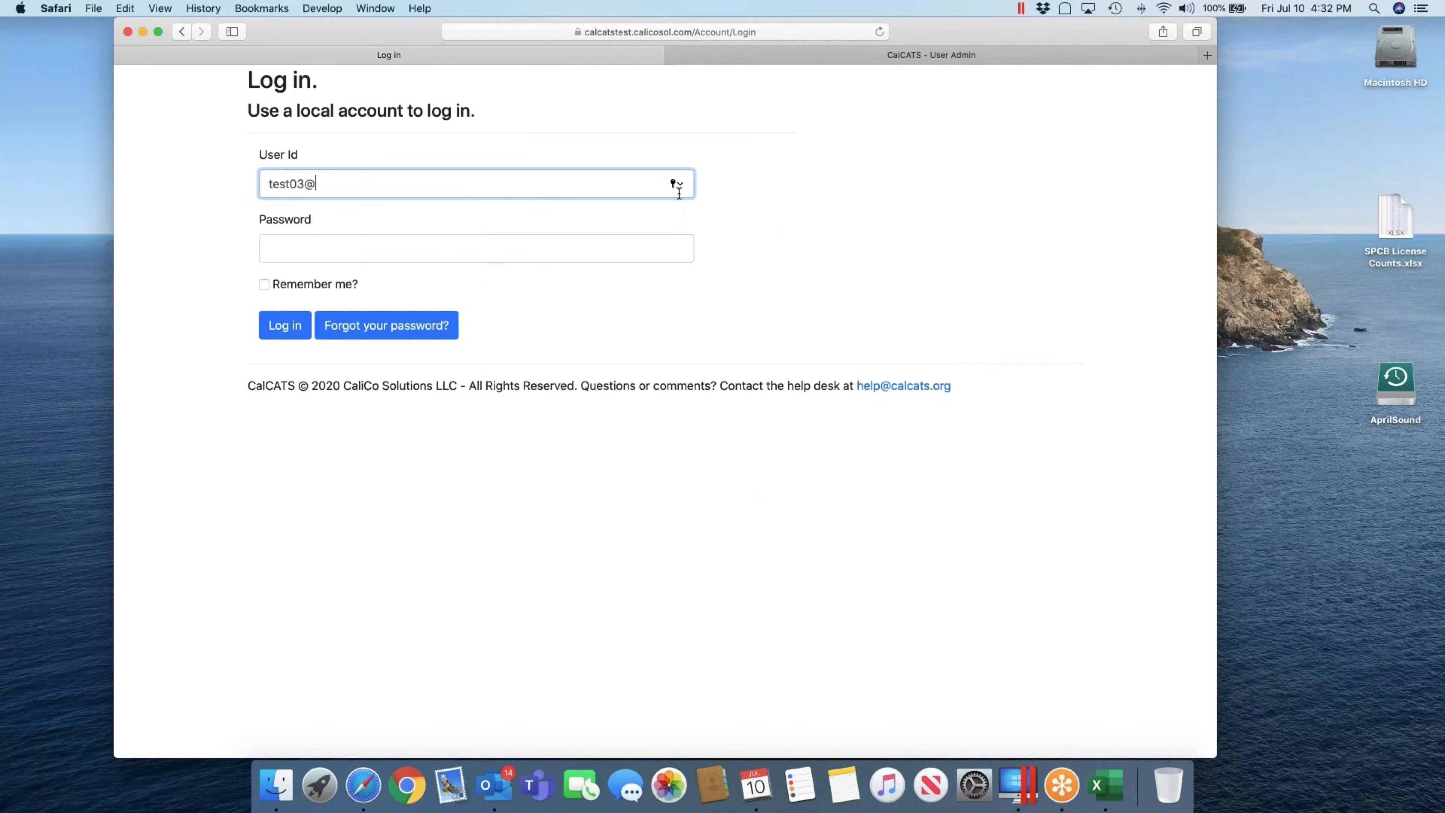
Step: Sign in as the supervisor with the user id and new password, declining to save the password
key(Tab)
text(•••••••)
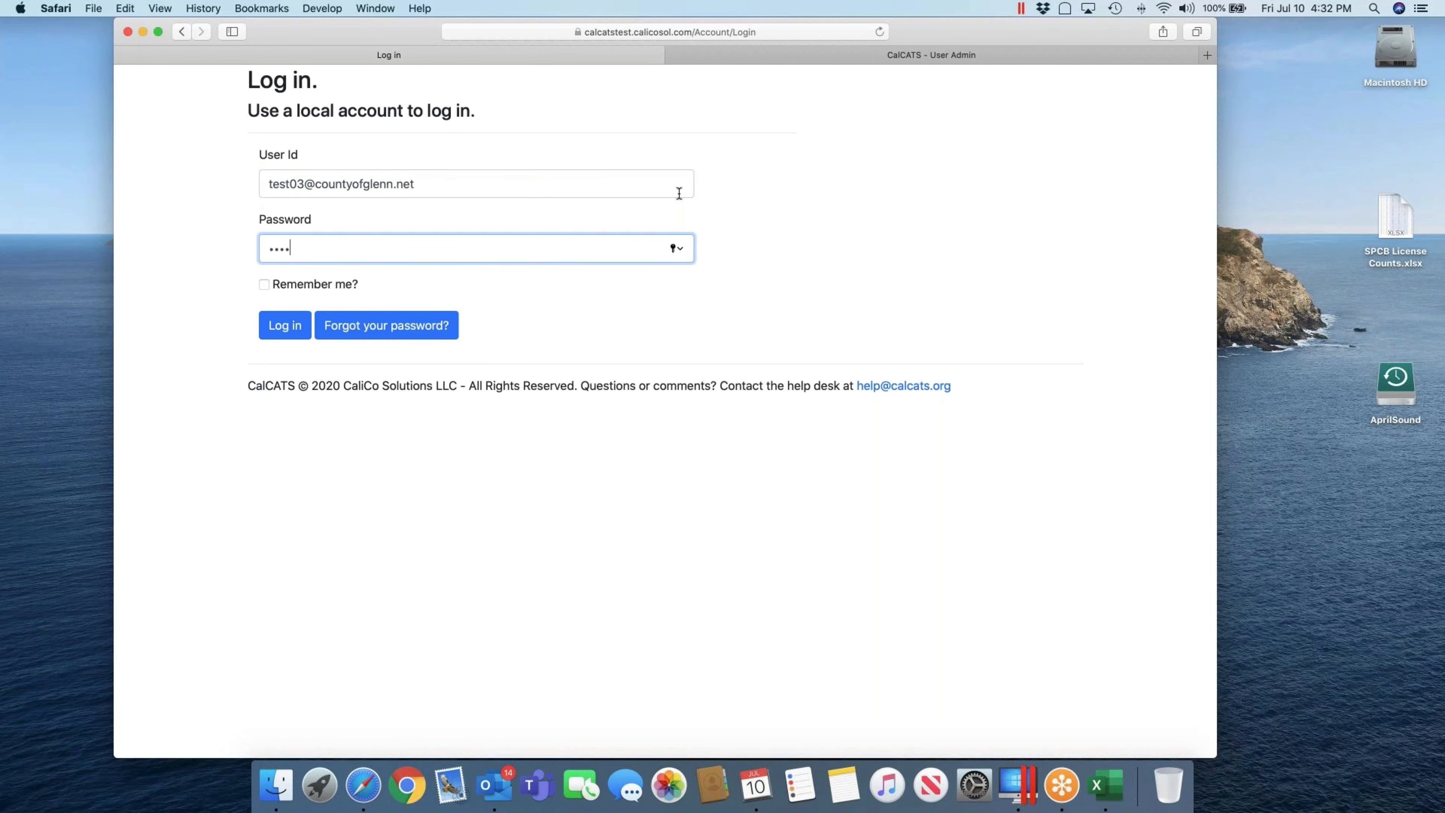
key(Return)
click(663, 155)
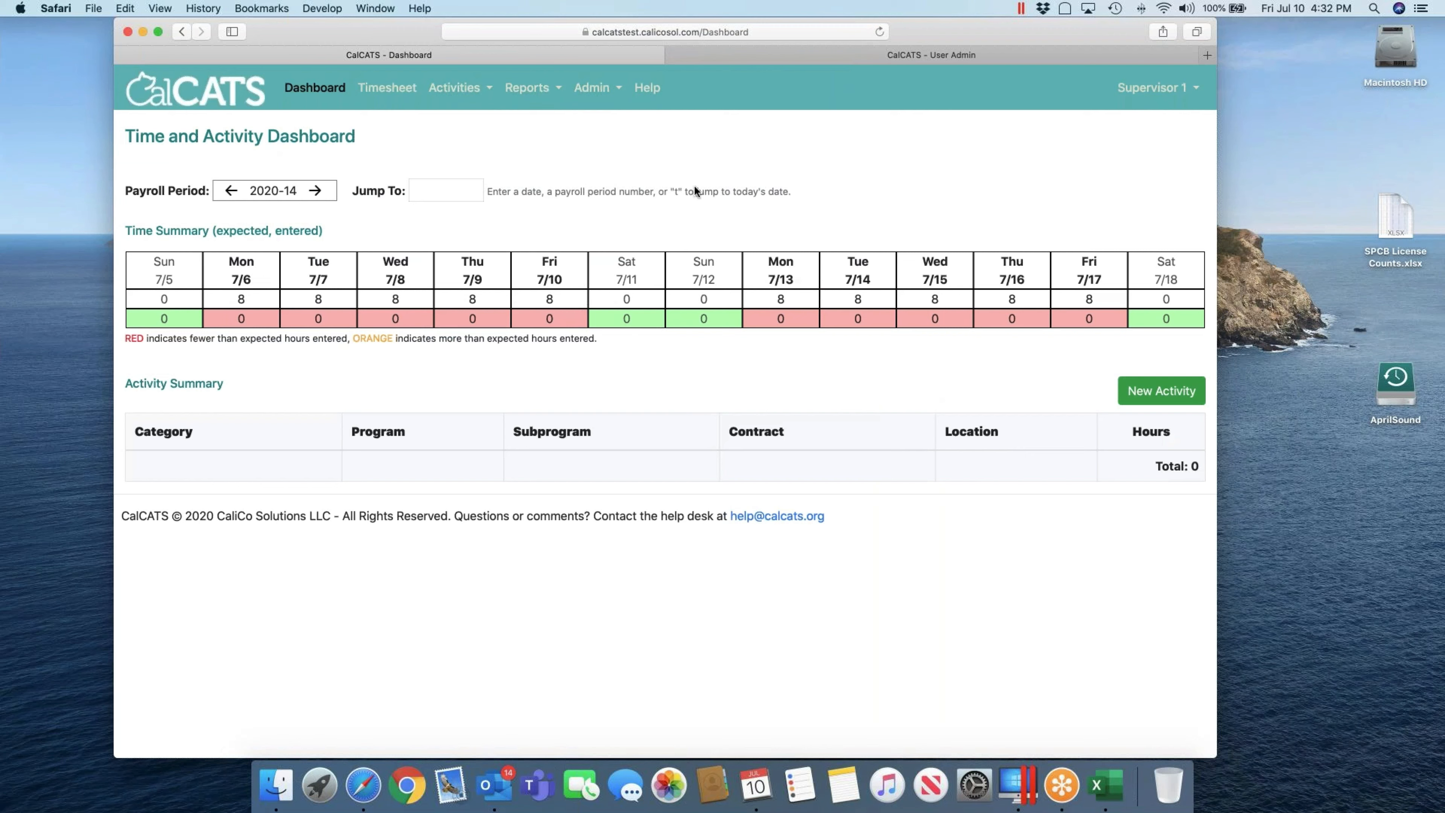
click(595, 90)
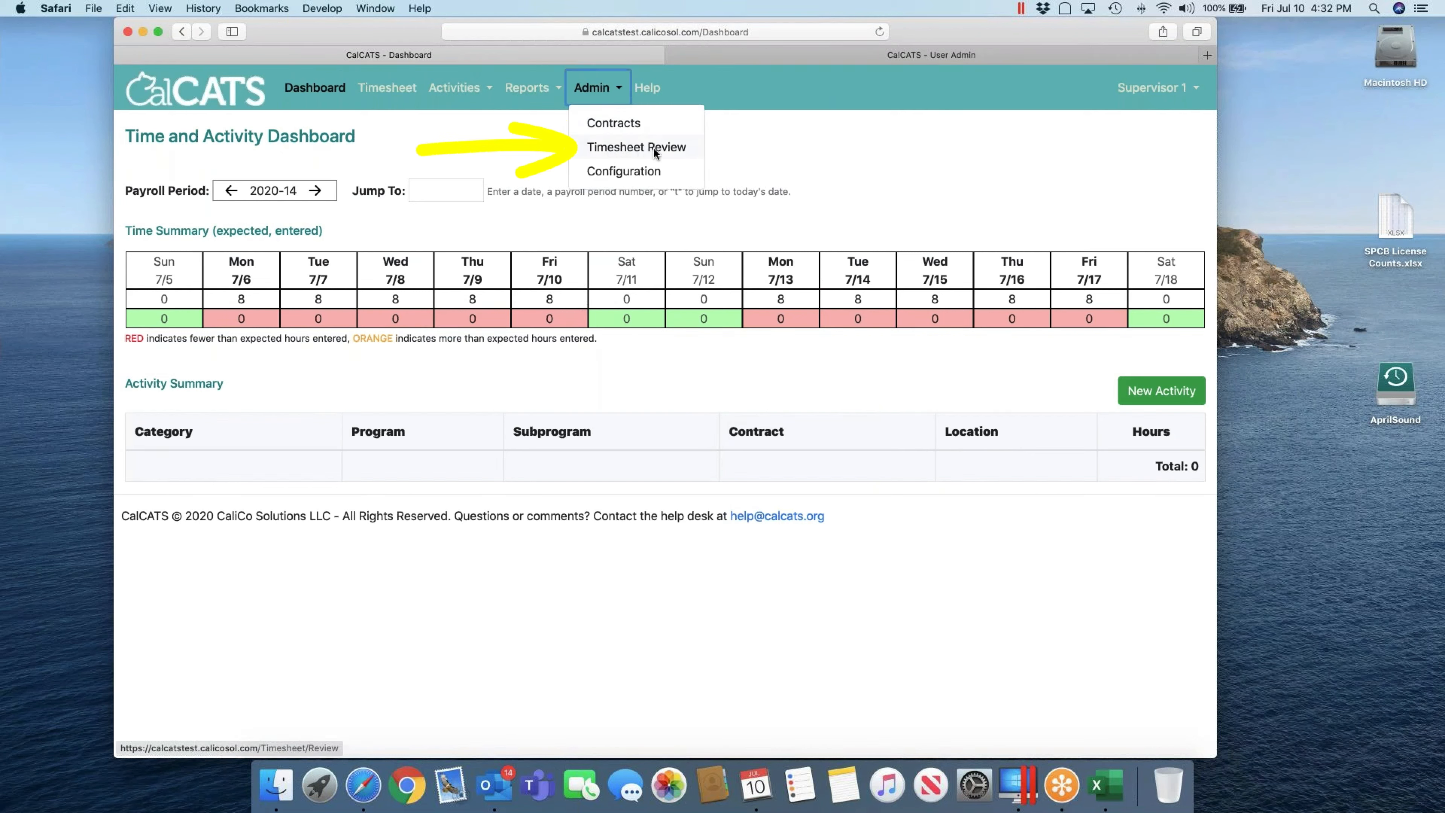
Step: On Timesheet Review, try to approve Biologist 1's In Review timesheet (80 of 80 hours)
click(616, 145)
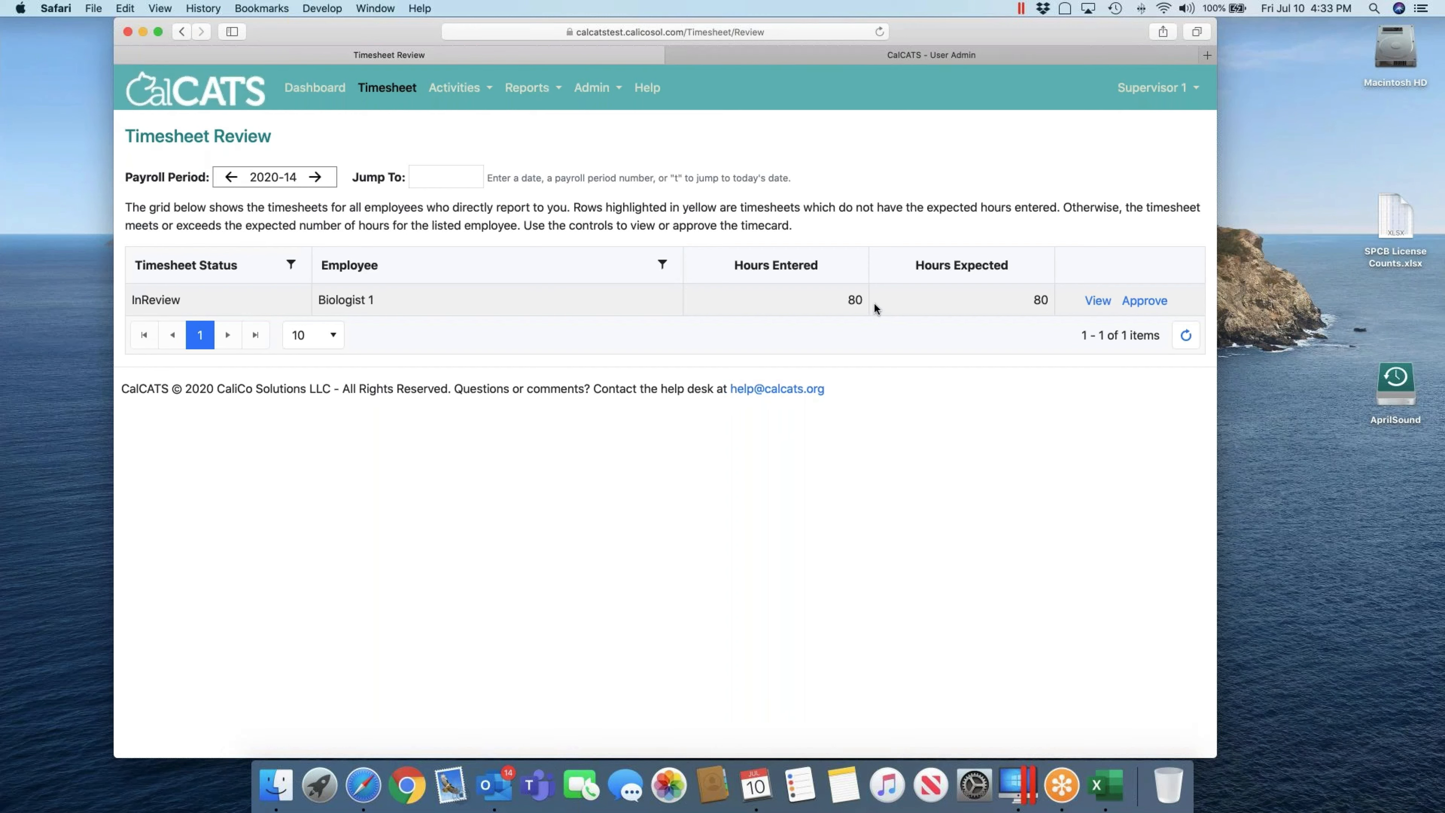
click(1145, 301)
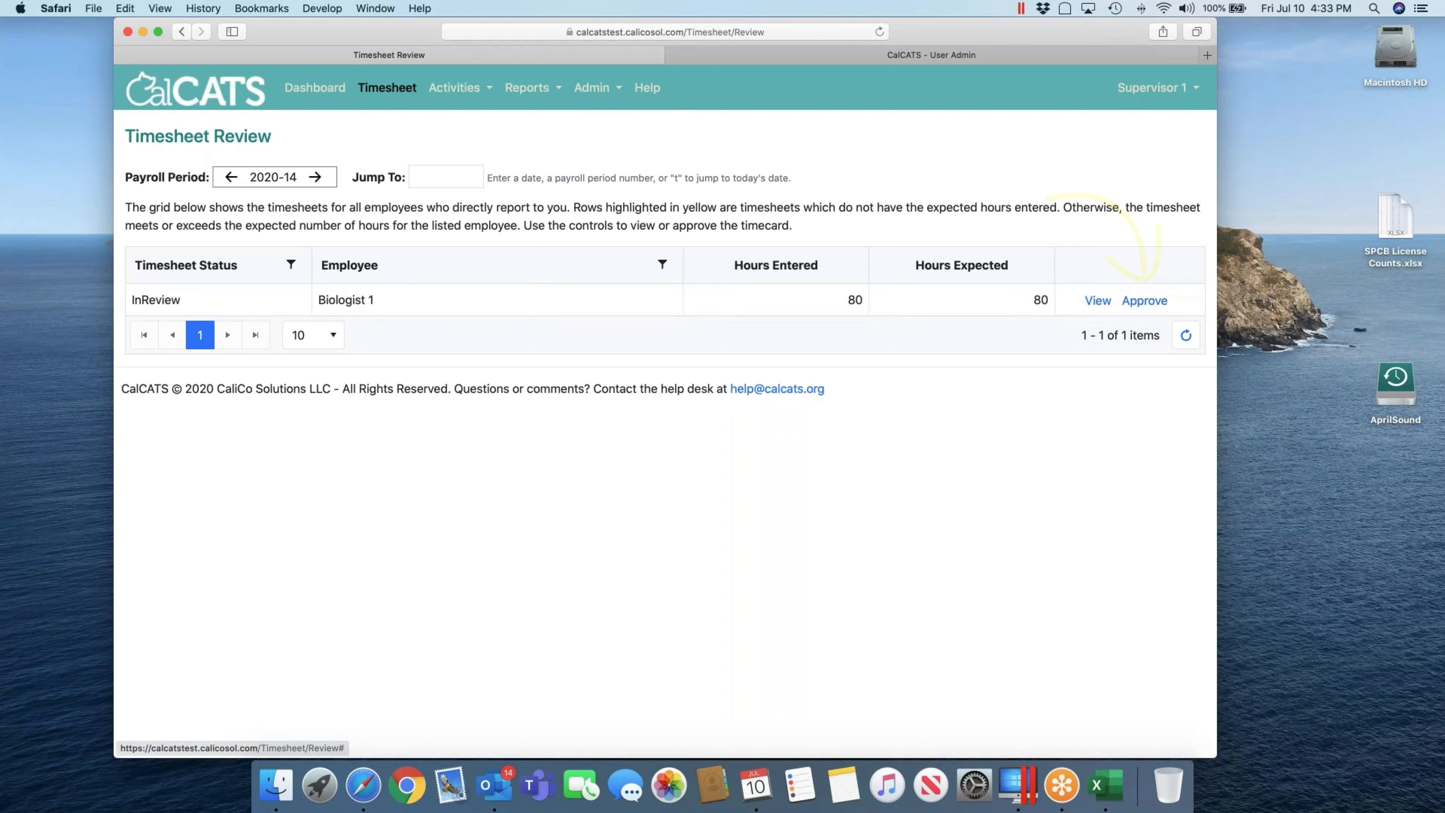
Step: View Biologist 1's Jul 05–Jul 18 timesheet and scroll through it, leaving the status In Review
click(1097, 301)
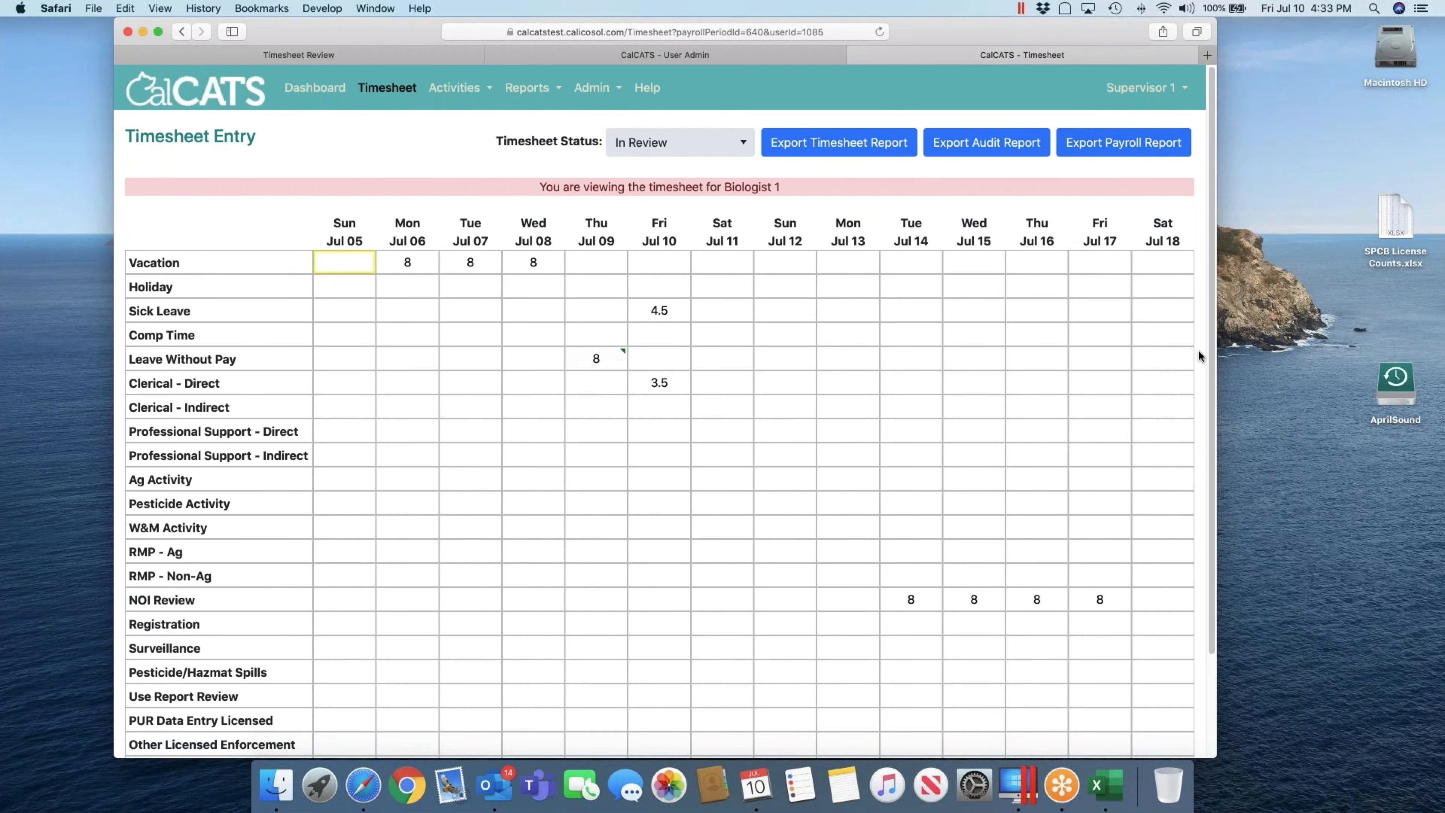
drag(1210, 356, 1210, 454)
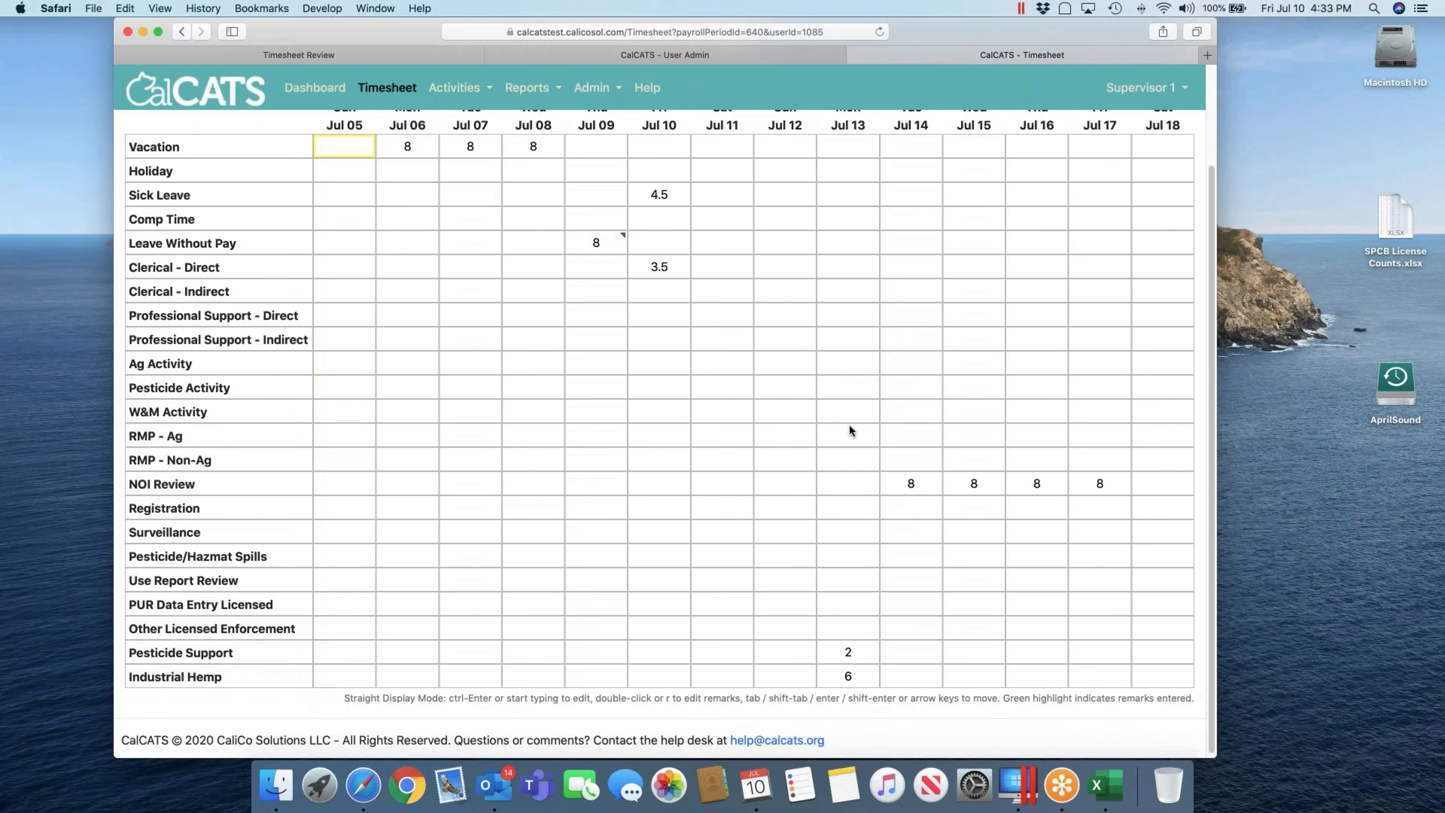
scroll(801, 380, down, 1)
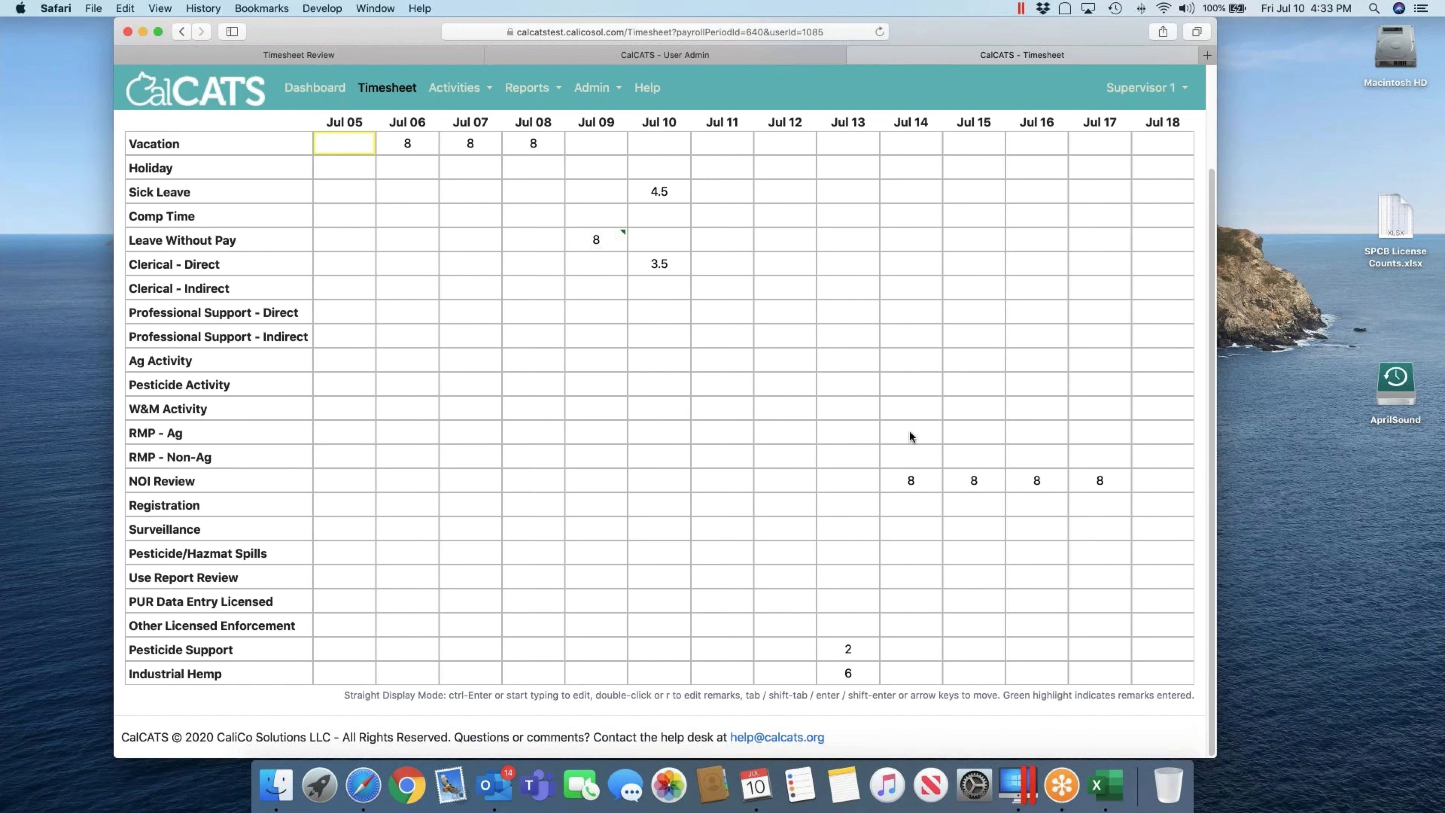
scroll(909, 434, up, 3)
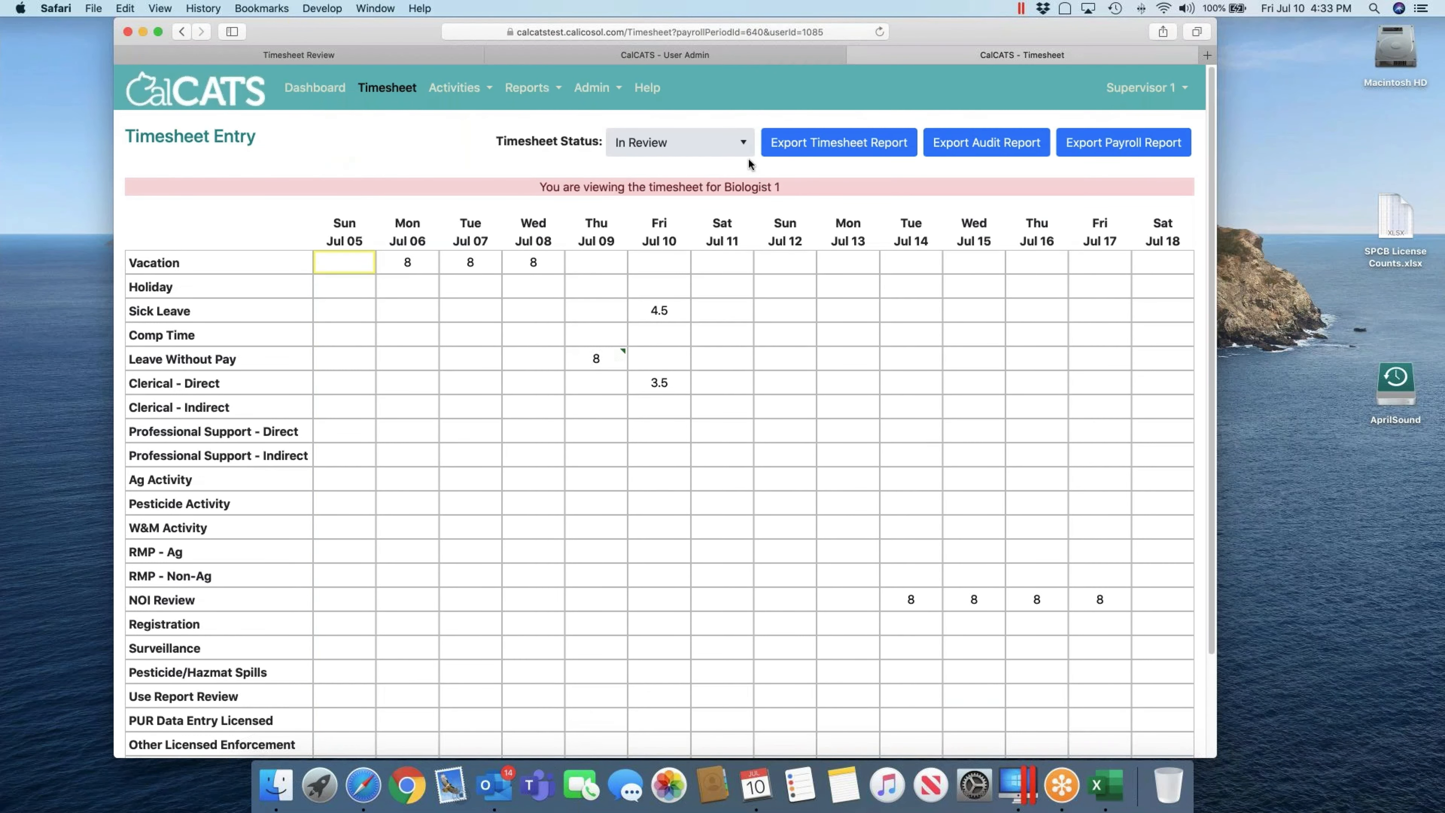
click(738, 145)
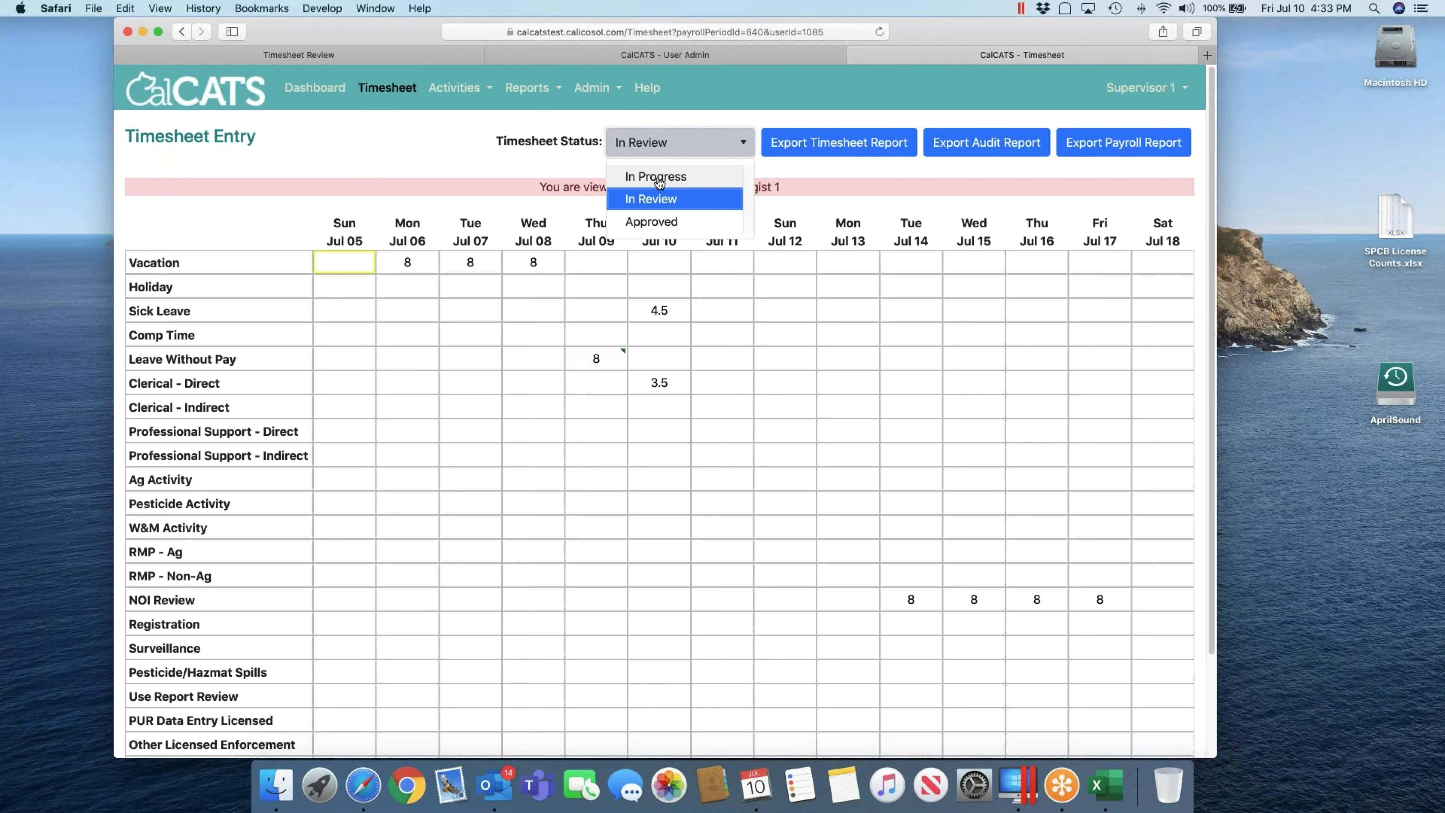
click(570, 158)
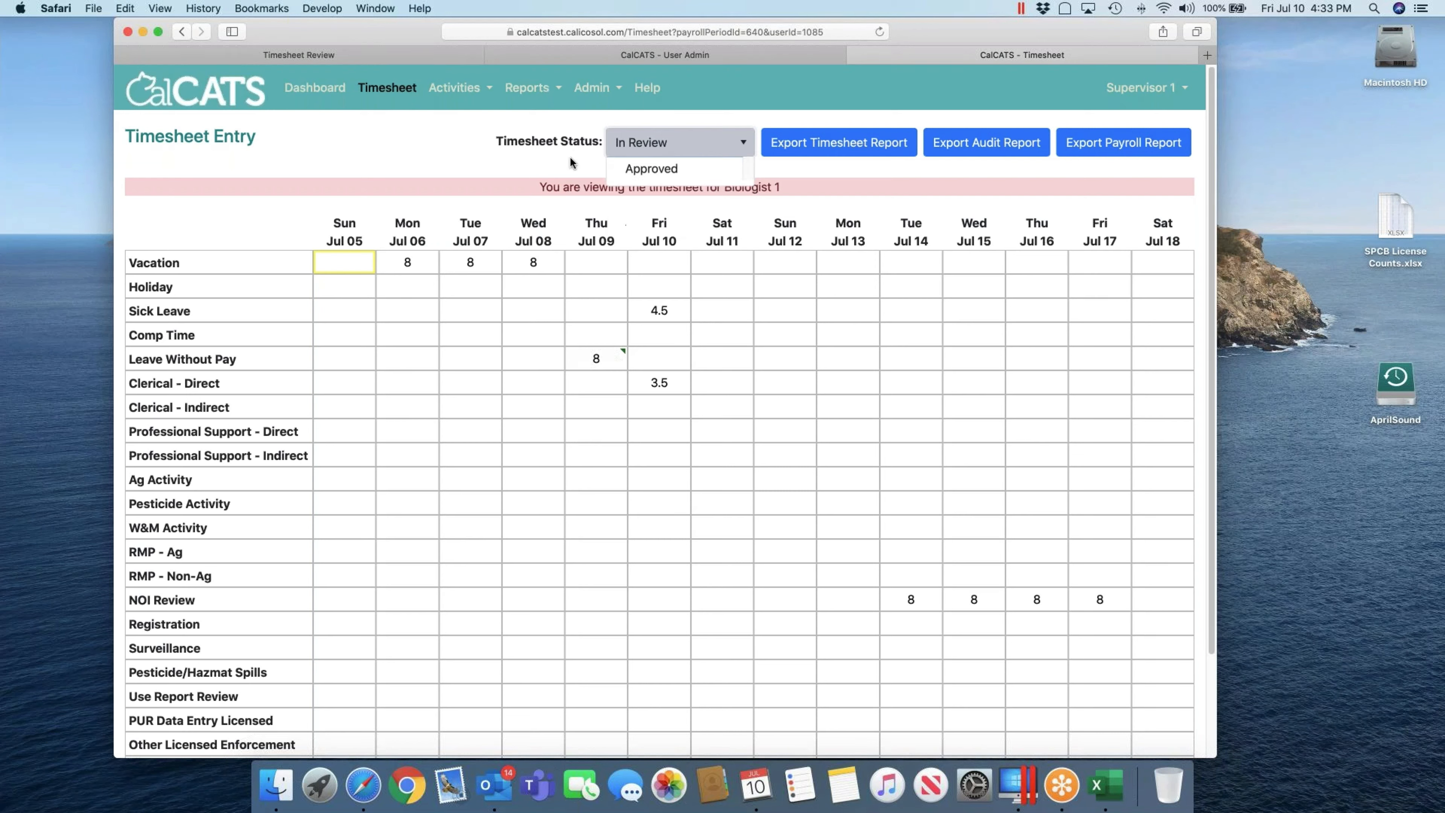
click(681, 146)
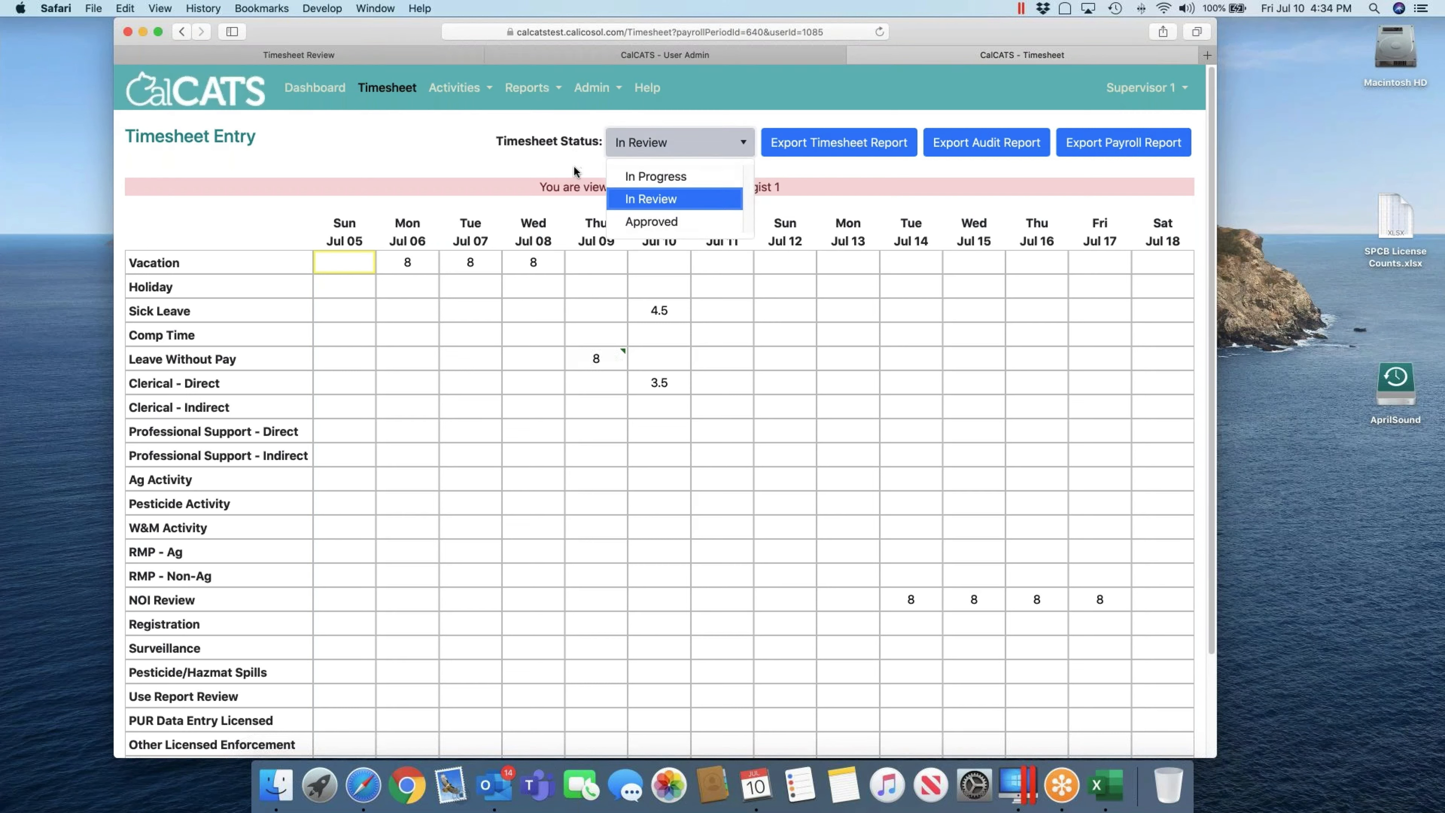
click(585, 174)
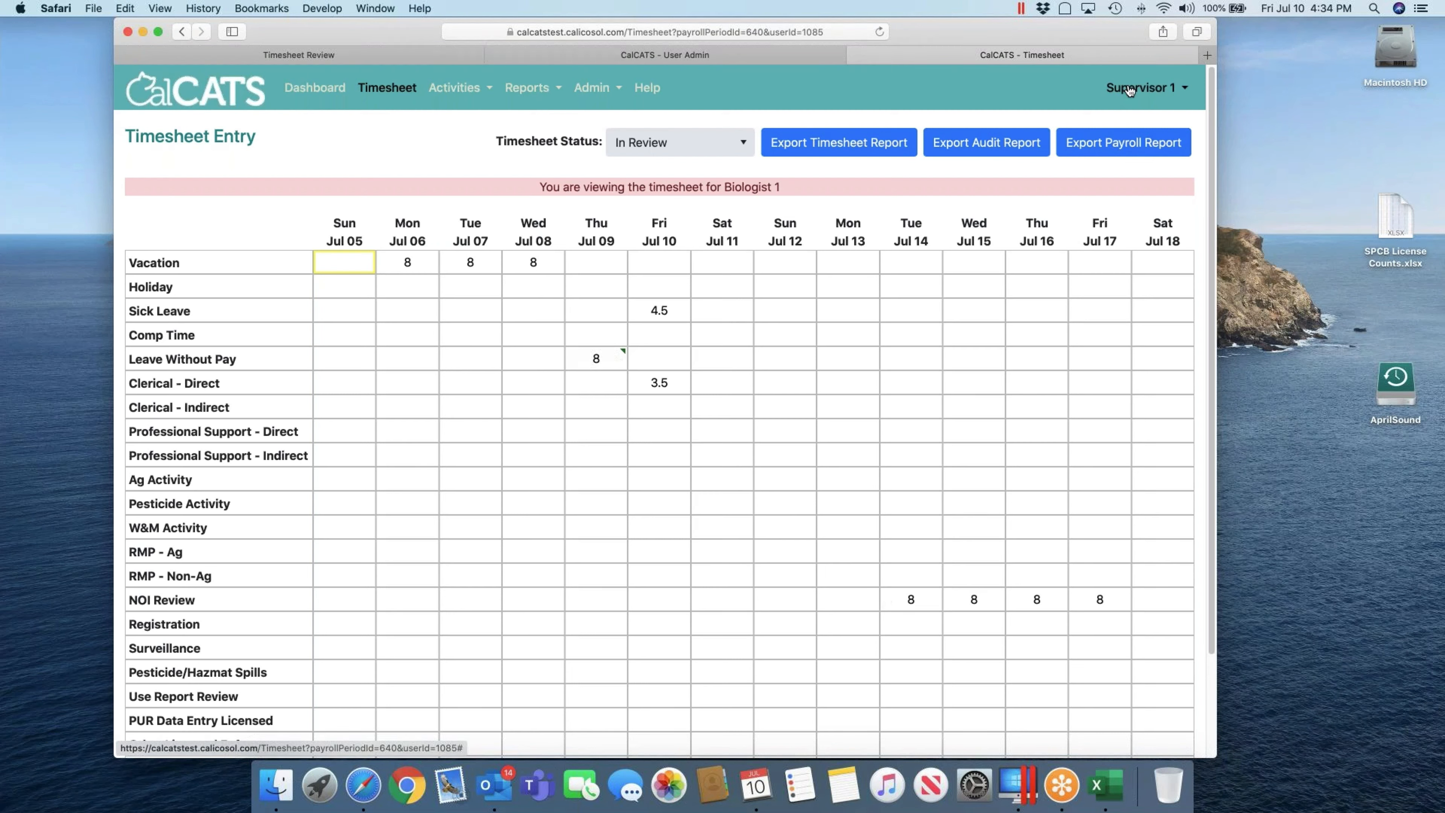
Step: Use Log In As... to assume Biologist 1's identity
click(1141, 87)
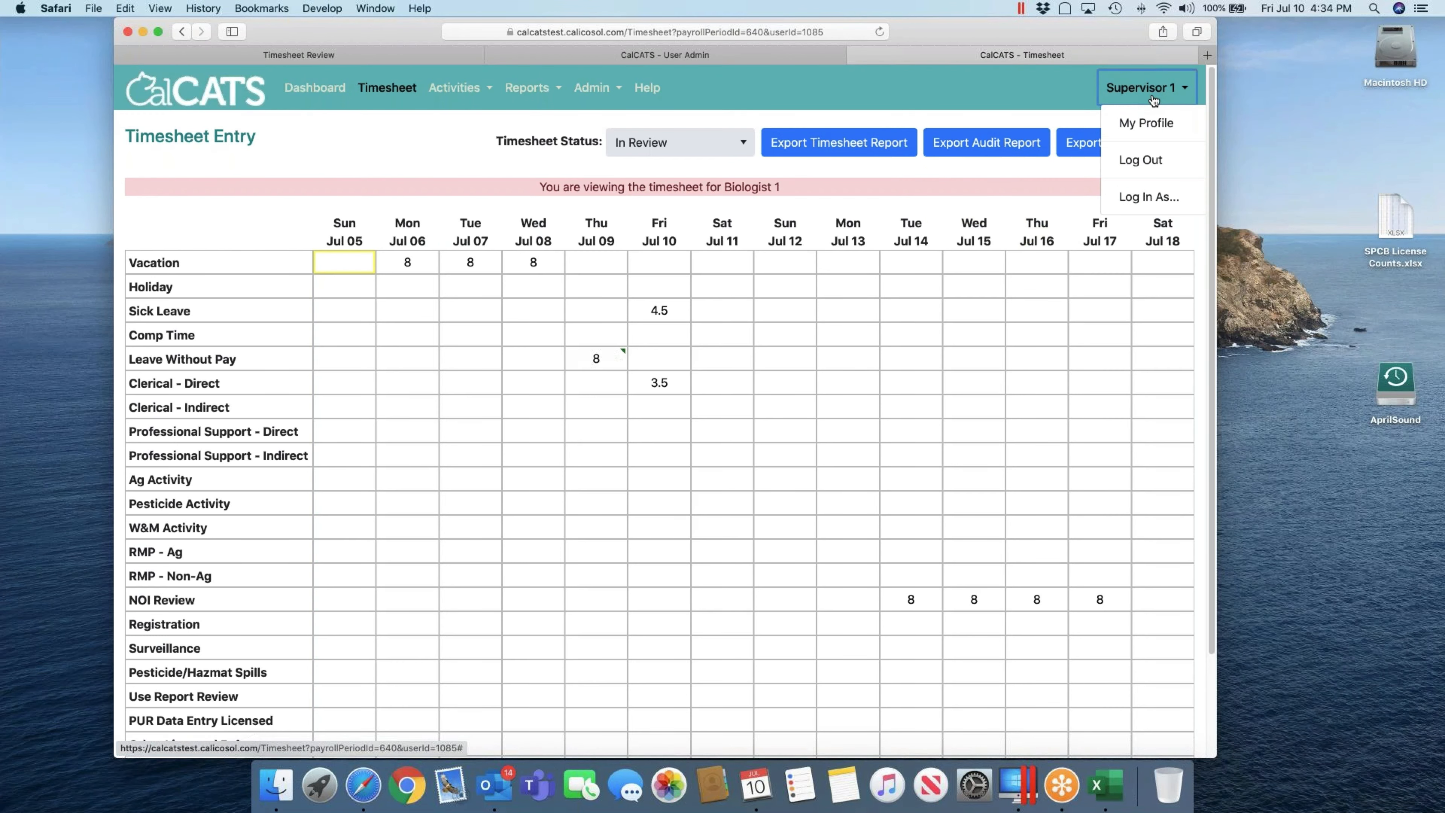
click(1149, 197)
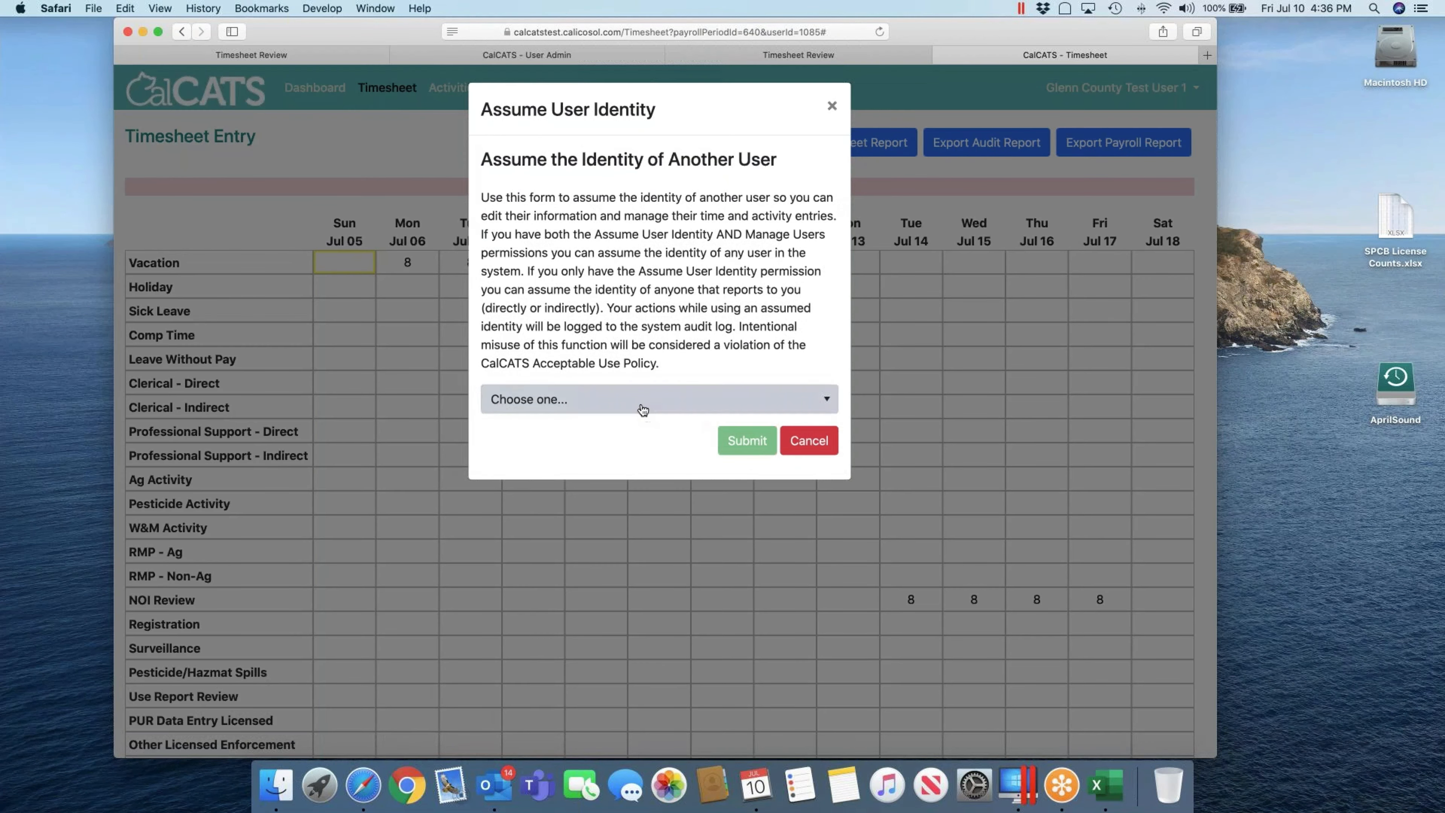
click(643, 401)
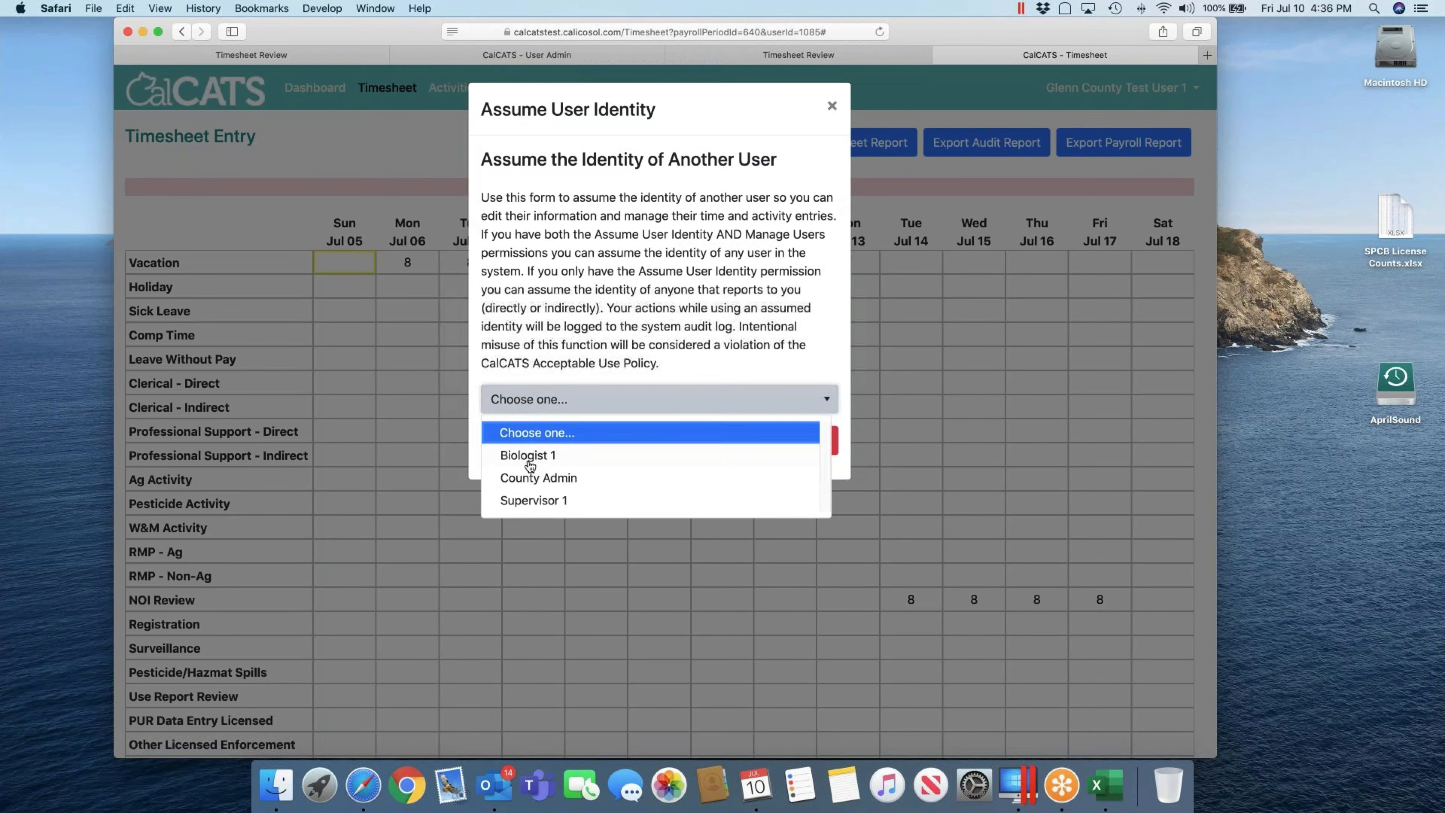
click(529, 455)
click(742, 441)
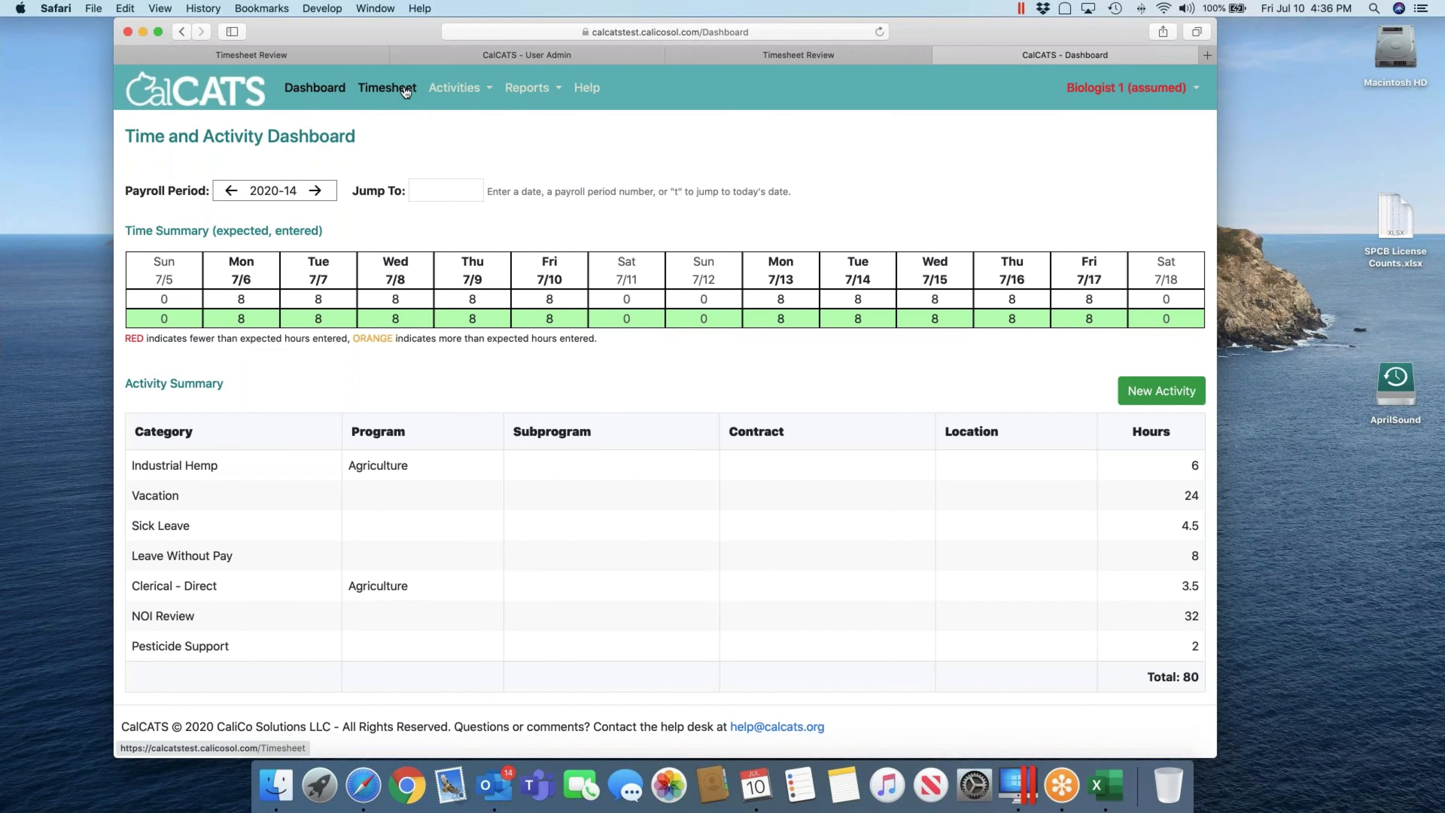
Step: As Biologist 1, try to reopen the timesheet as In Progress and dismiss the validation message
click(392, 87)
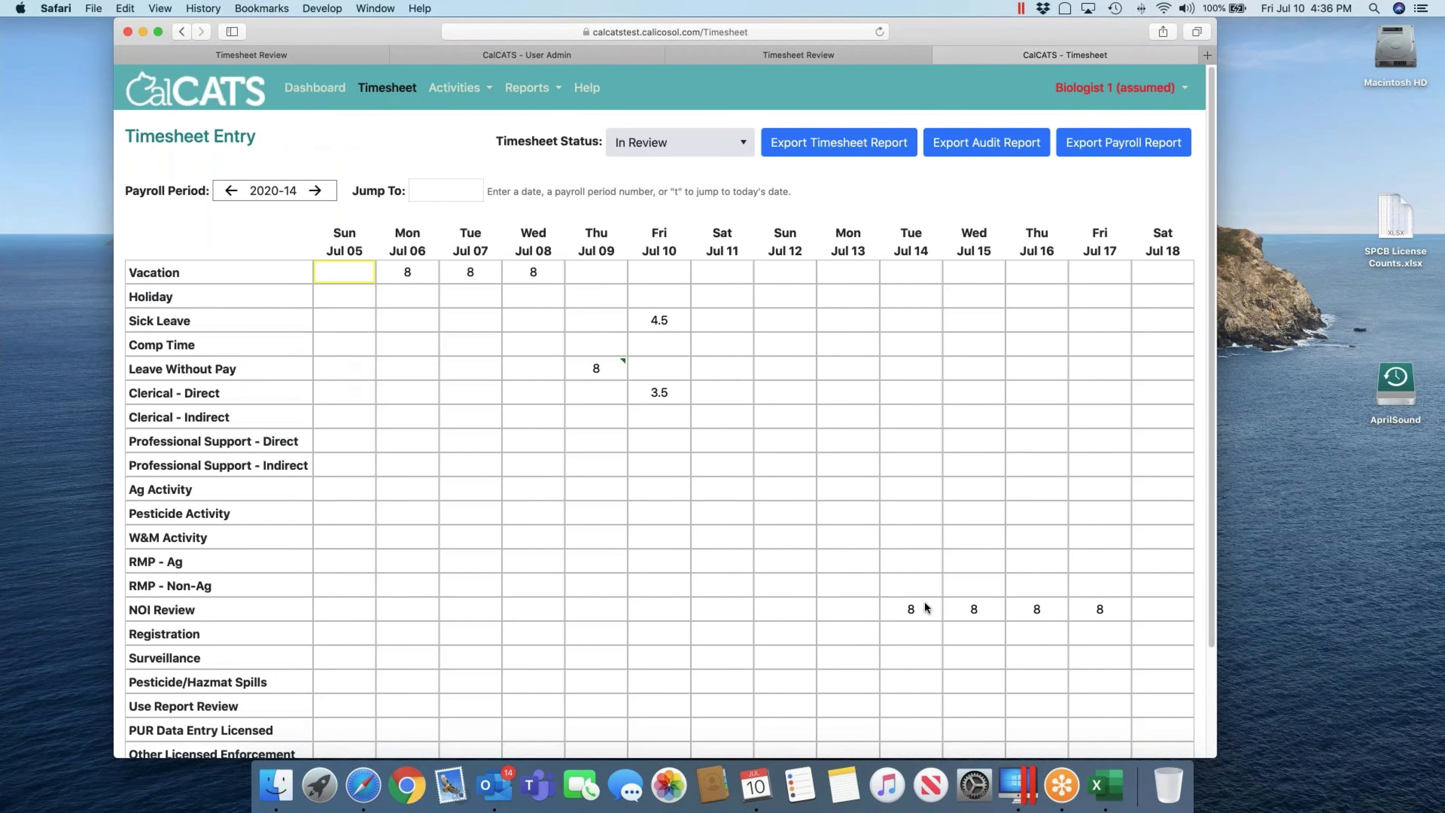
click(911, 608)
click(680, 142)
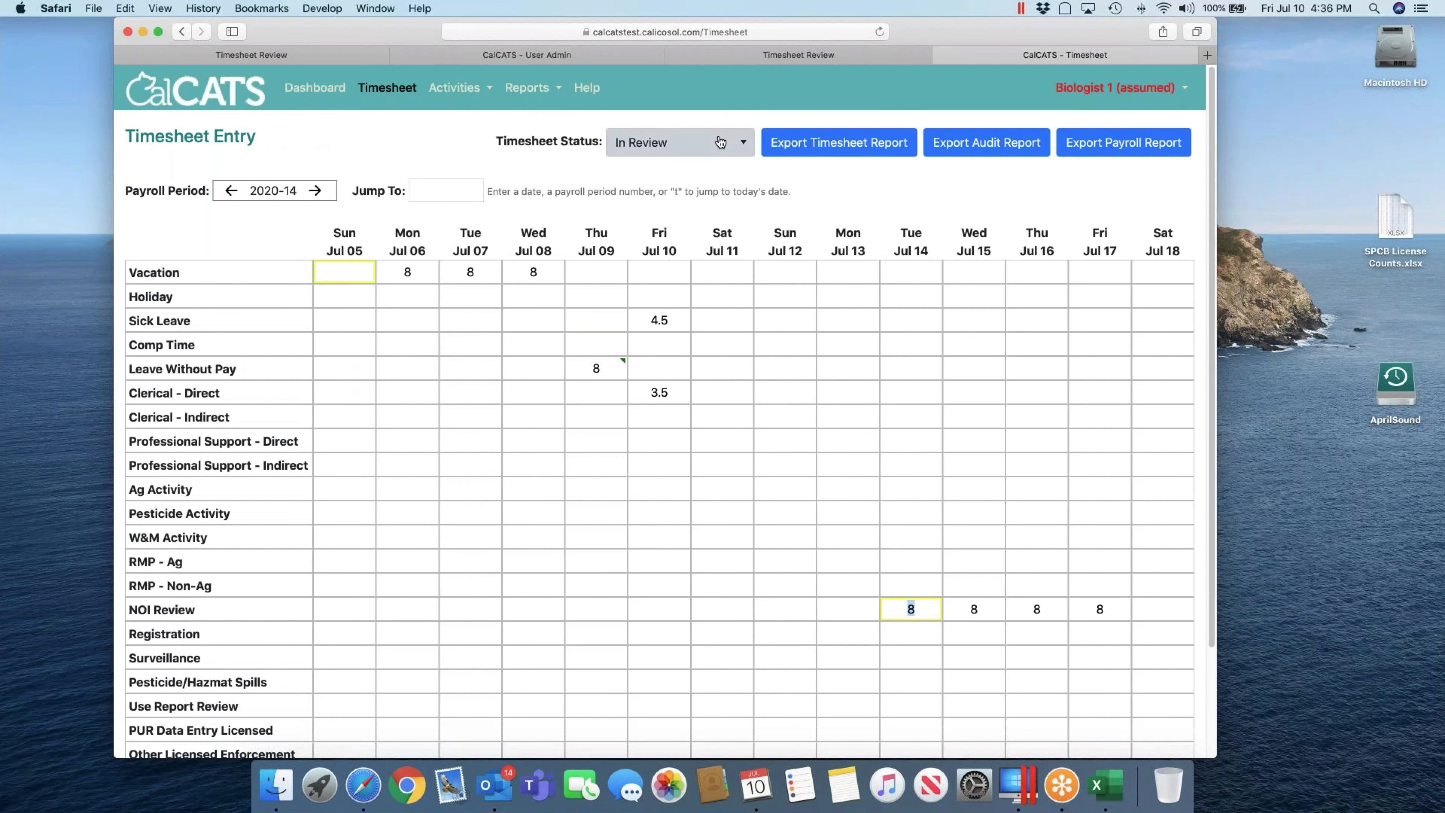
click(637, 175)
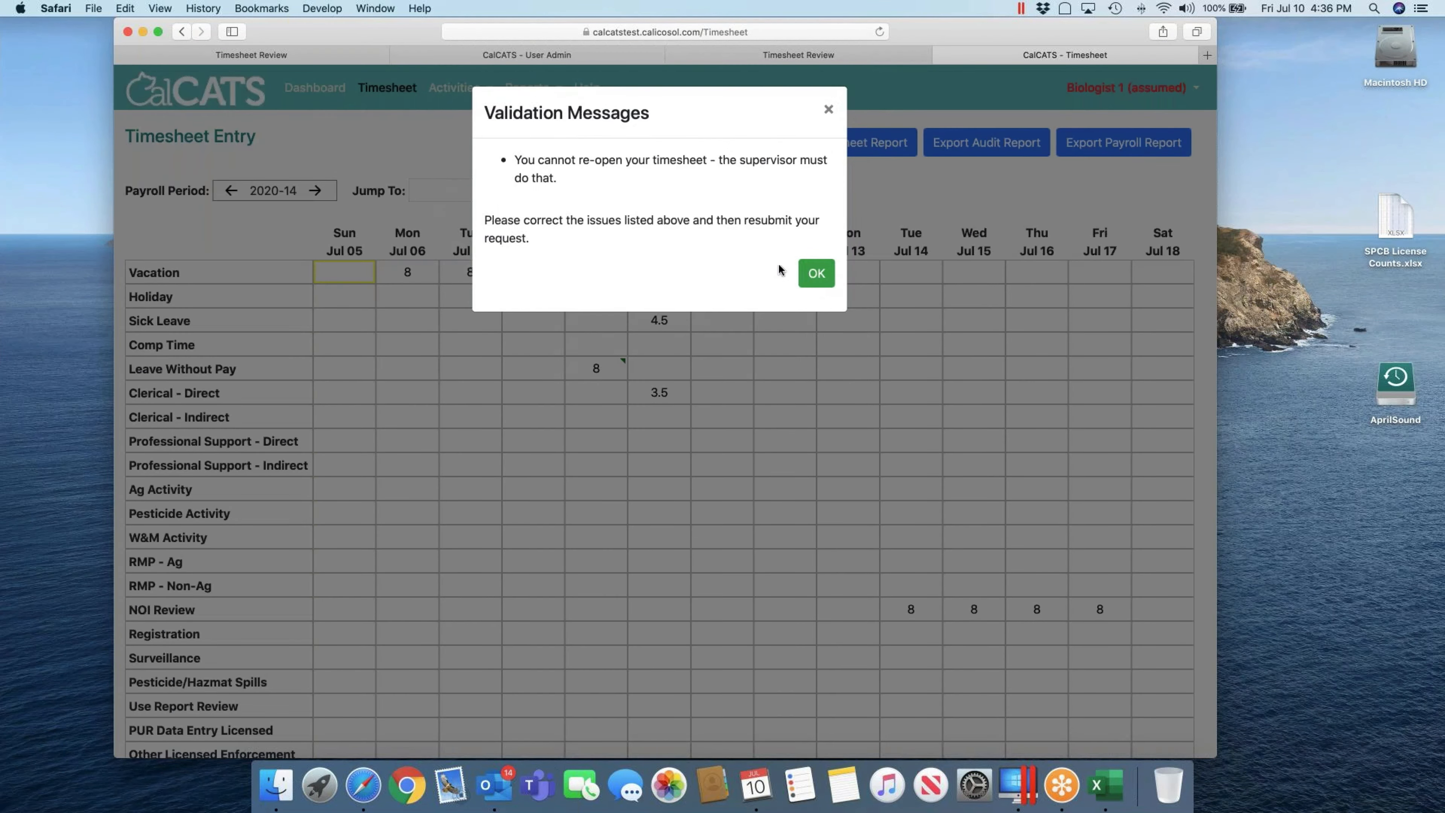
click(816, 273)
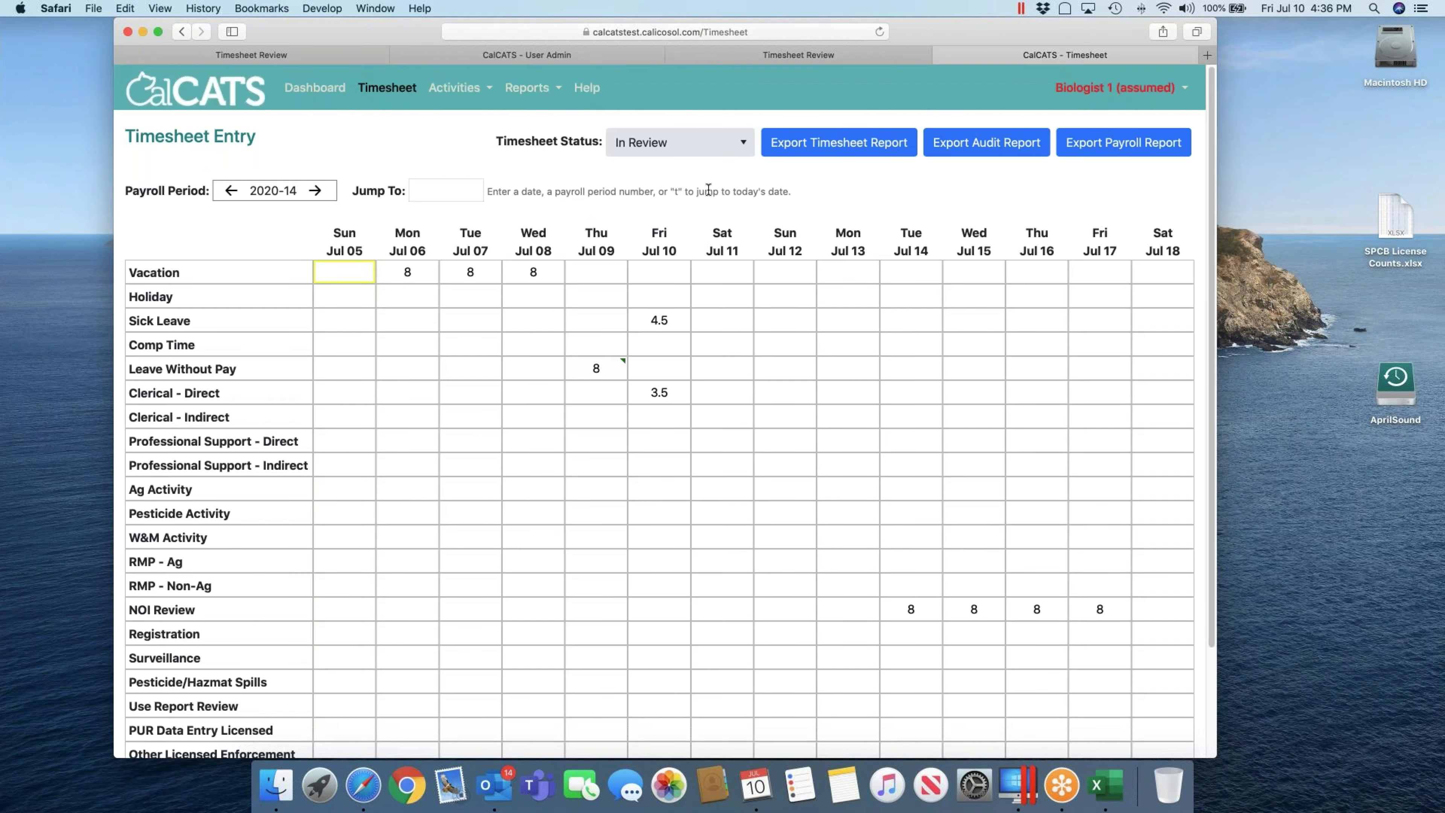
Step: Back as the supervisor, set Biologist 1's timesheet to In Progress via Timesheet Review, then start Log In As
click(1086, 88)
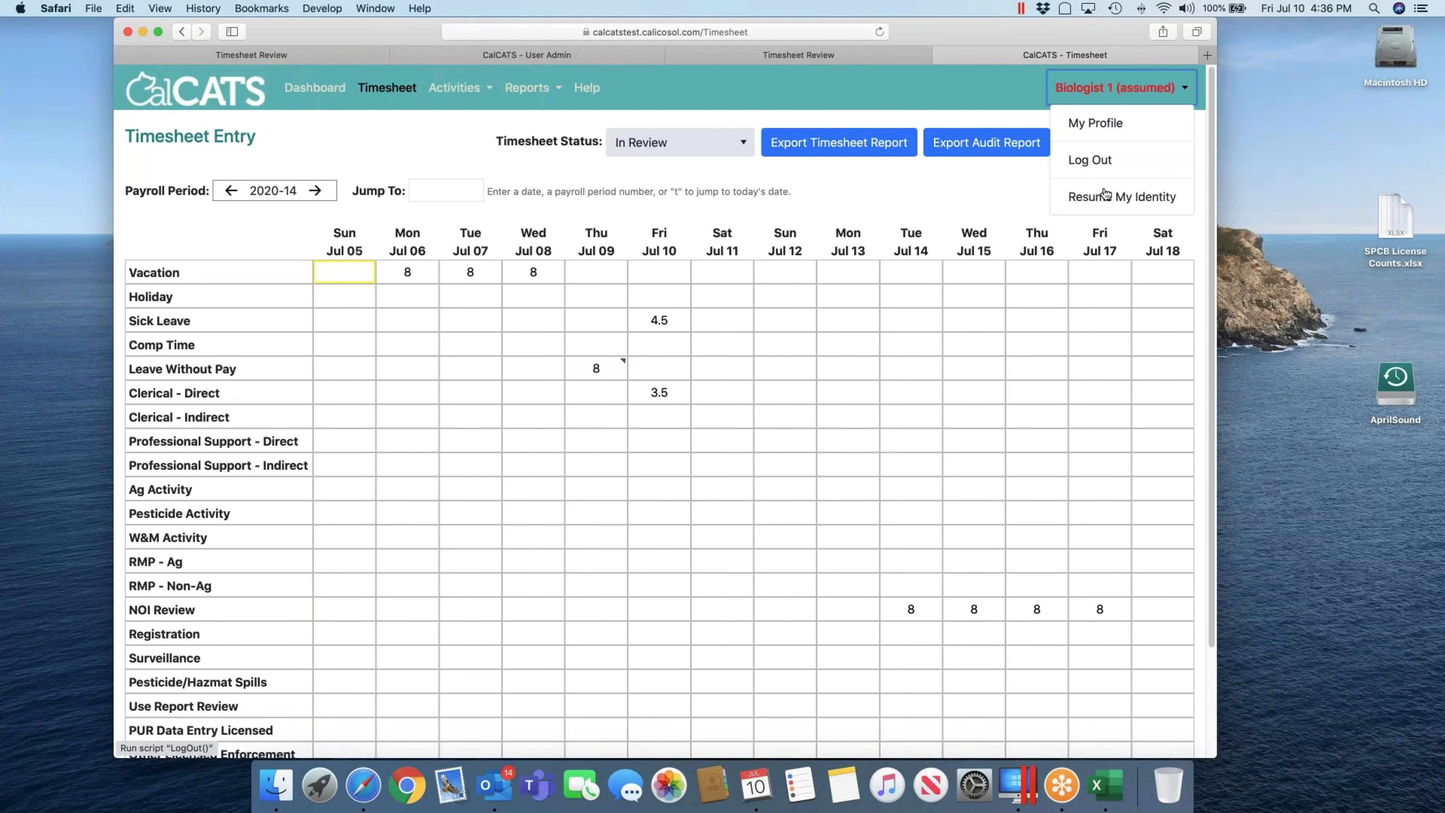
click(1103, 196)
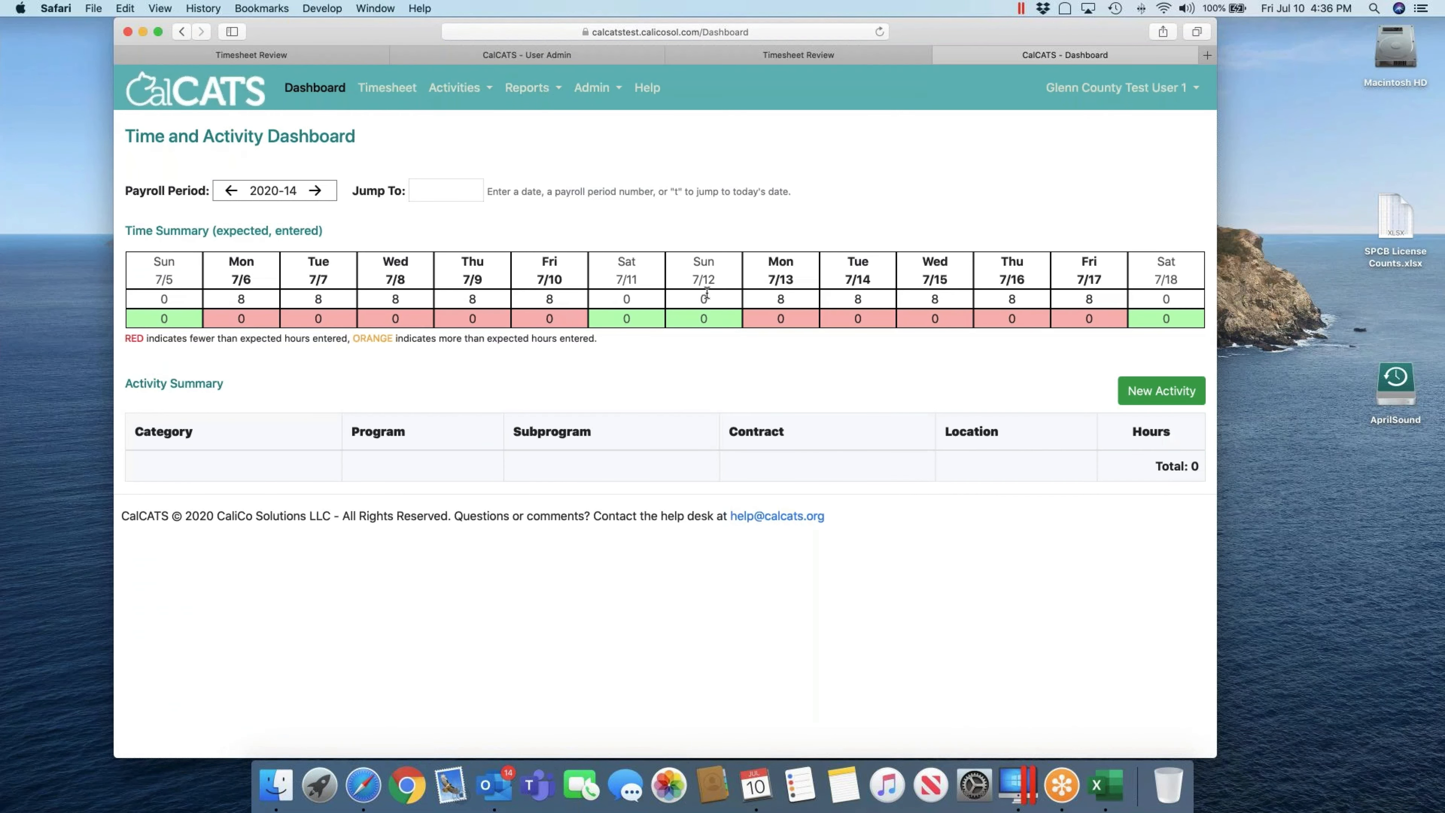
click(591, 86)
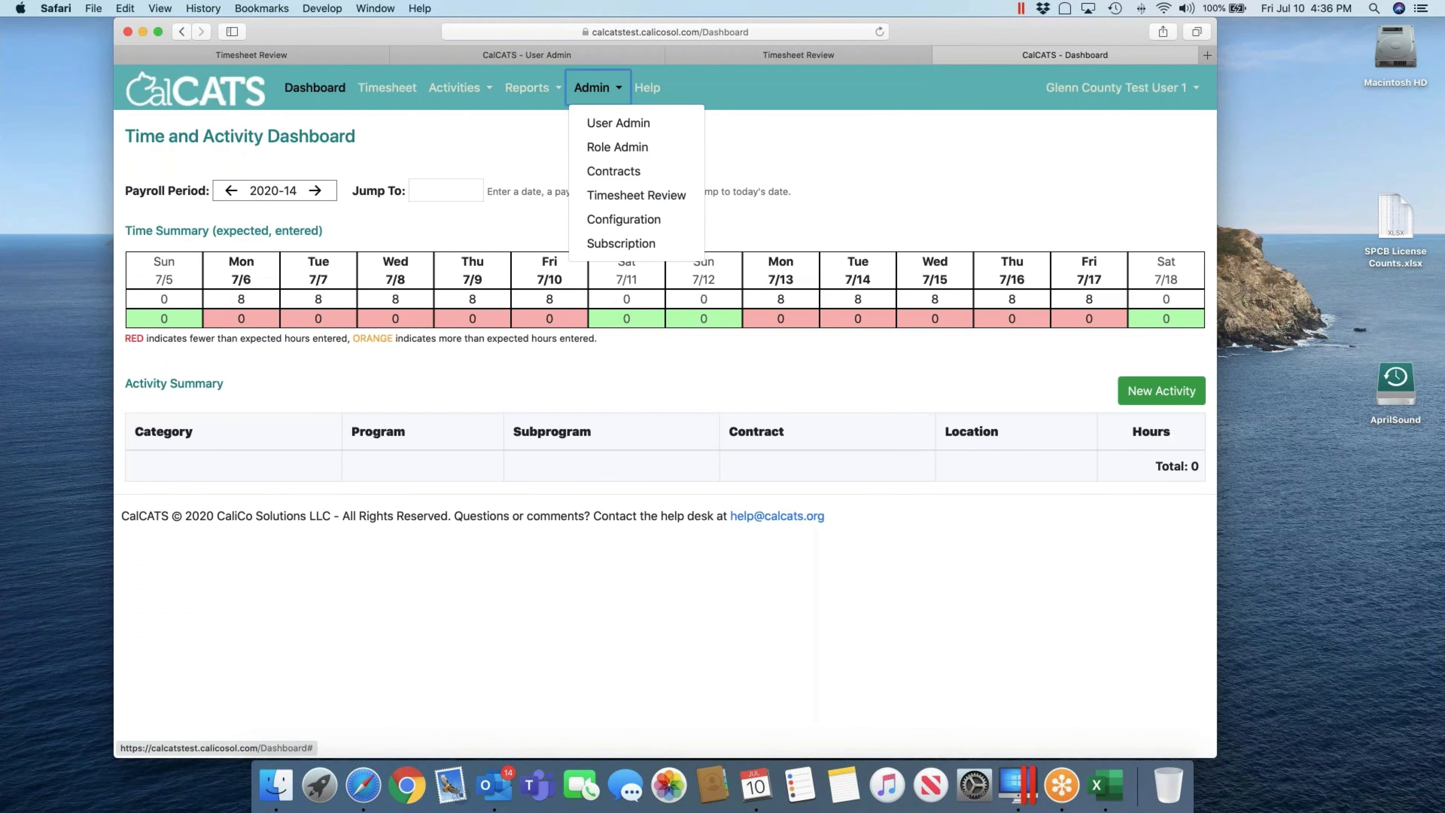
click(623, 194)
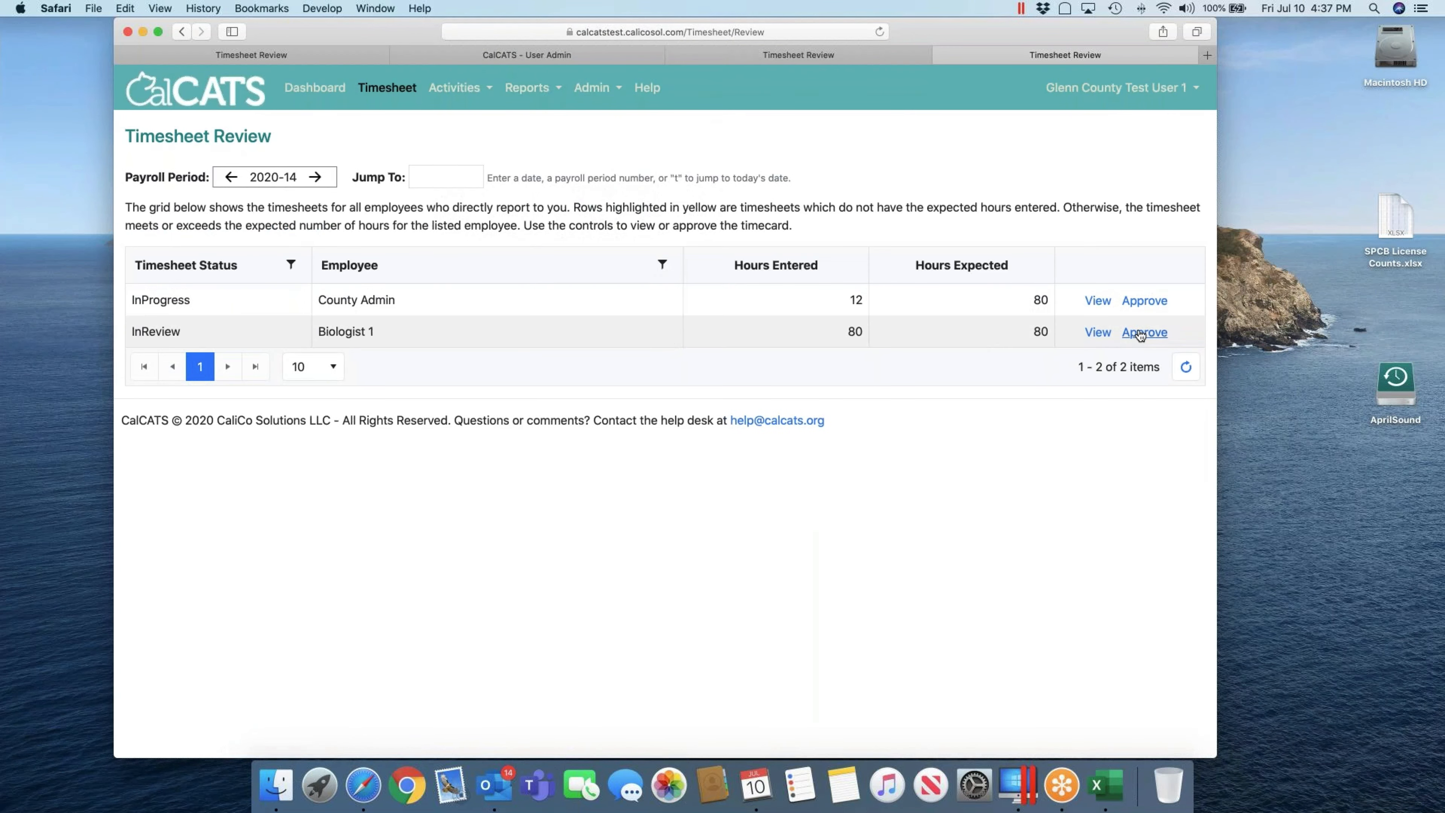
click(1098, 332)
click(654, 142)
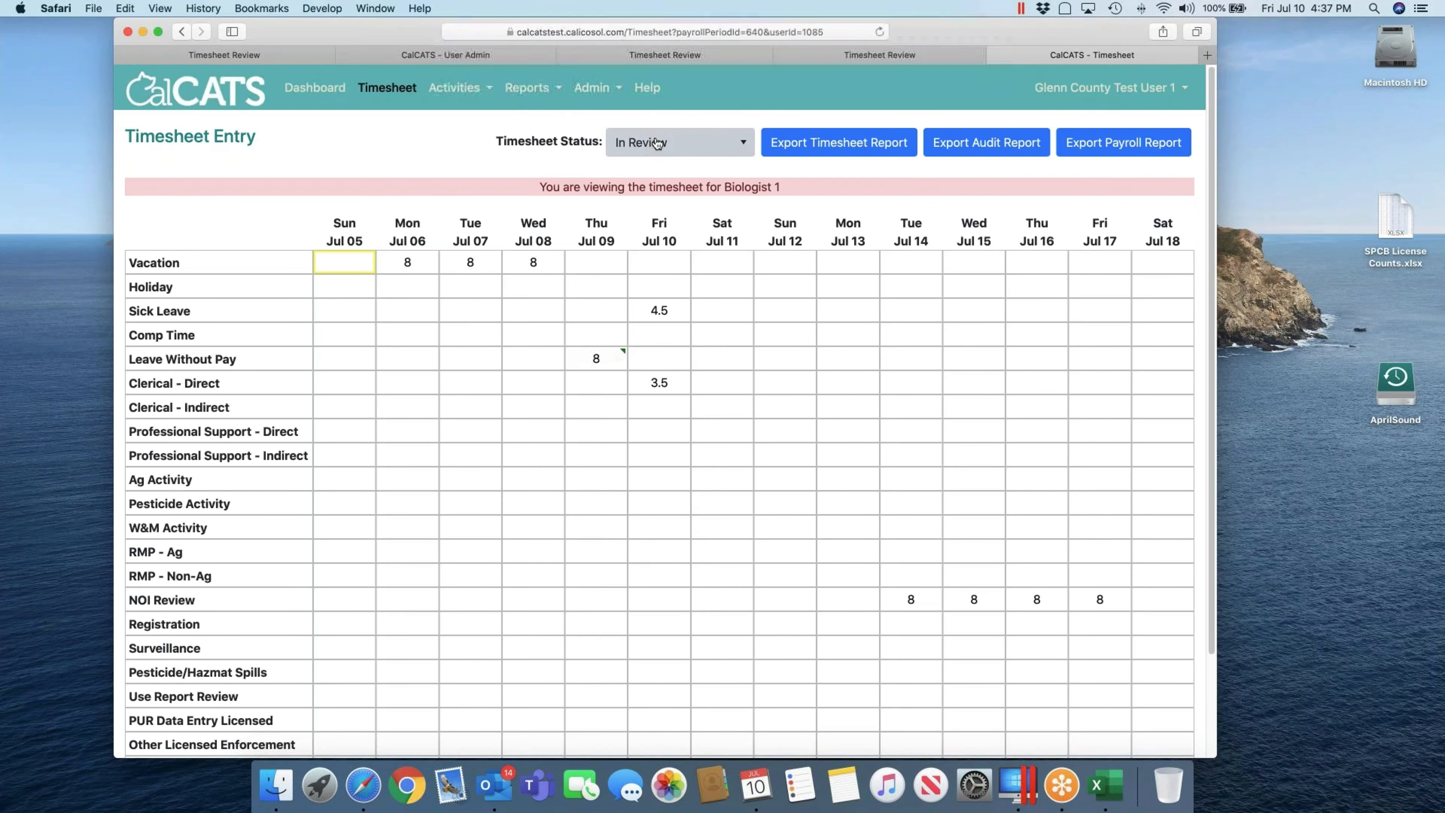
click(655, 171)
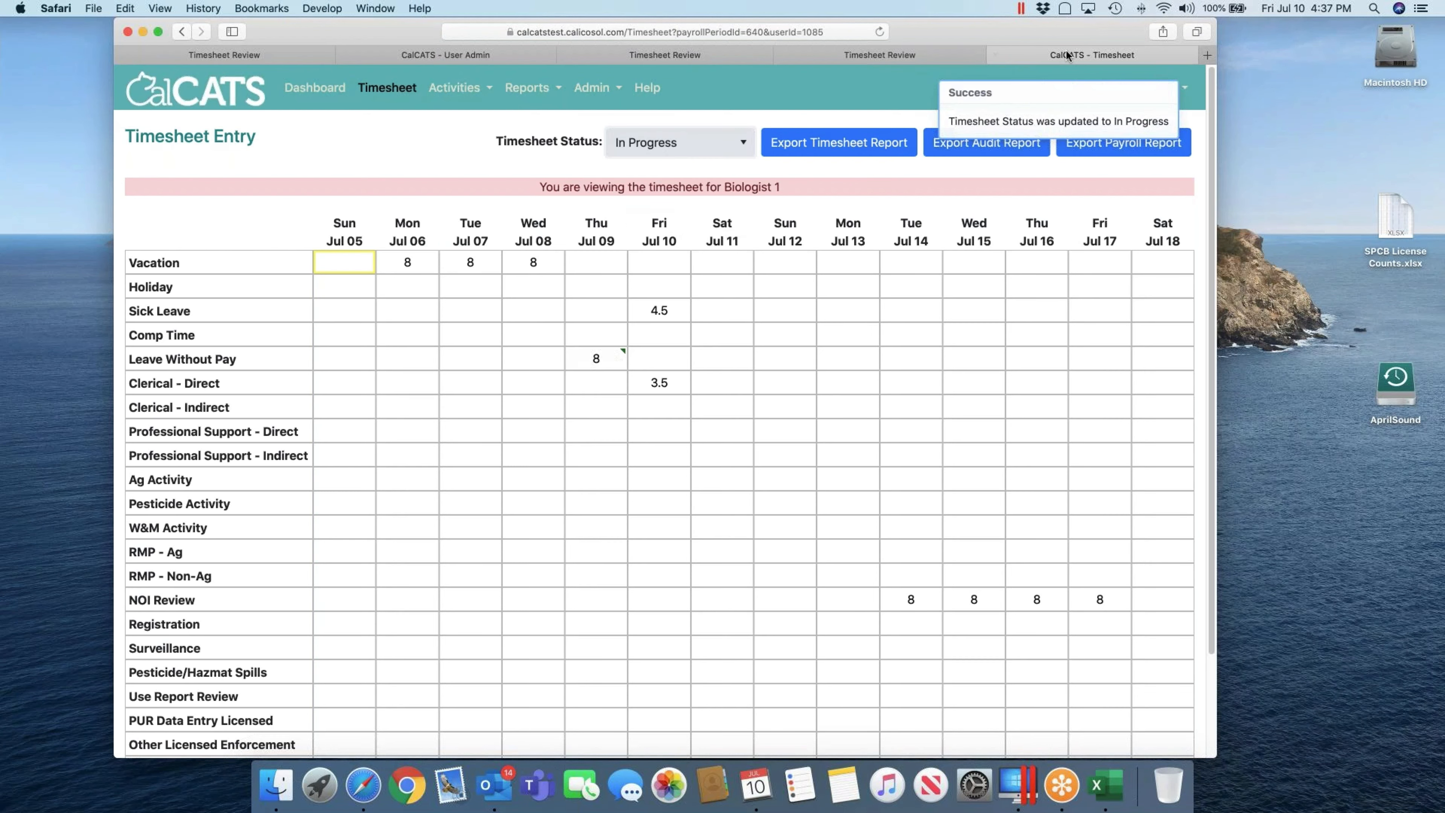
click(1188, 90)
click(1069, 197)
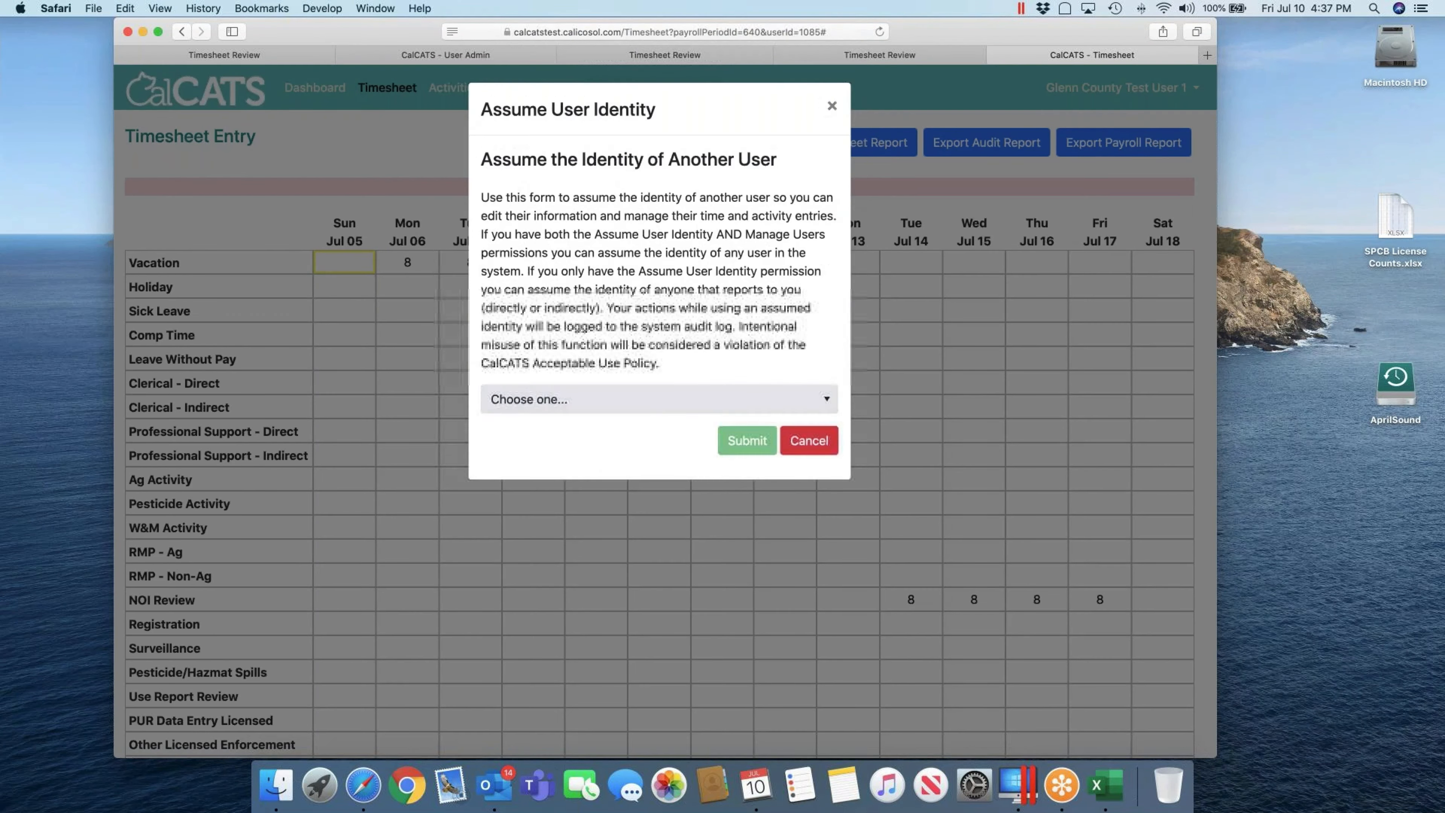
Step: Assume Biologist 1's identity and open their timesheet
click(641, 400)
click(603, 455)
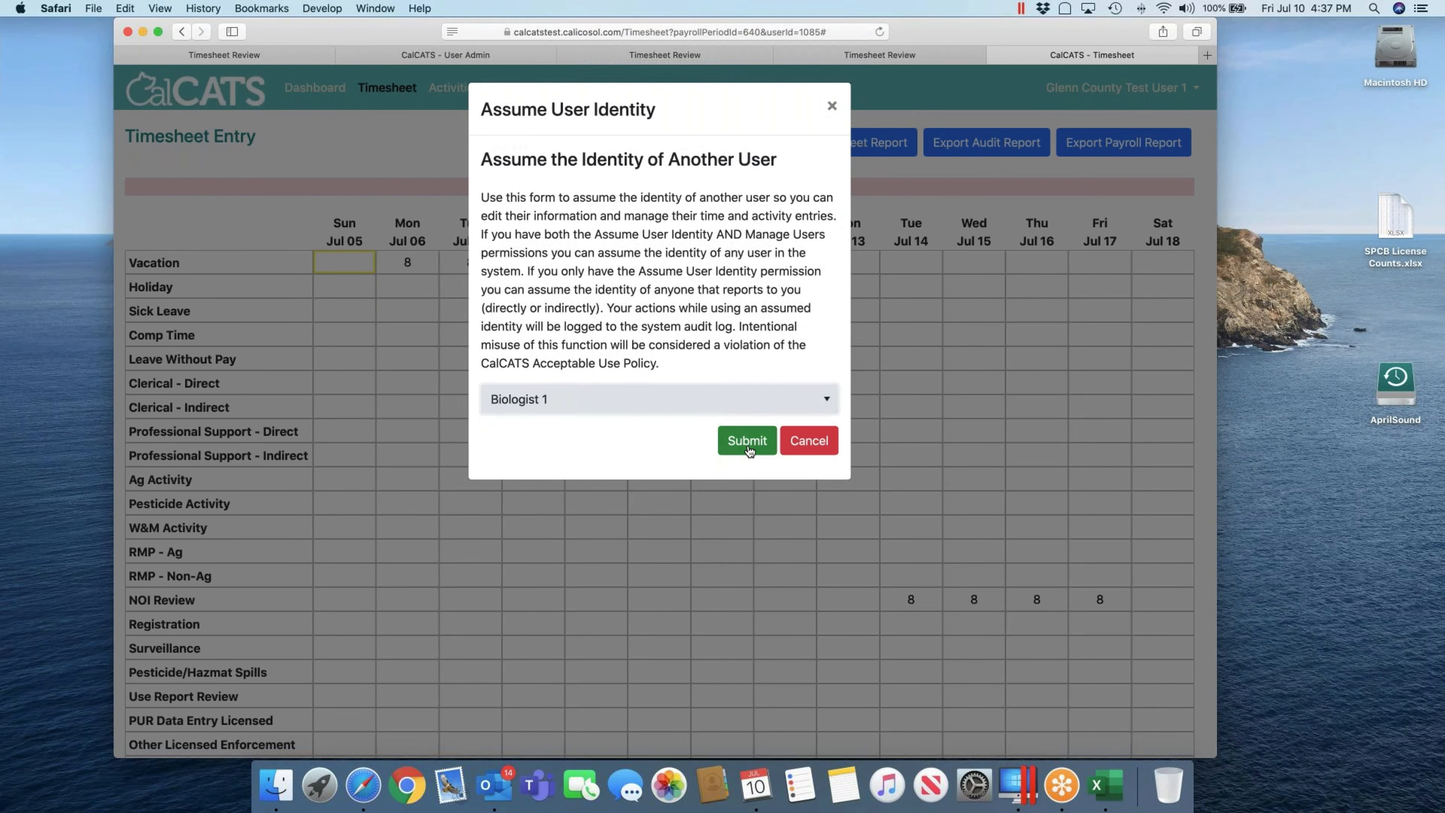
click(746, 441)
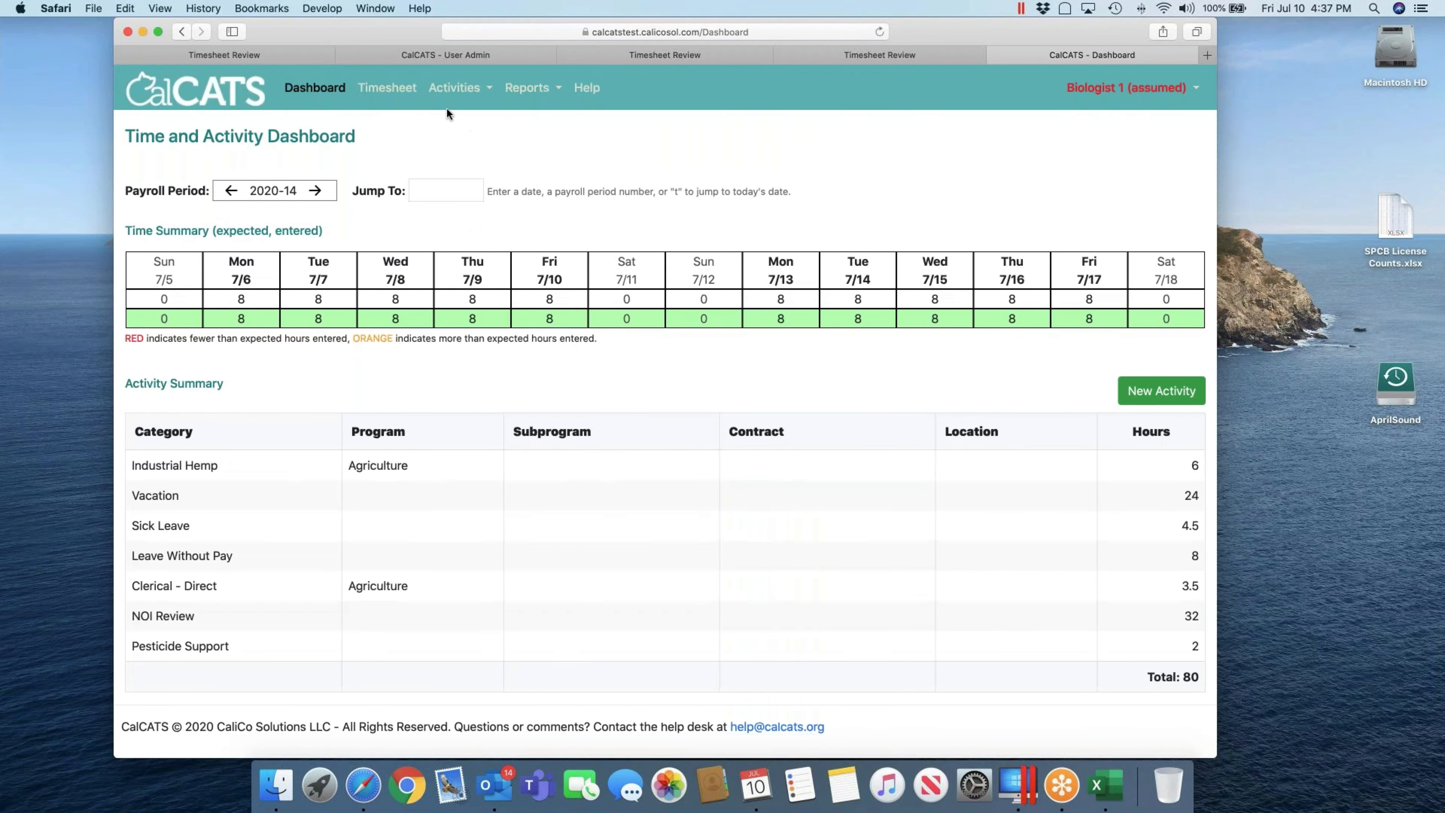
click(398, 90)
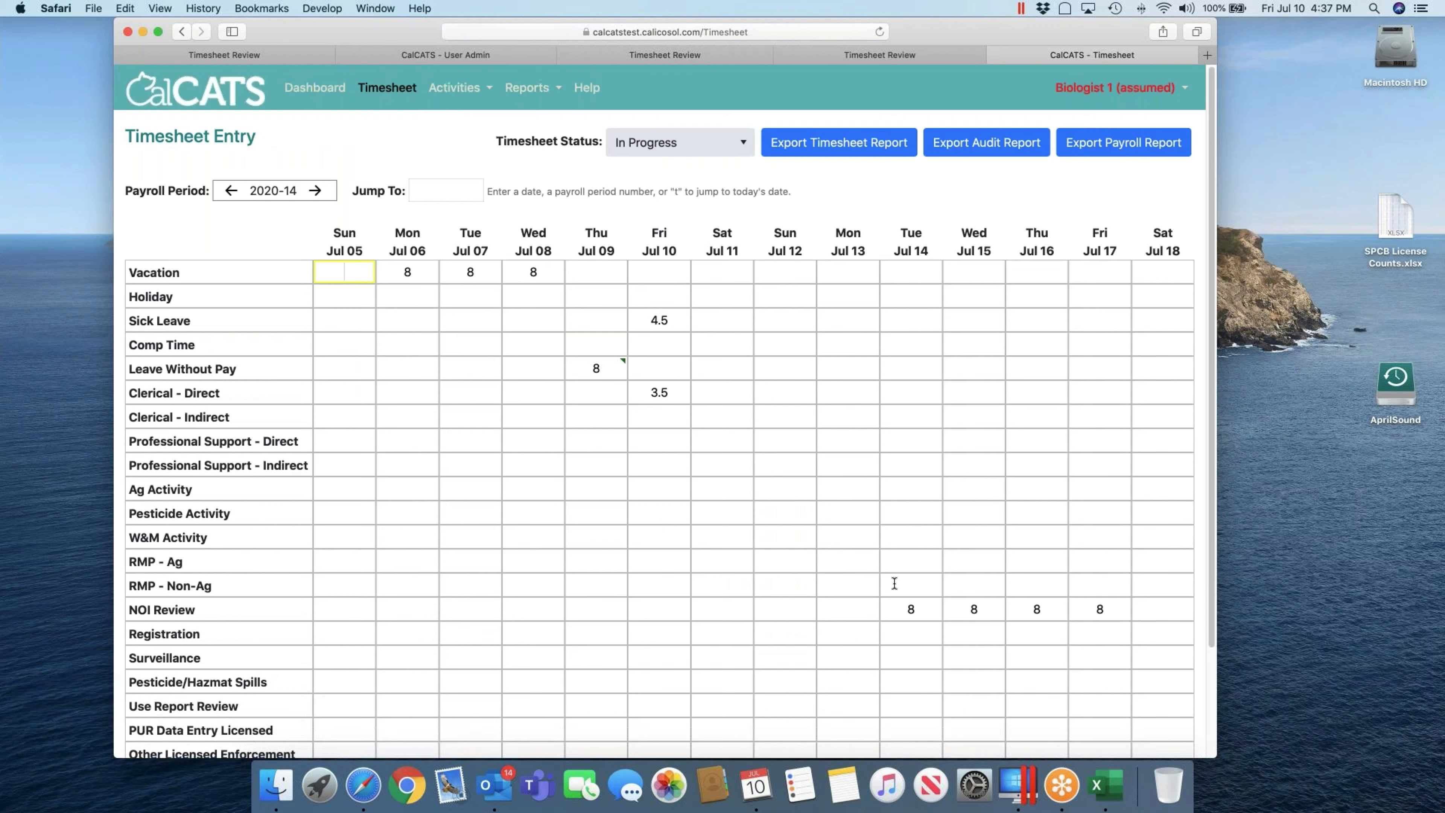
Step: Move Tue Jul 14's 8 hours from NOI Review to RMP - Ag
click(896, 608)
key(BackSpace)
click(908, 558)
text(8)
key(Tab)
key(Left)
key(Up)
key(Up)
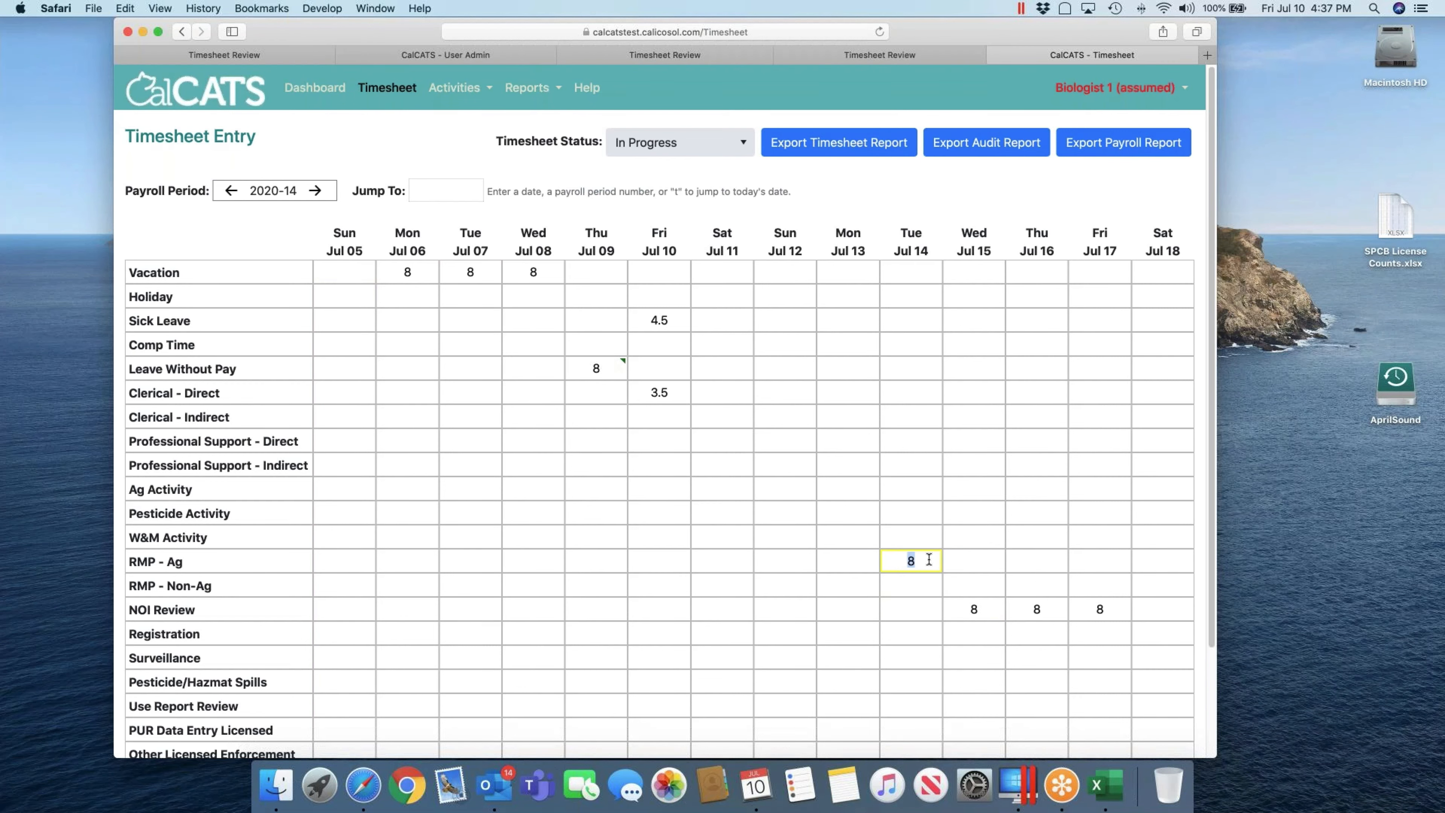
Step: Add the remark 'Moved from NOI Review by County Admin' to the RMP - Ag Jul 14 hours
double_click(929, 559)
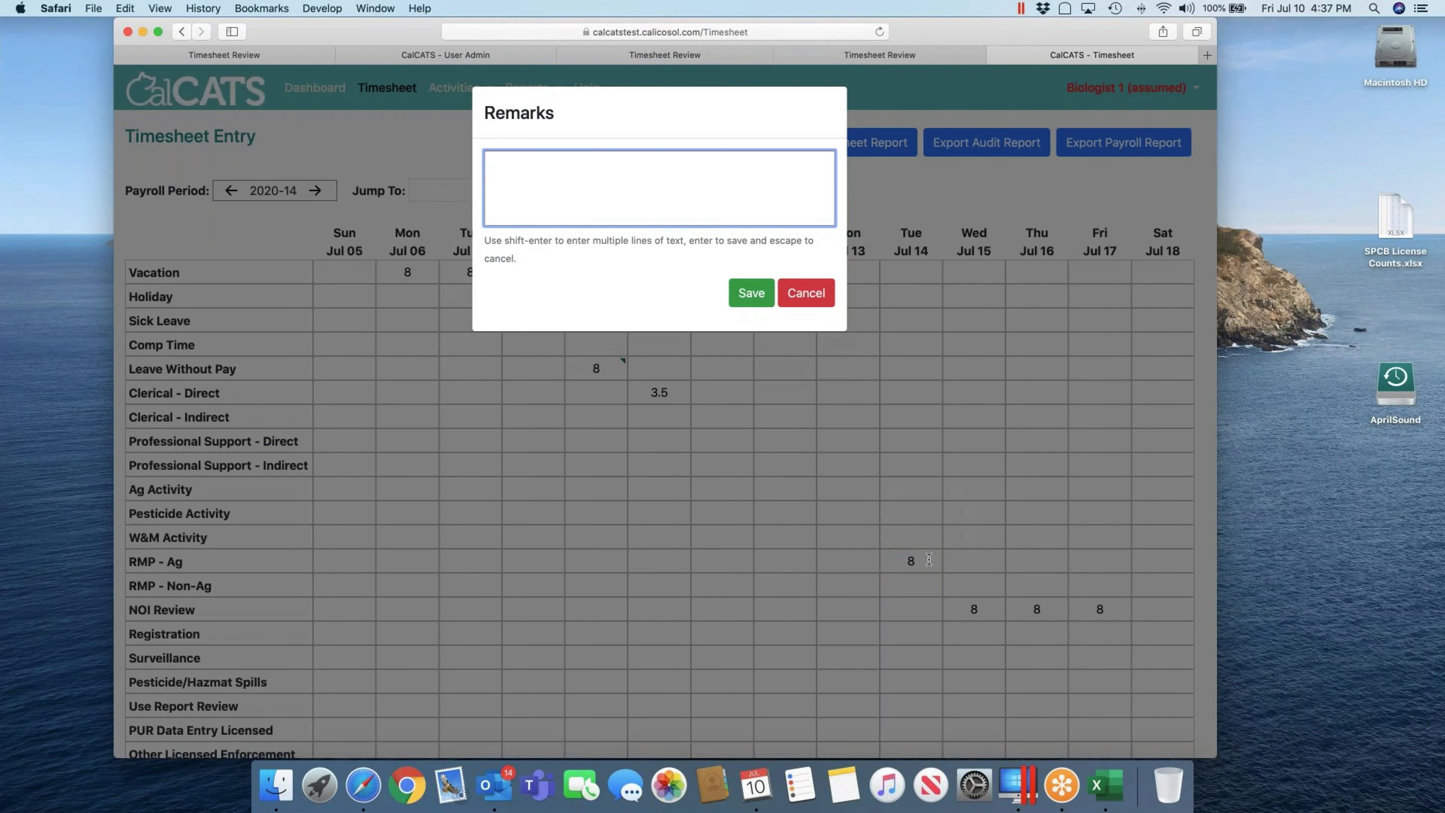
text(Moved from NOI Review by County Admin)
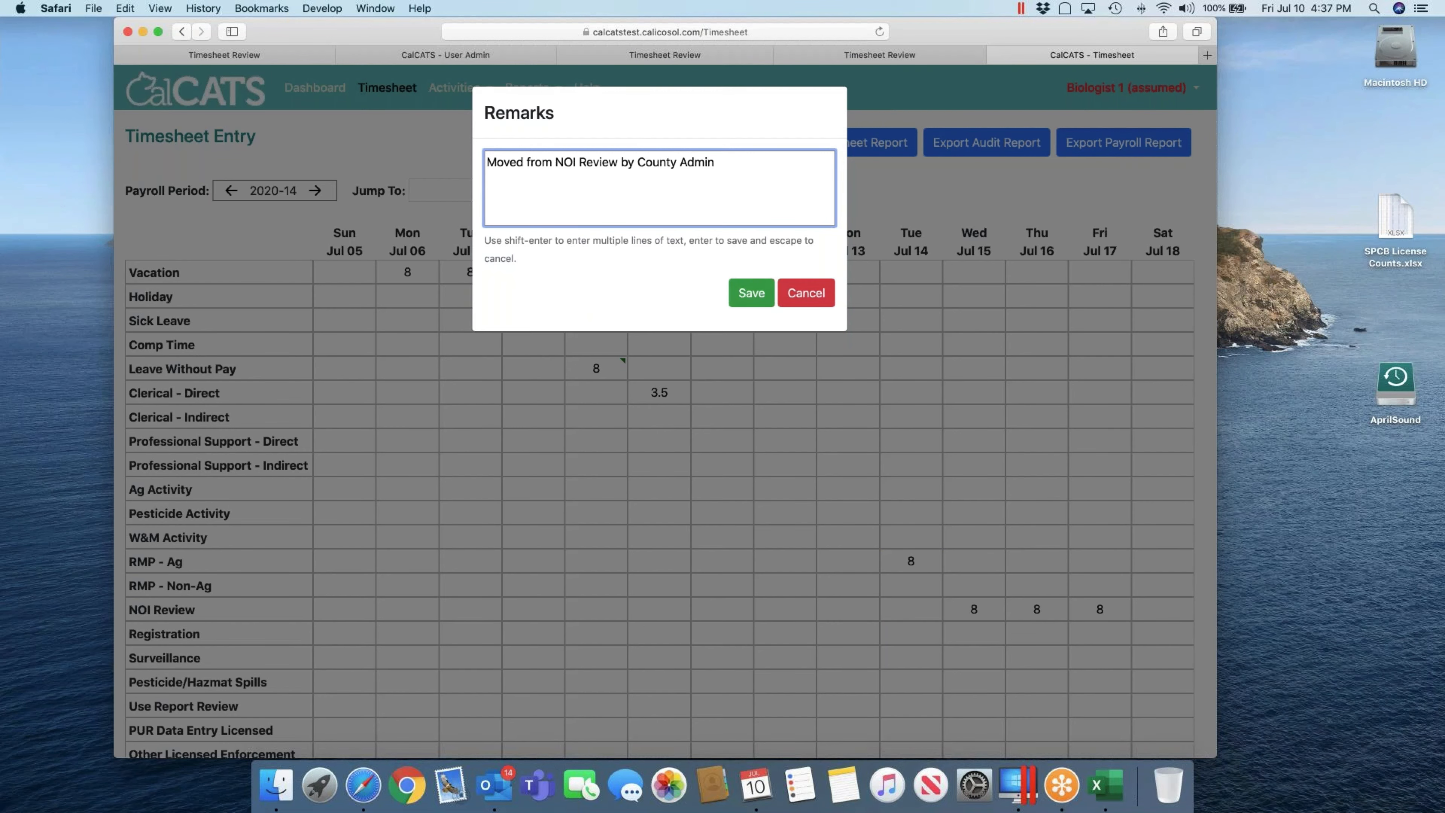
click(752, 293)
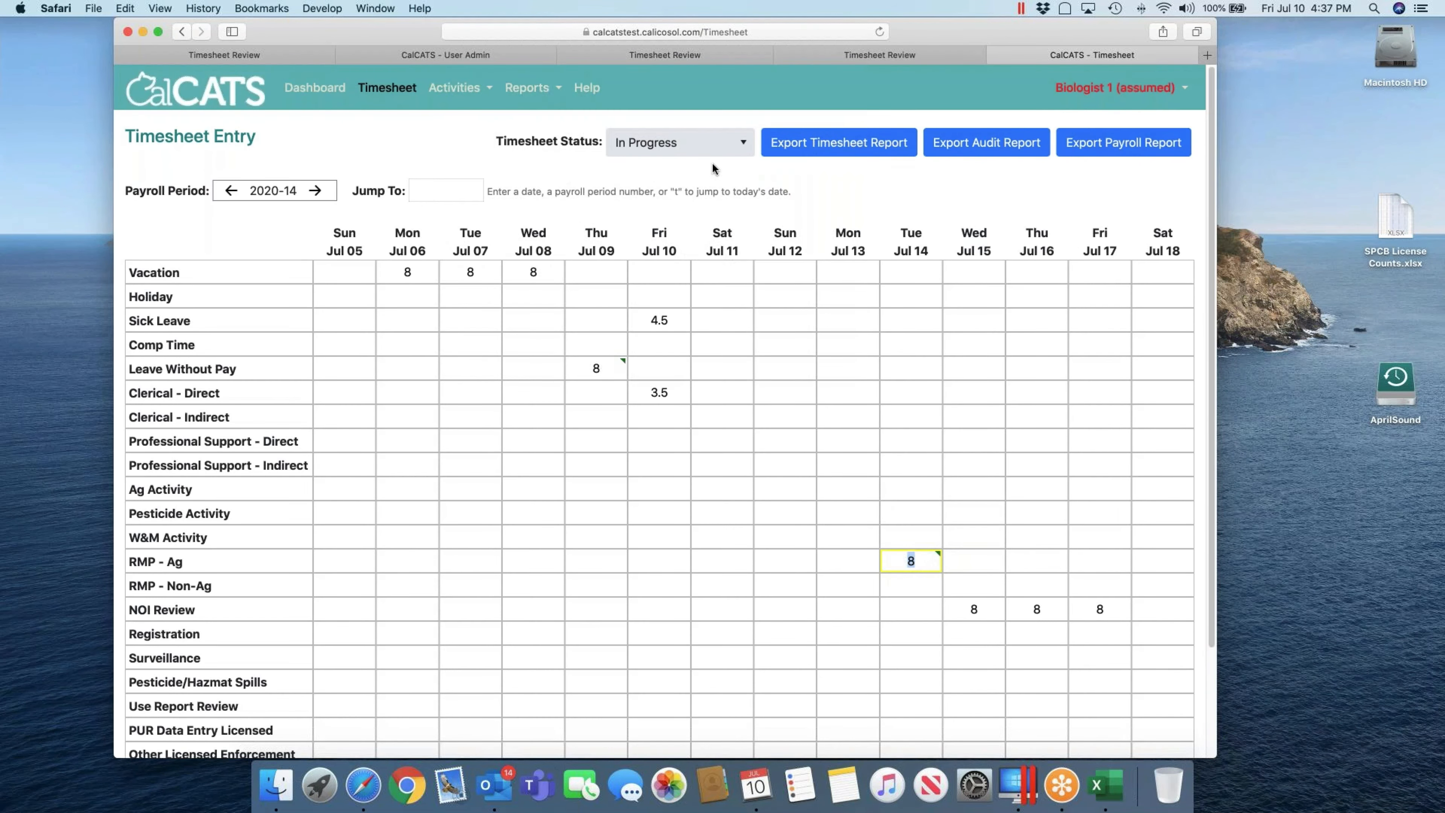
Step: Set Biologist 1's timesheet to In Review and resume the administrator's own identity
click(701, 149)
click(676, 198)
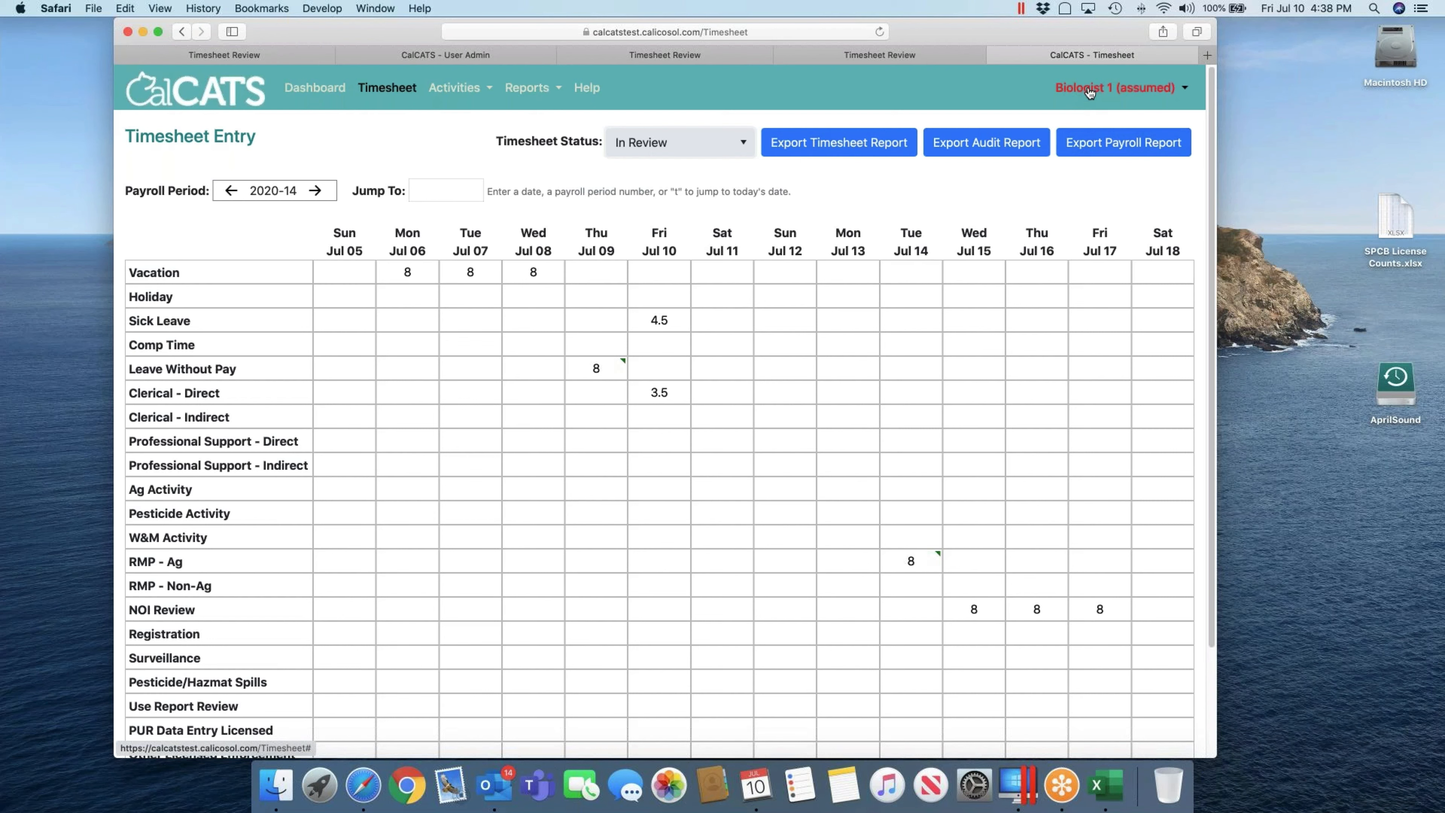
click(1079, 92)
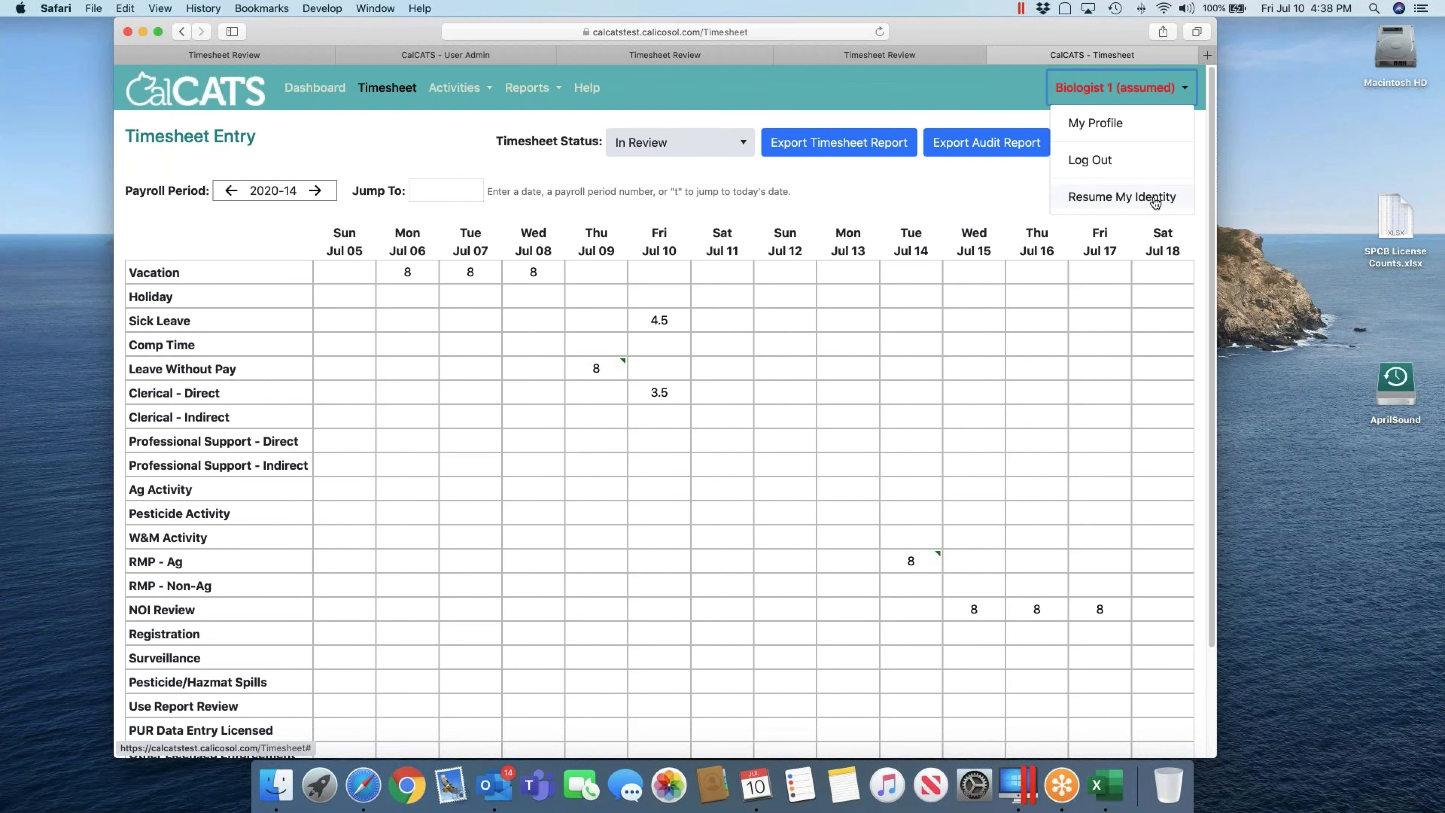
click(1155, 199)
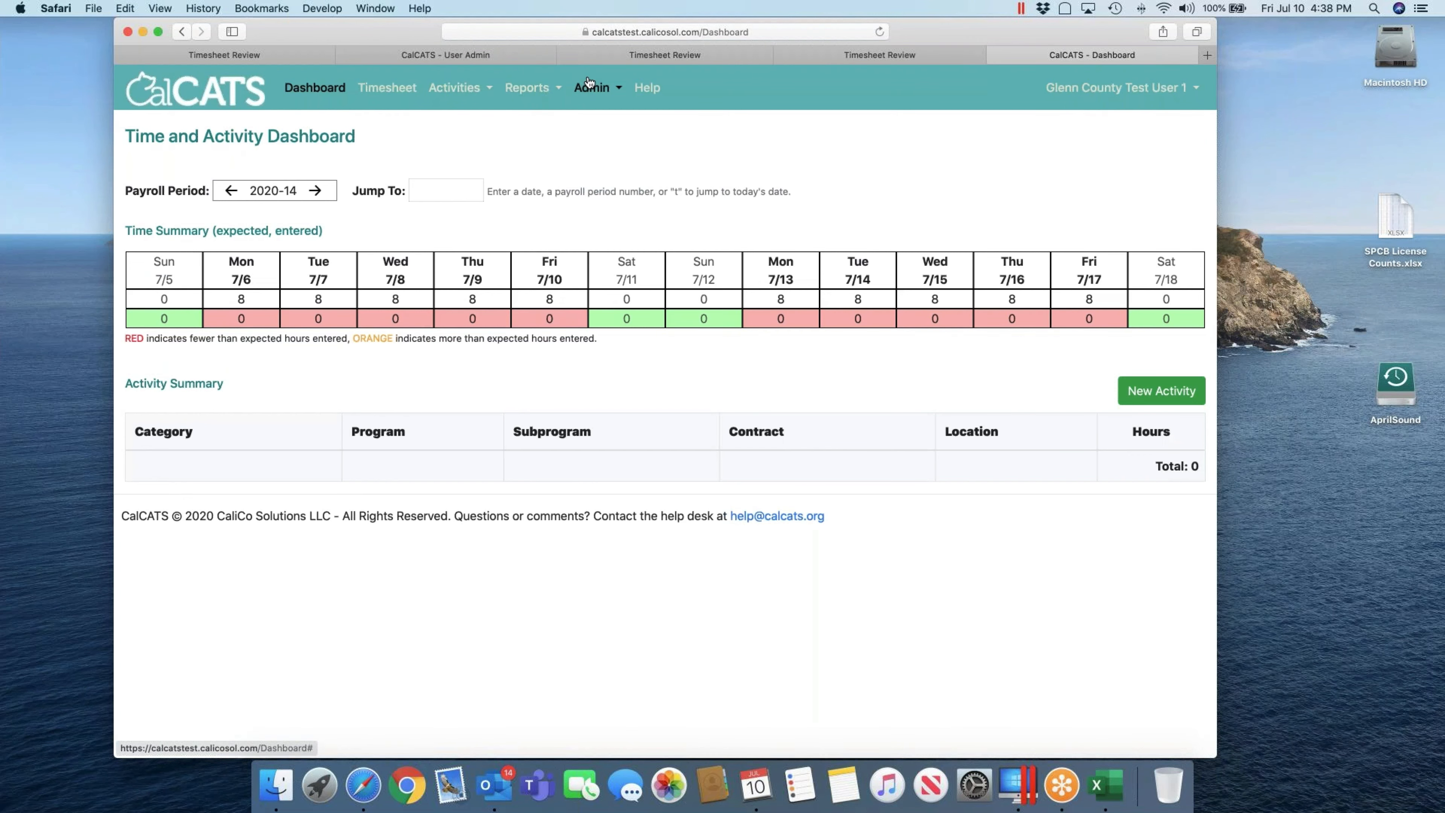
Step: Set Biologist 1's 2020-14 timesheet to Approved and return to the Timesheet Review list
click(595, 88)
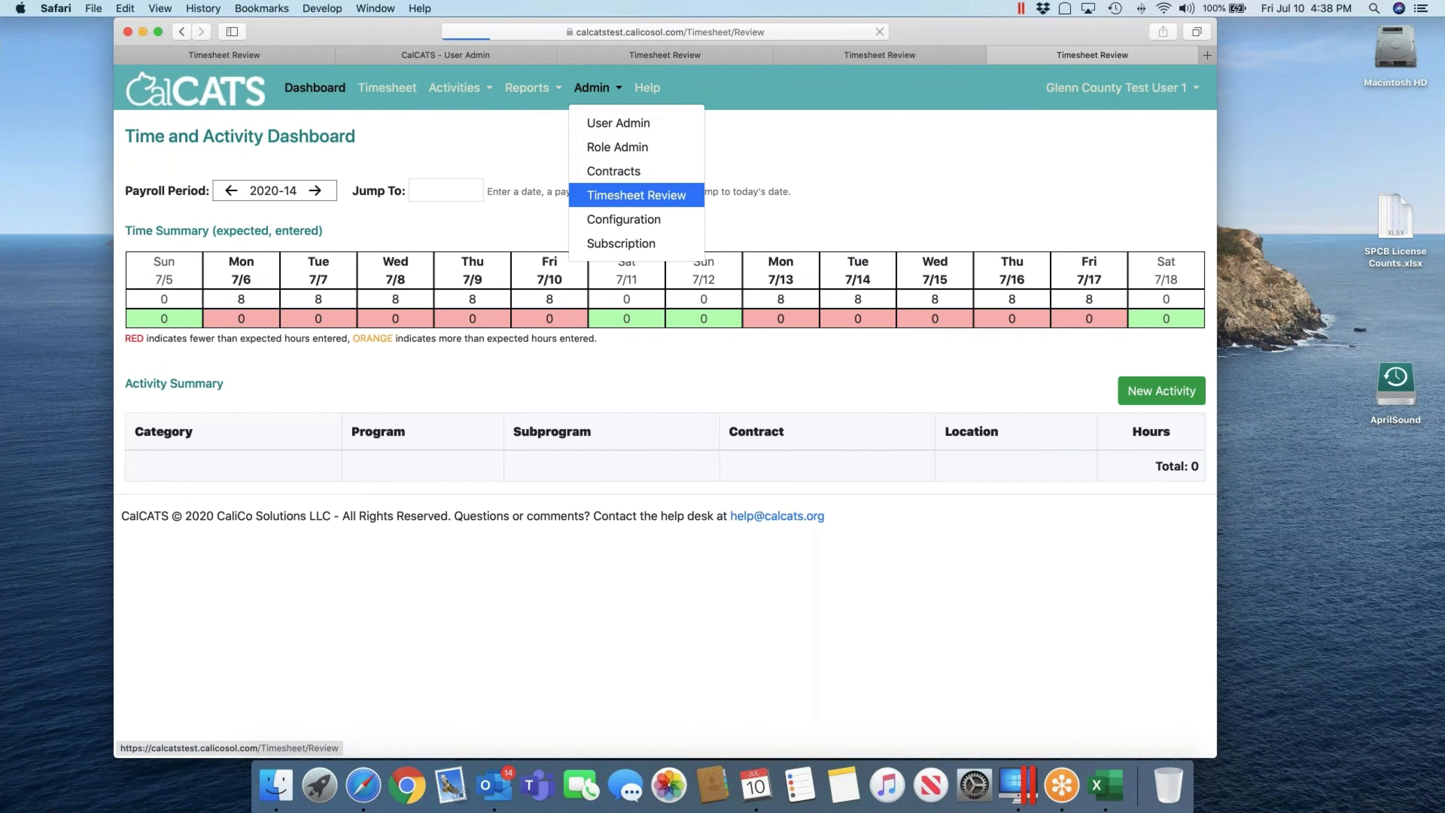
click(631, 196)
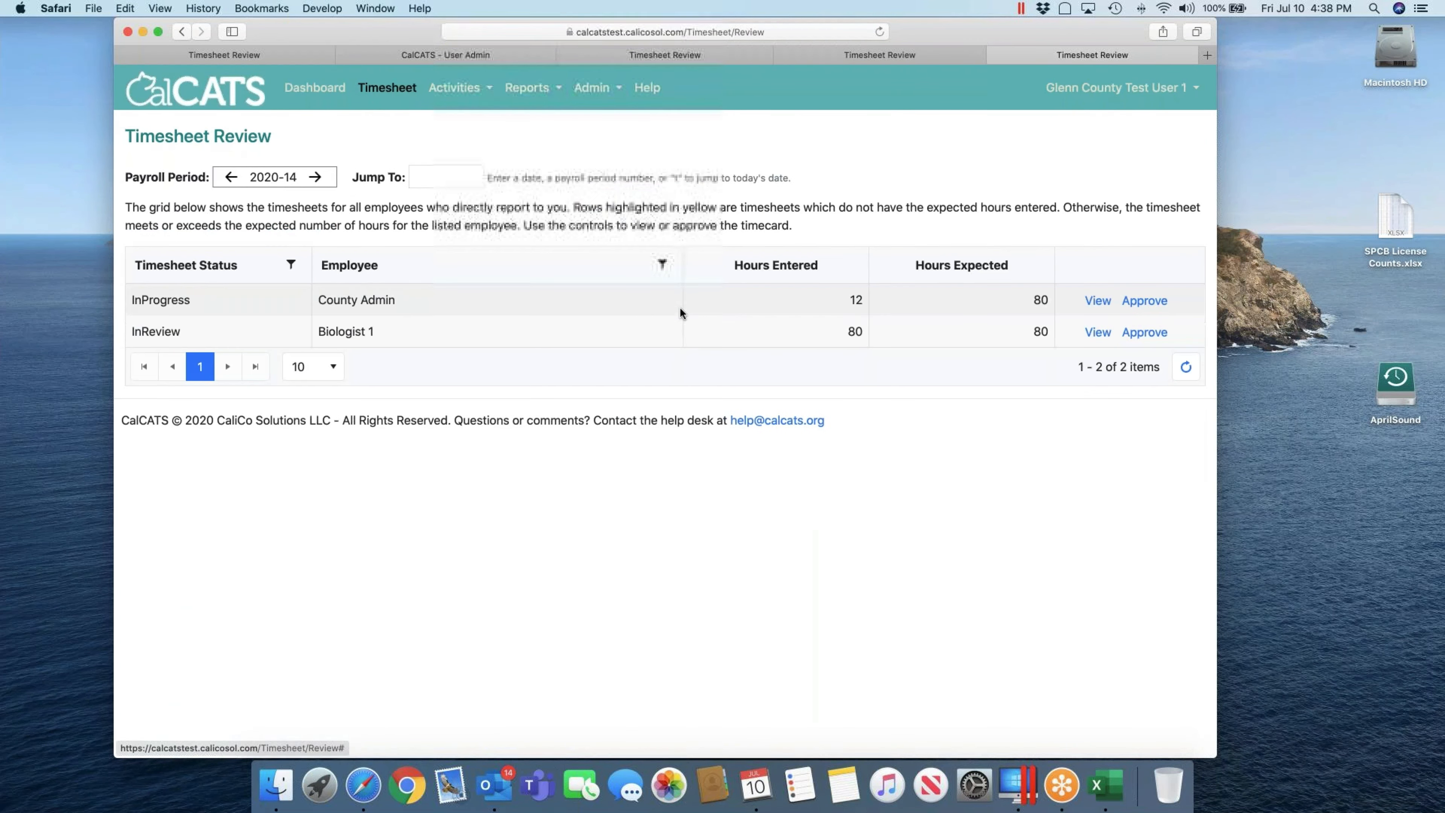
click(1098, 332)
click(656, 147)
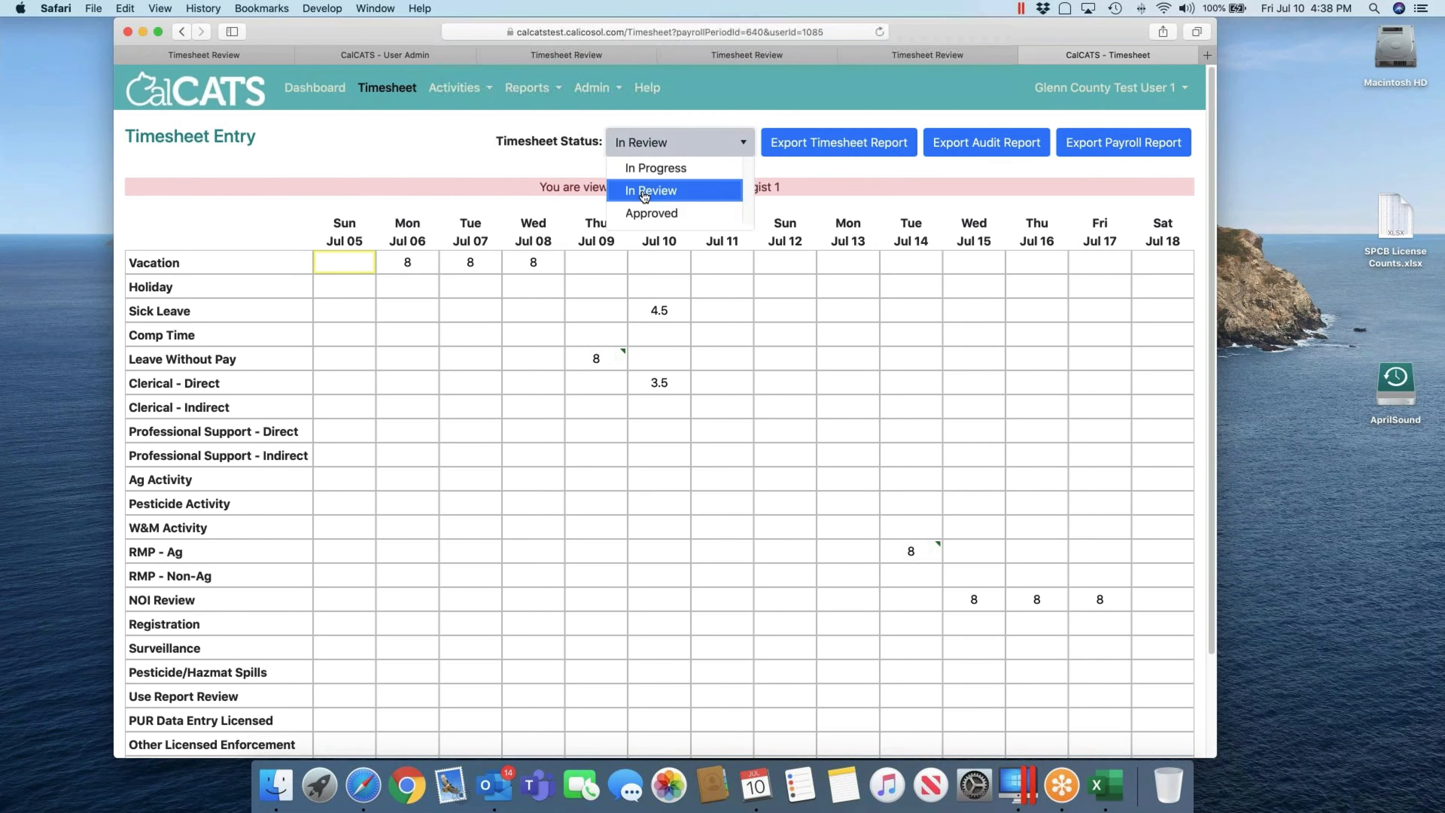
click(648, 222)
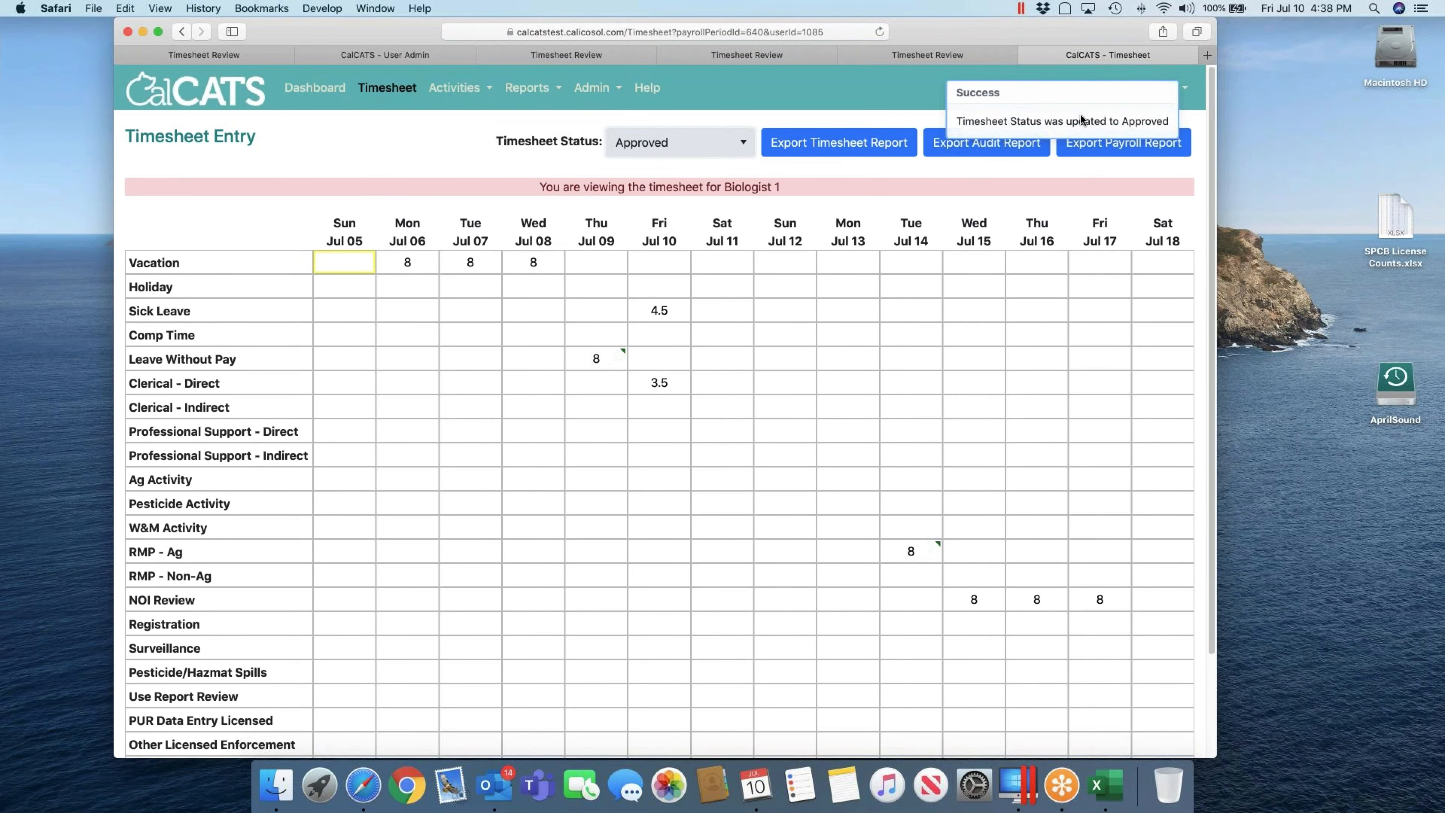
click(603, 92)
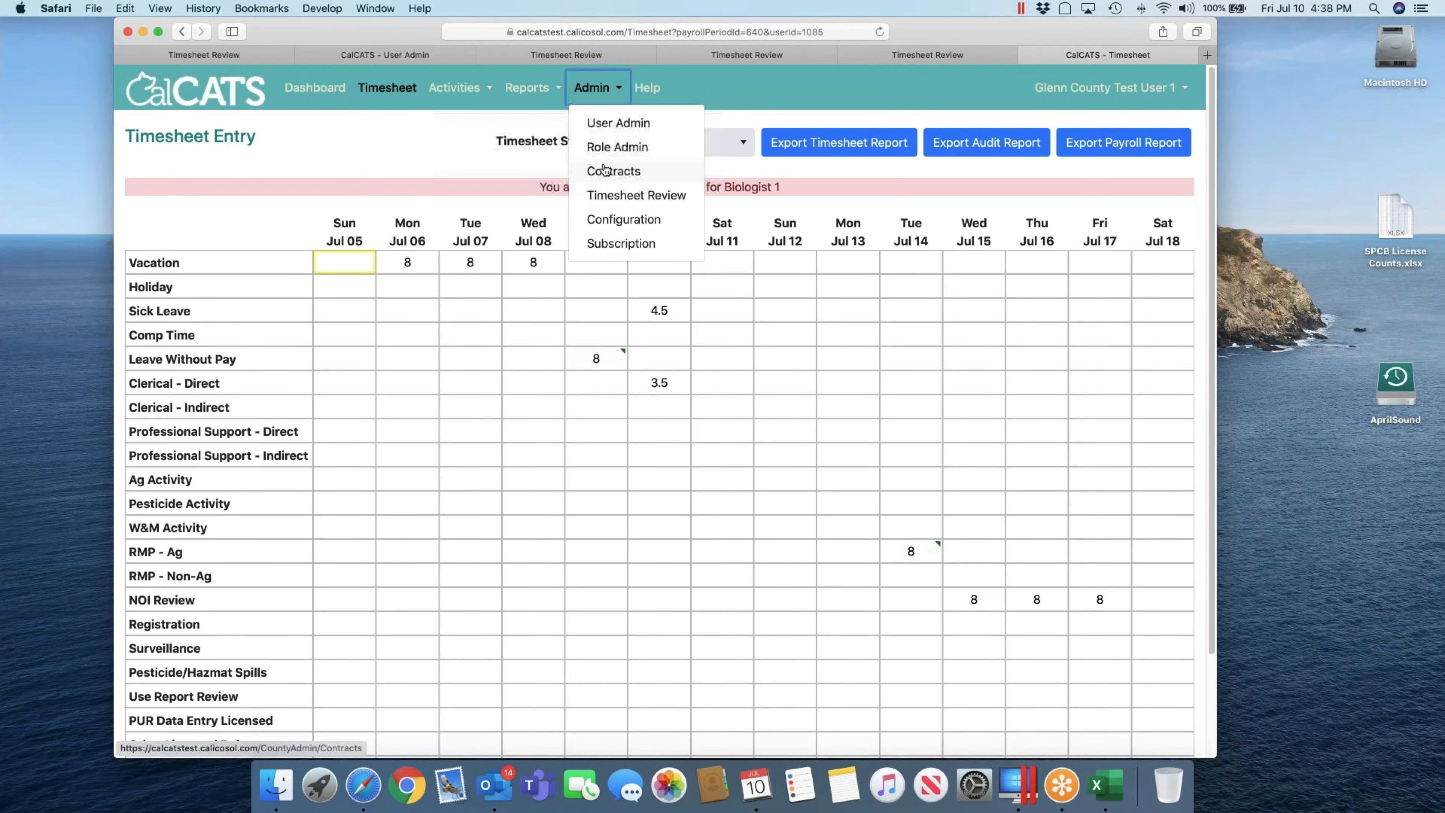
click(610, 199)
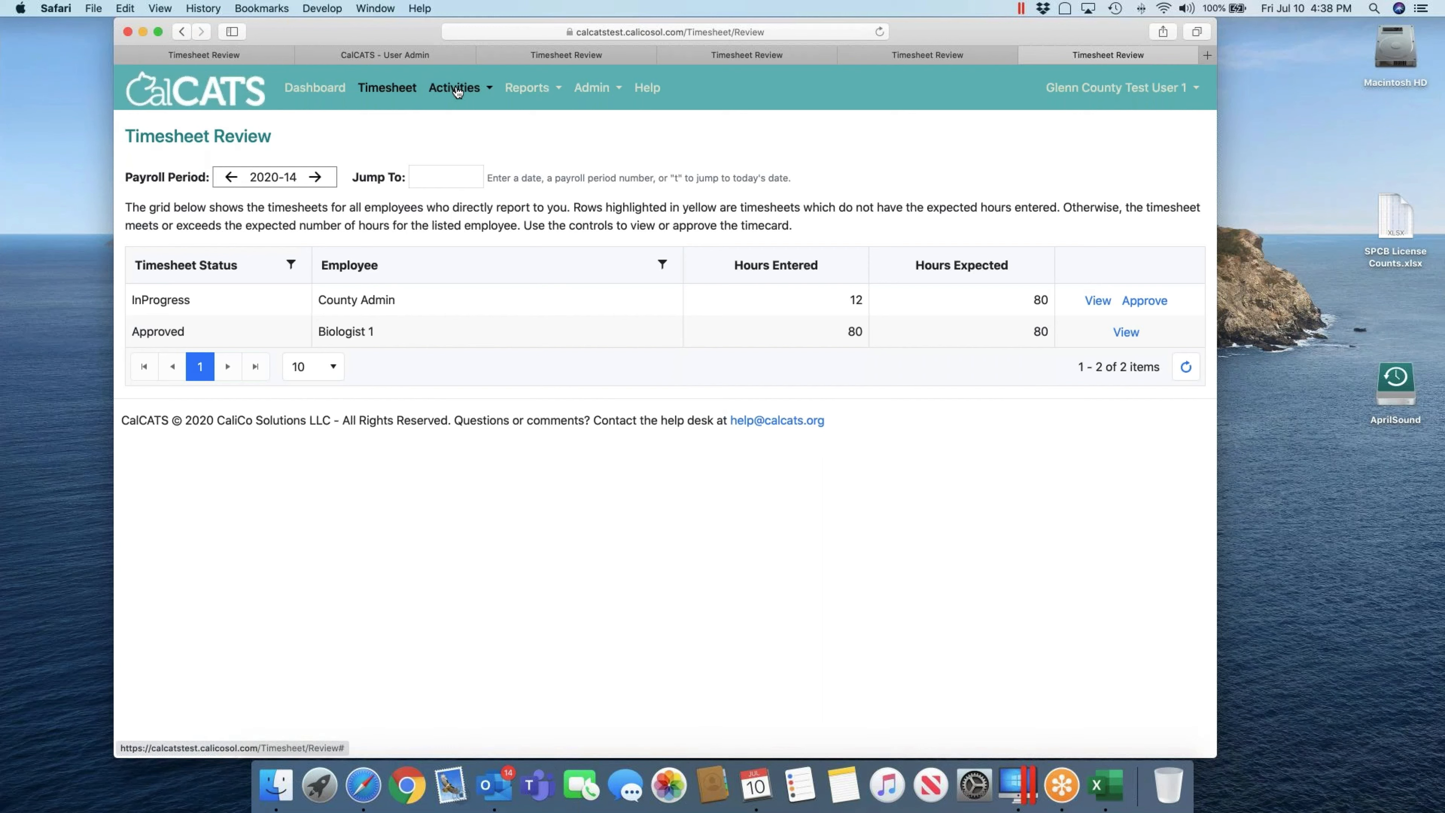
Step: Cancel the Log In As form and log out of the administrator account
click(398, 89)
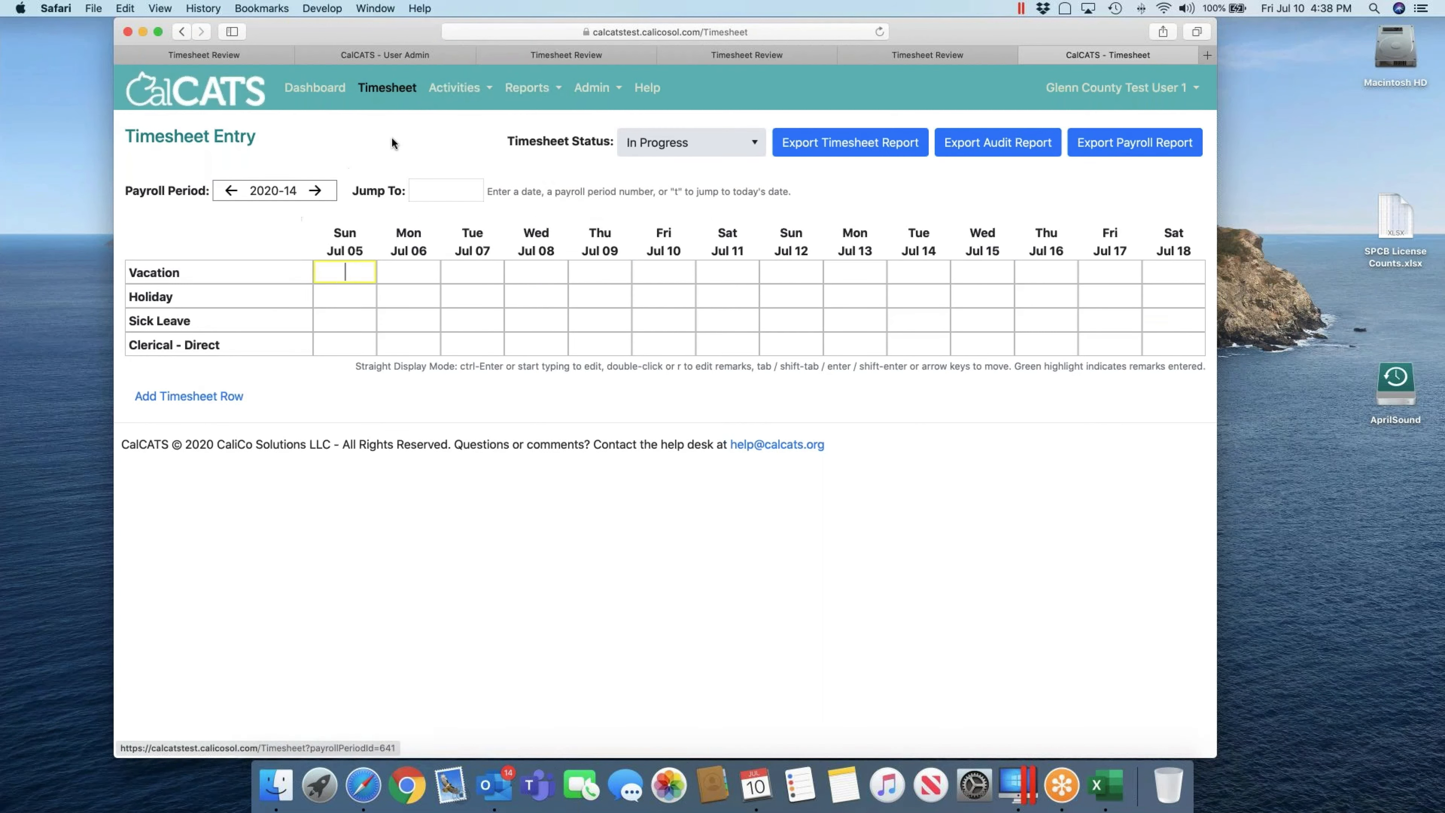
click(1095, 90)
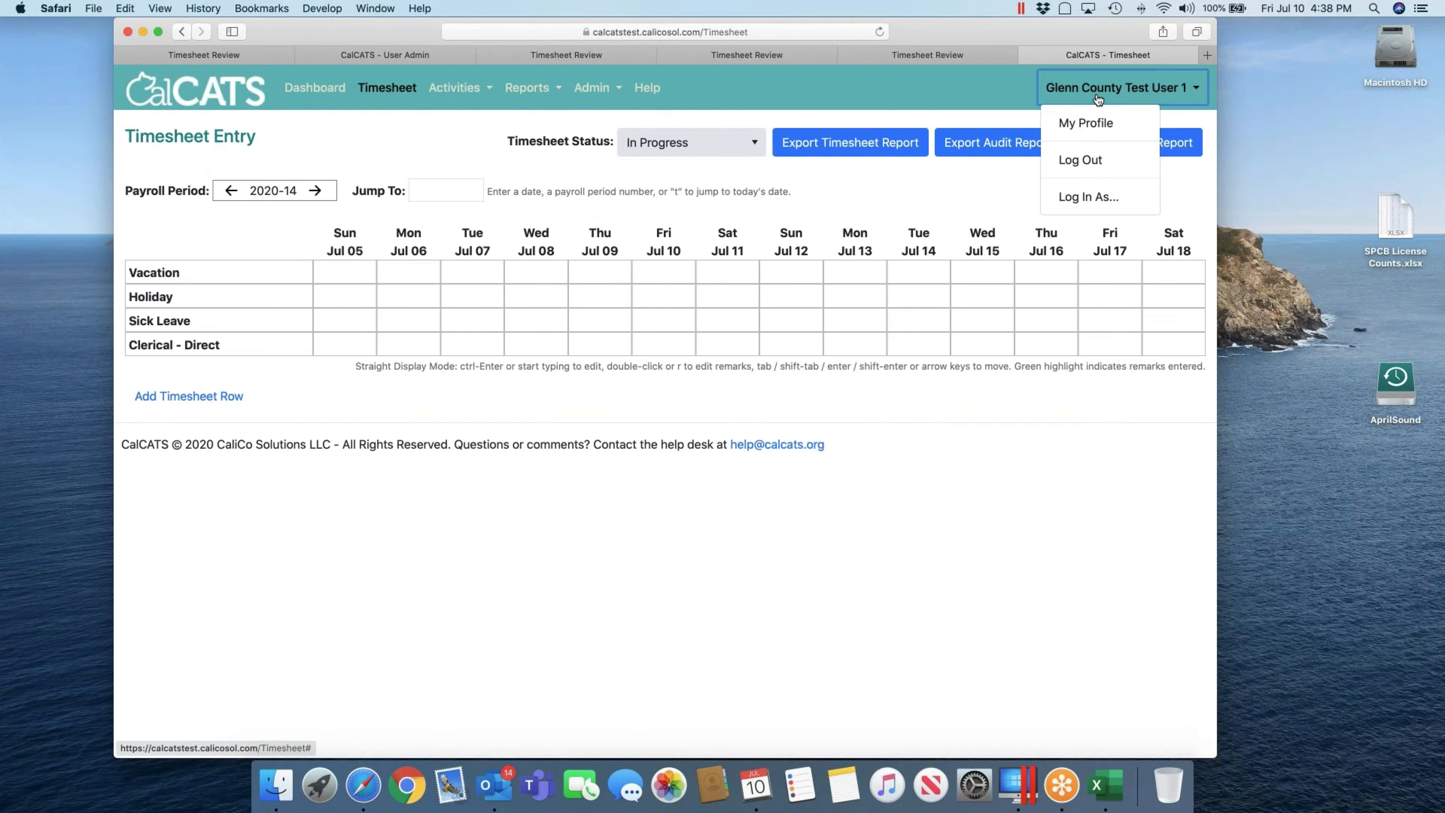
click(1072, 195)
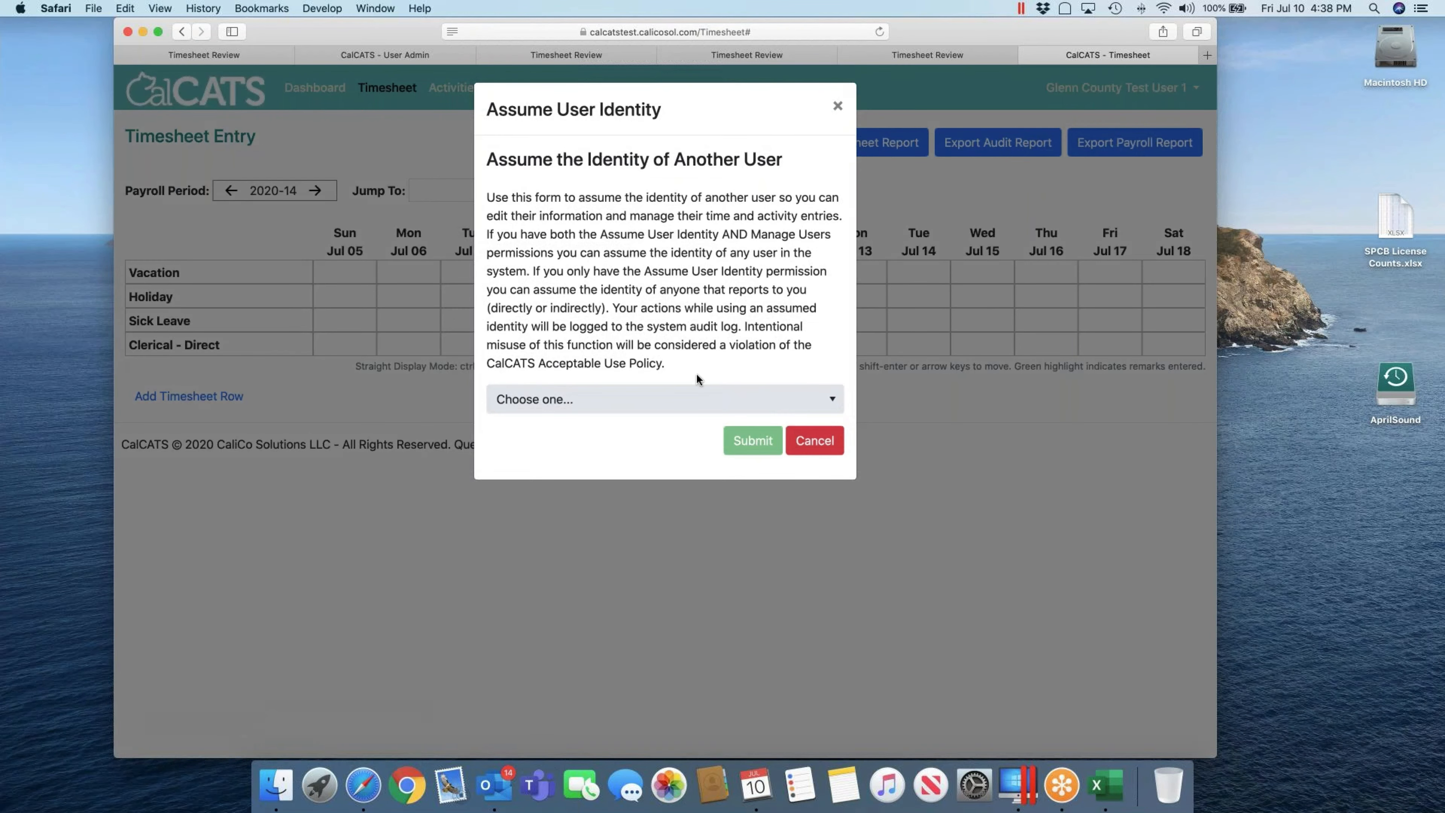
click(815, 441)
click(1118, 87)
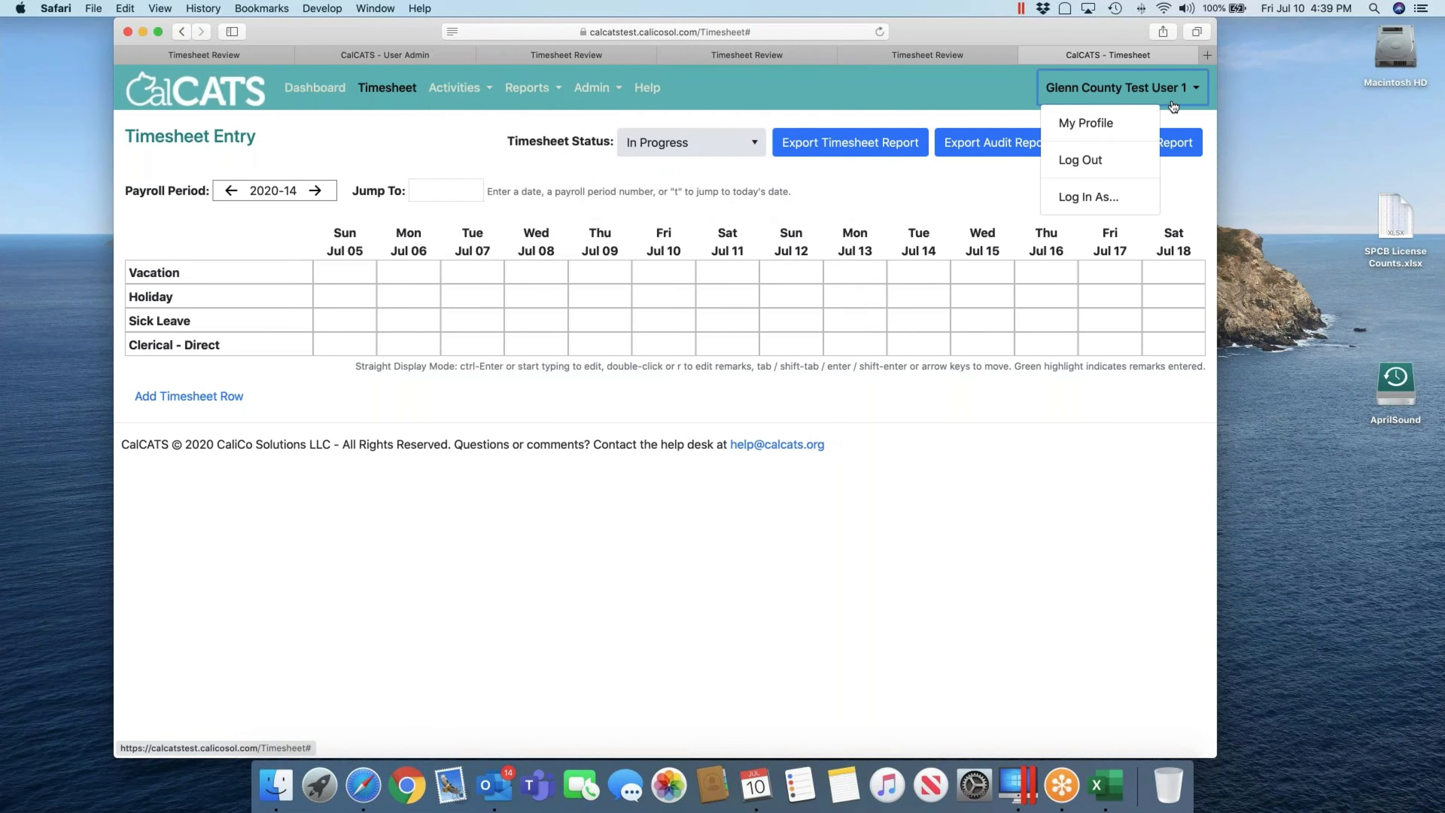
click(1135, 163)
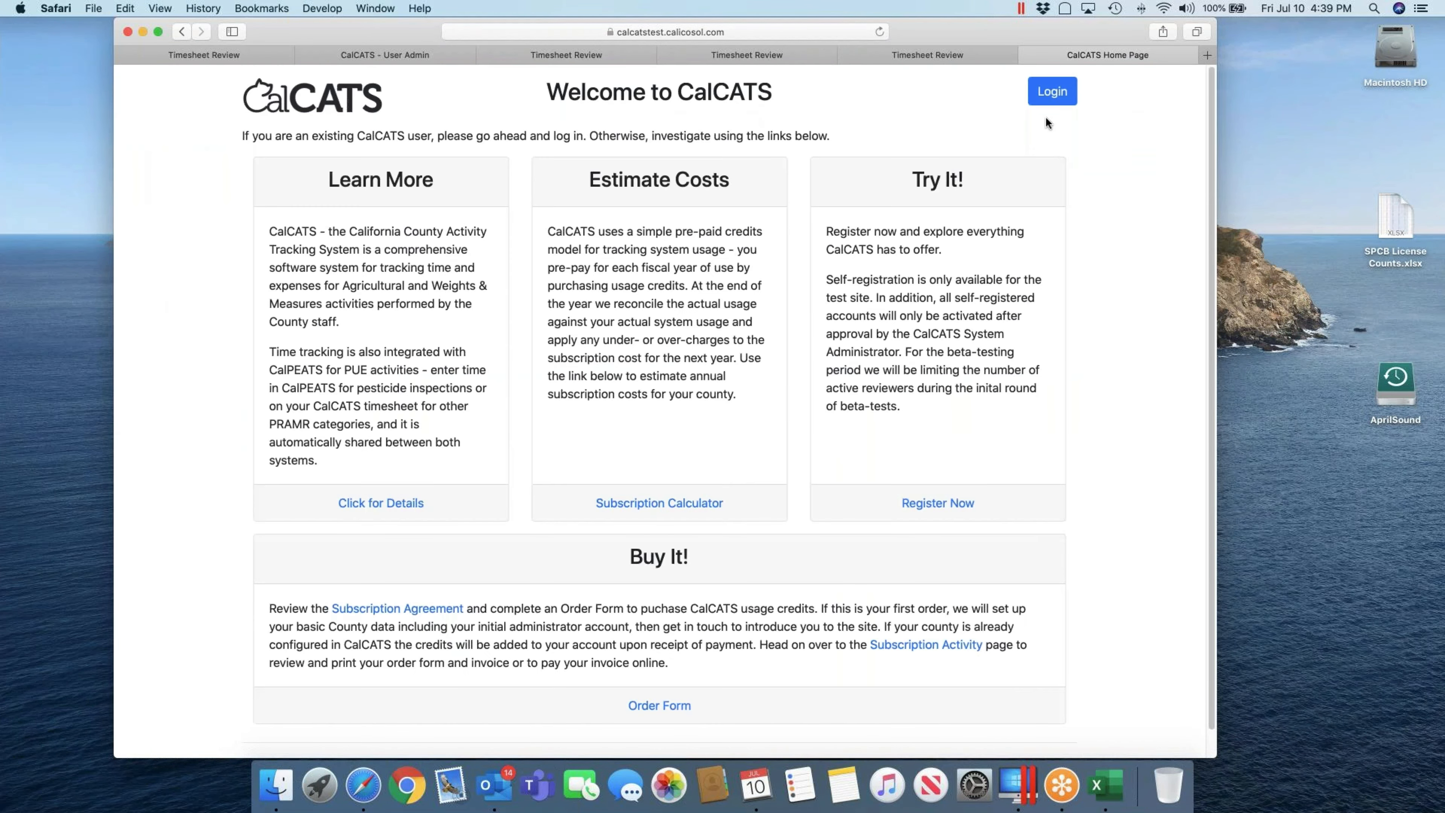
Step: Log in as Biologist 1 with their email and password, declining to save the password
click(1050, 102)
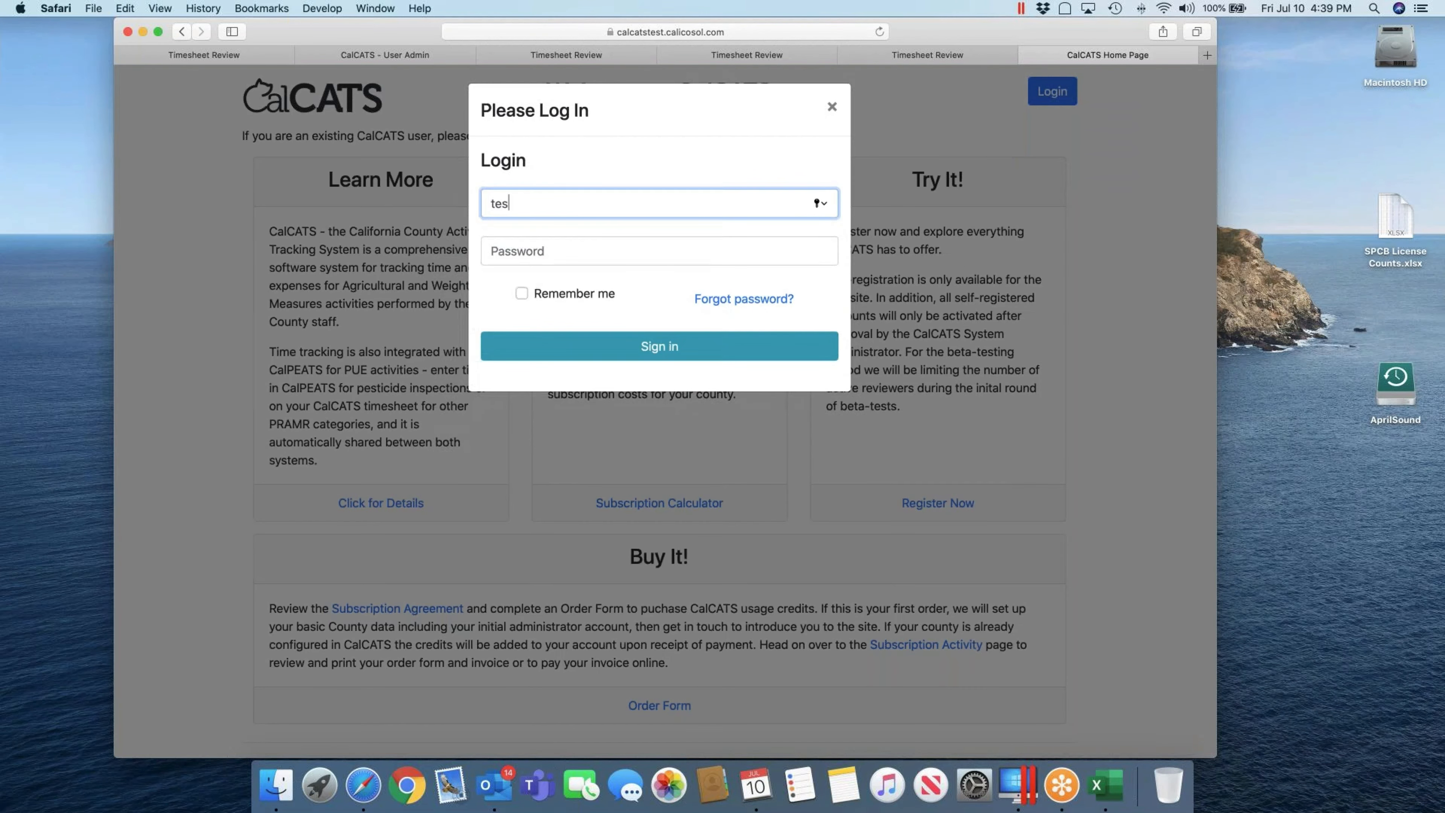
key(Tab)
text(•••••••)
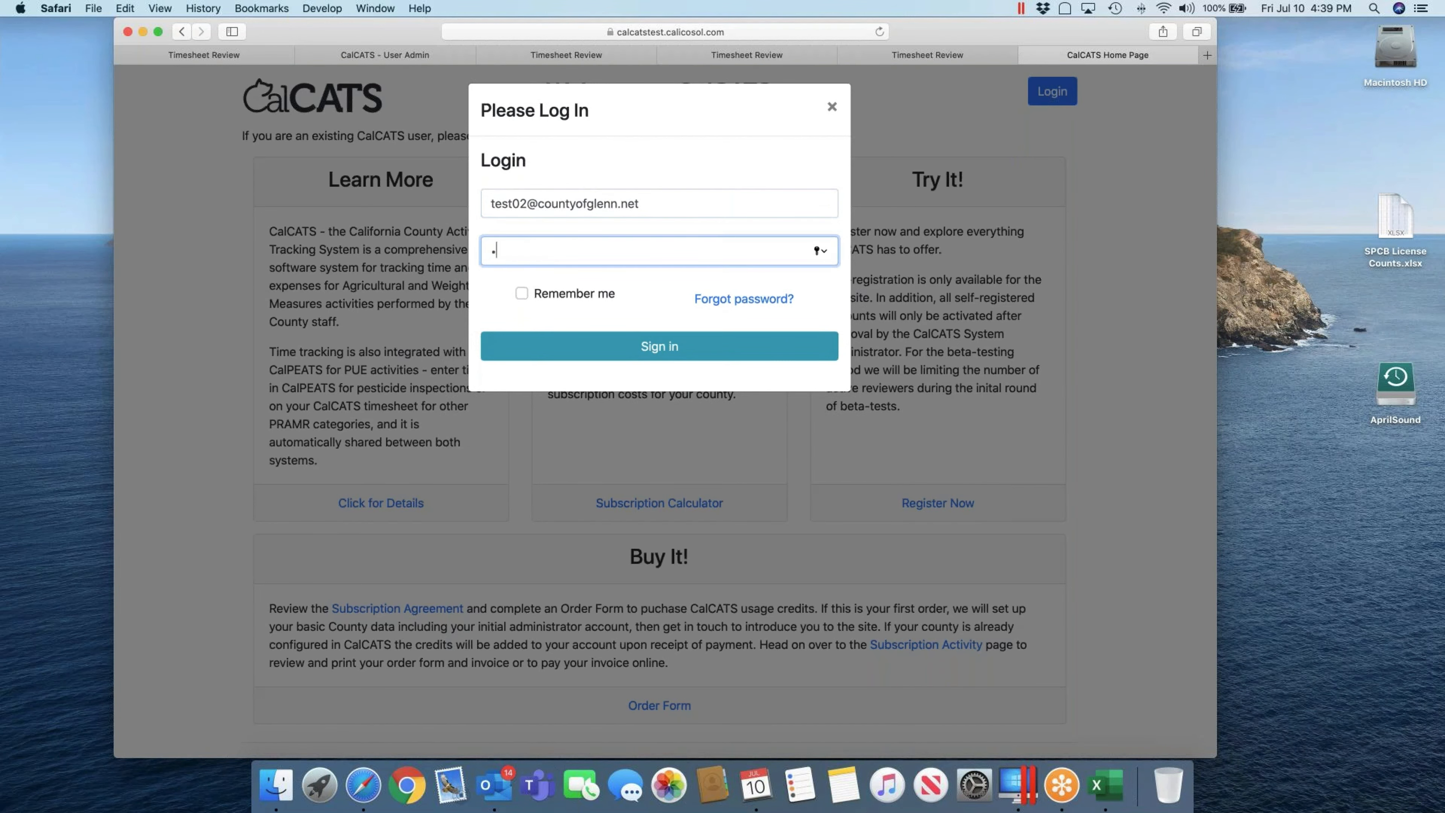
key(Return)
key(Escape)
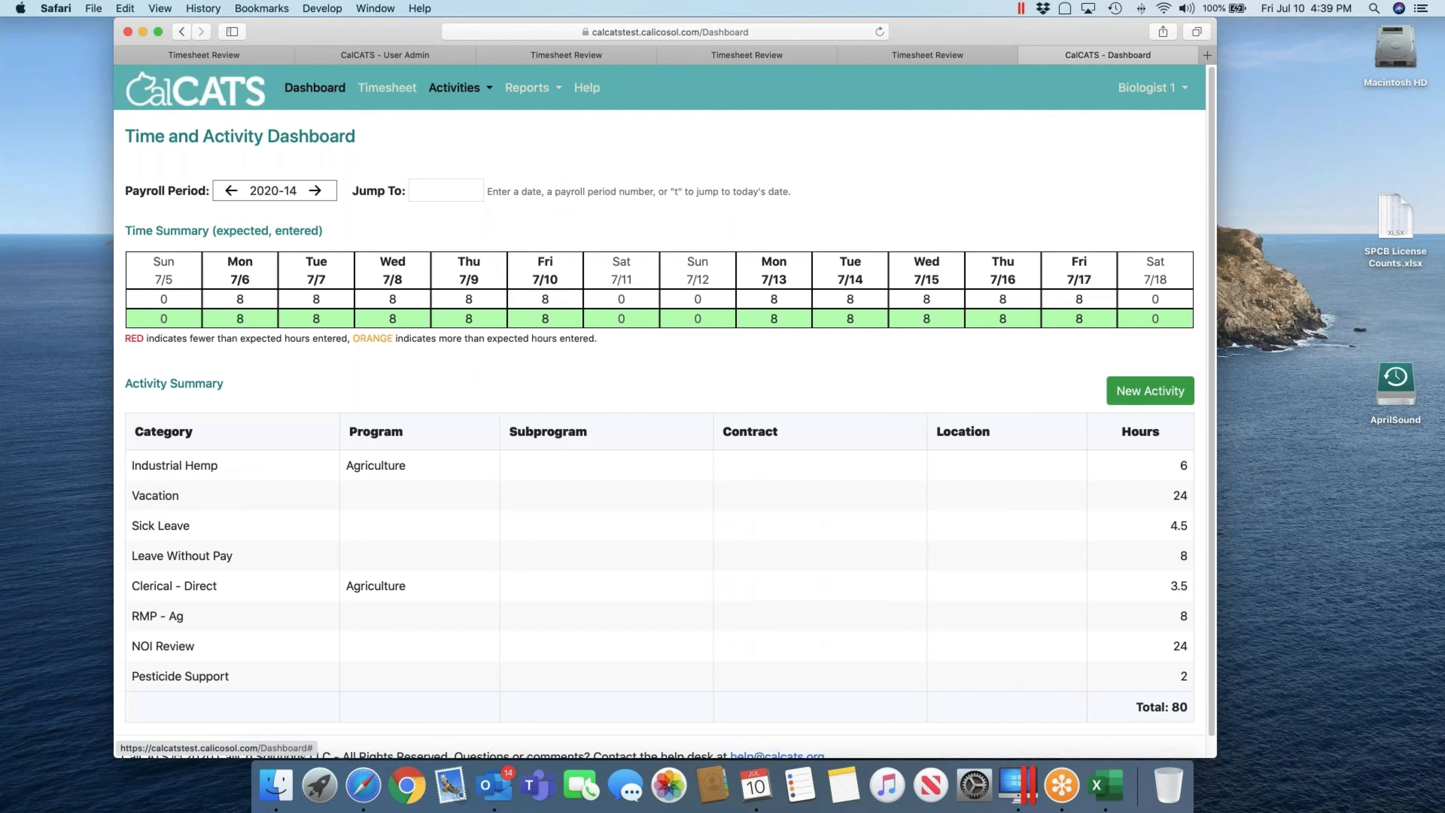
Step: Go from Biologist 1's timesheet to Activities > Ag Activities for period 2020-14
click(387, 87)
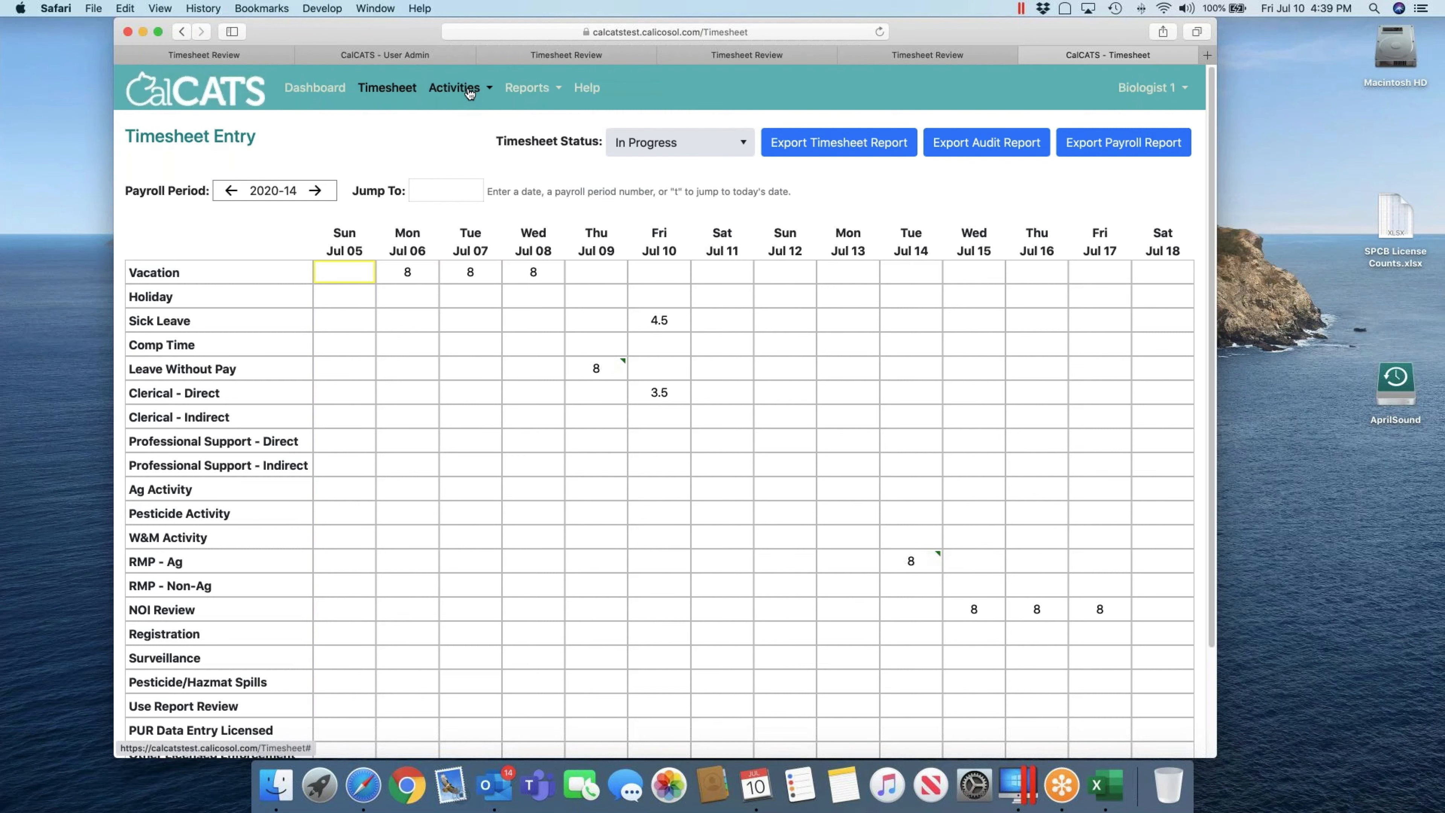
click(470, 93)
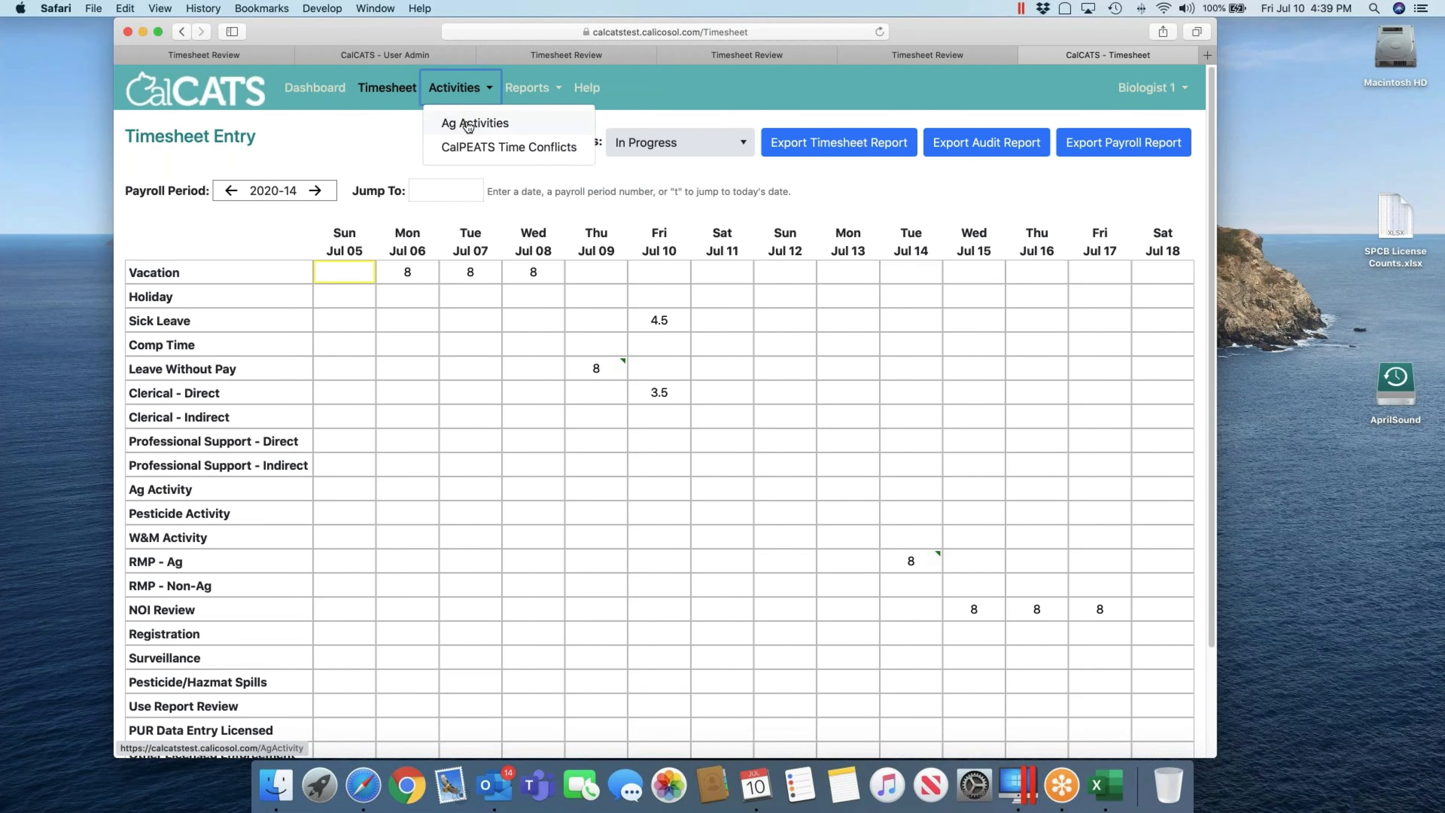
click(464, 123)
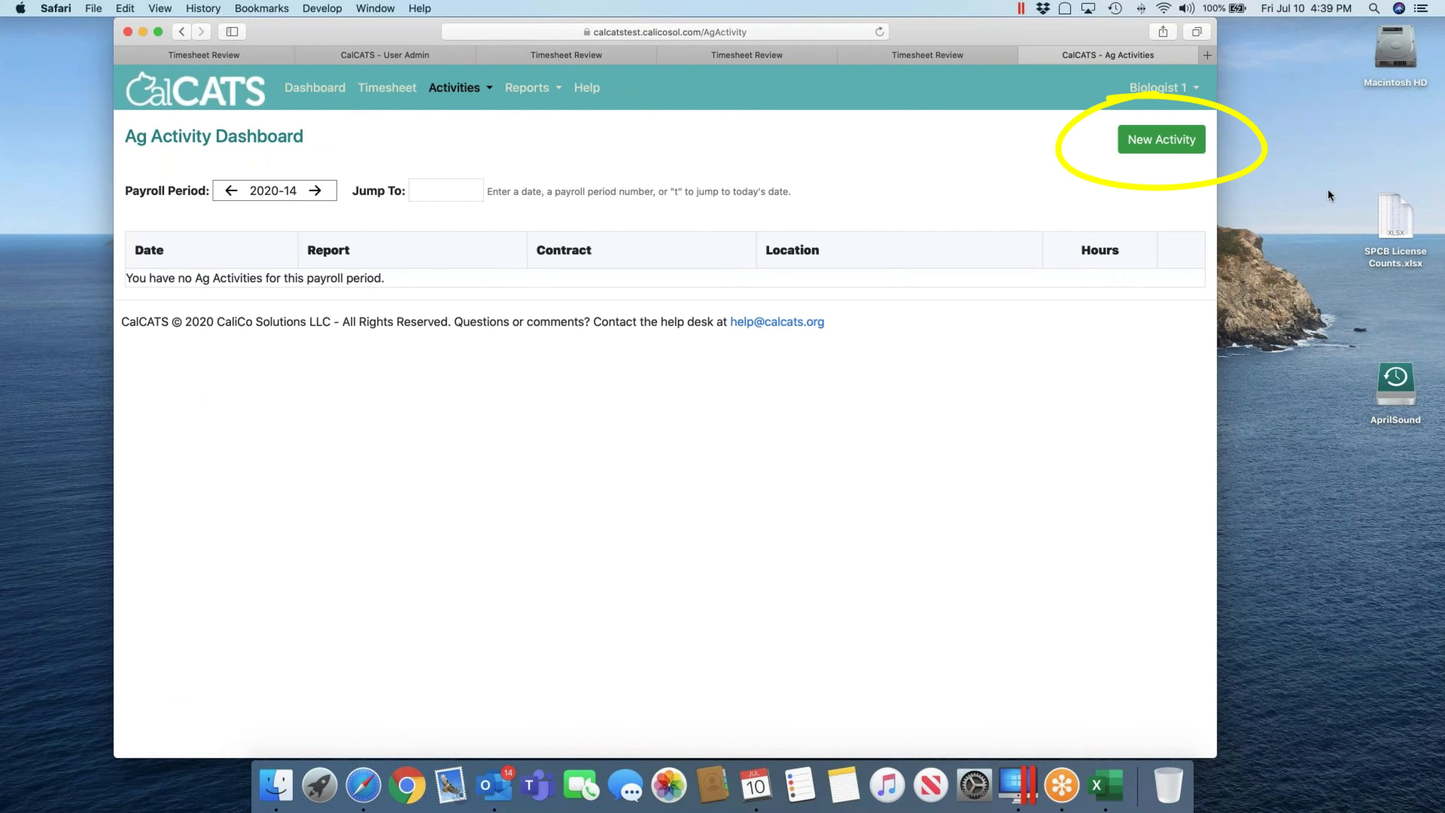
click(1192, 146)
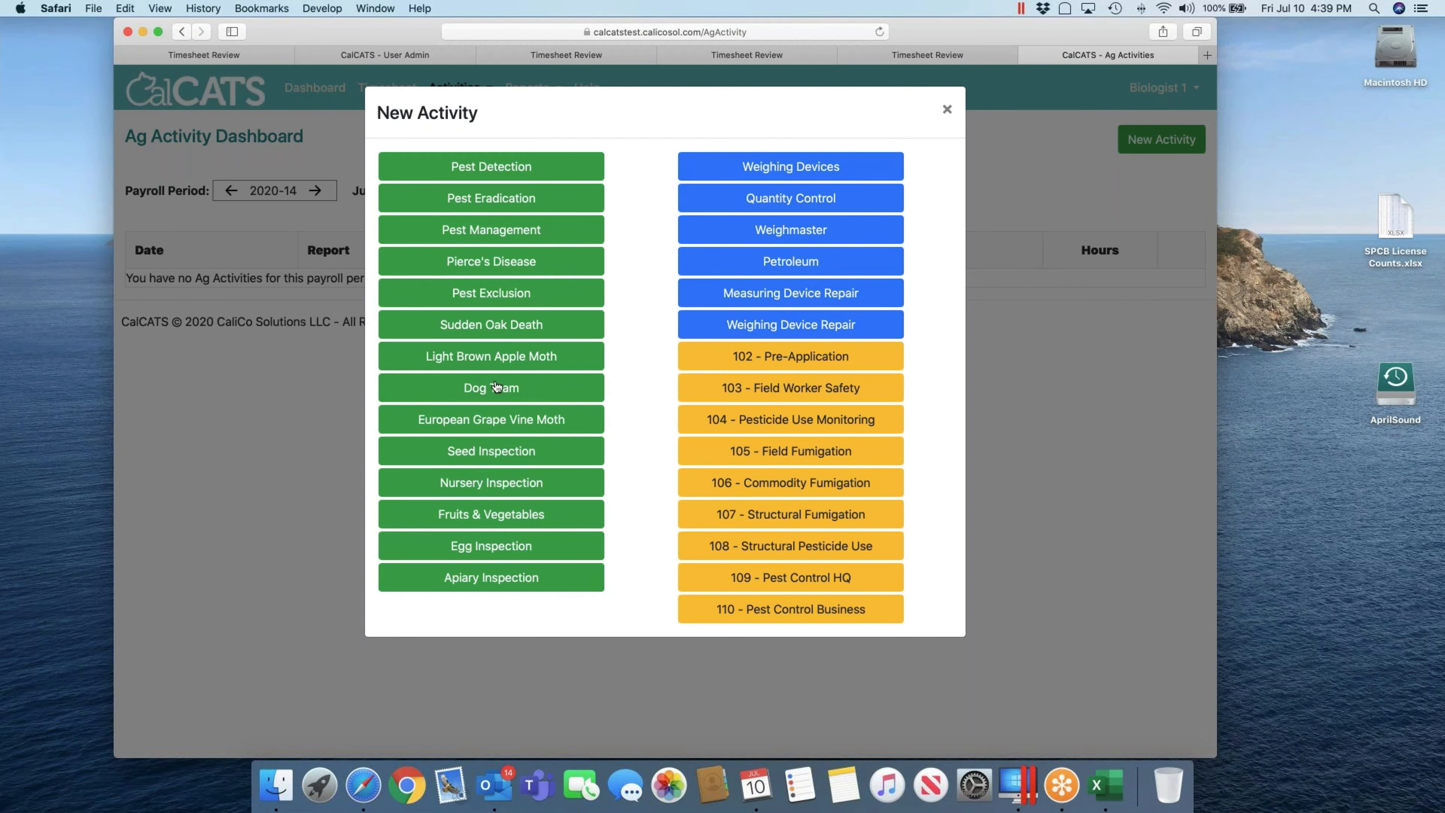
click(946, 112)
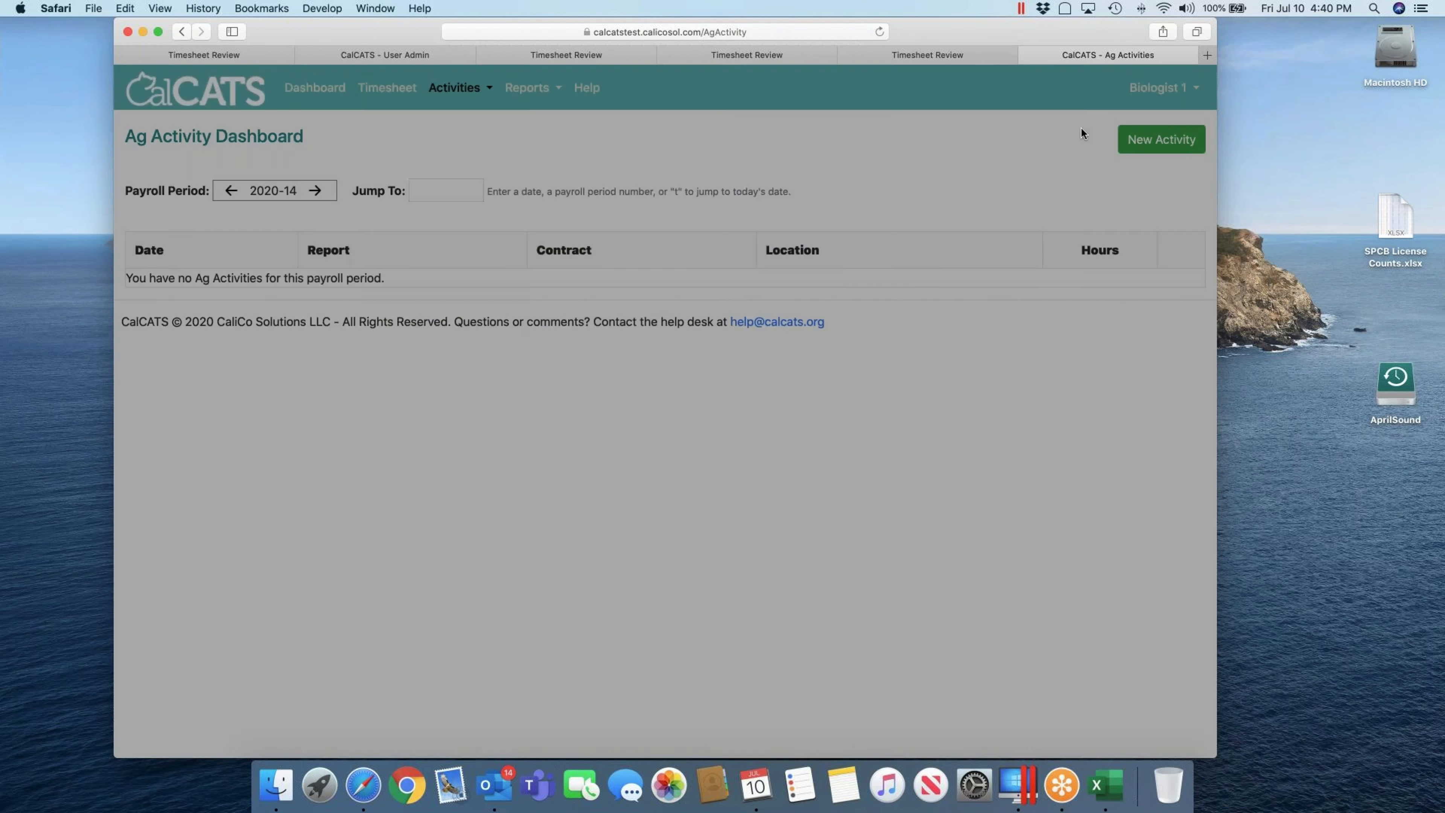
Step: Add Pest Detection to Biologist 1's saved quick actions via My Profile's Manage Quick Actions
click(1166, 90)
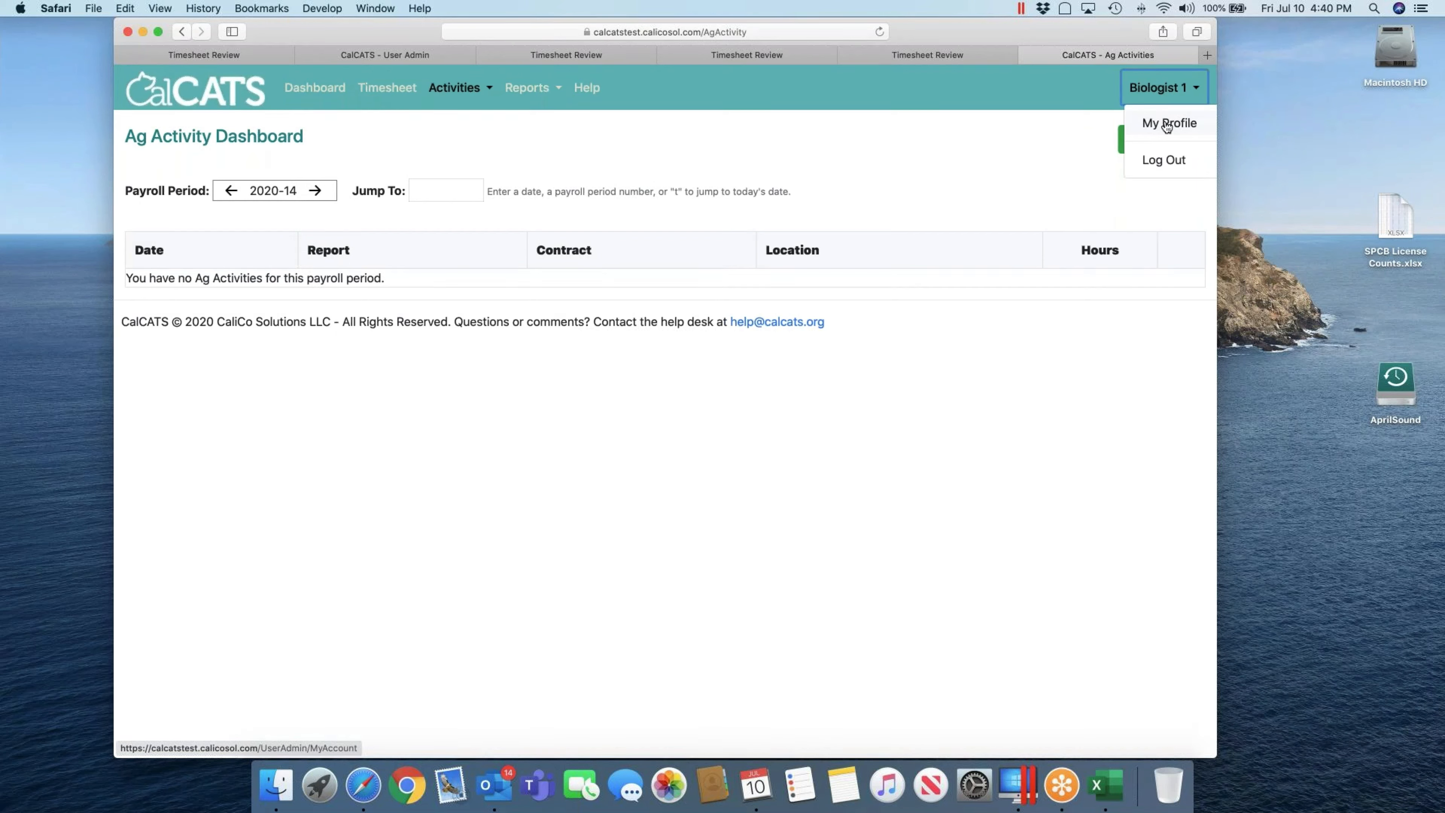
click(1167, 127)
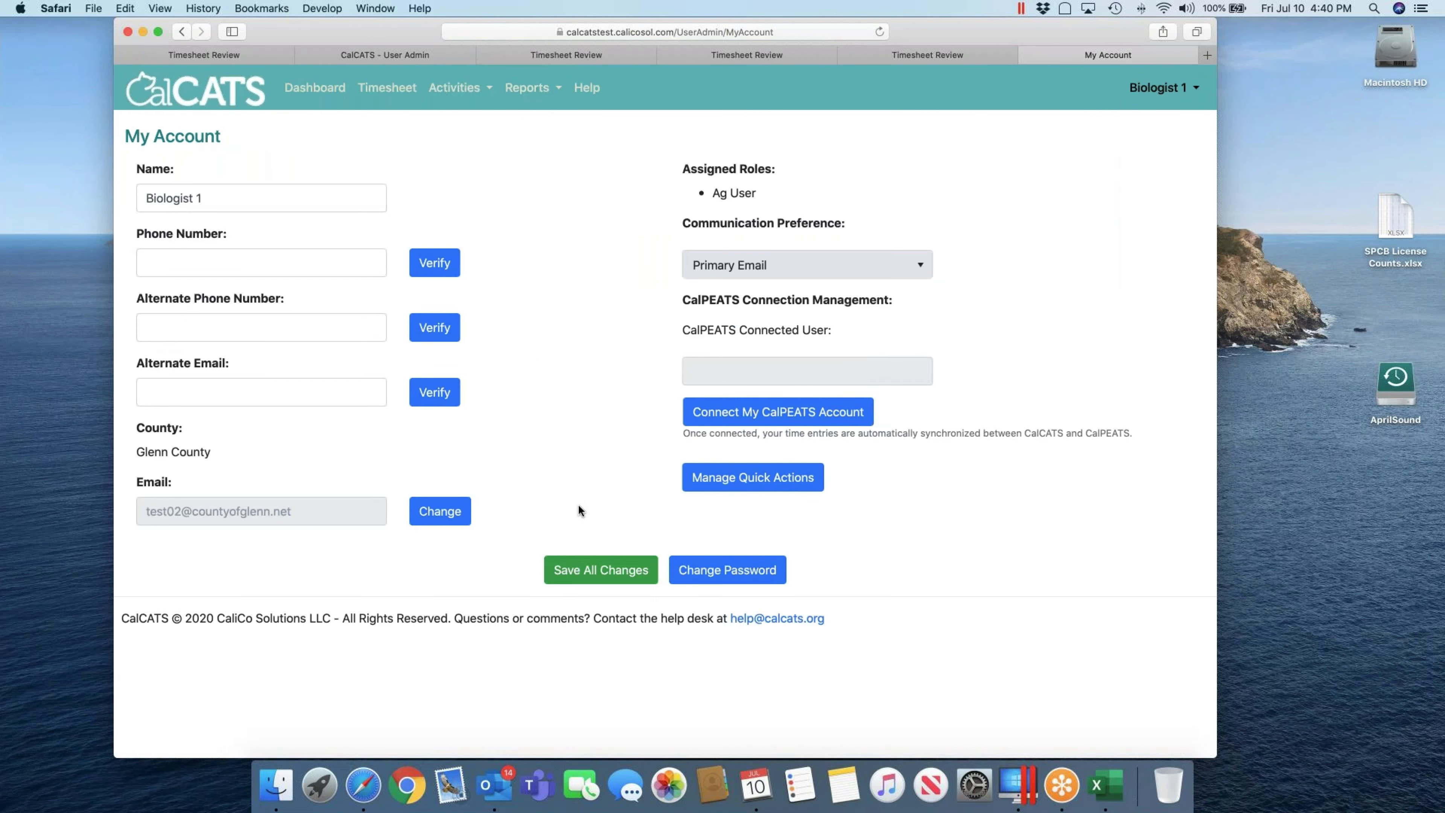
click(747, 478)
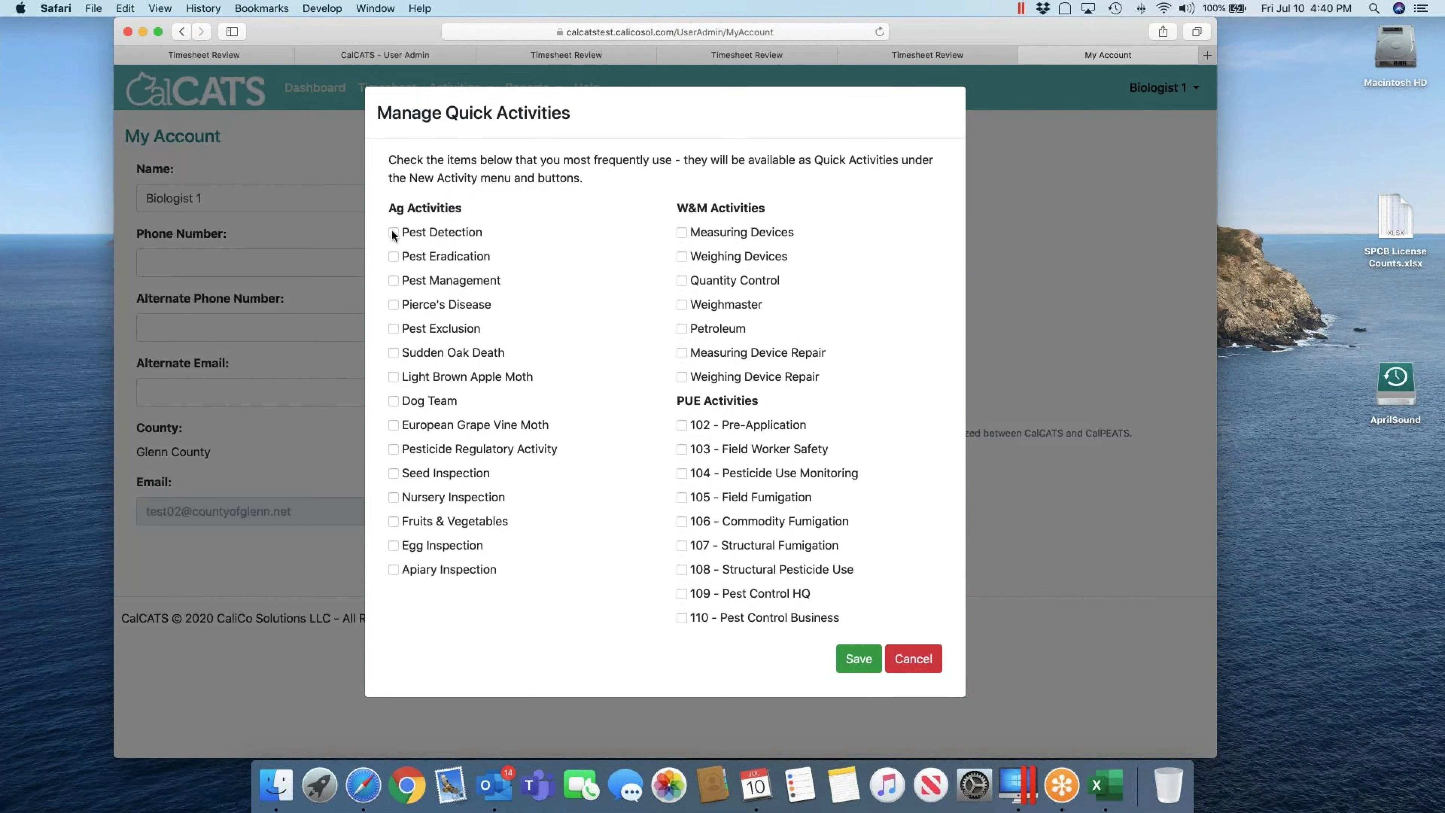
click(392, 239)
click(851, 659)
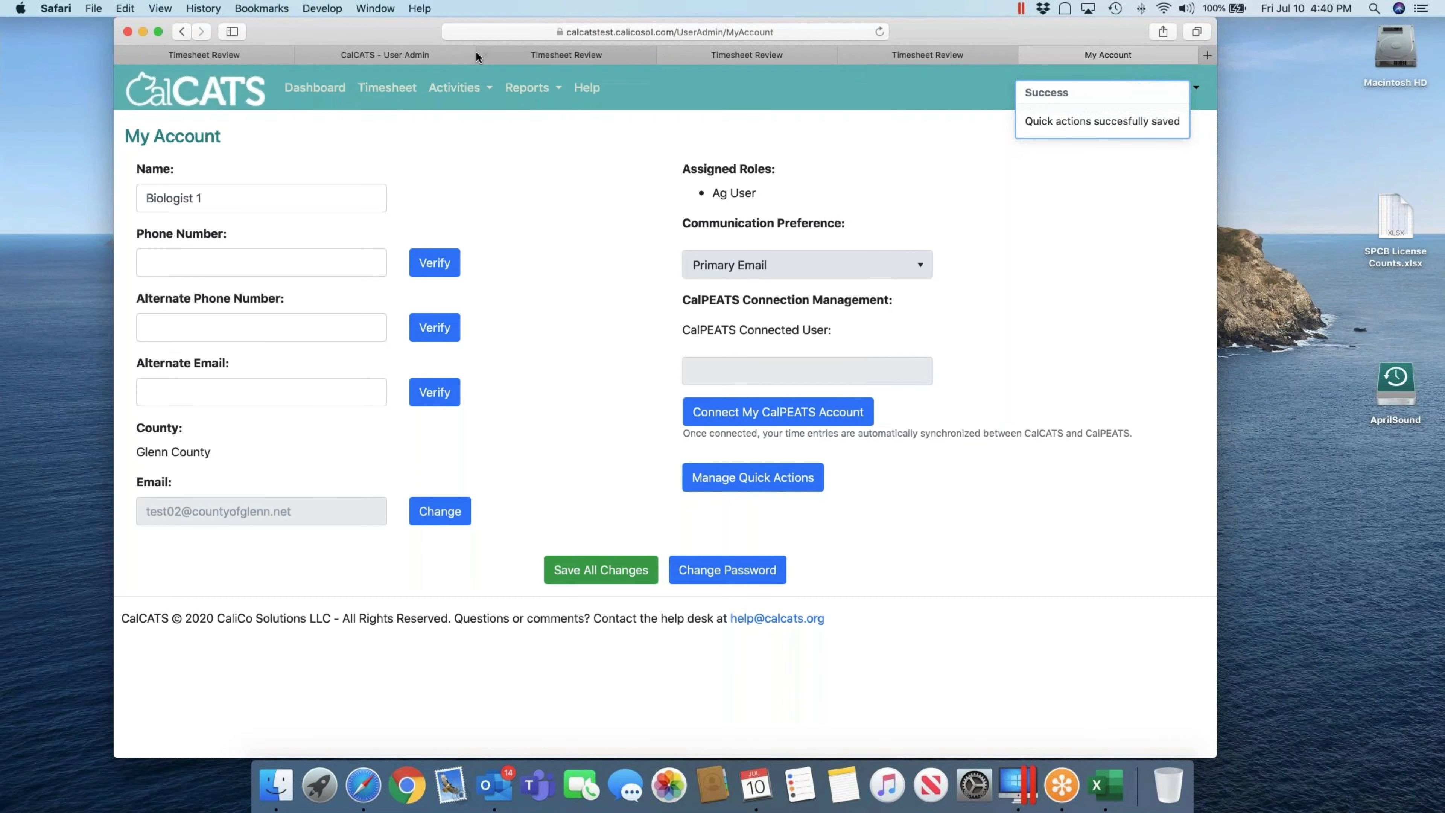
Step: From the Ag Activity Dashboard's New Activity list, start a new Pest Detection report
click(464, 90)
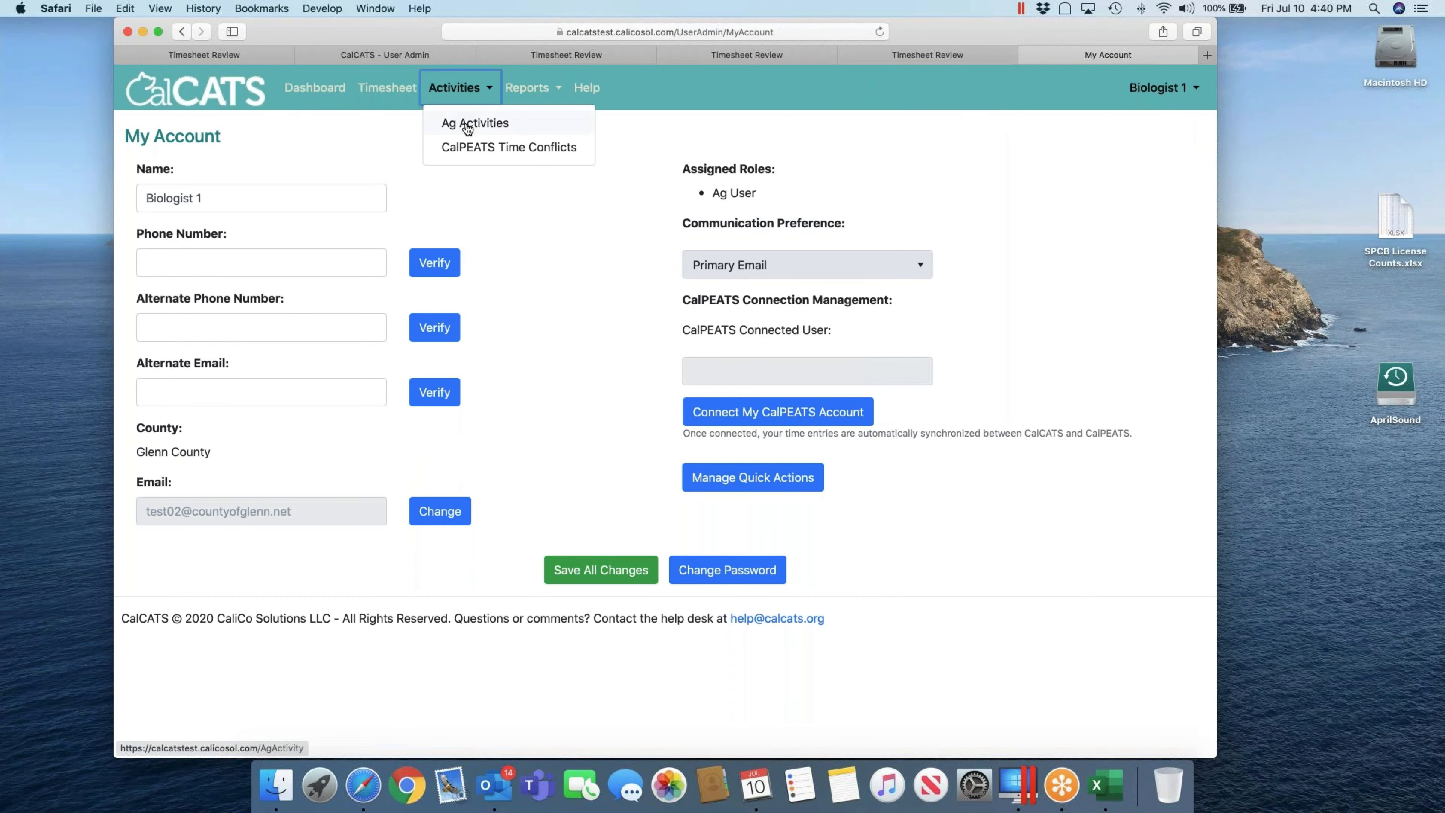
click(468, 120)
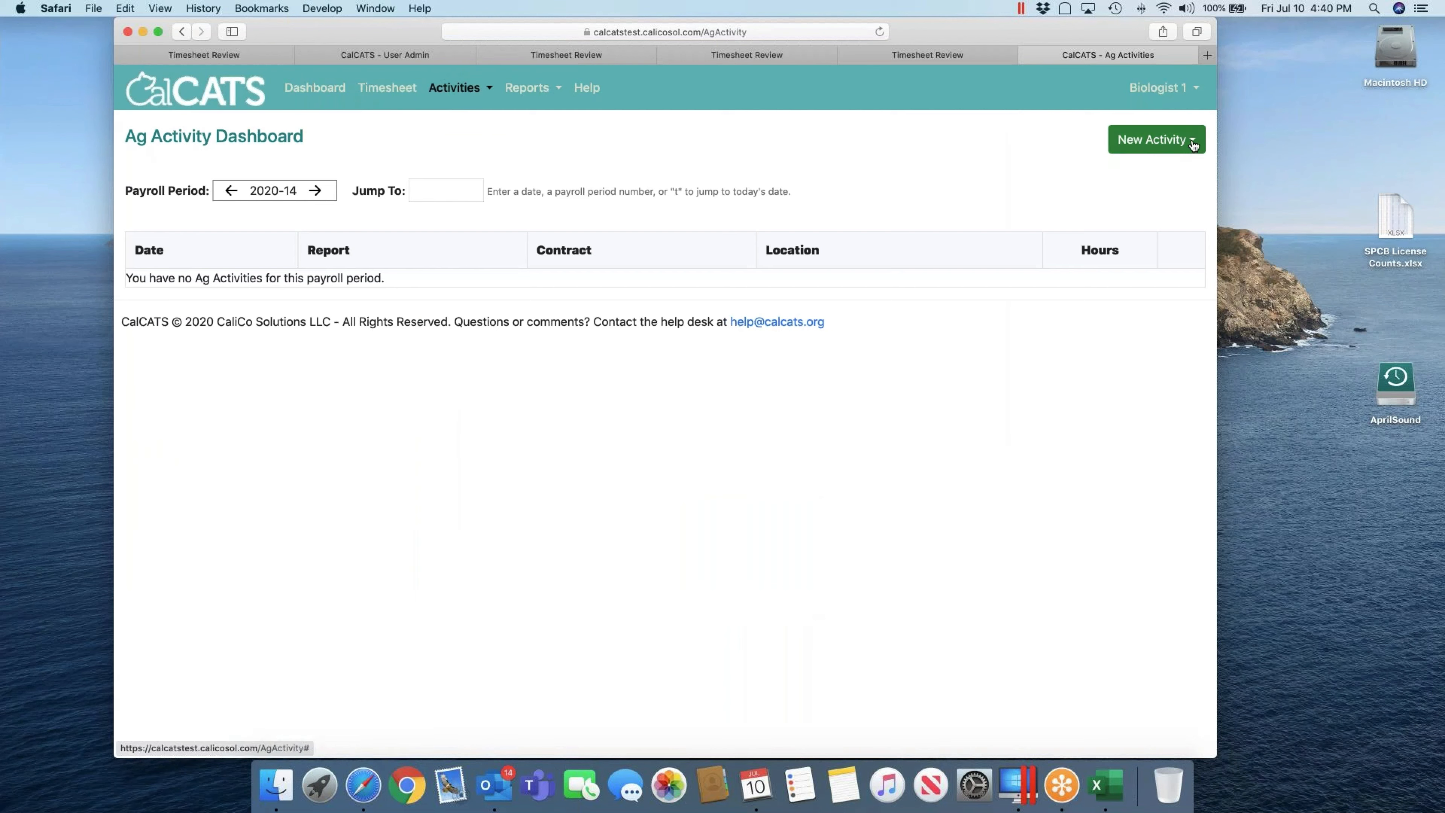
click(1186, 148)
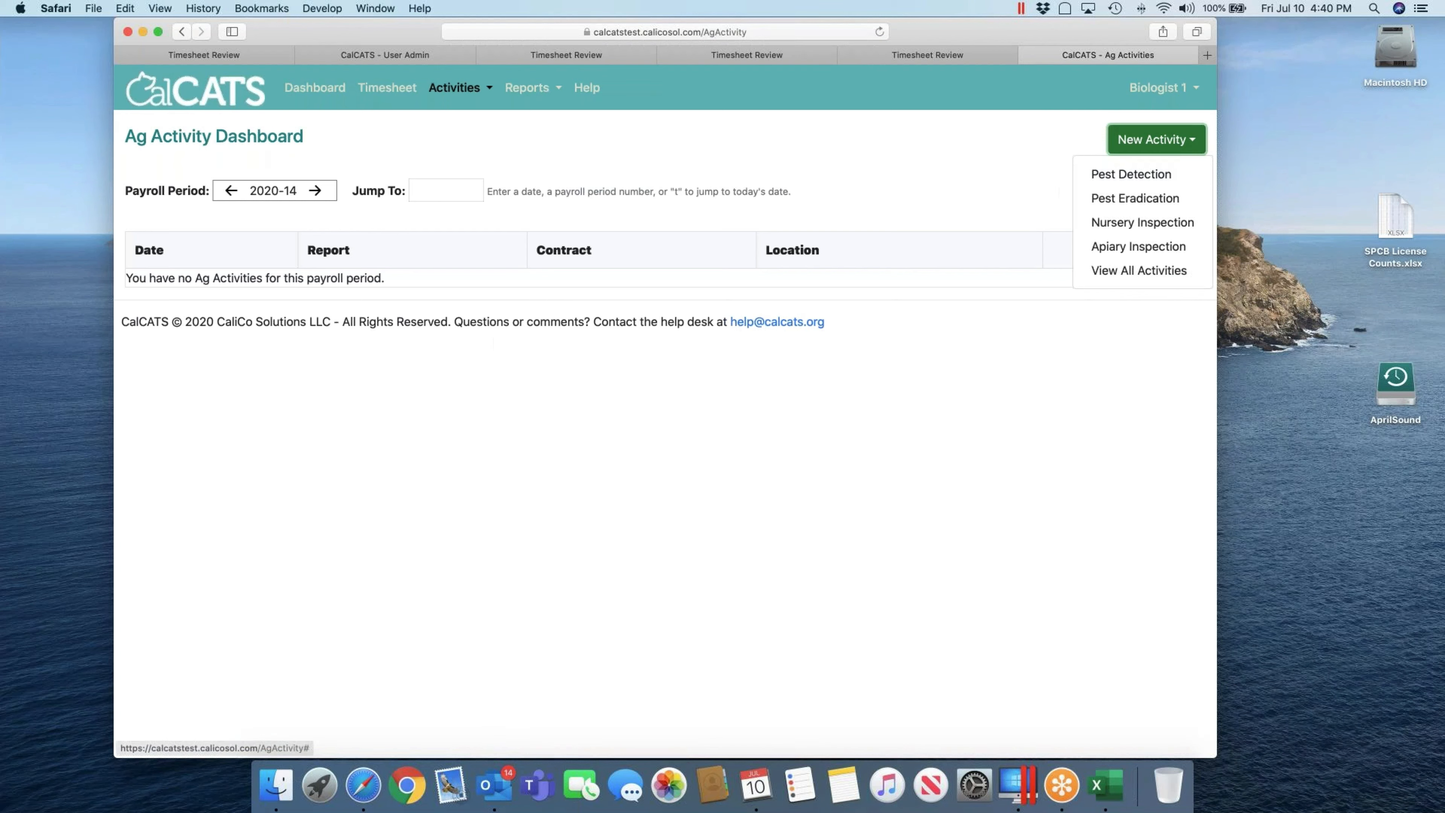
super+click(1143, 180)
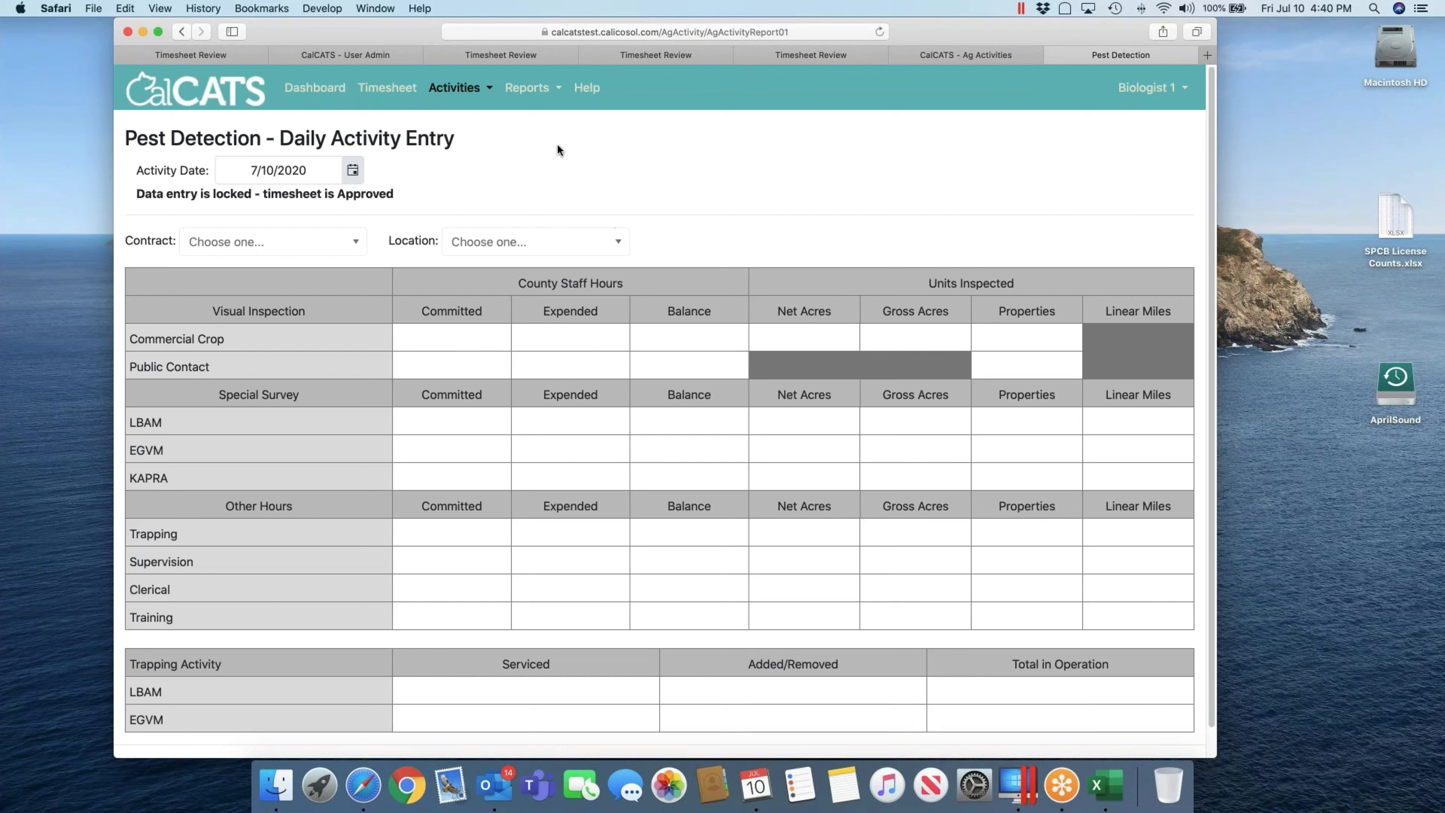
Step: Try activity dates 7/7 and 7/13 (both locked), then settle on editable 7/20/2020
click(352, 172)
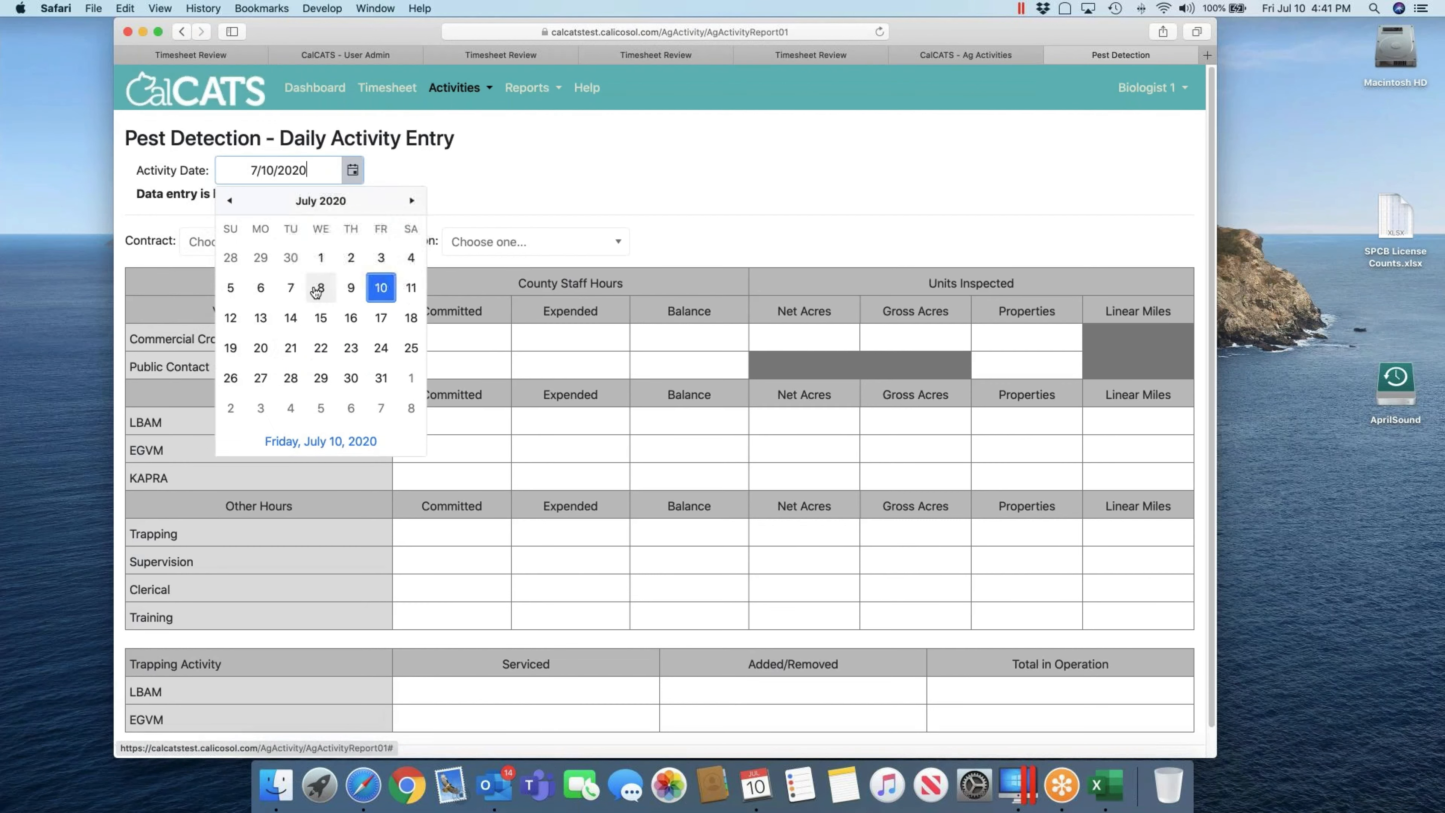
click(290, 289)
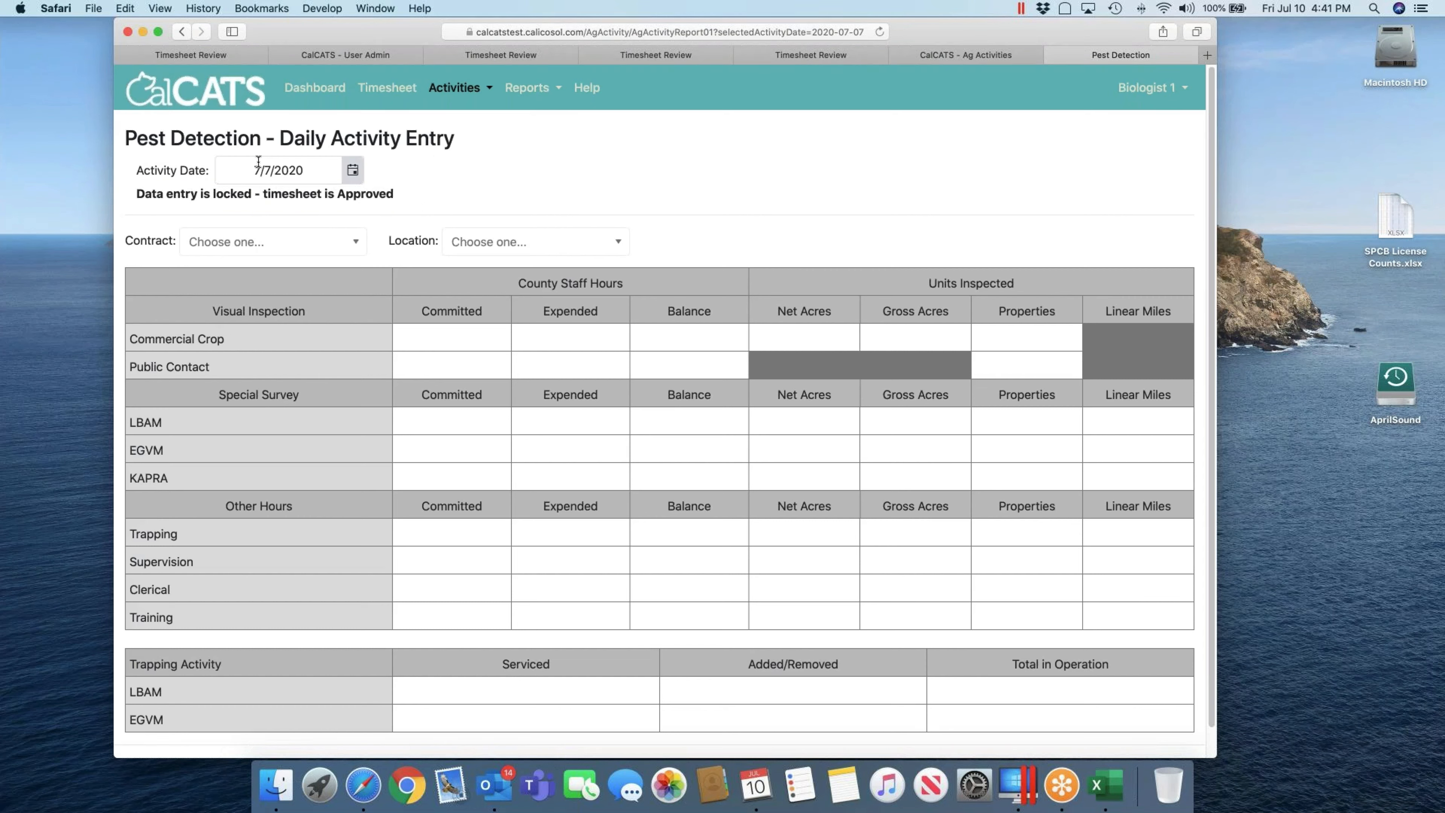
click(352, 172)
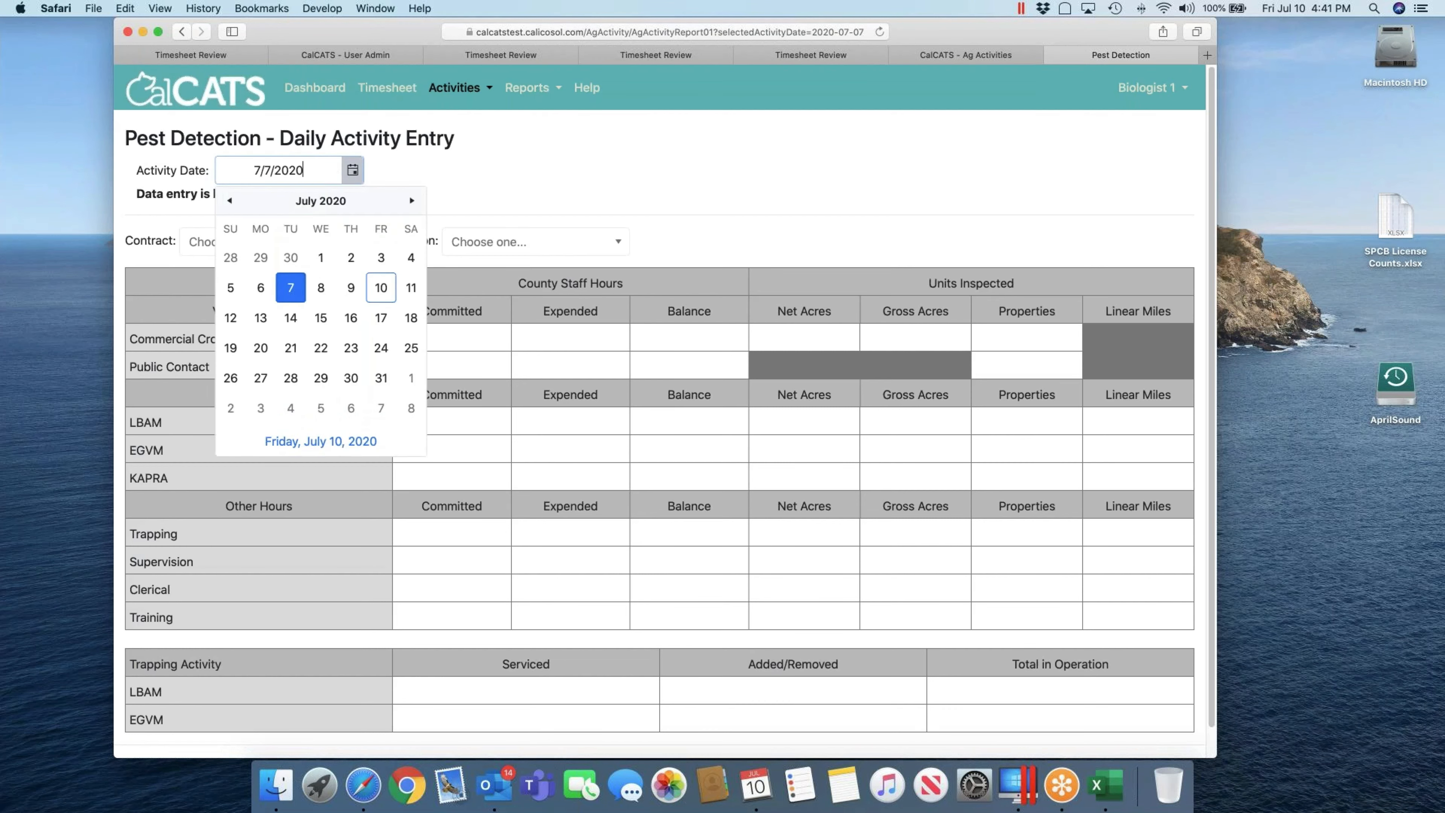
click(263, 322)
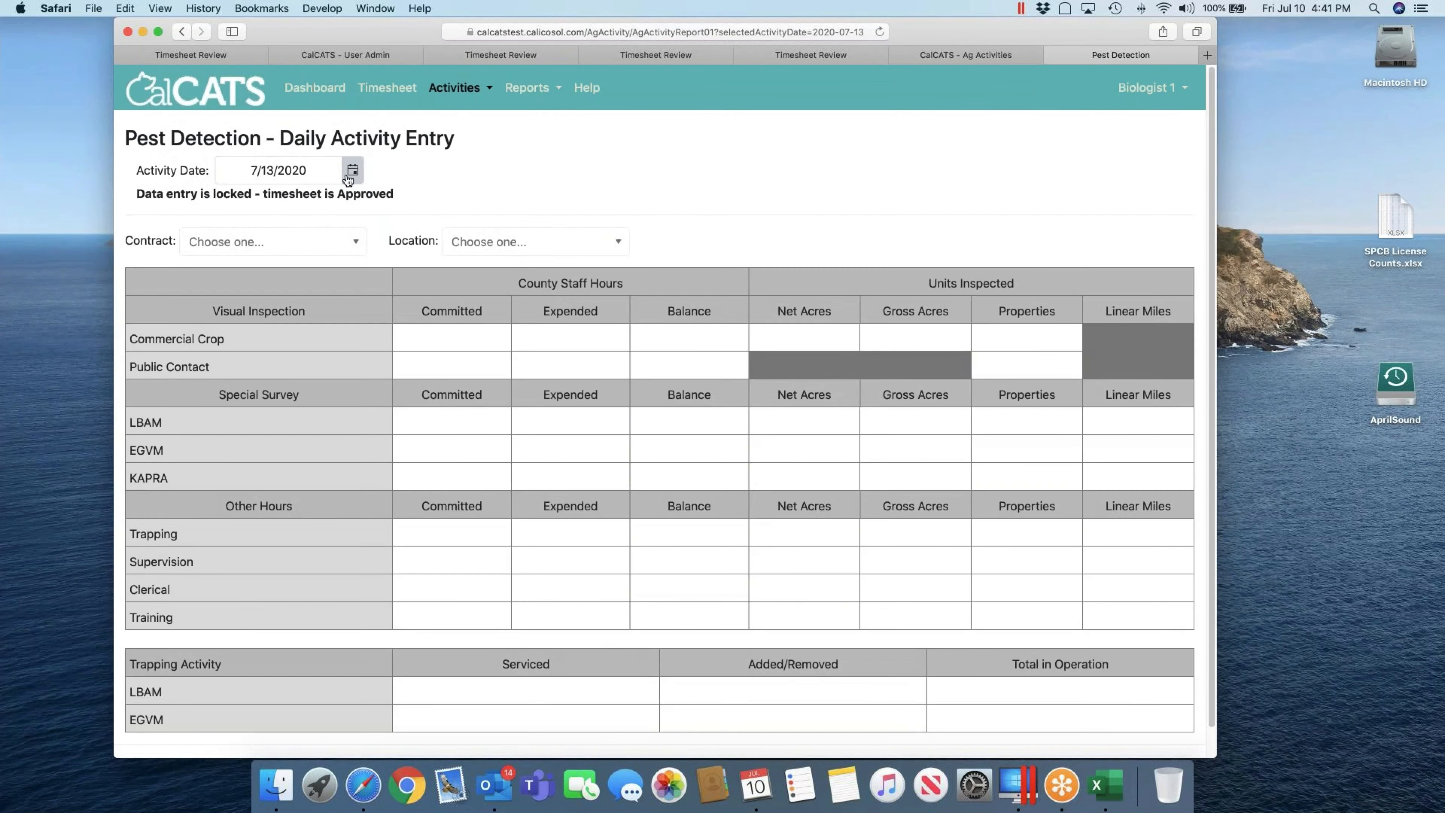
click(349, 176)
click(265, 350)
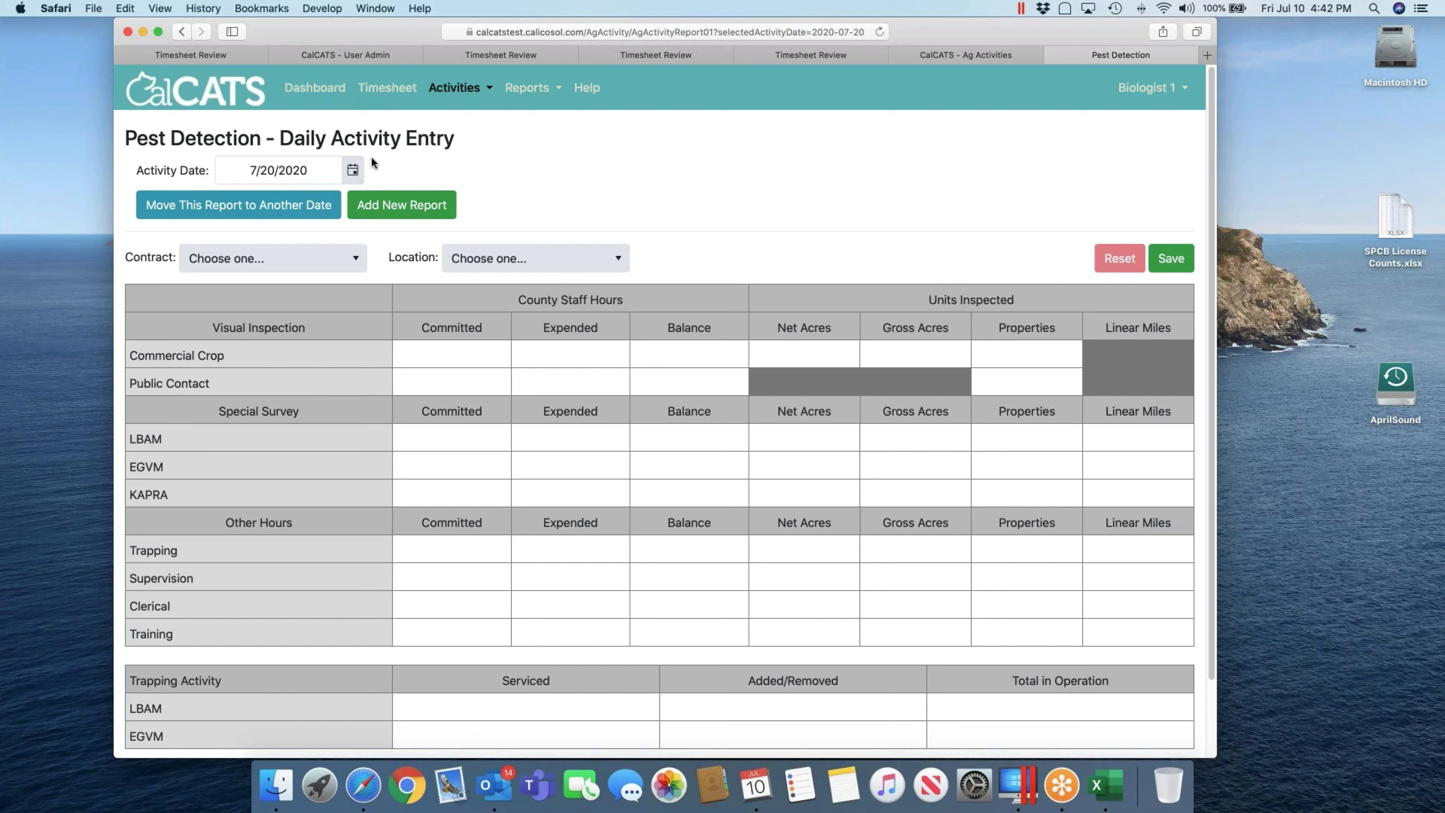
Step: Fill the Commercial Crop row: Expended 2.5, Net Acres 4, Gross Acres 6, Properties 1
click(449, 352)
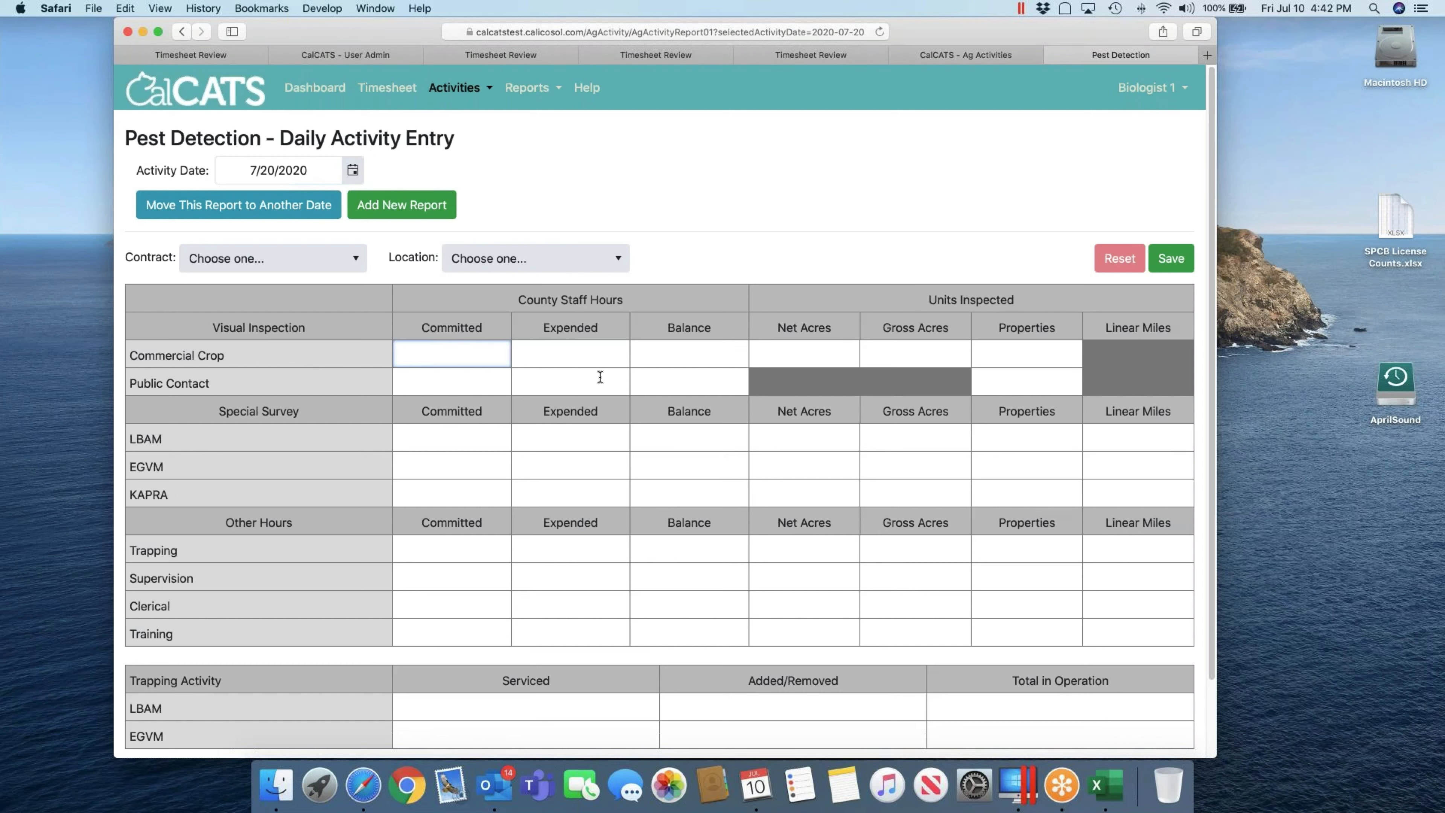
key(Tab)
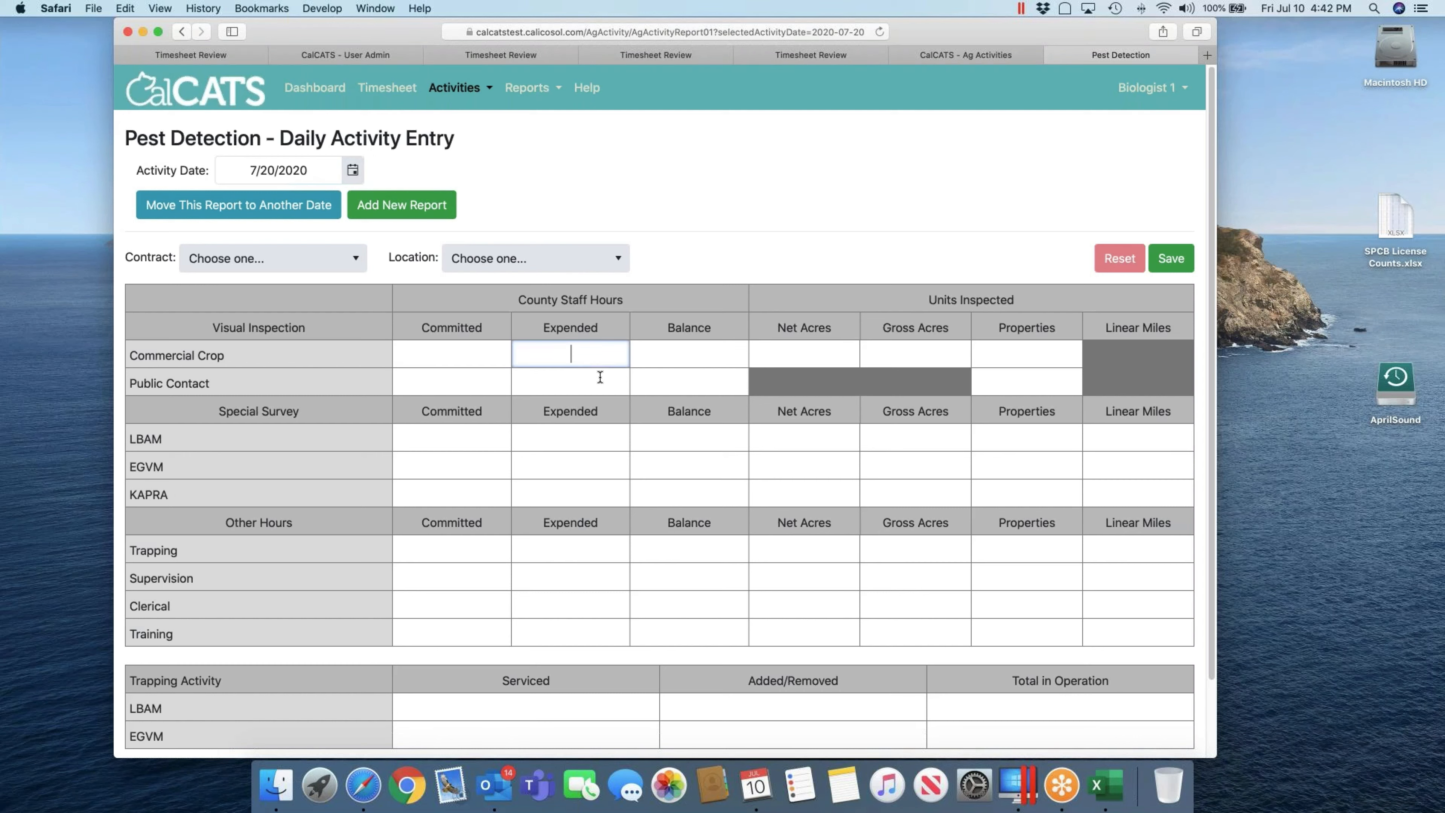
text(2.5)
key(Tab)
key(Tab)
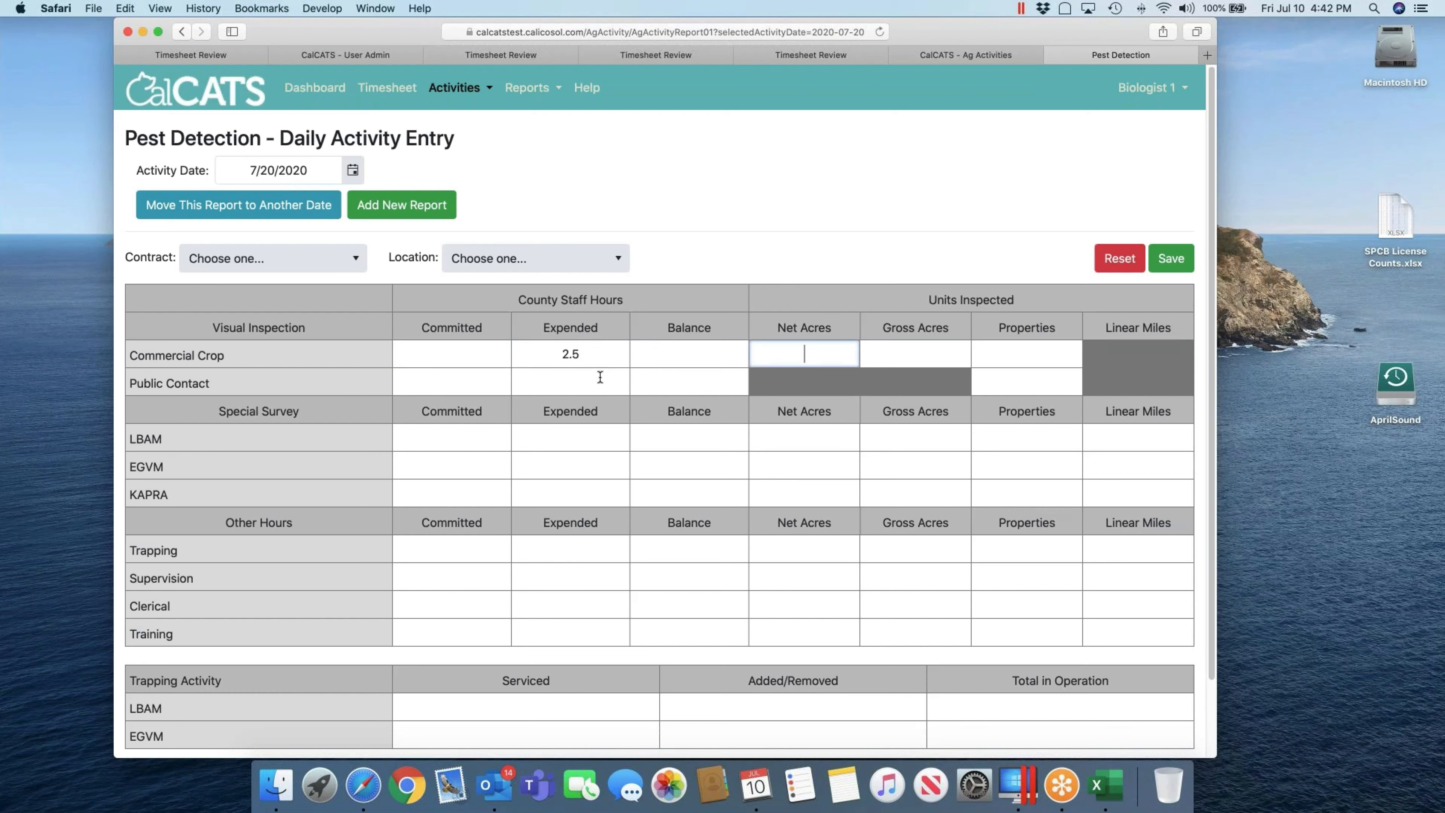
text(4)
key(Tab)
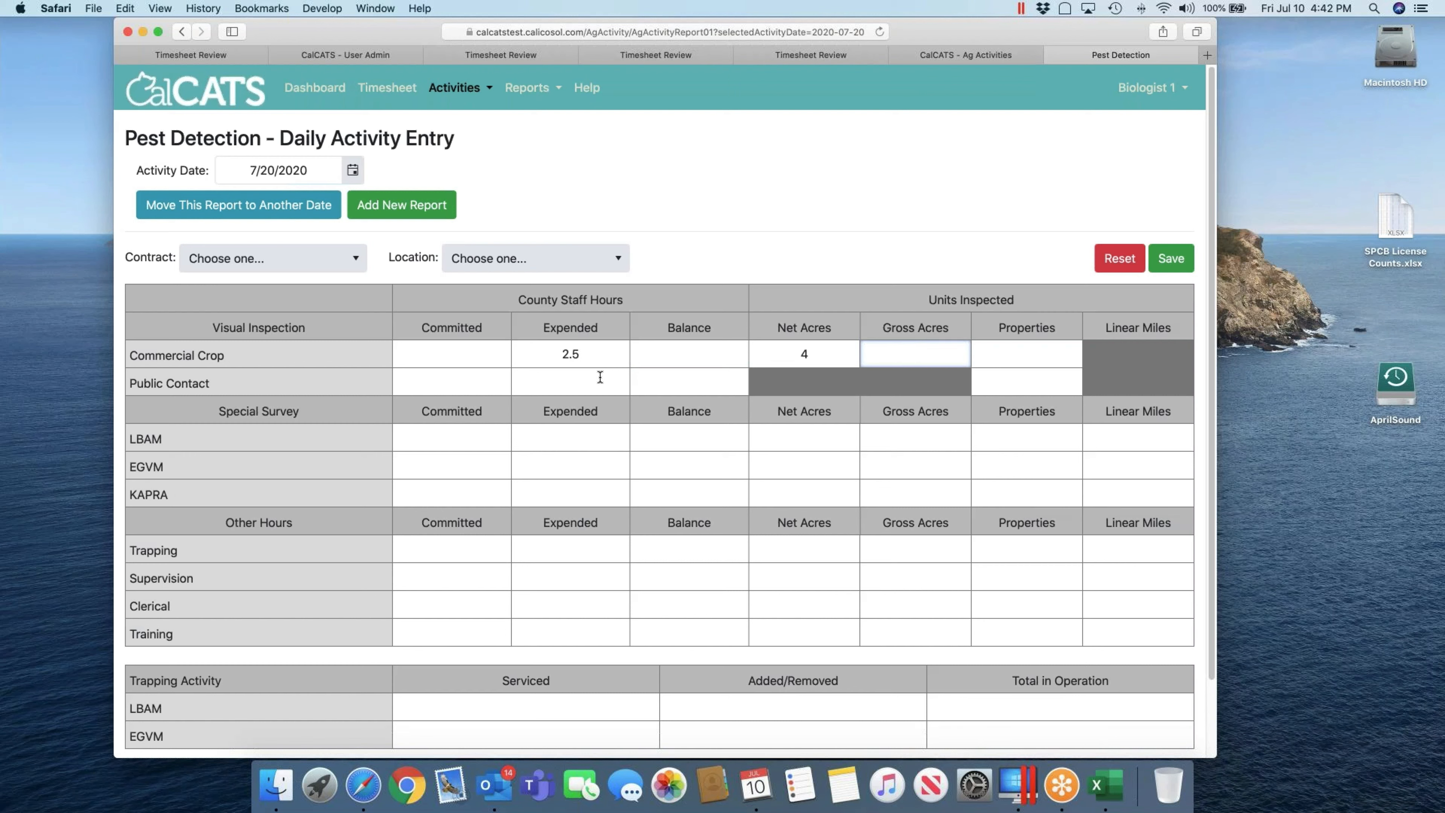
text(6)
key(Tab)
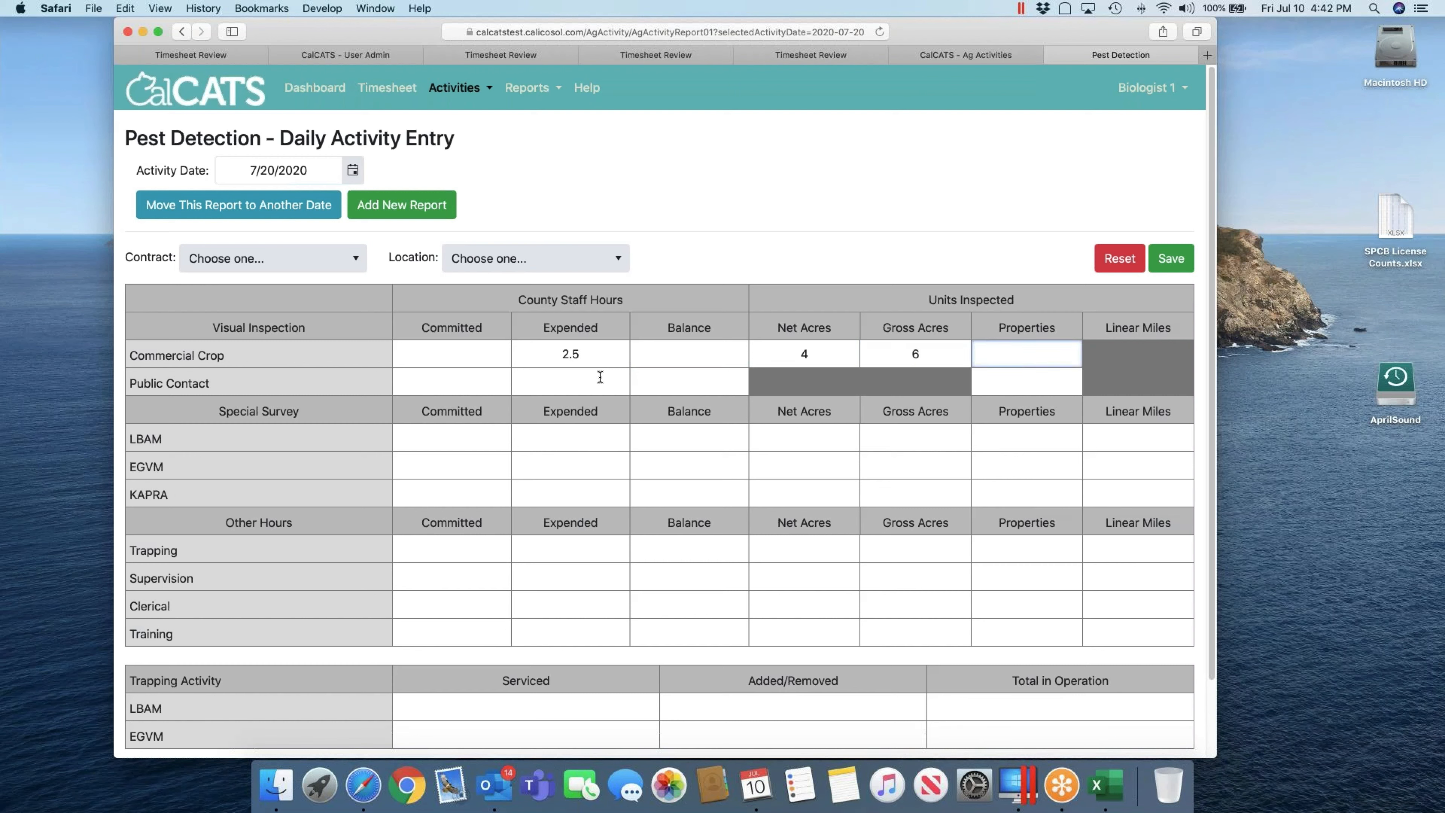
text(1)
key(Tab)
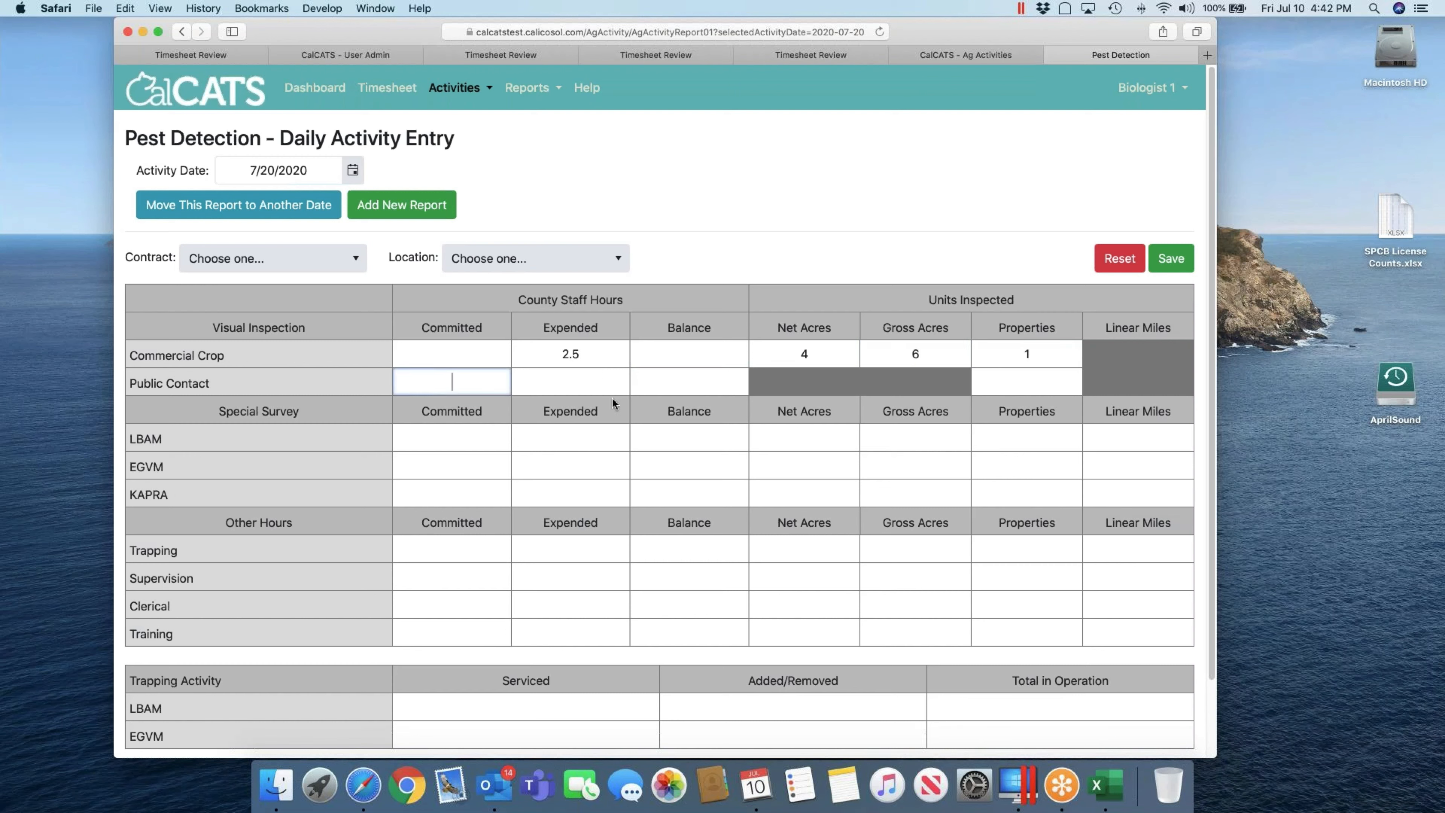
Step: Enter LBAM trapping counts: 5 serviced, 2 added/removed, 10 total in operation
scroll(615, 397, down, 1)
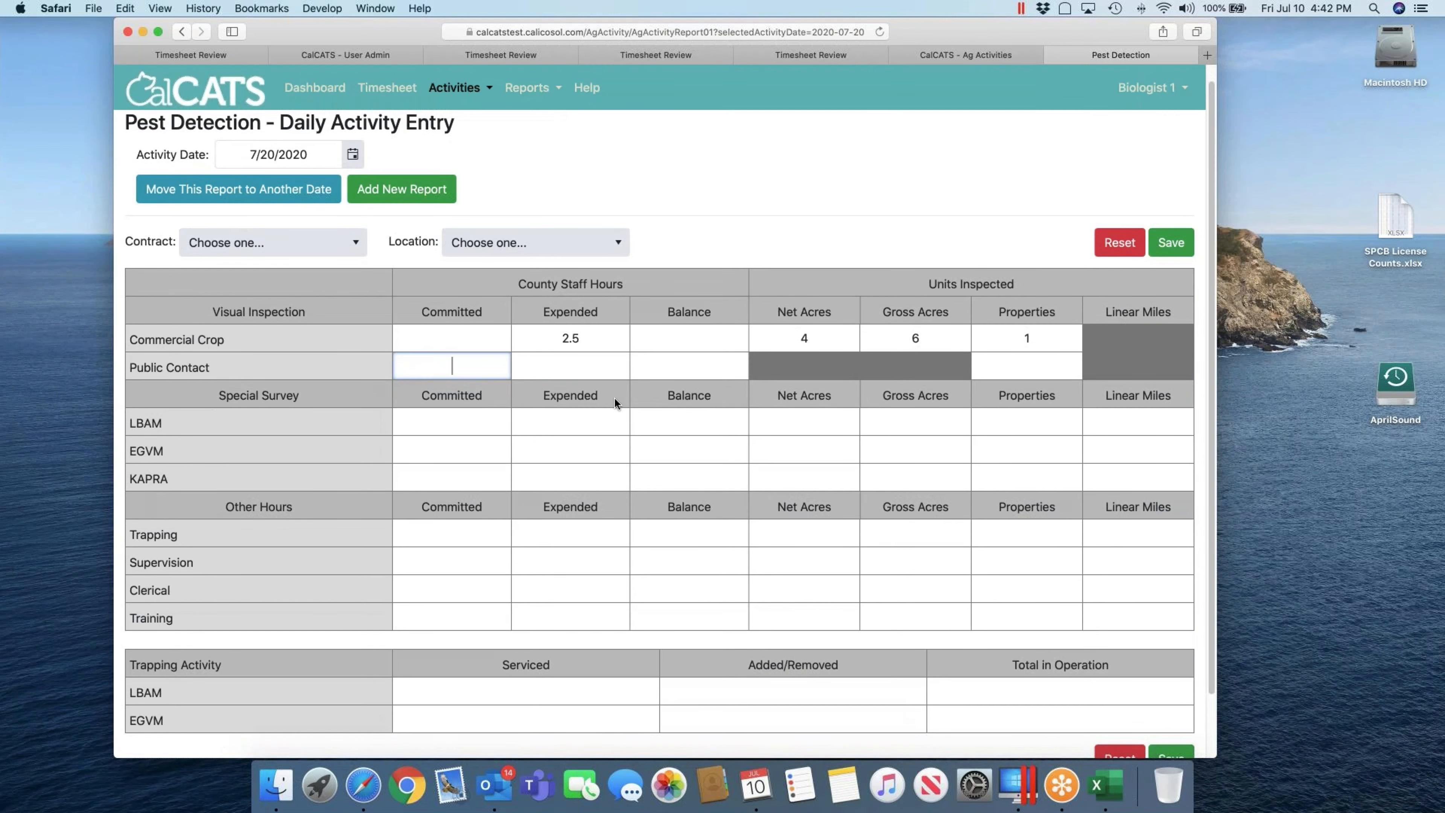
scroll(614, 397, down, 4)
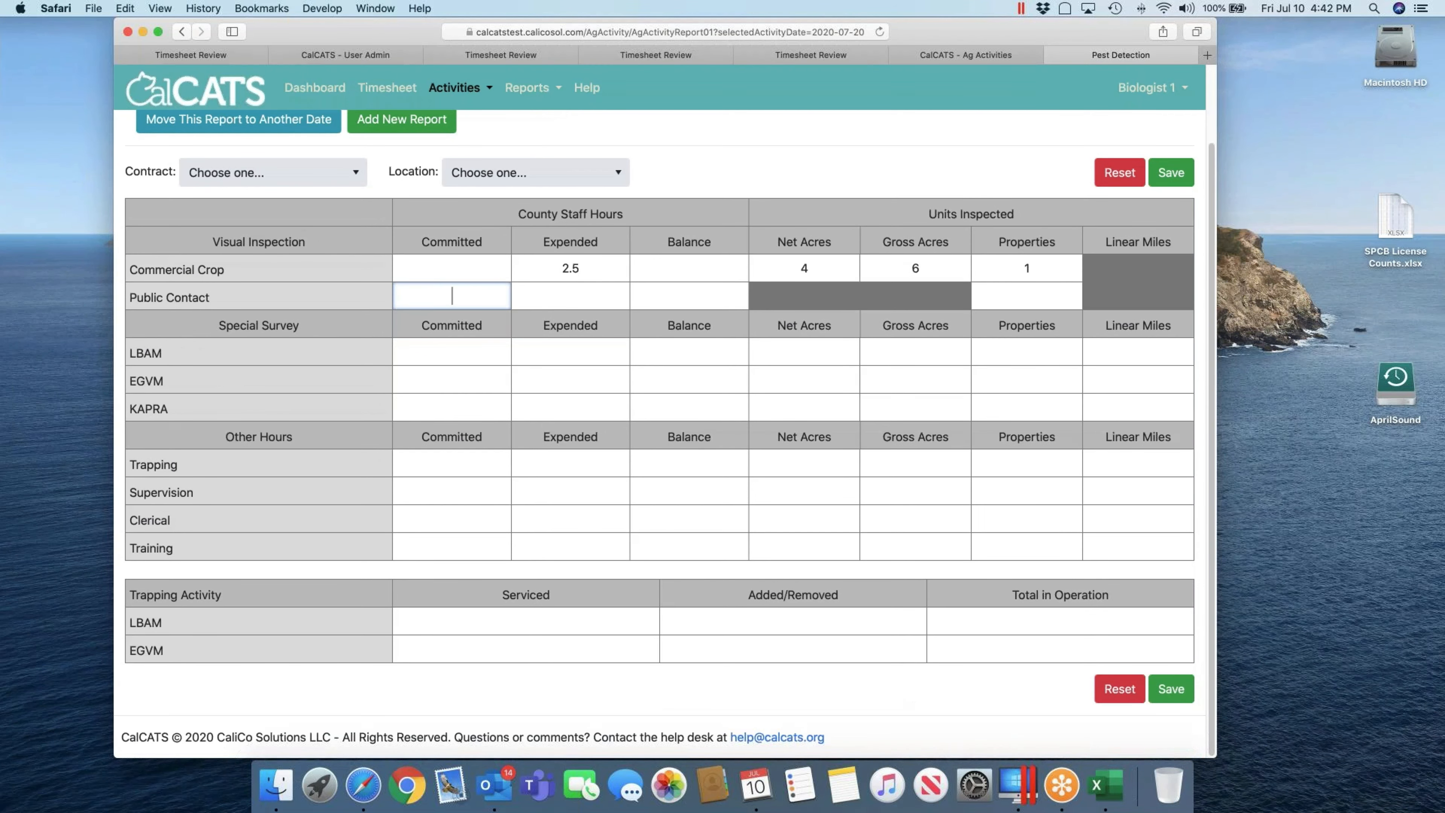
click(542, 624)
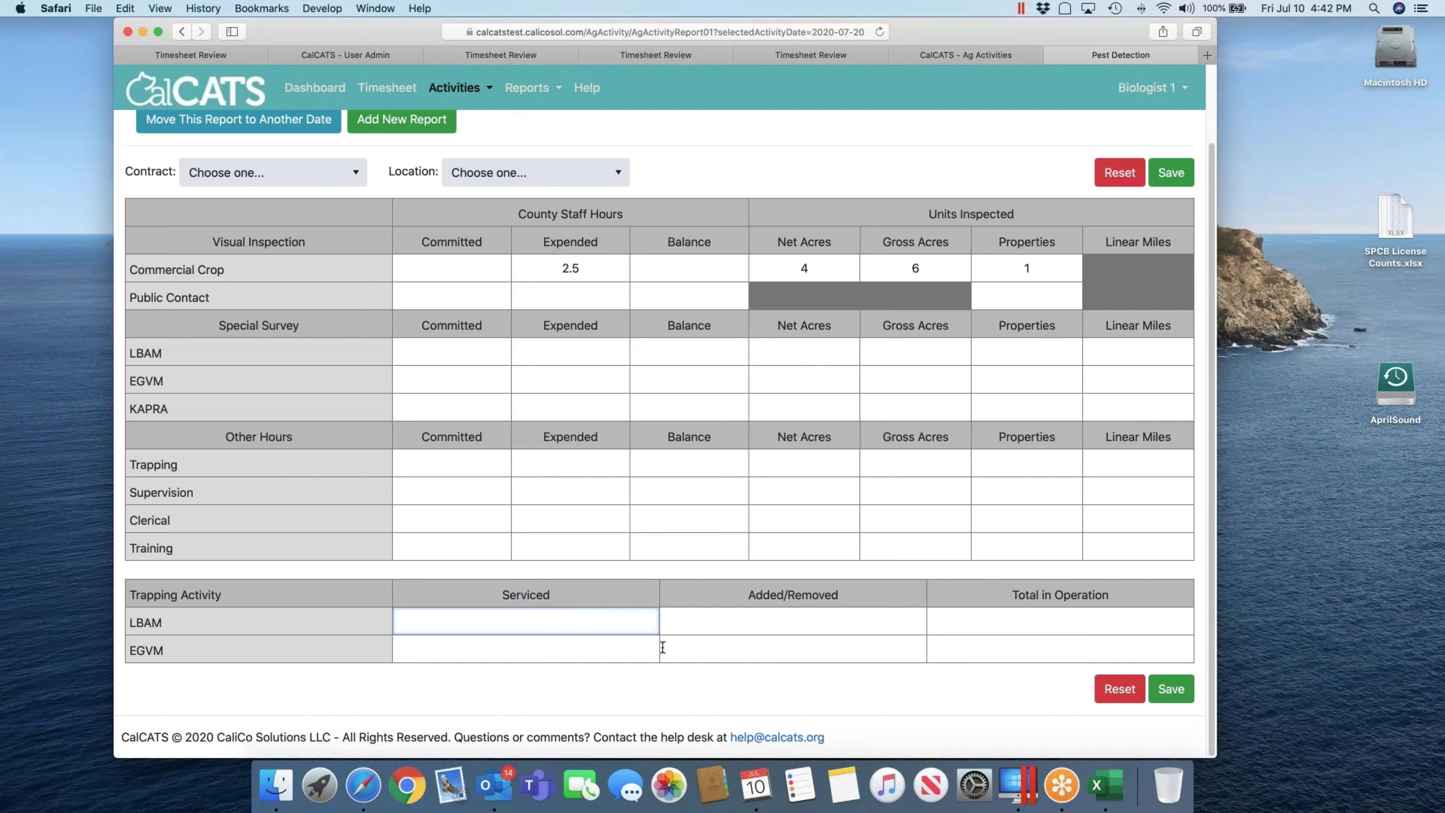
text(5)
key(Tab)
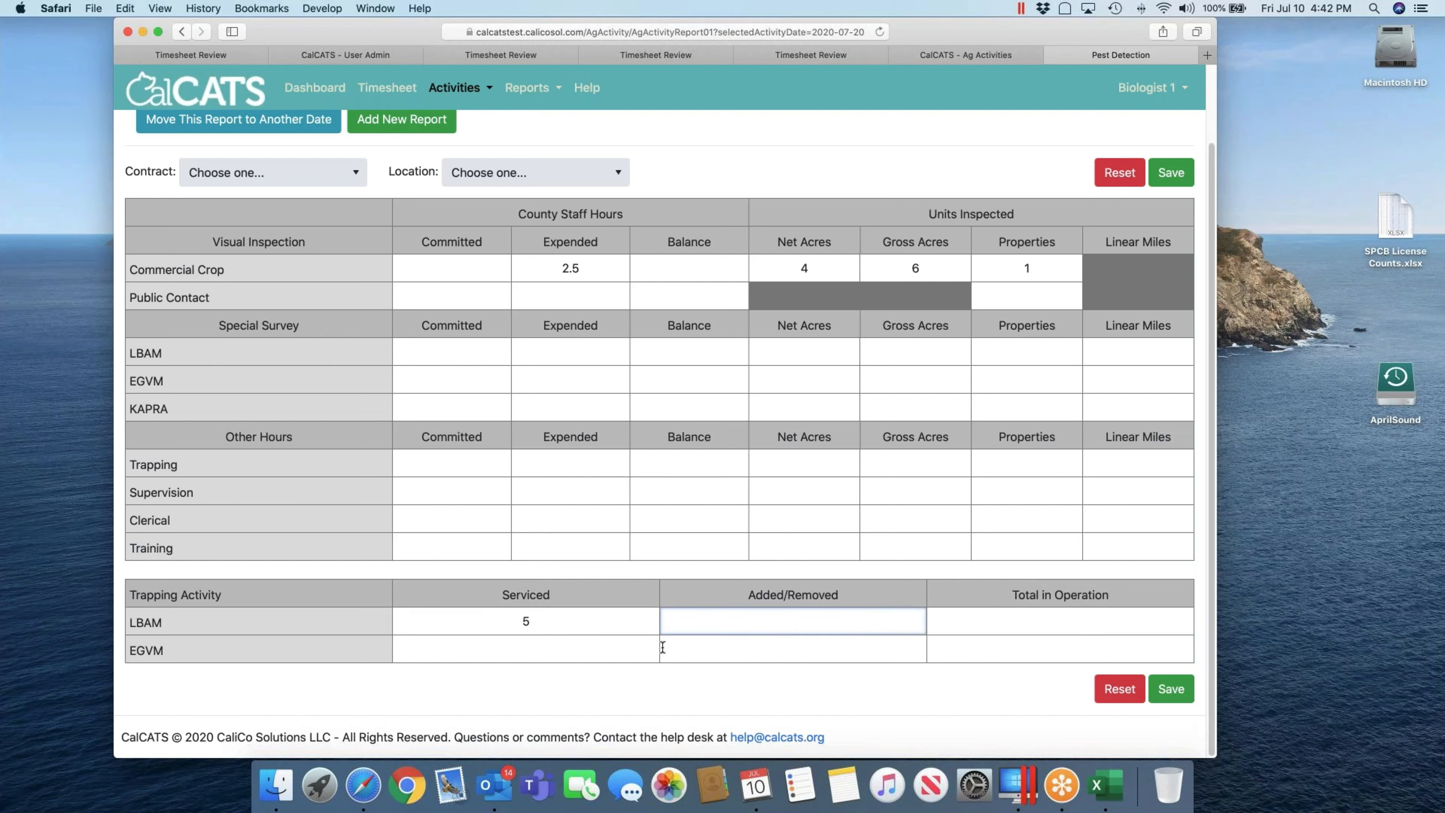
text(2)
key(Tab)
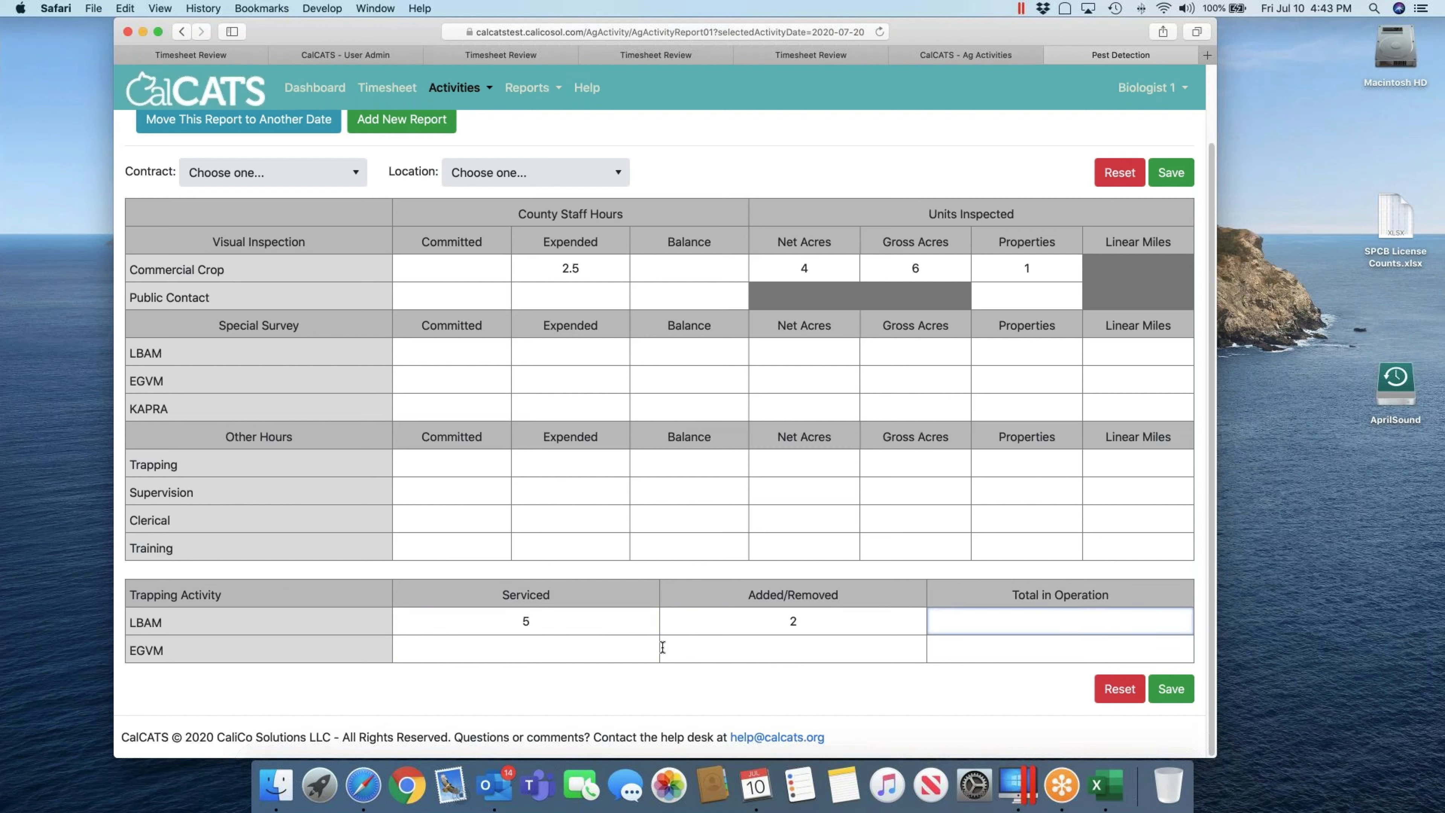
text(10)
key(Tab)
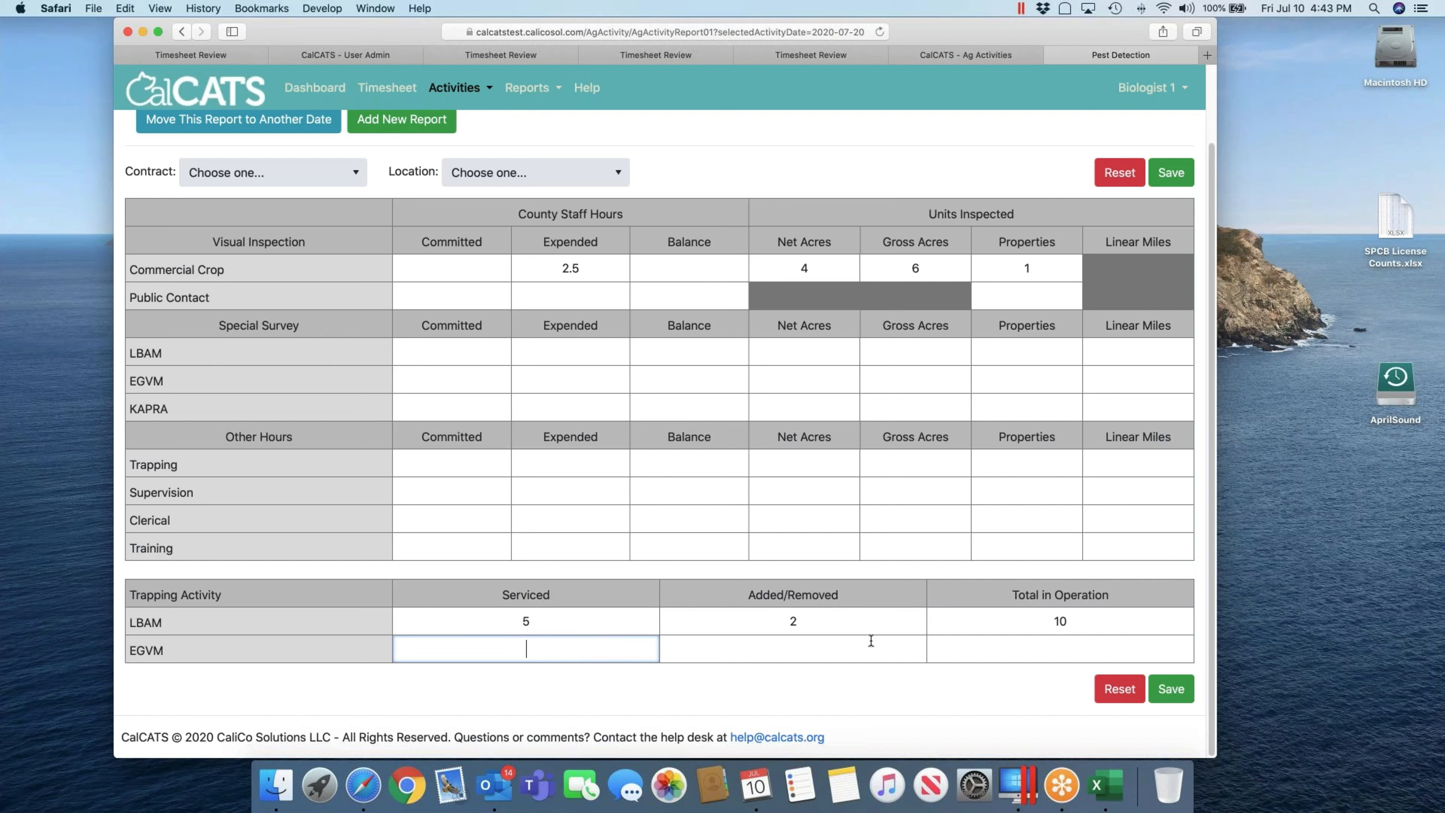
Step: Save the 7/20 Pest Detection report and go to the Timesheet Entry page
click(1170, 690)
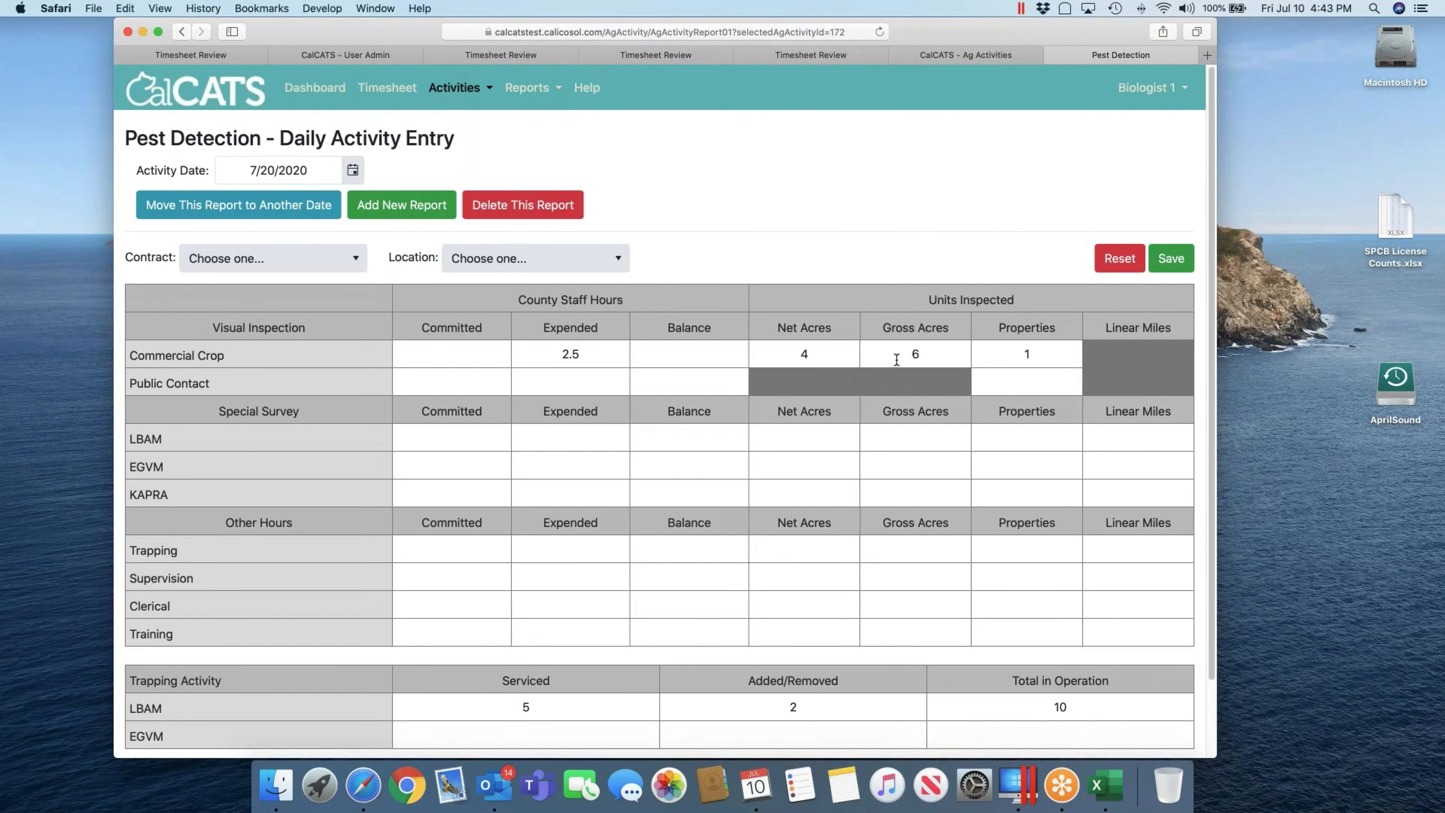
click(974, 52)
click(374, 89)
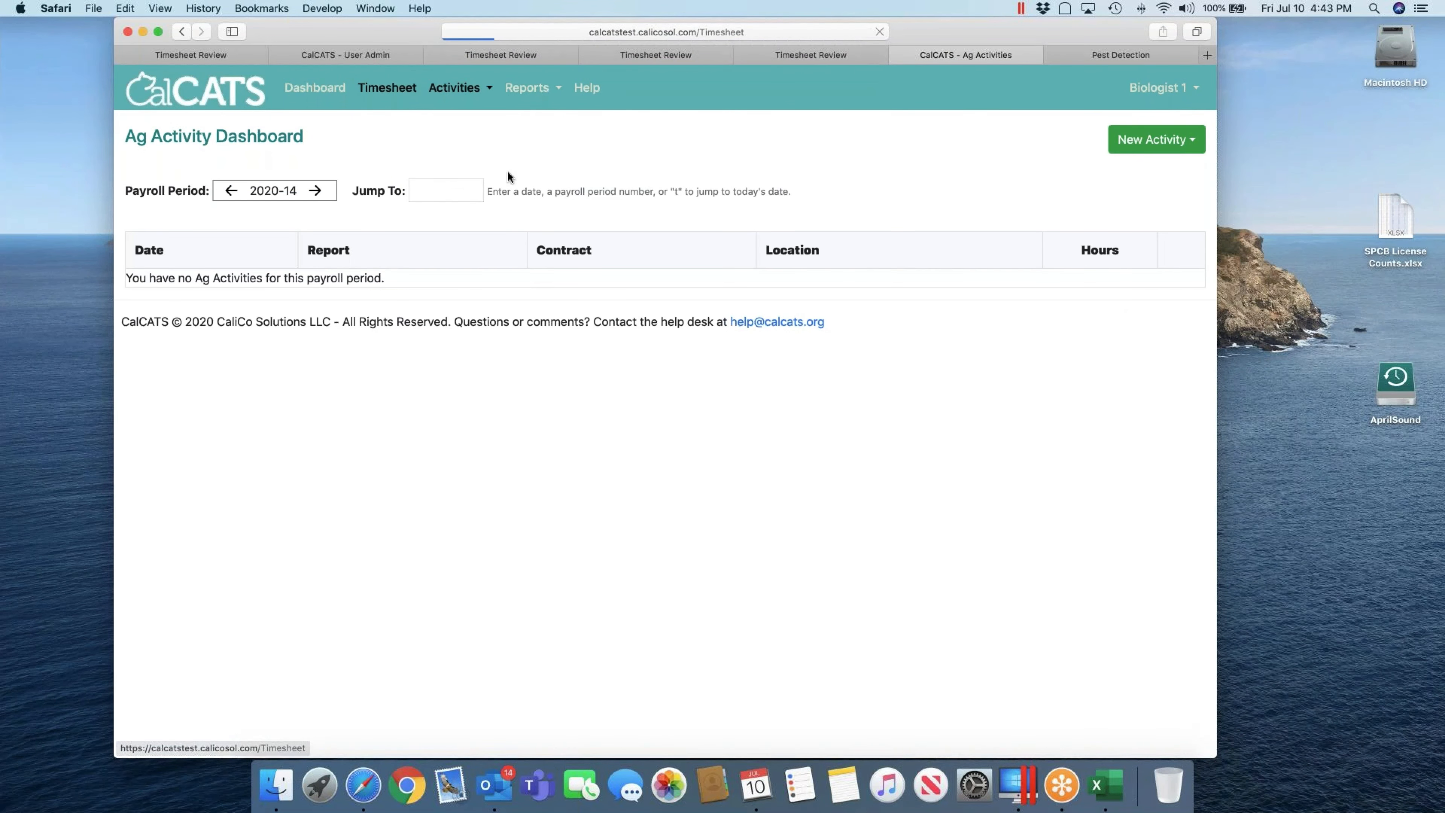
Step: Jump the timesheet to 7/20, loading payroll period 2020-15 with 2.5 Ag Activity hours
click(433, 186)
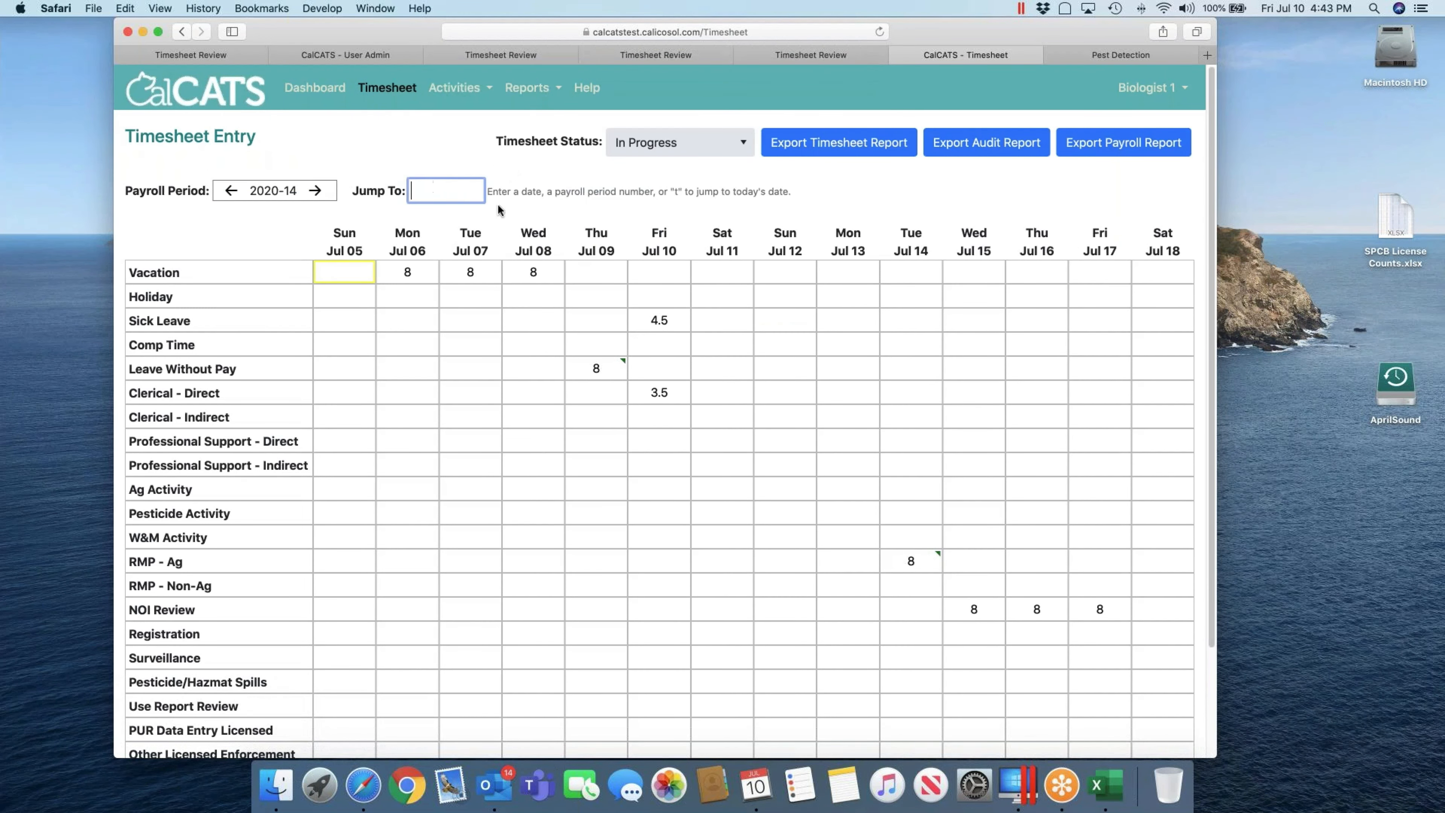
text(7/20)
key(Return)
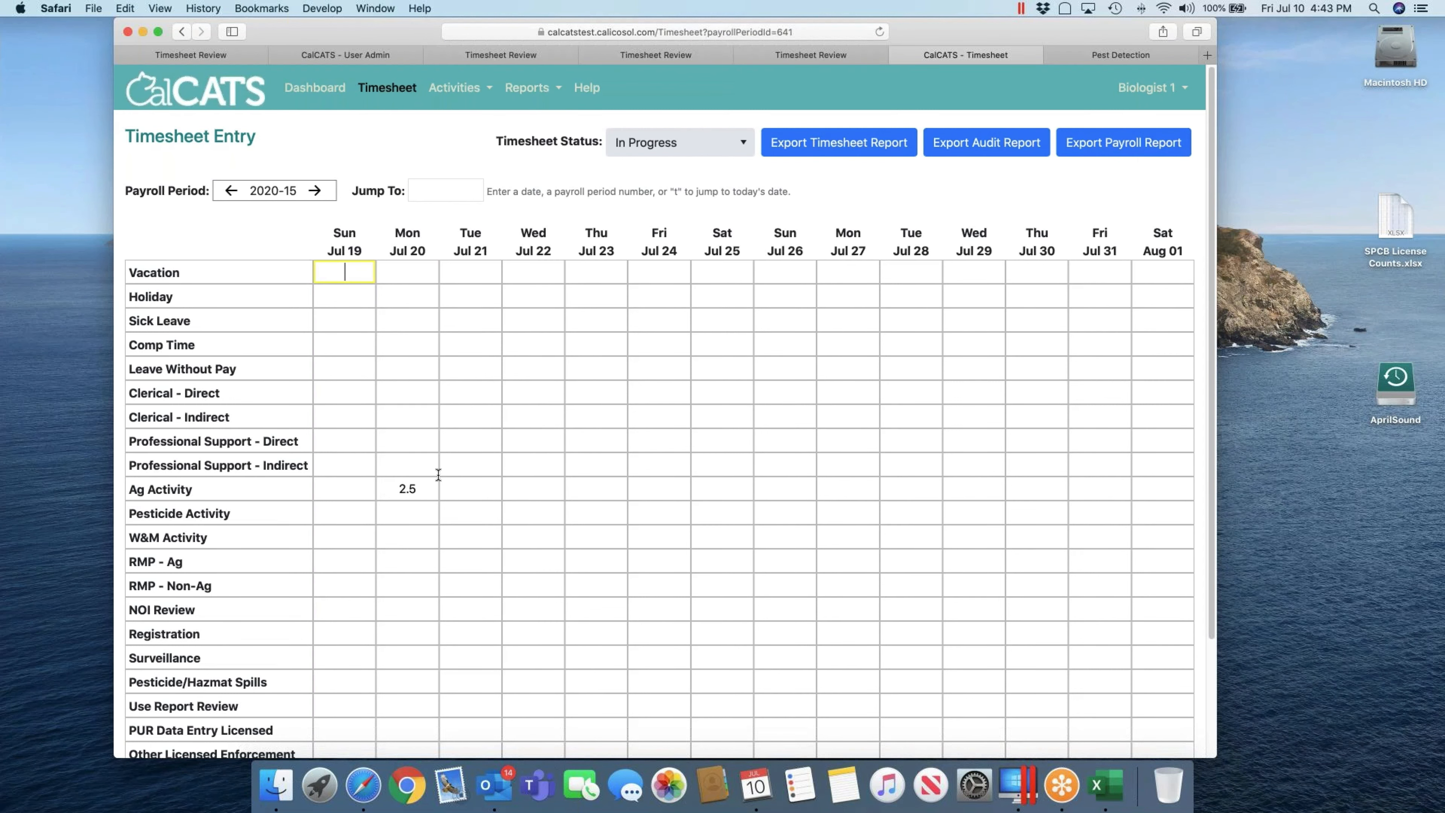
Step: Start a second 7/20 Pest Detection report assigned to contract Weed Abatement District 7
click(1078, 55)
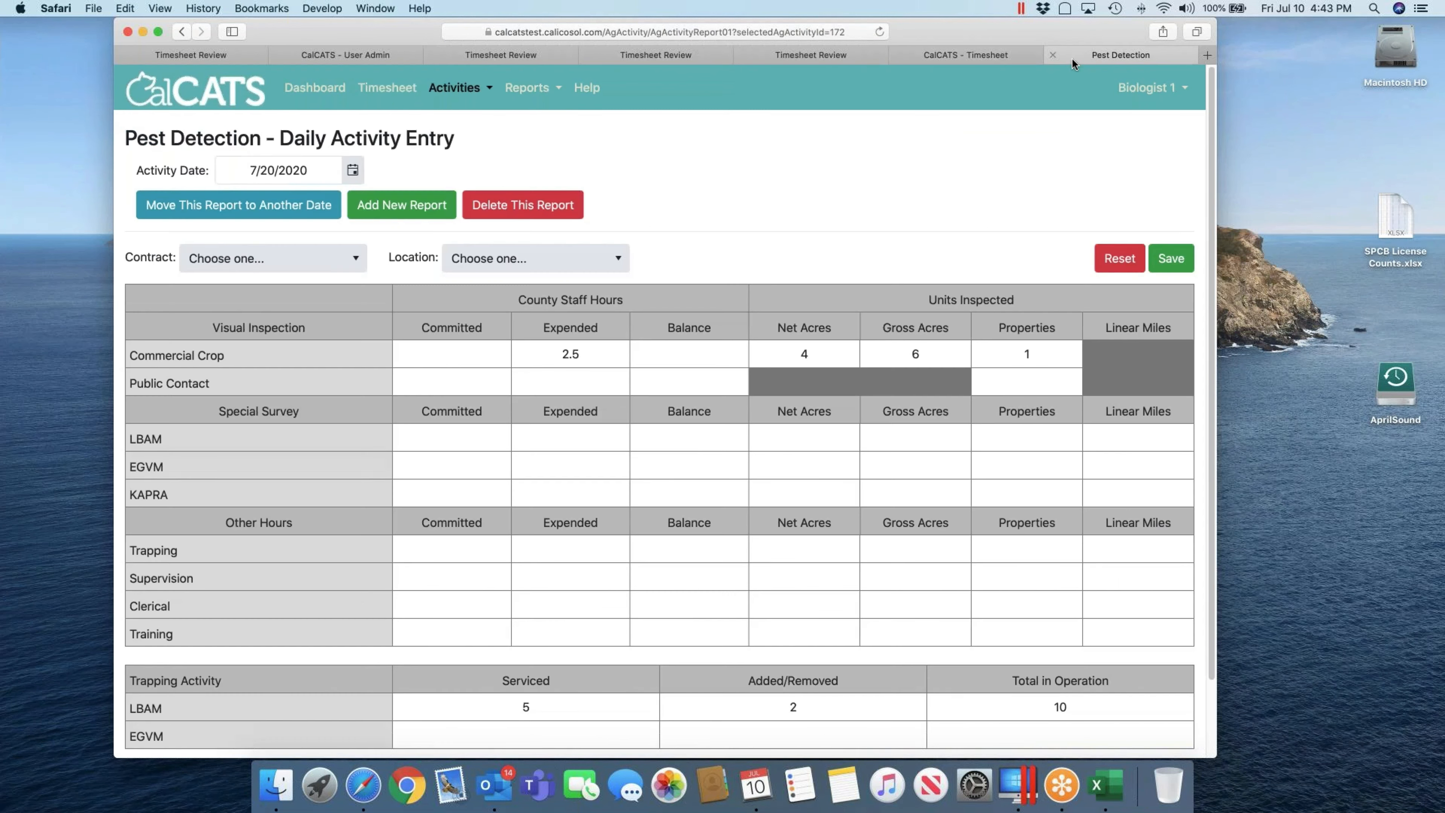
click(359, 261)
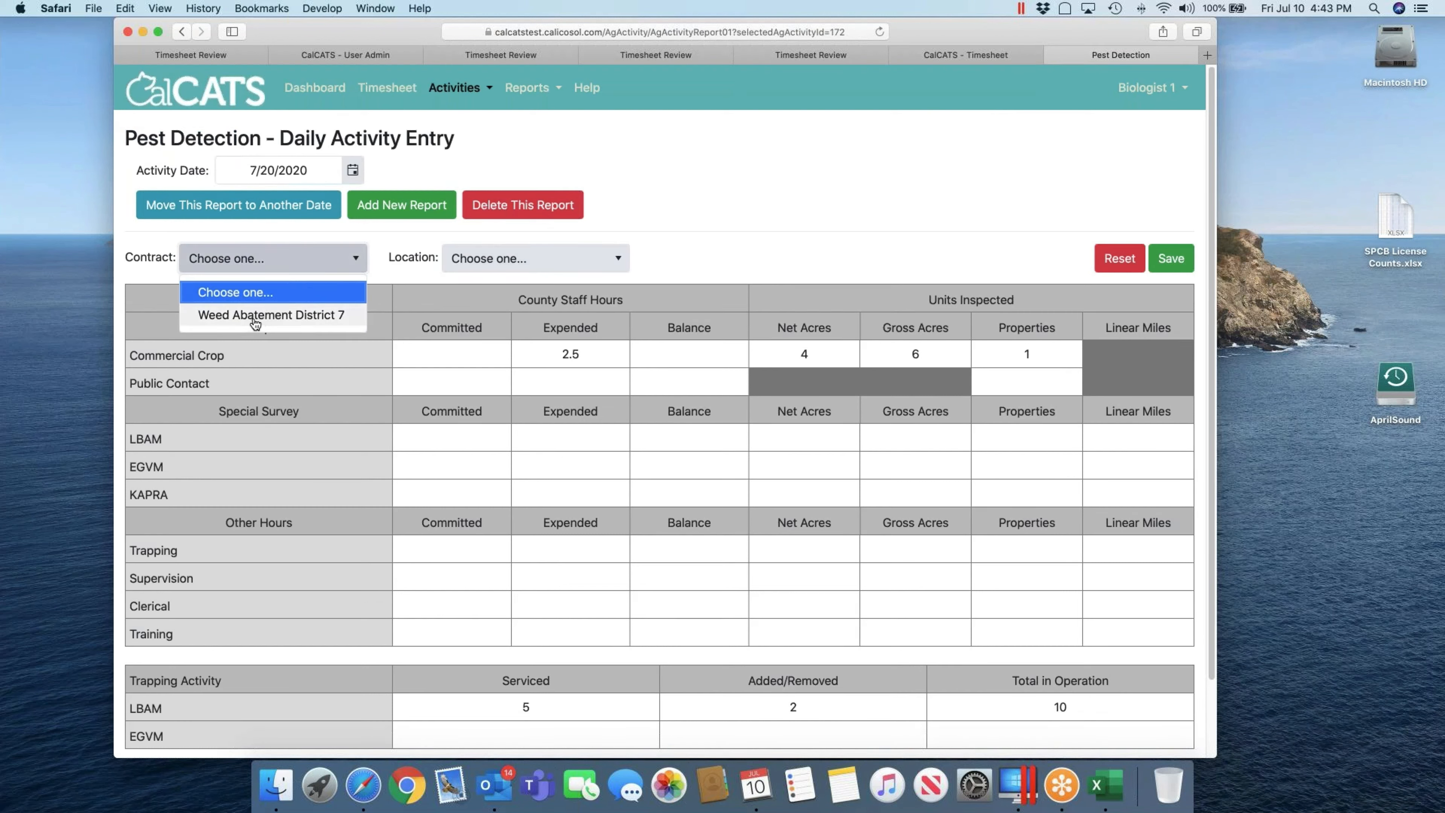
click(294, 320)
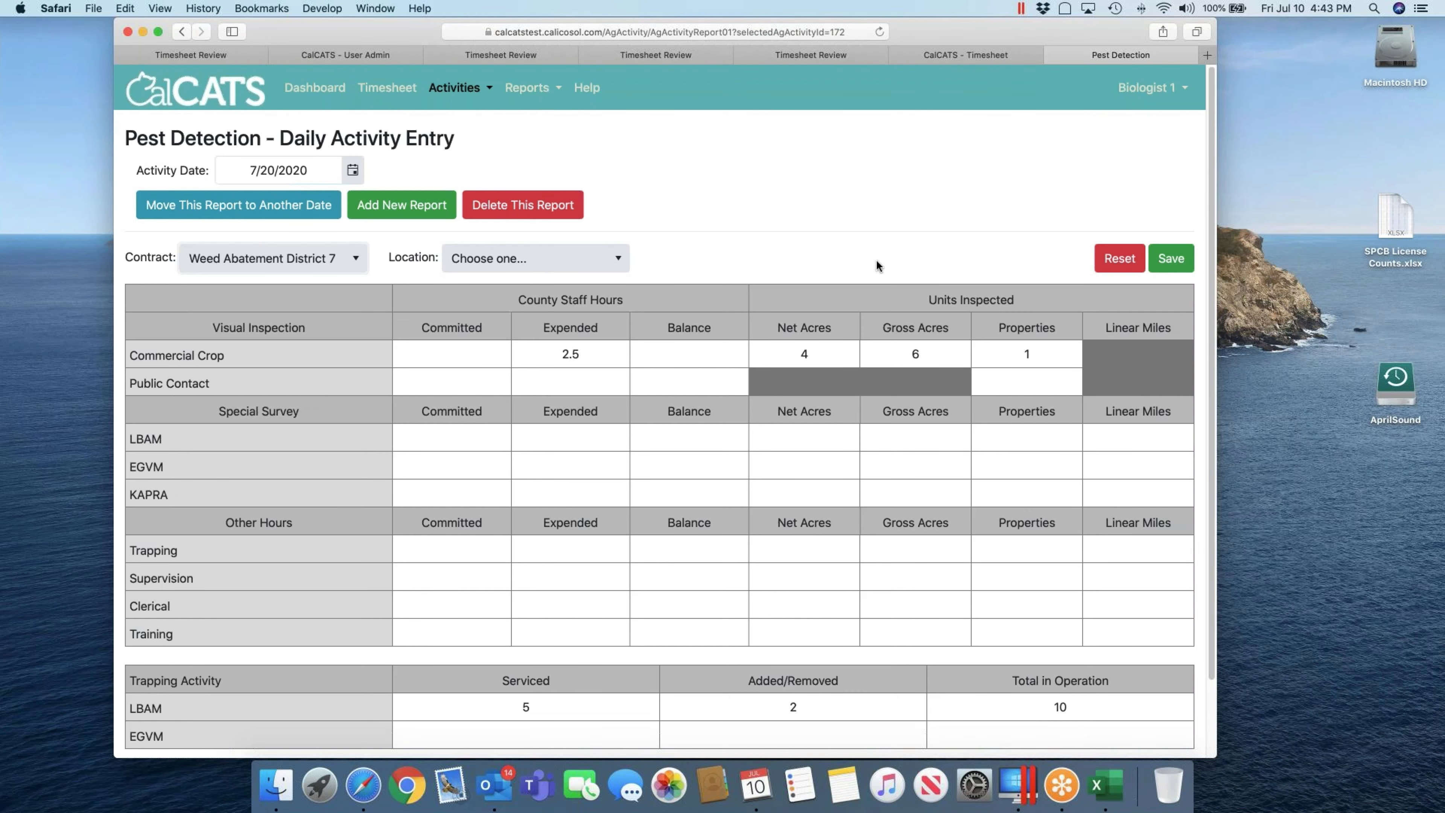
click(1119, 258)
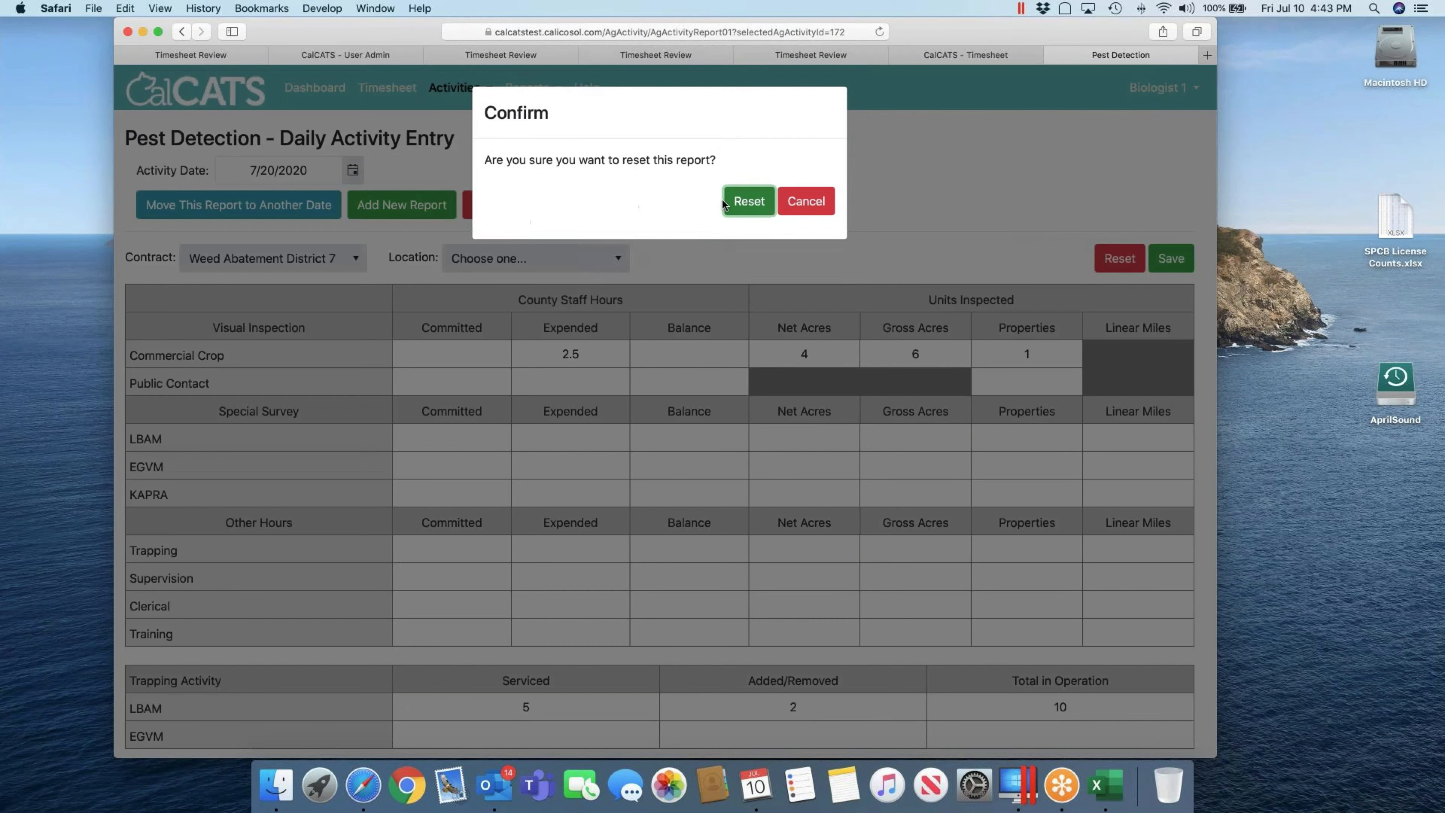
click(800, 194)
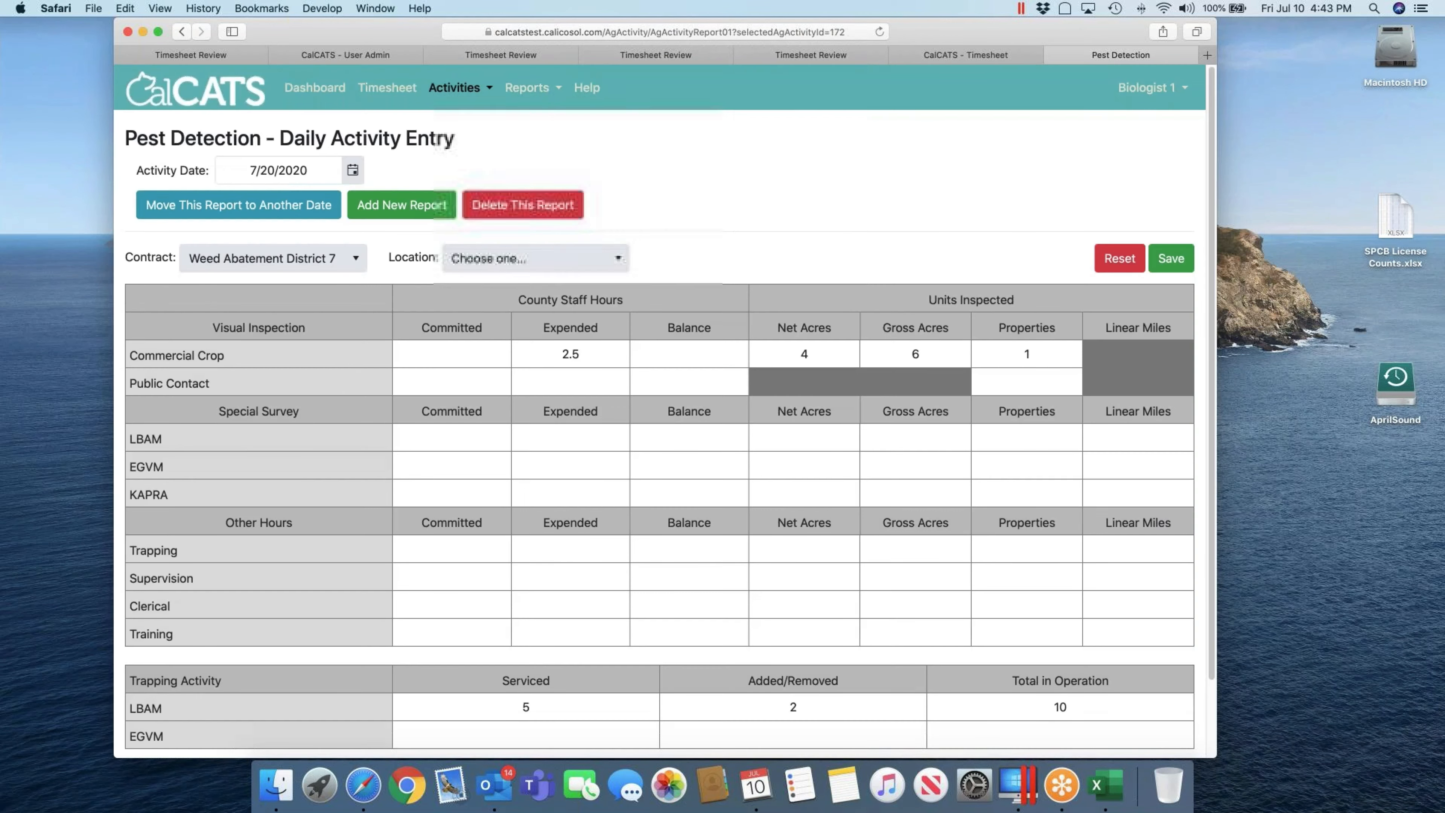
click(410, 210)
click(734, 218)
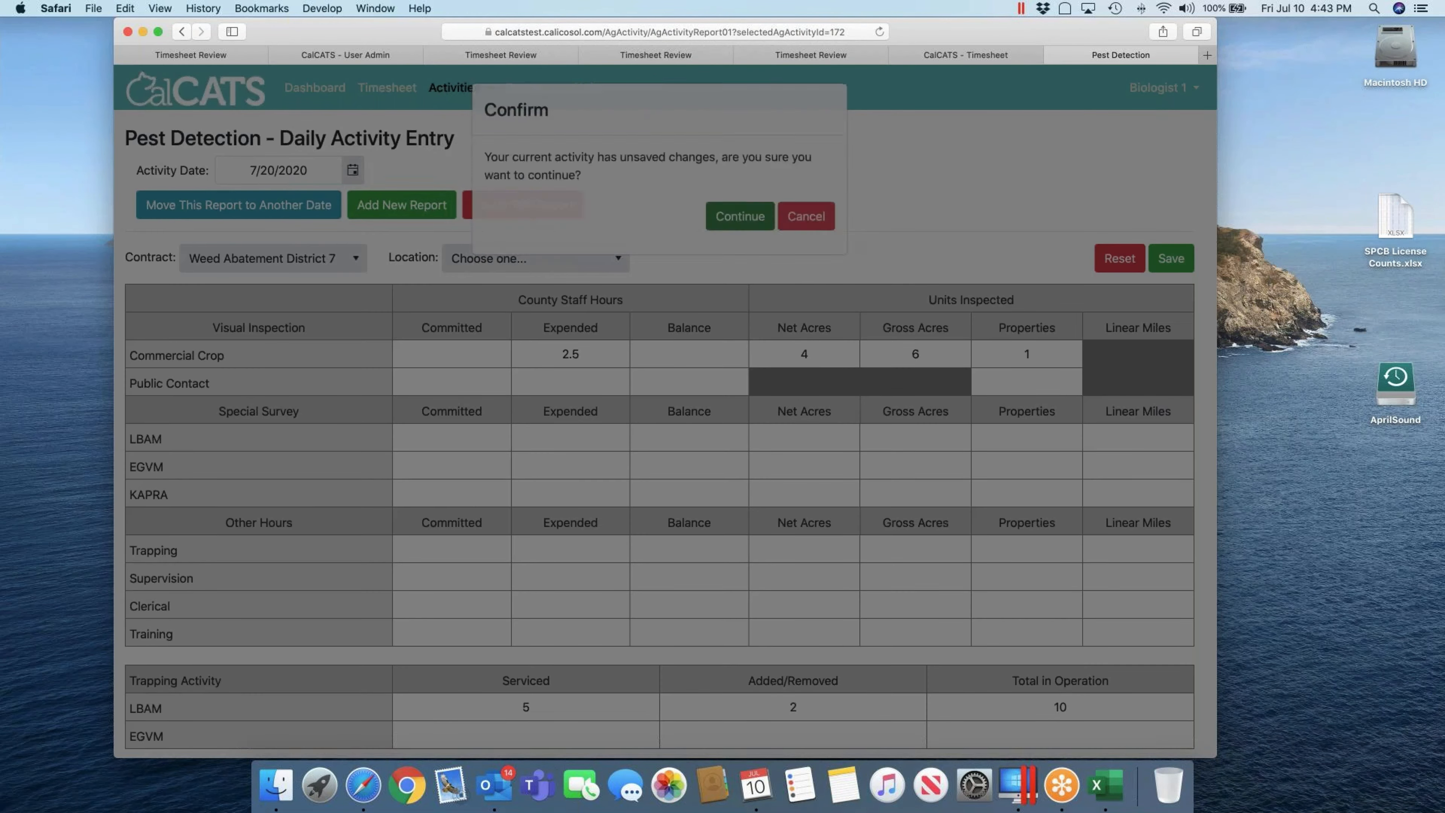
click(293, 264)
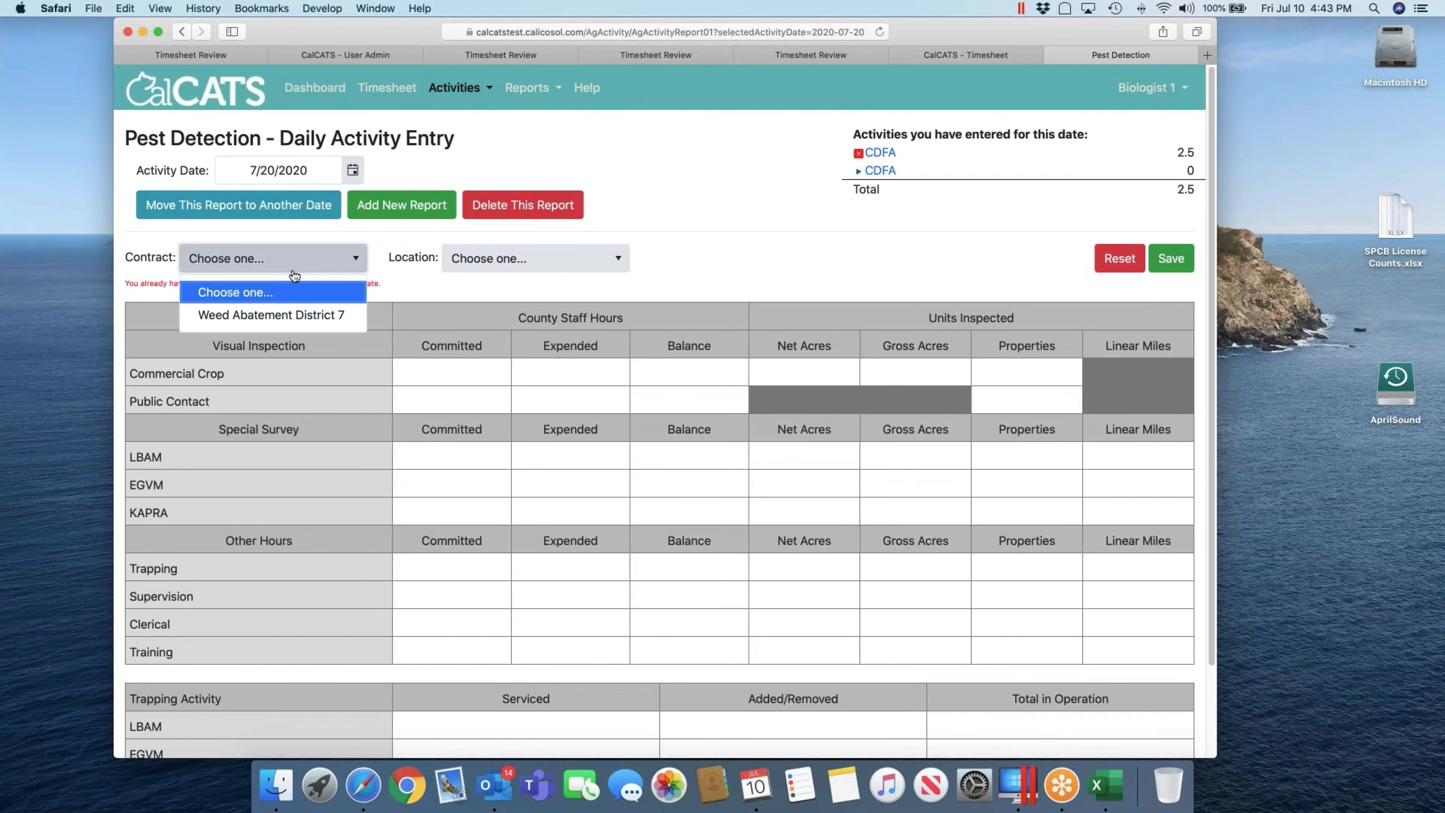
click(271, 314)
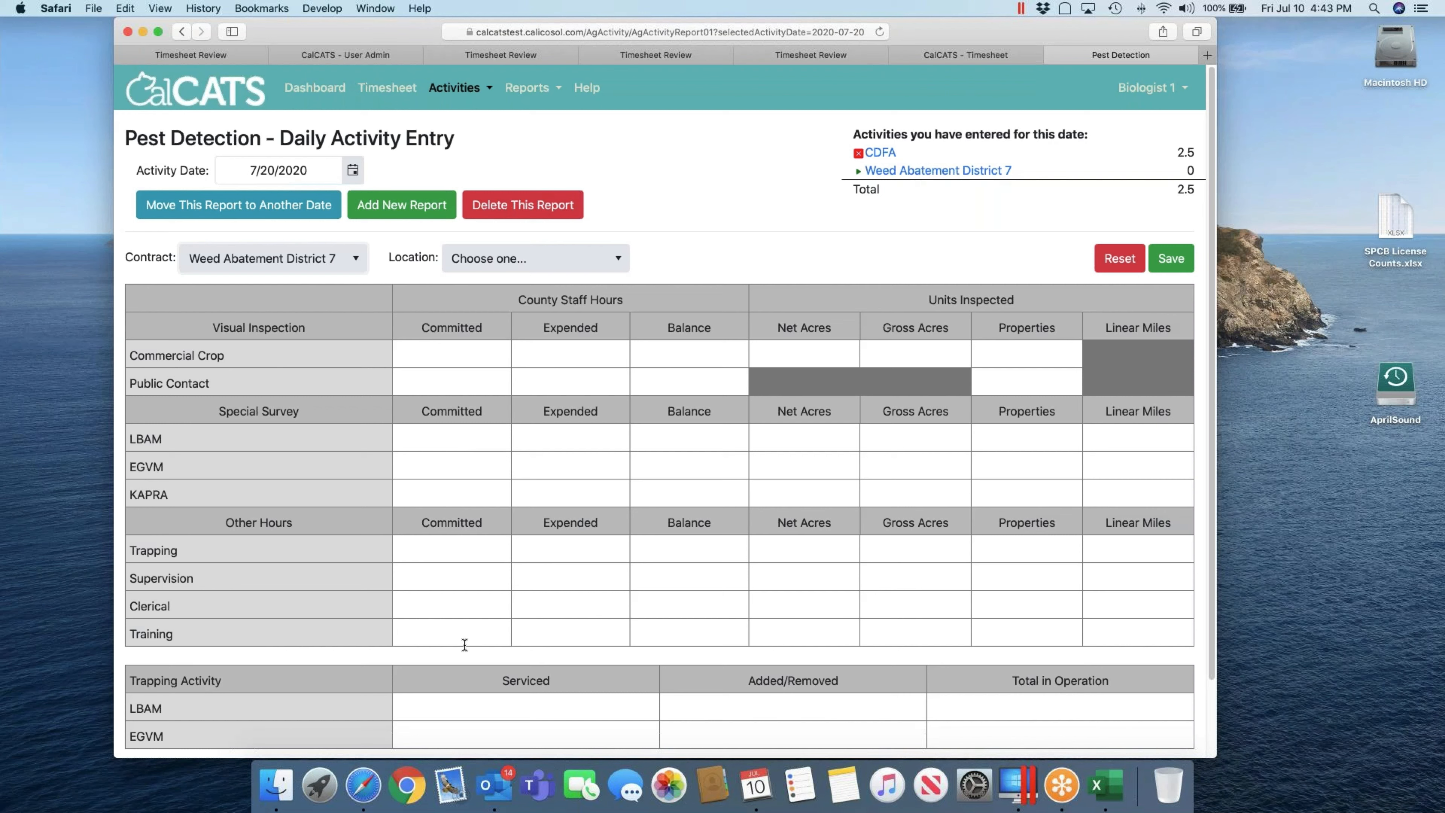
Step: Enter 3.5 Training Expended hours and save the Weed Abatement District 7 report
click(470, 627)
click(584, 625)
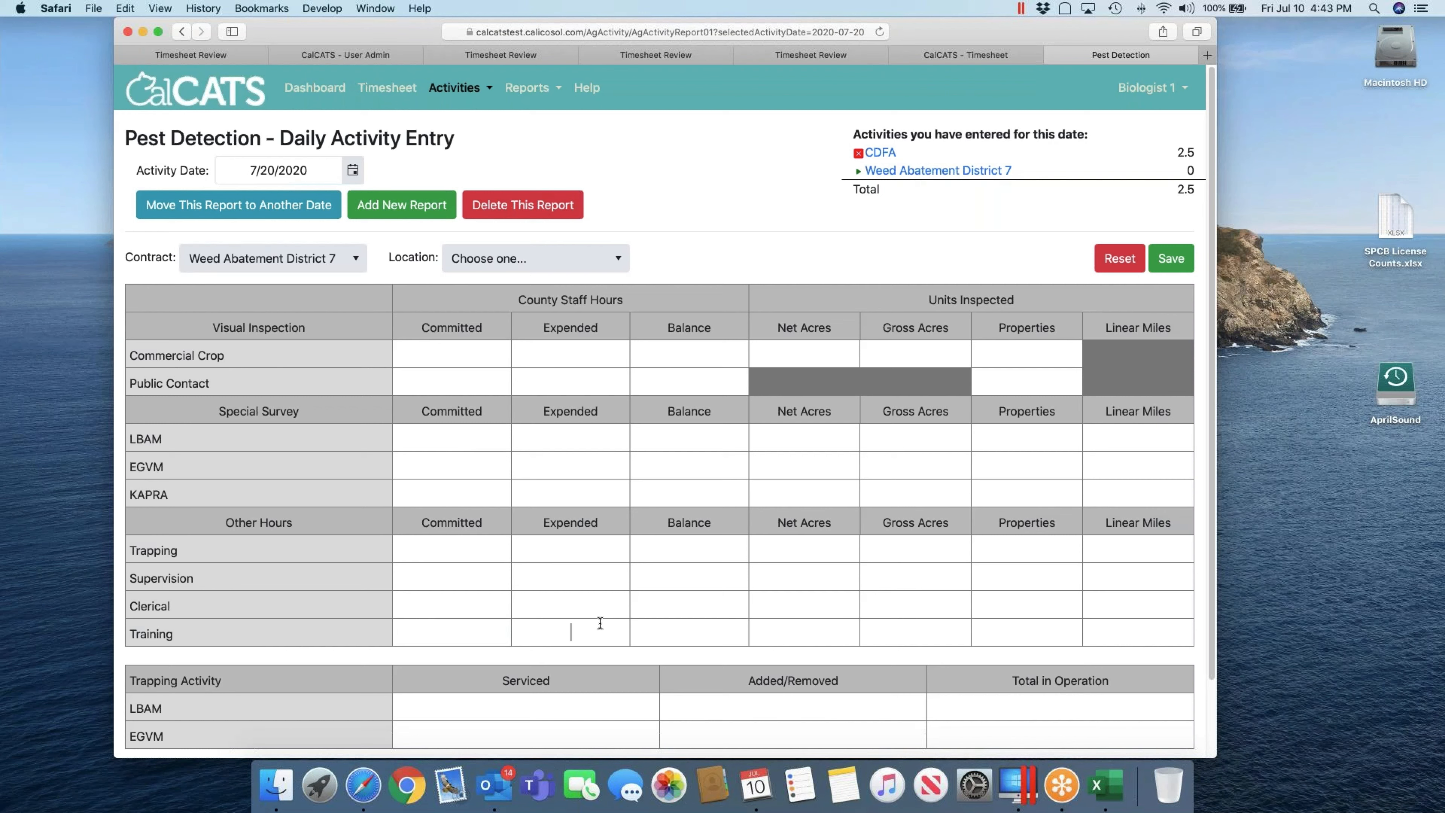
text(3.5)
click(652, 624)
key(Tab)
key(Tab)
key(Tab)
key(Tab)
scroll(733, 617, down, 3)
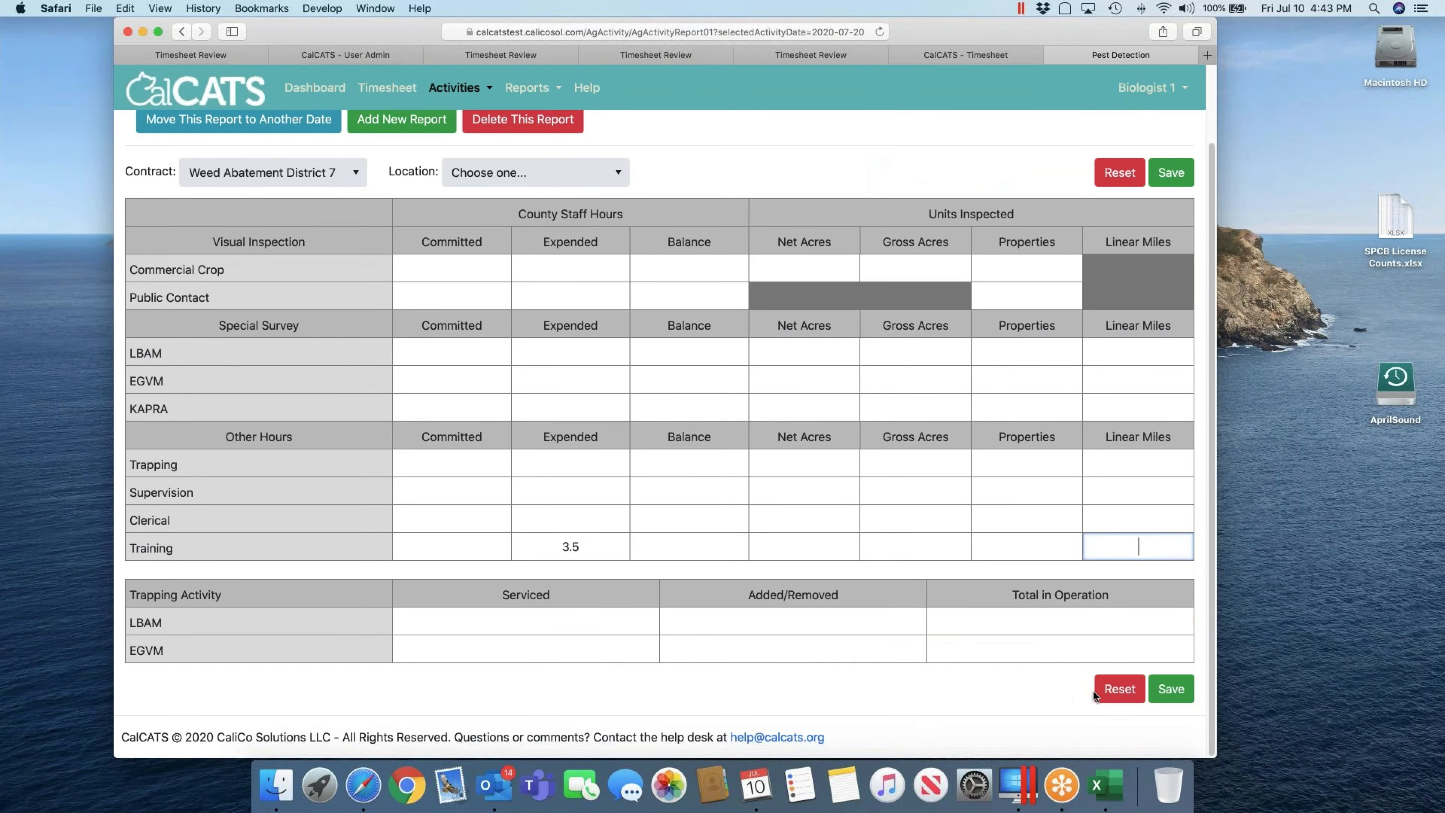
click(1164, 692)
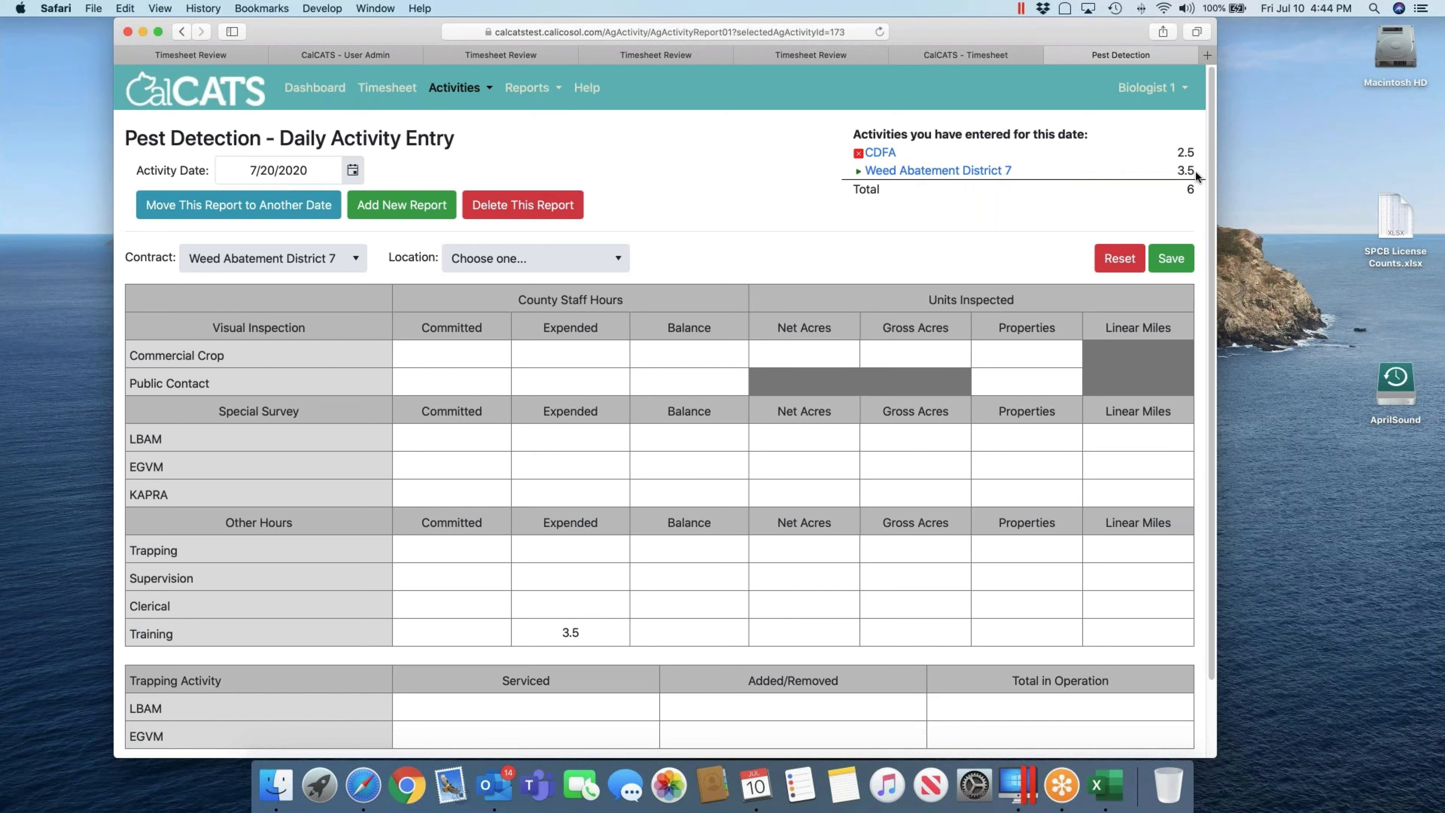
click(882, 153)
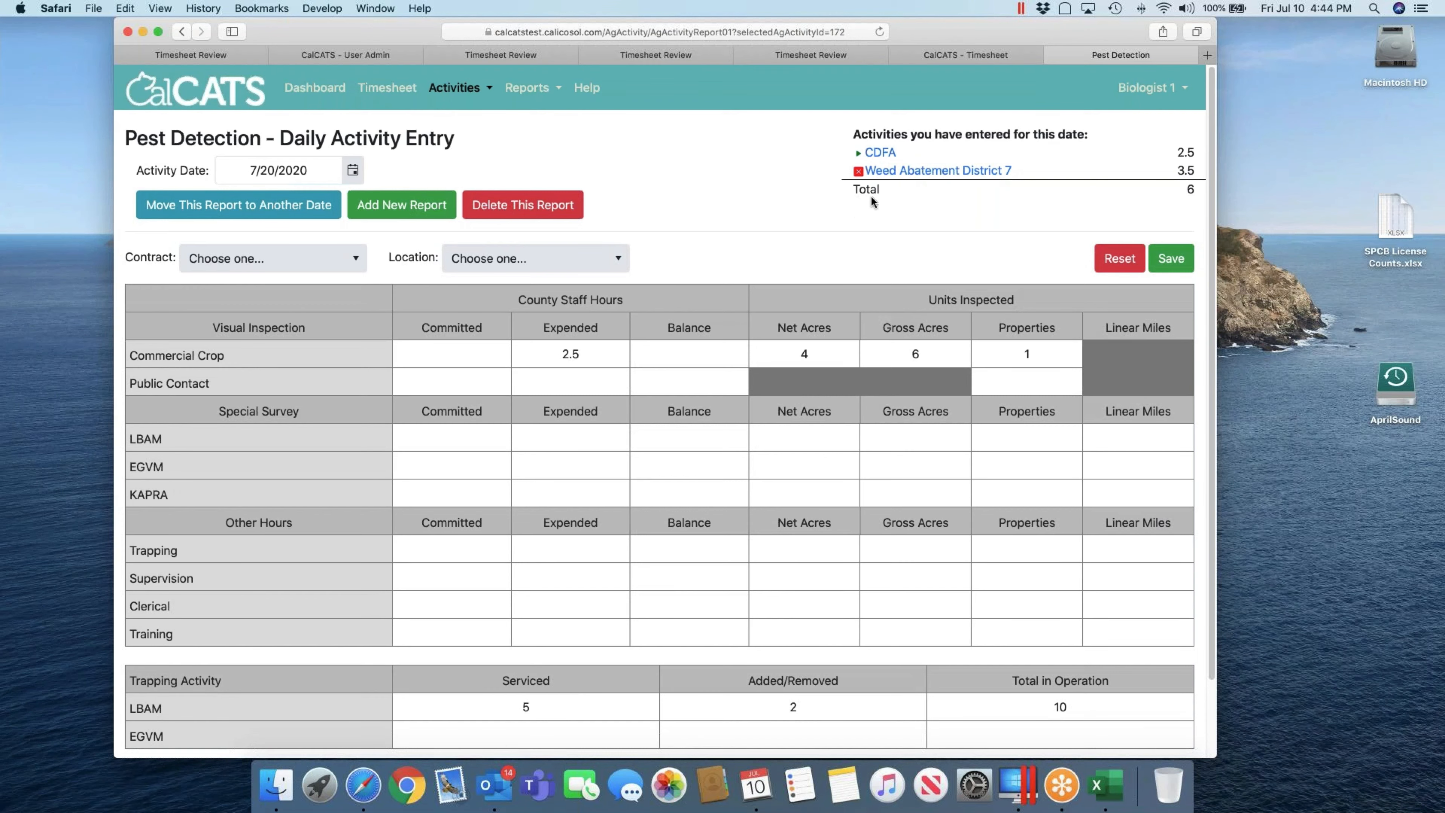
click(897, 171)
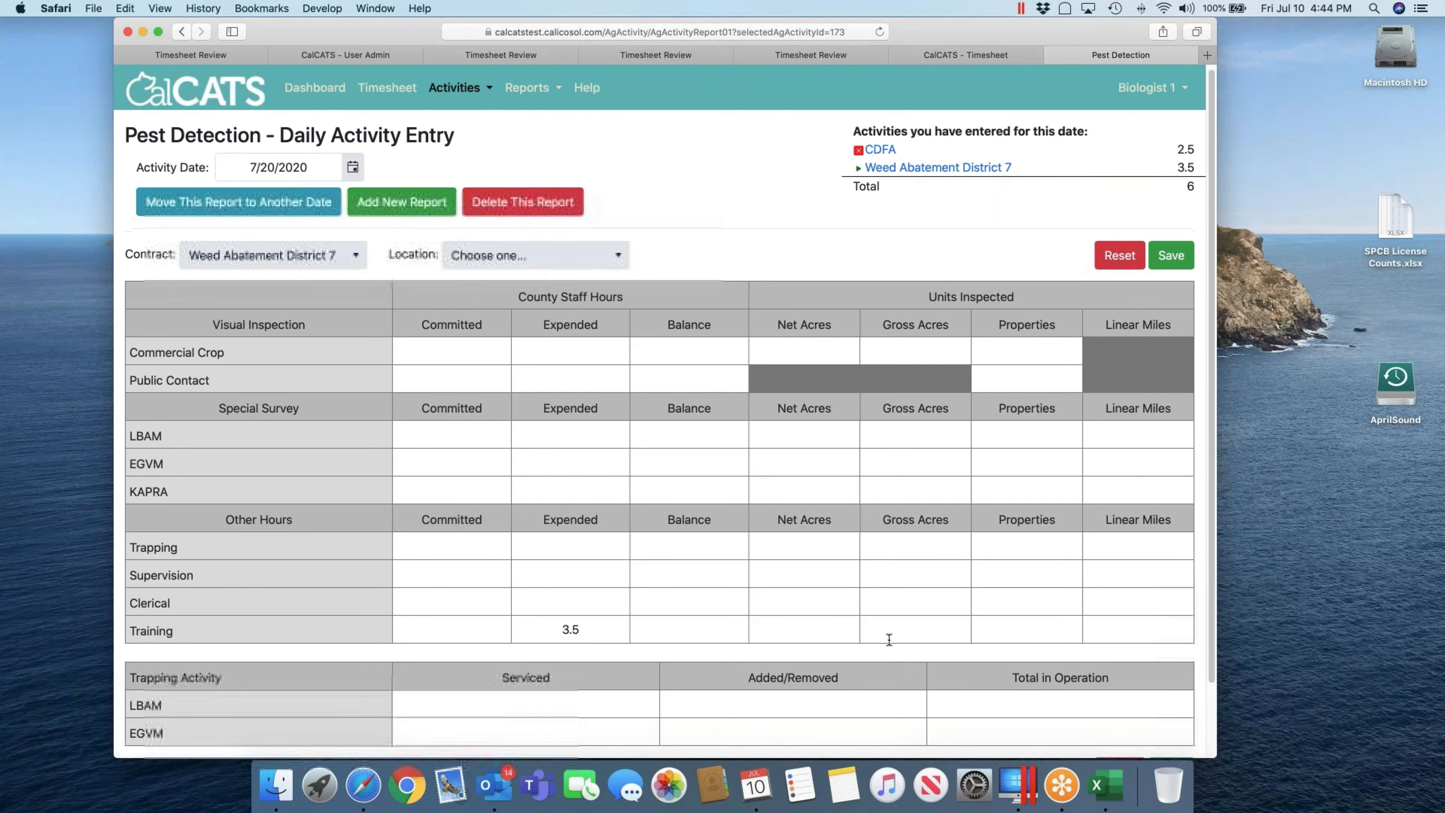
scroll(577, 567, down, 1)
scroll(910, 147, up, 1)
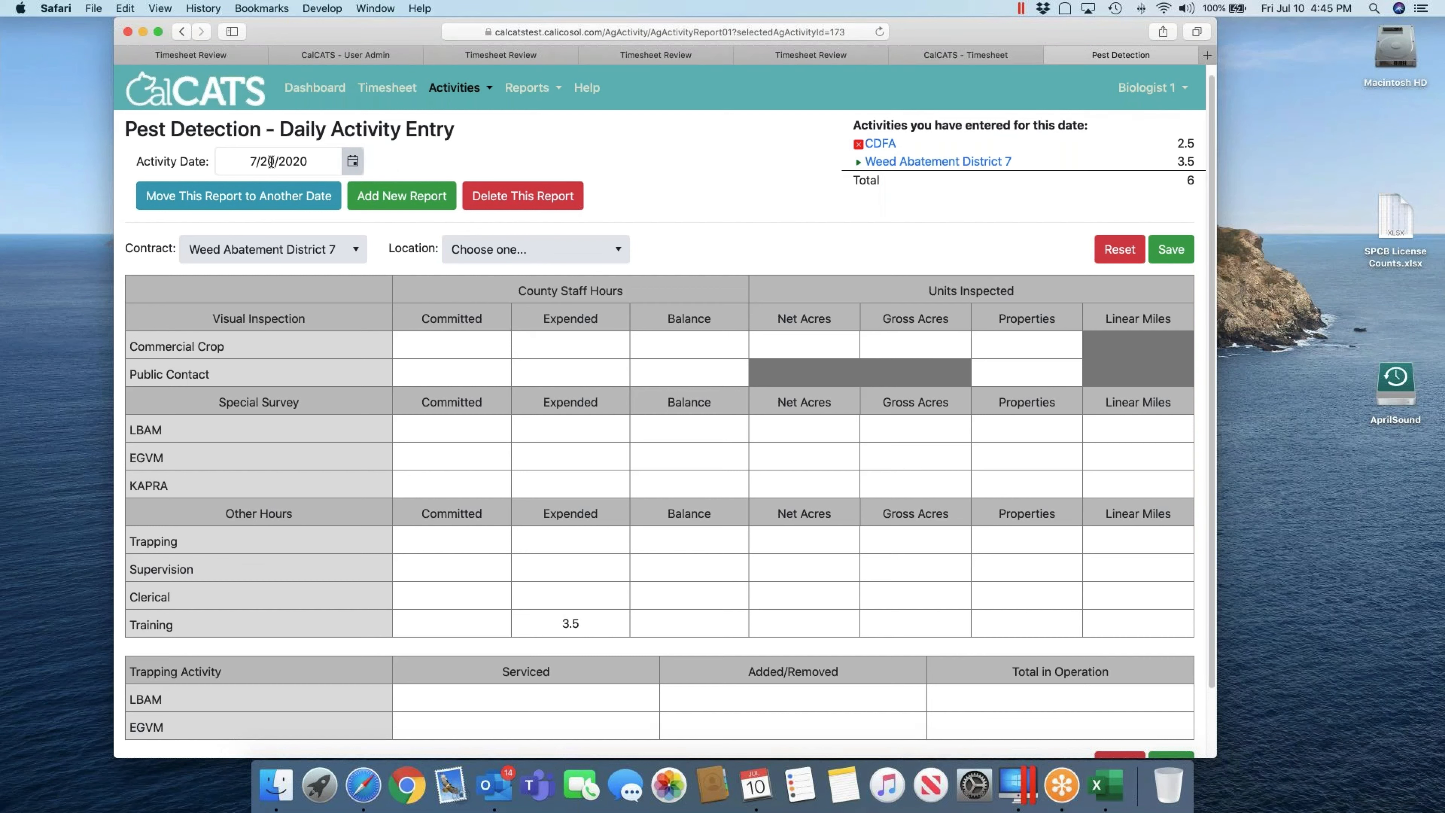
Step: Check the 7/21/2020 activity entries, then return to 7/20/2020
click(353, 163)
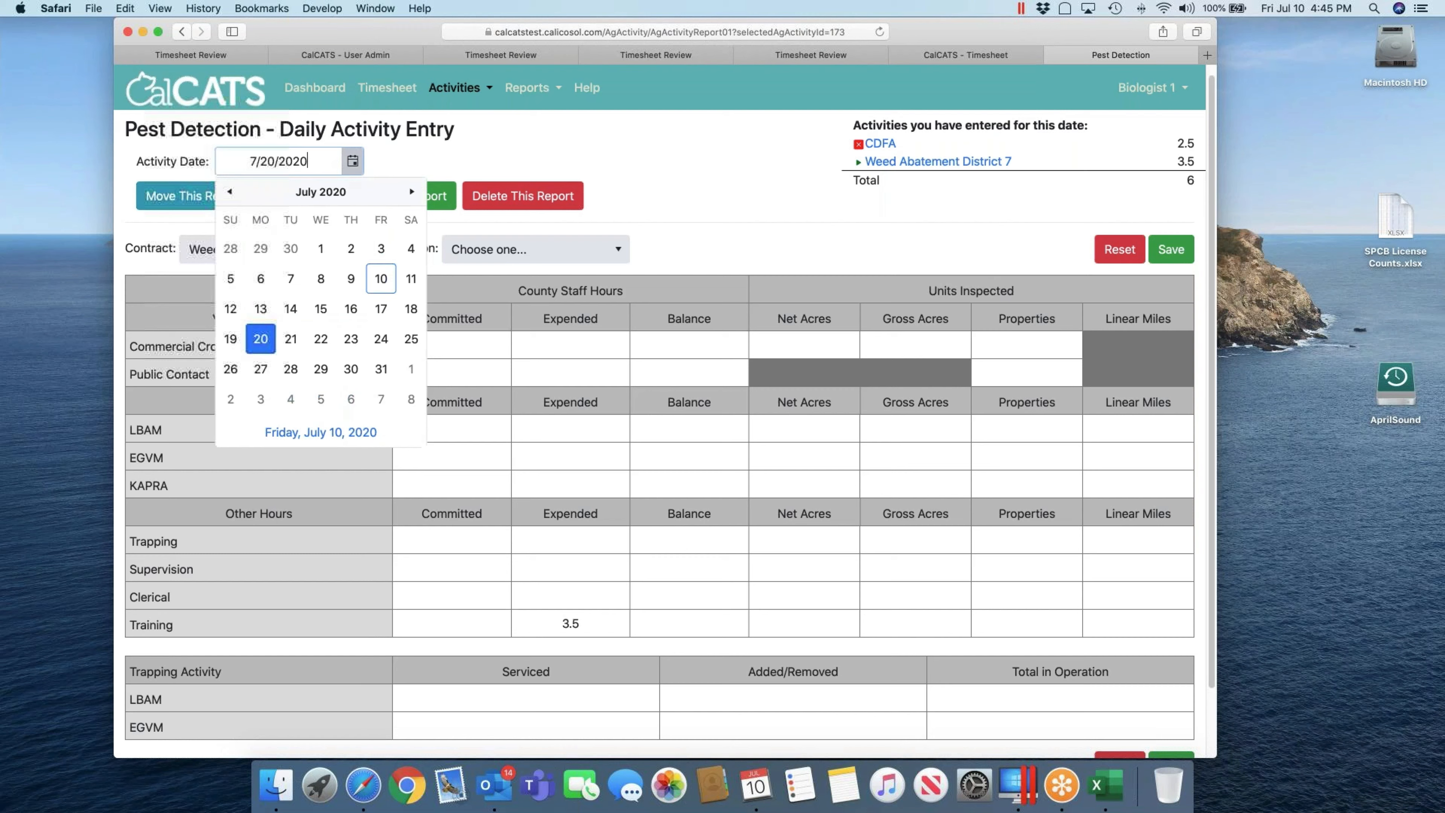
click(290, 335)
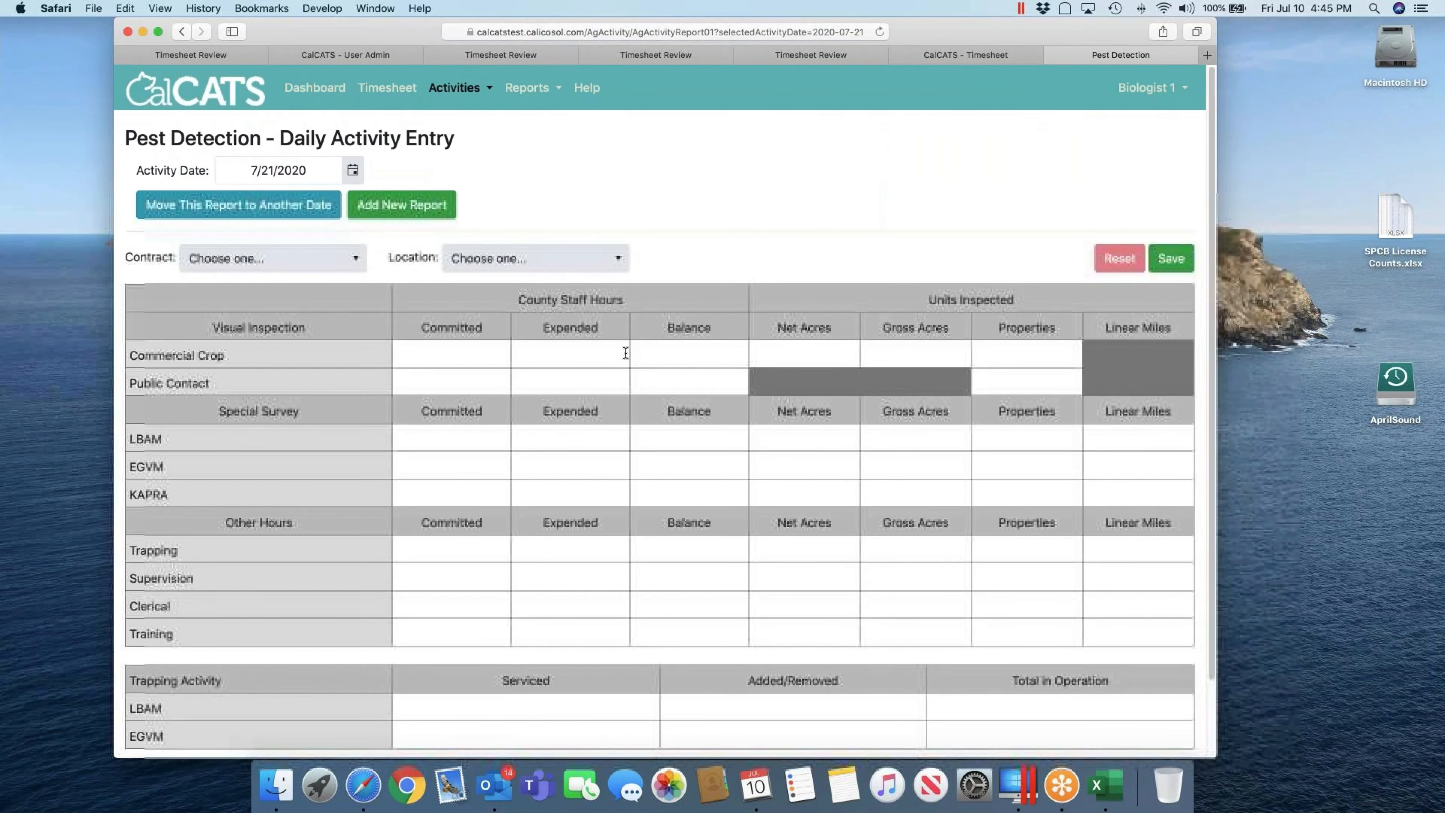
click(351, 171)
click(256, 336)
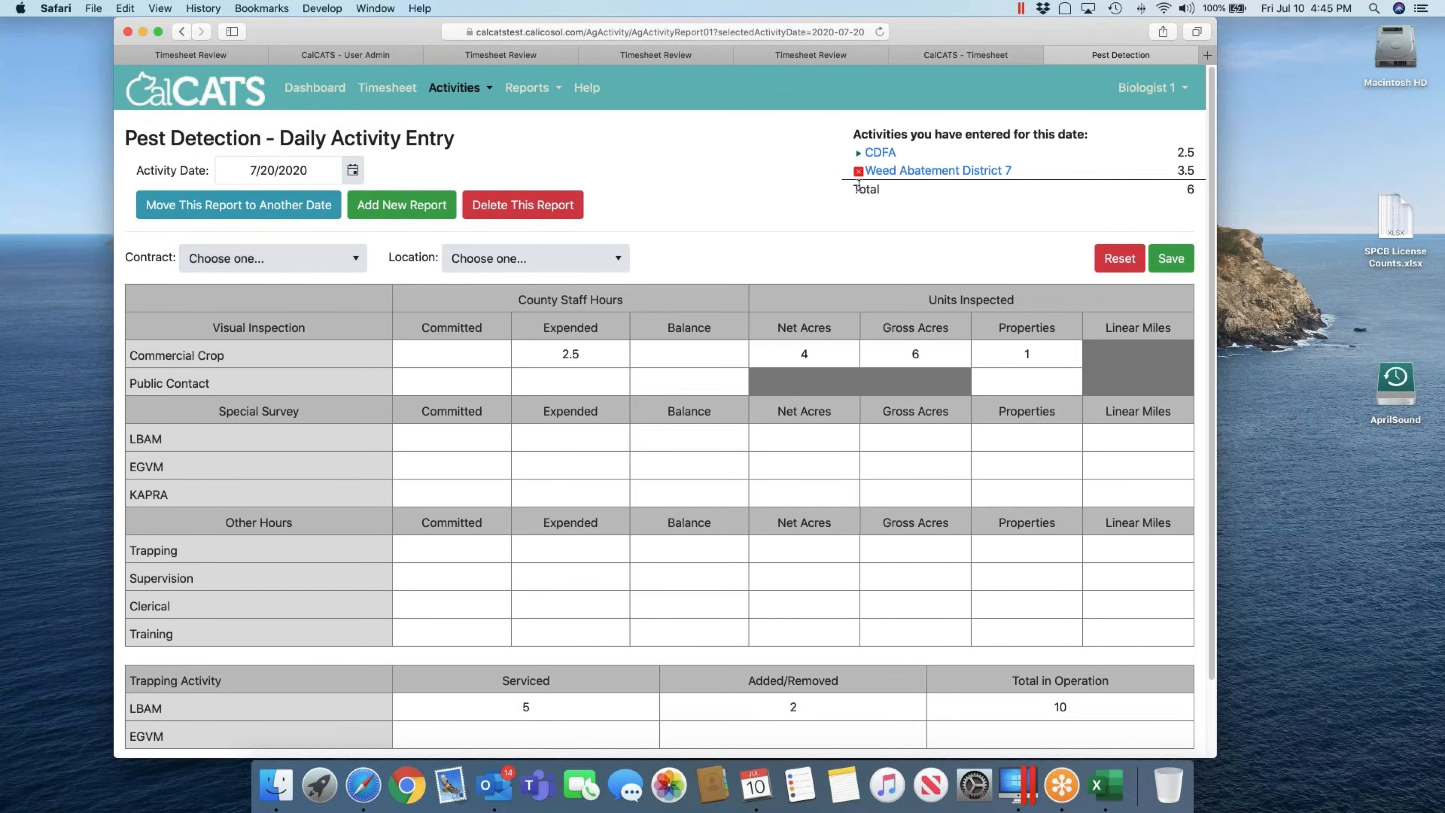
Step: Move the Weed Abatement District 7 report to 7/21/2020, then return to the 7/20 entries
click(898, 171)
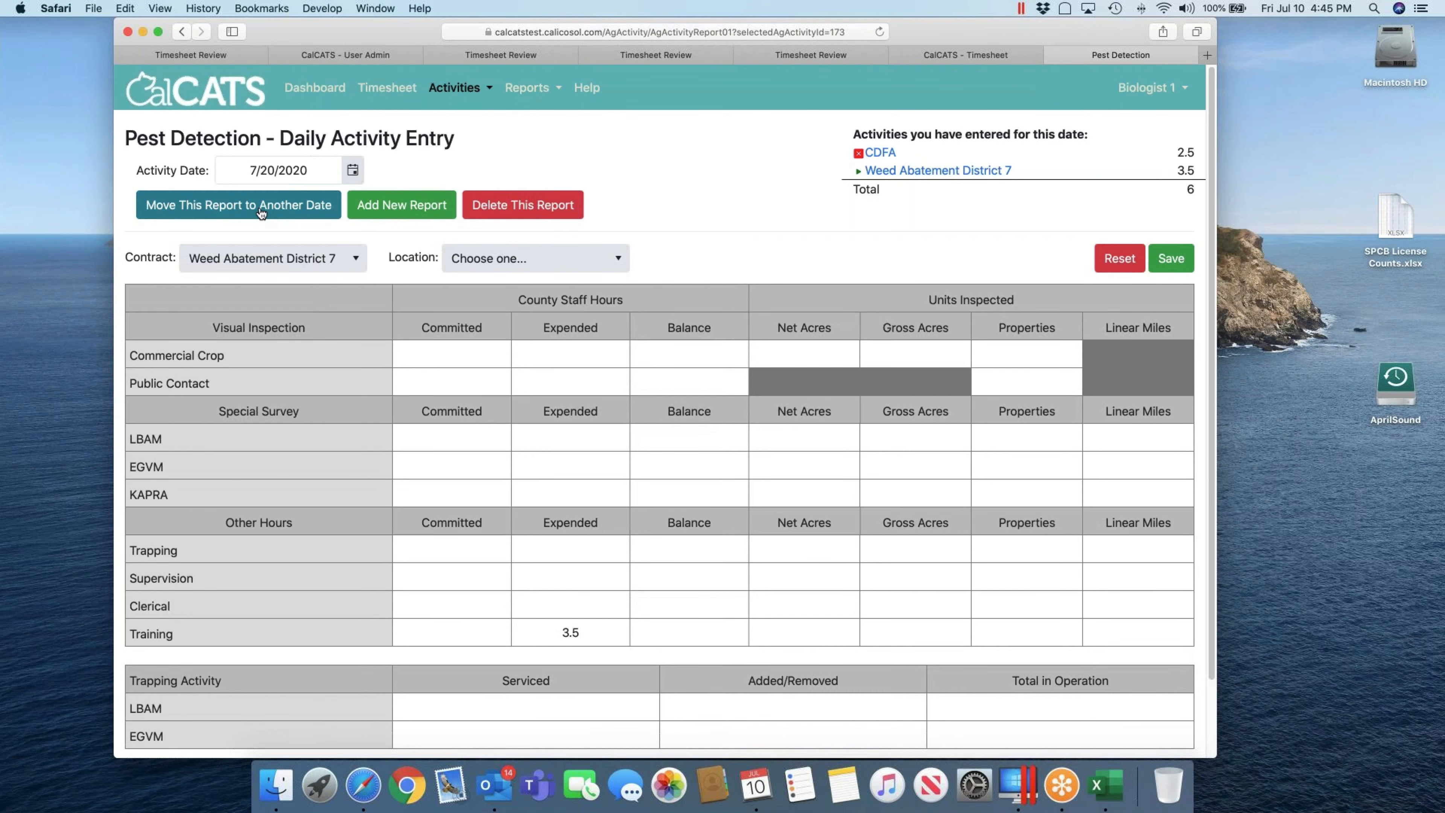
click(239, 206)
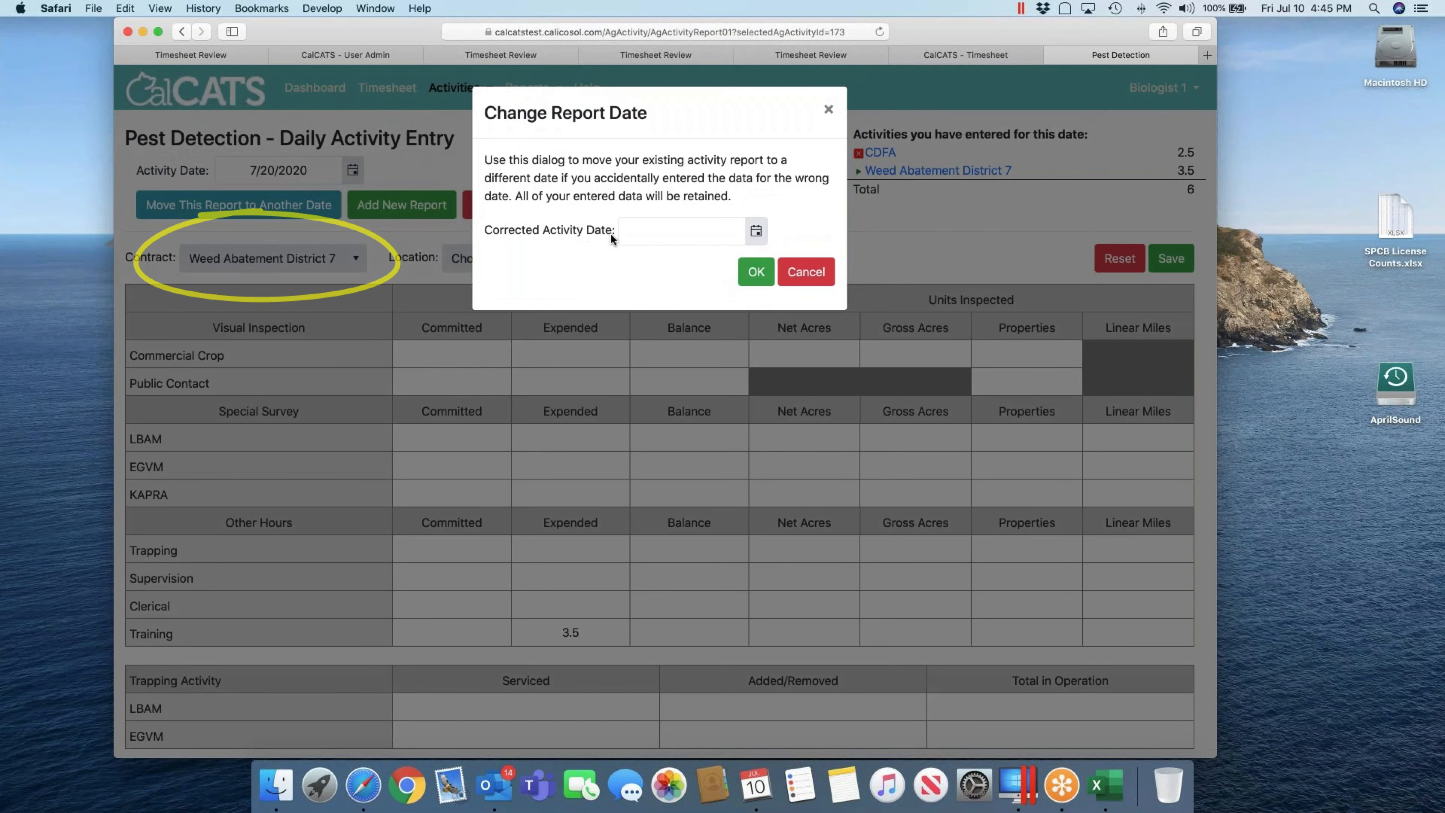
click(652, 232)
text(7/21/2020)
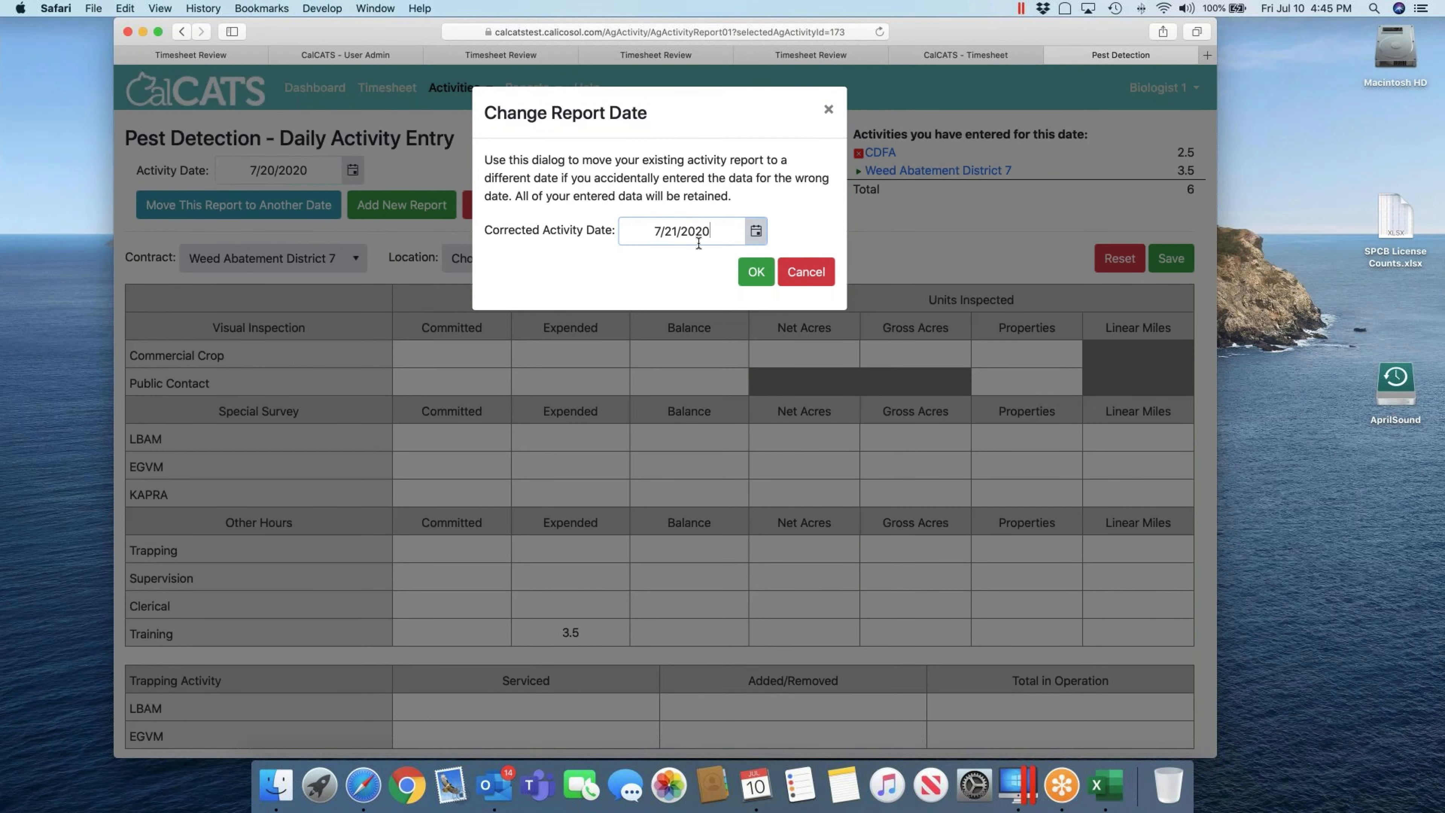
click(765, 281)
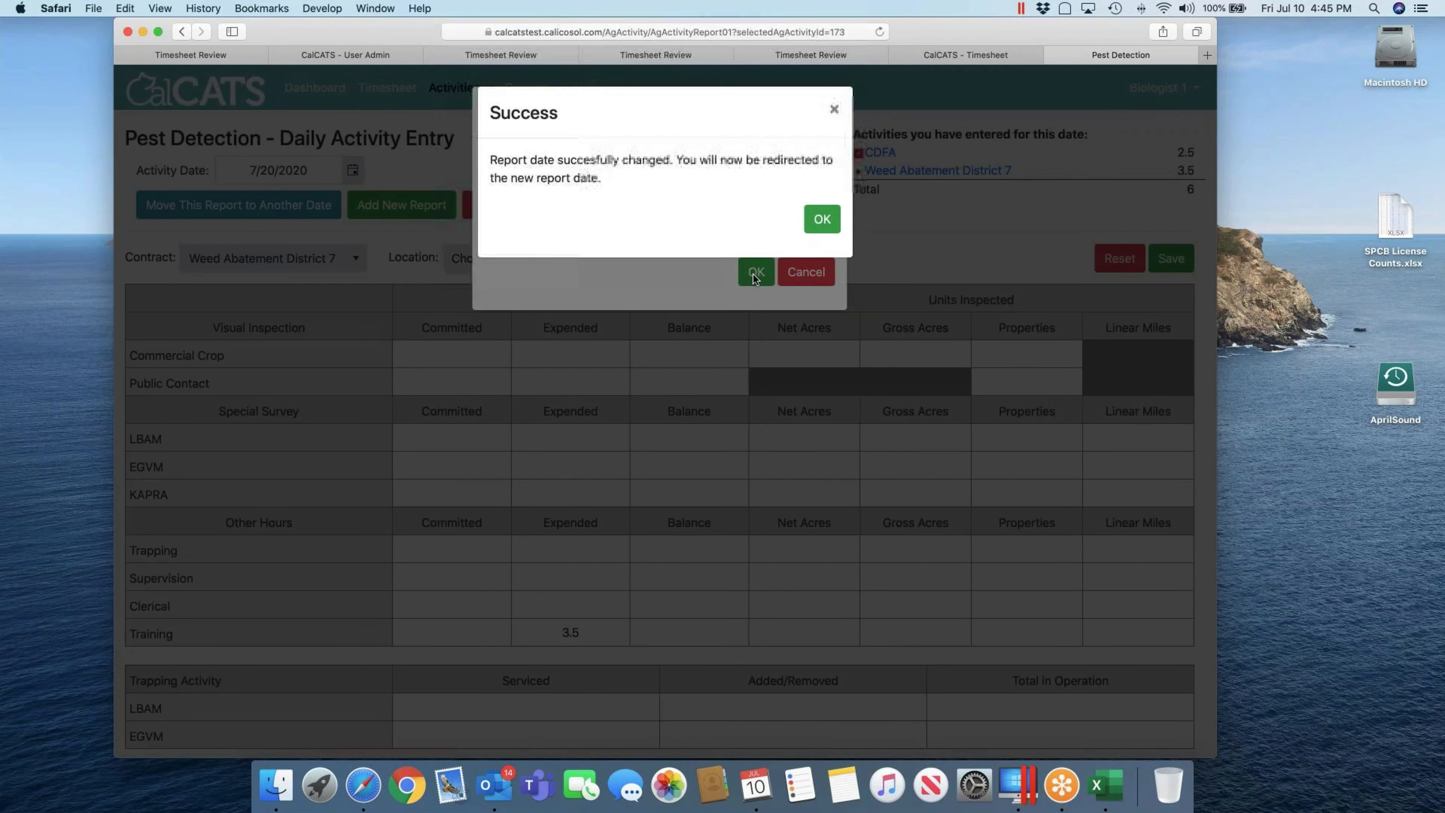
click(826, 207)
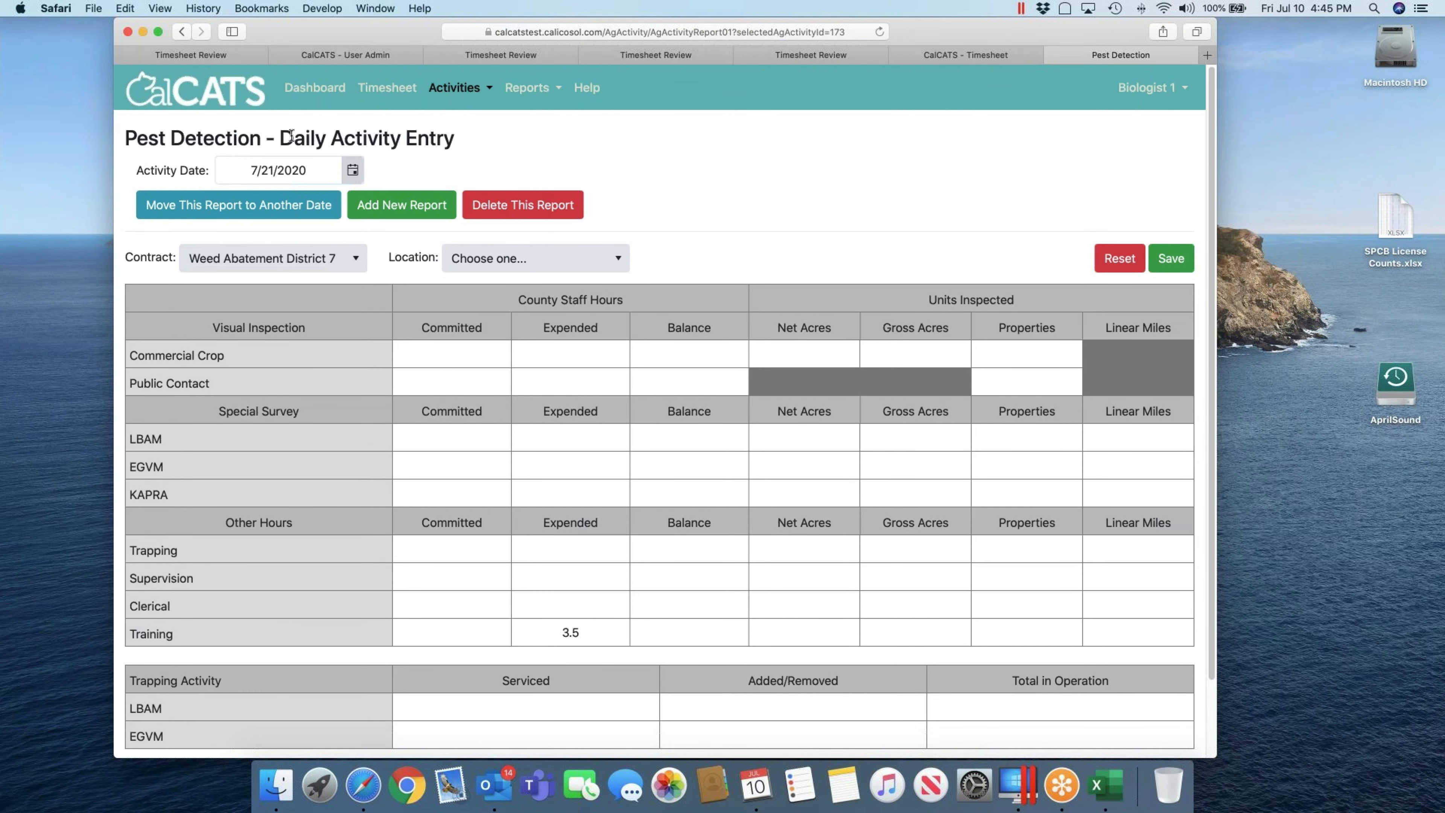
click(352, 171)
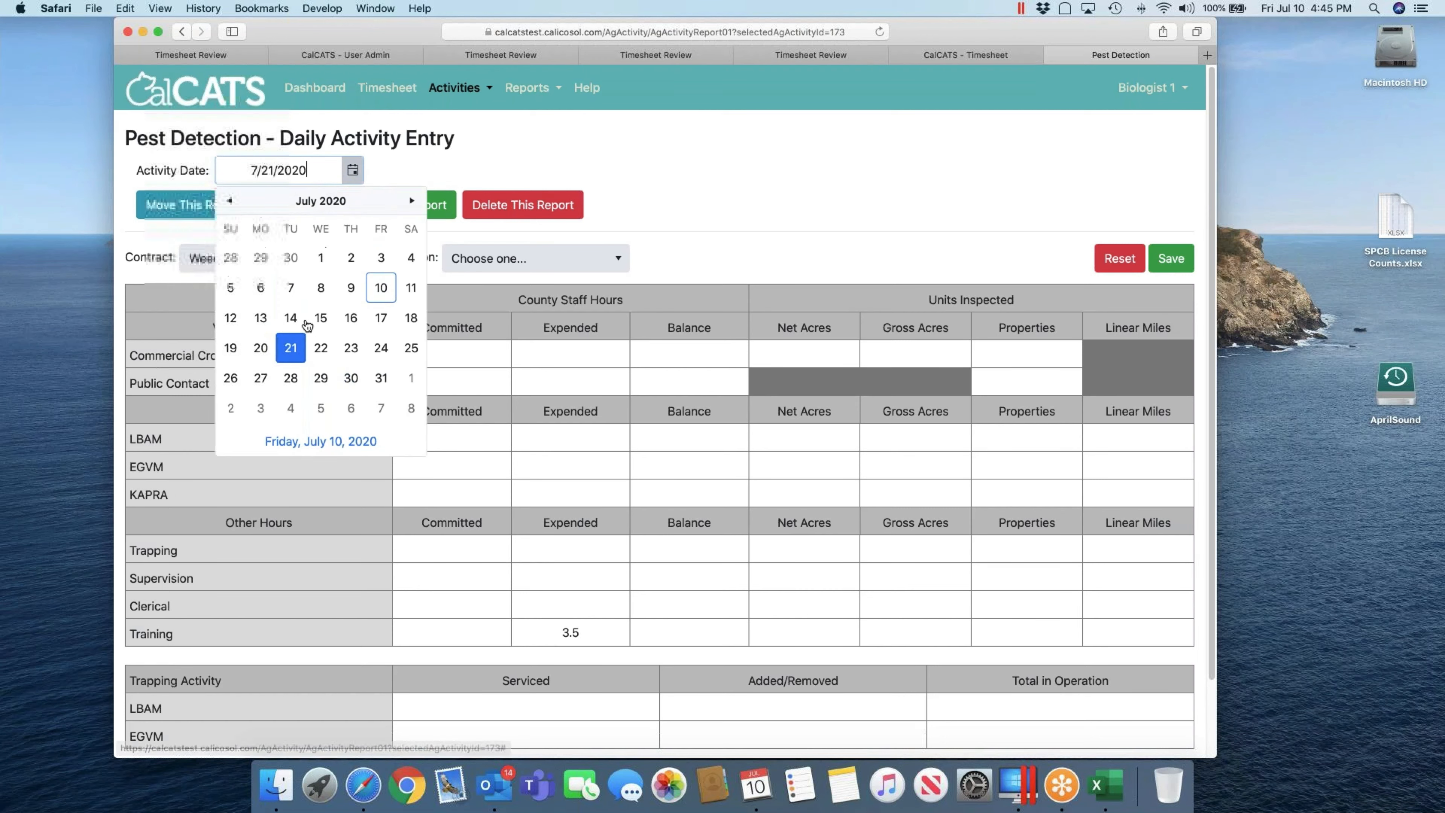
click(261, 348)
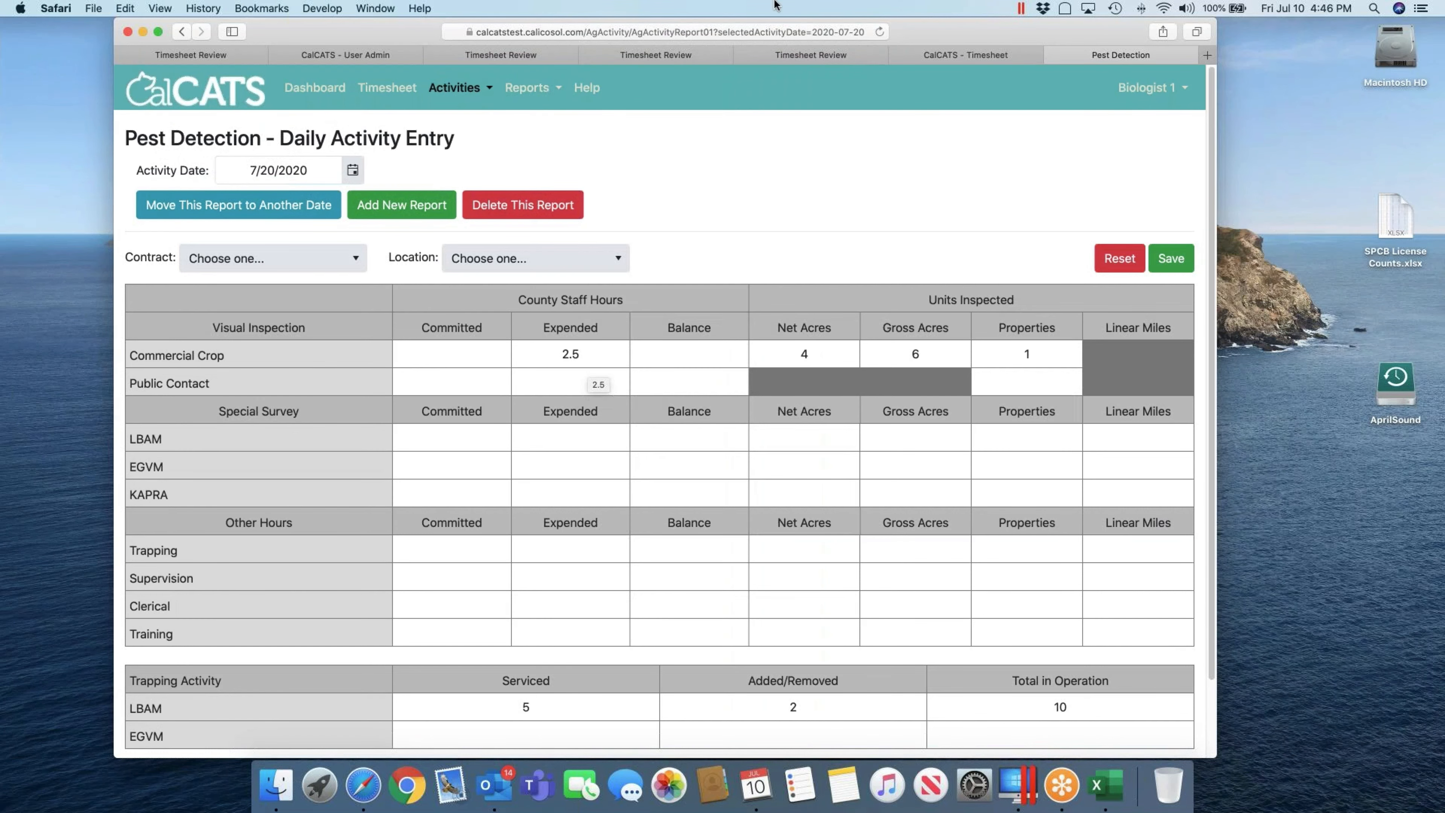
Step: Reload the timesheet and inspect Ag Activity details: 2.5 hours Jul 20, 3.5 hours Jul 21
click(928, 56)
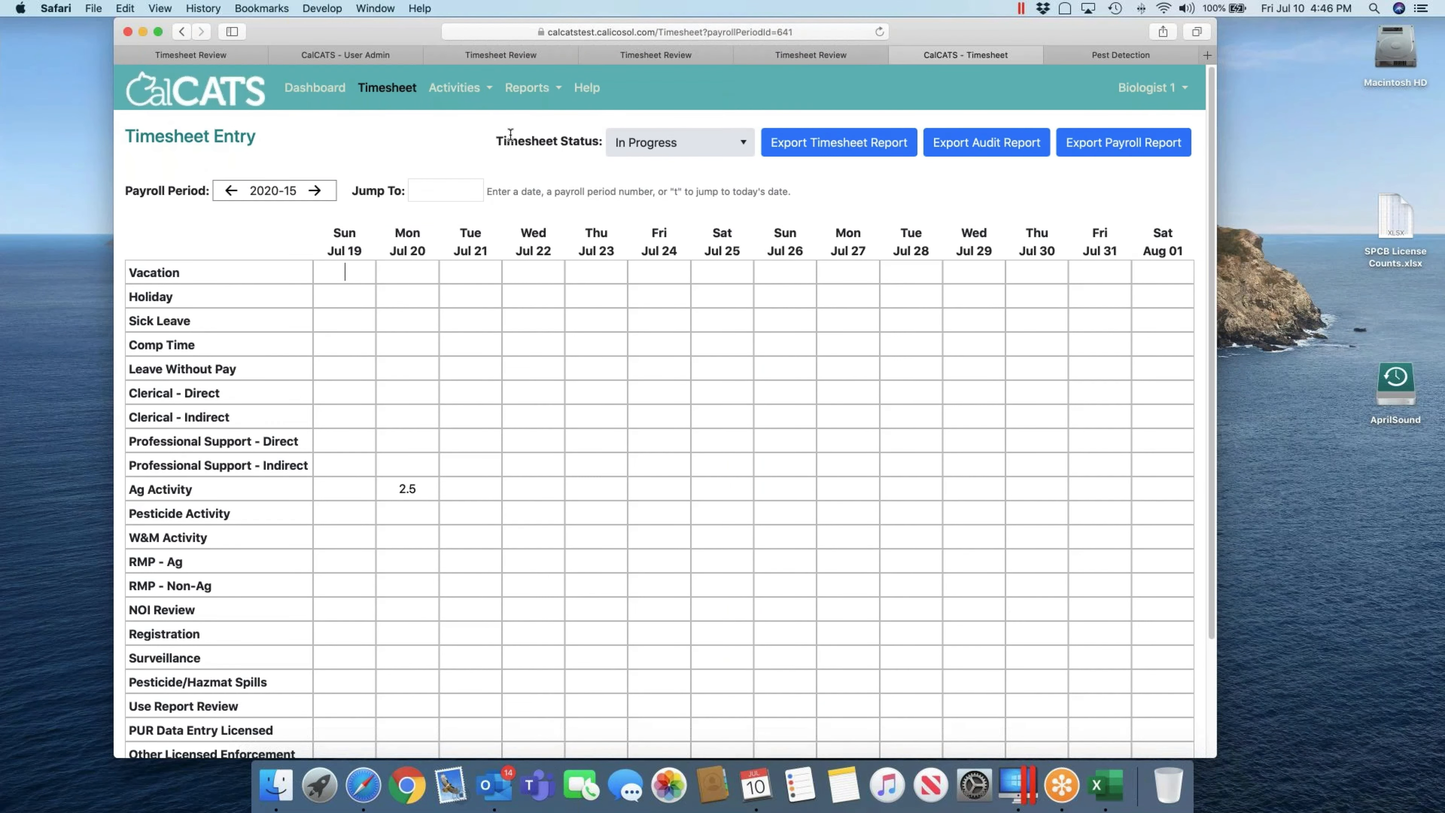
key(super+r)
double_click(410, 490)
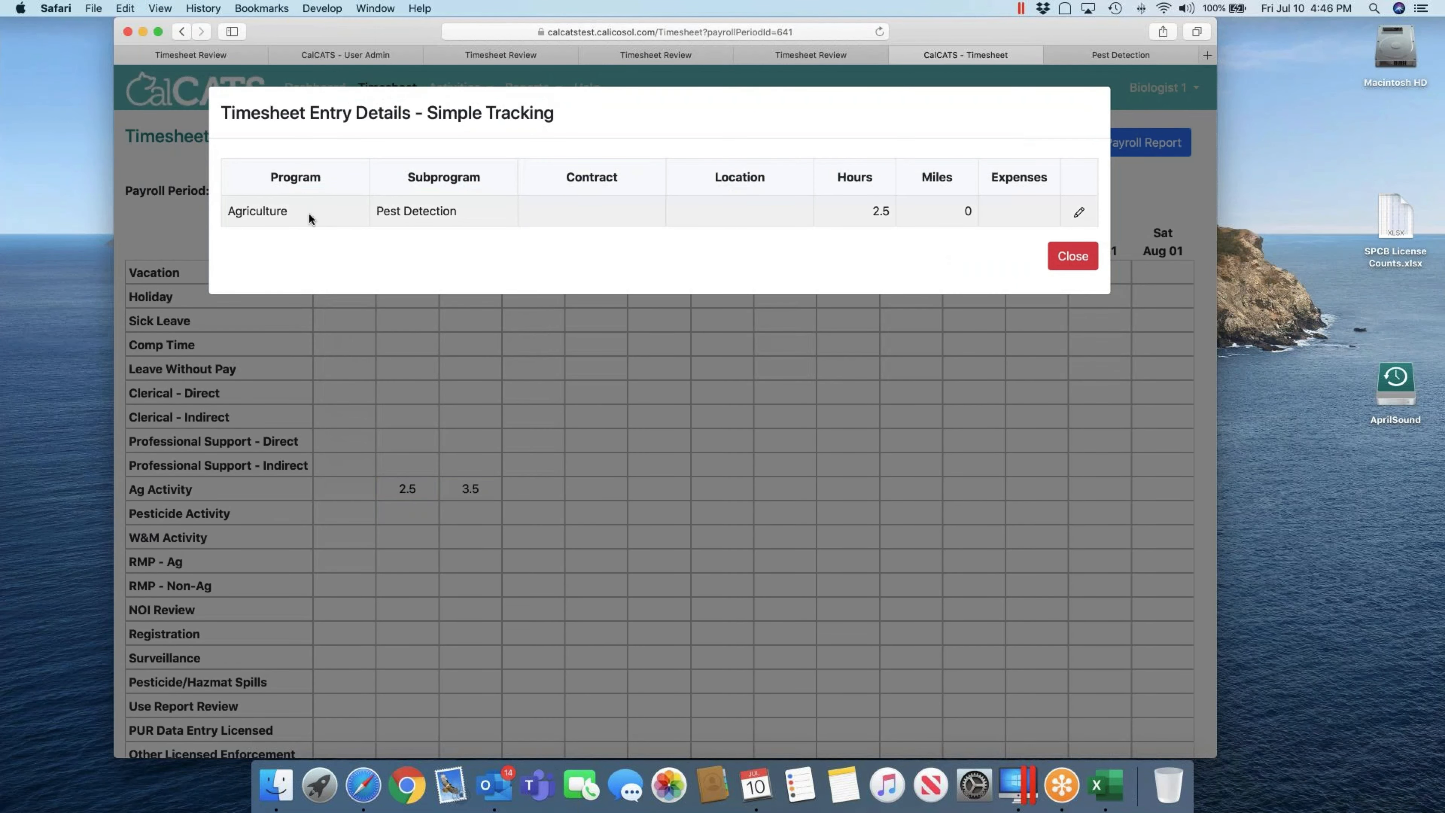
click(1070, 259)
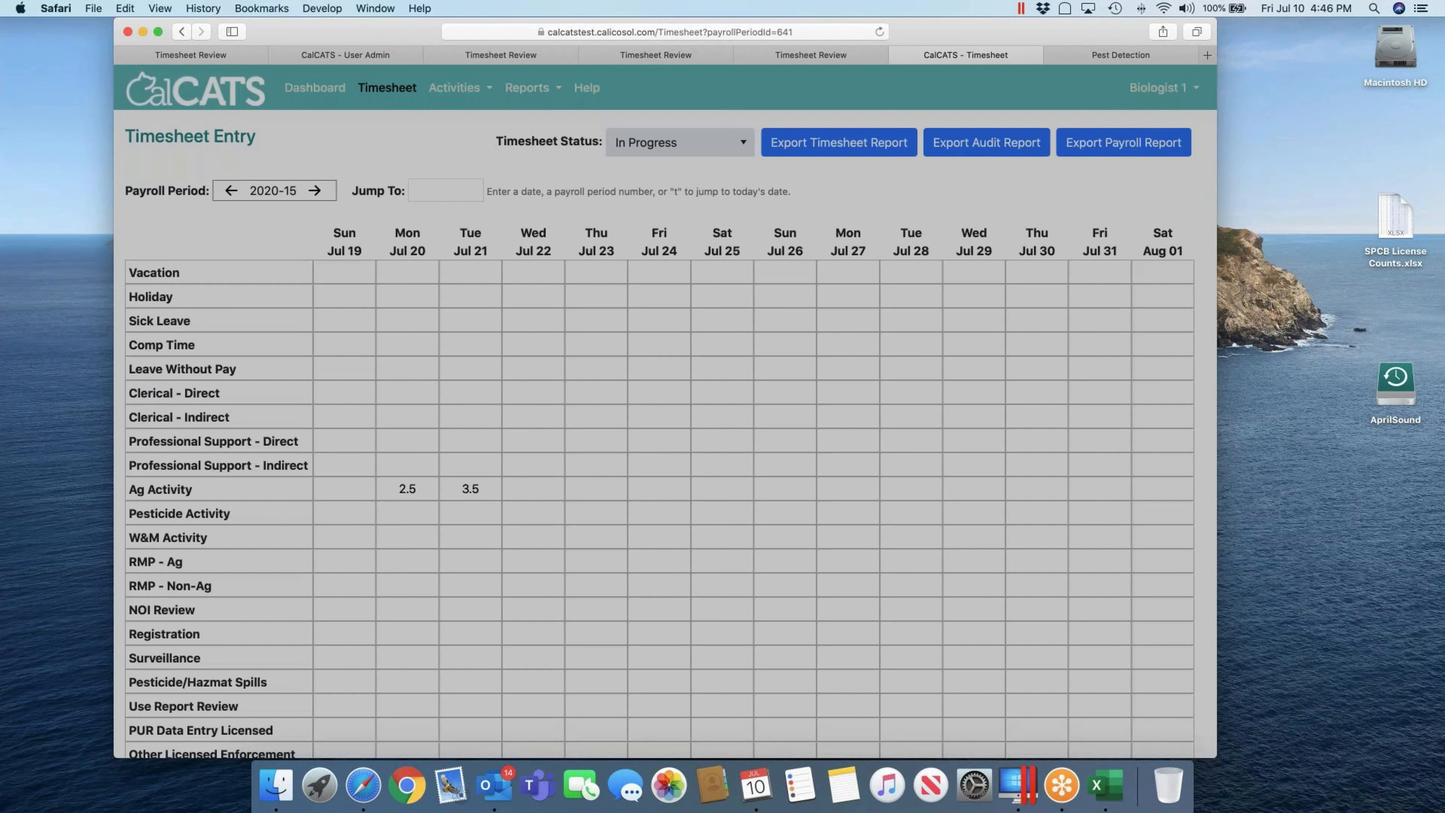
click(471, 488)
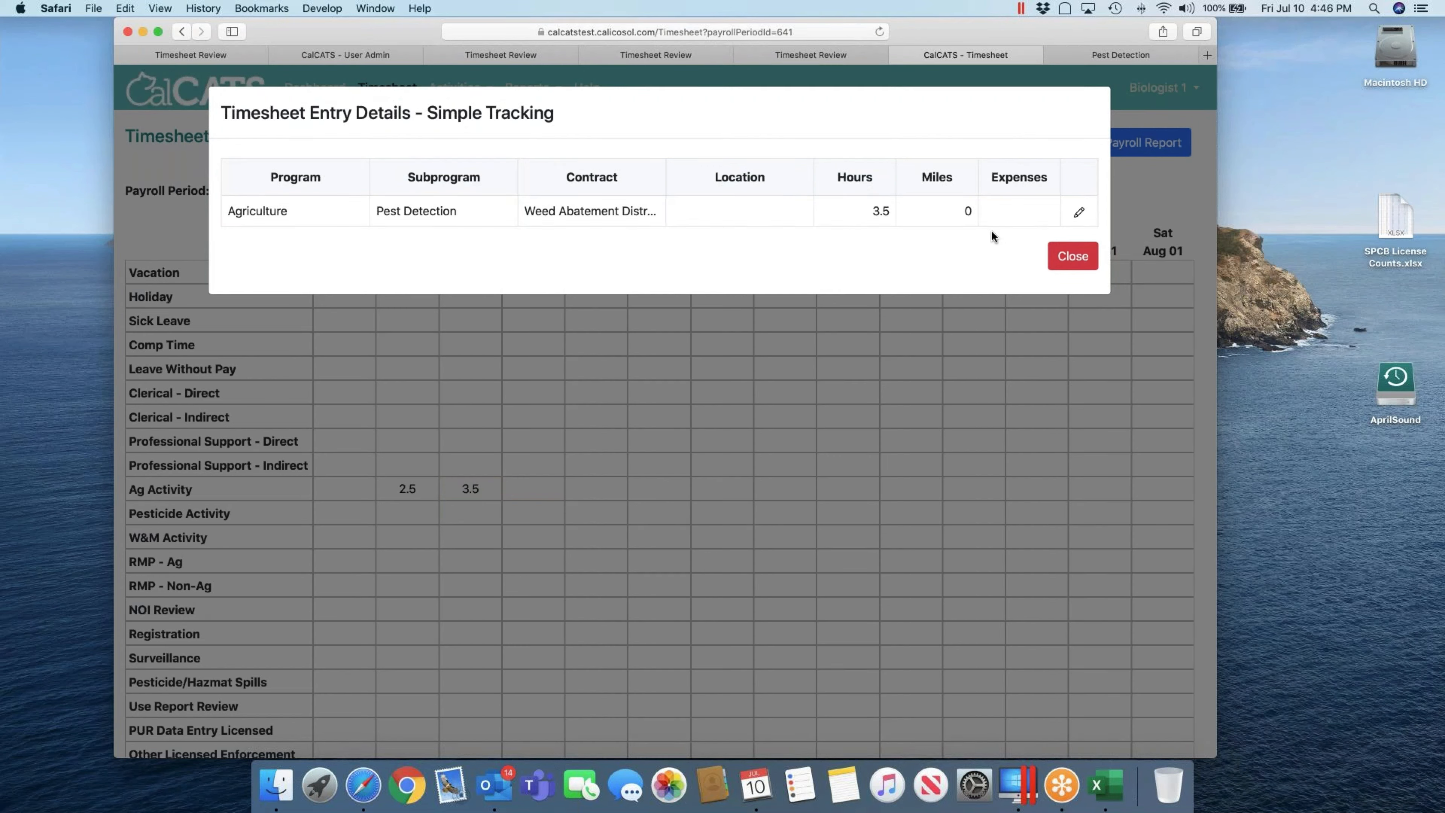
click(1069, 257)
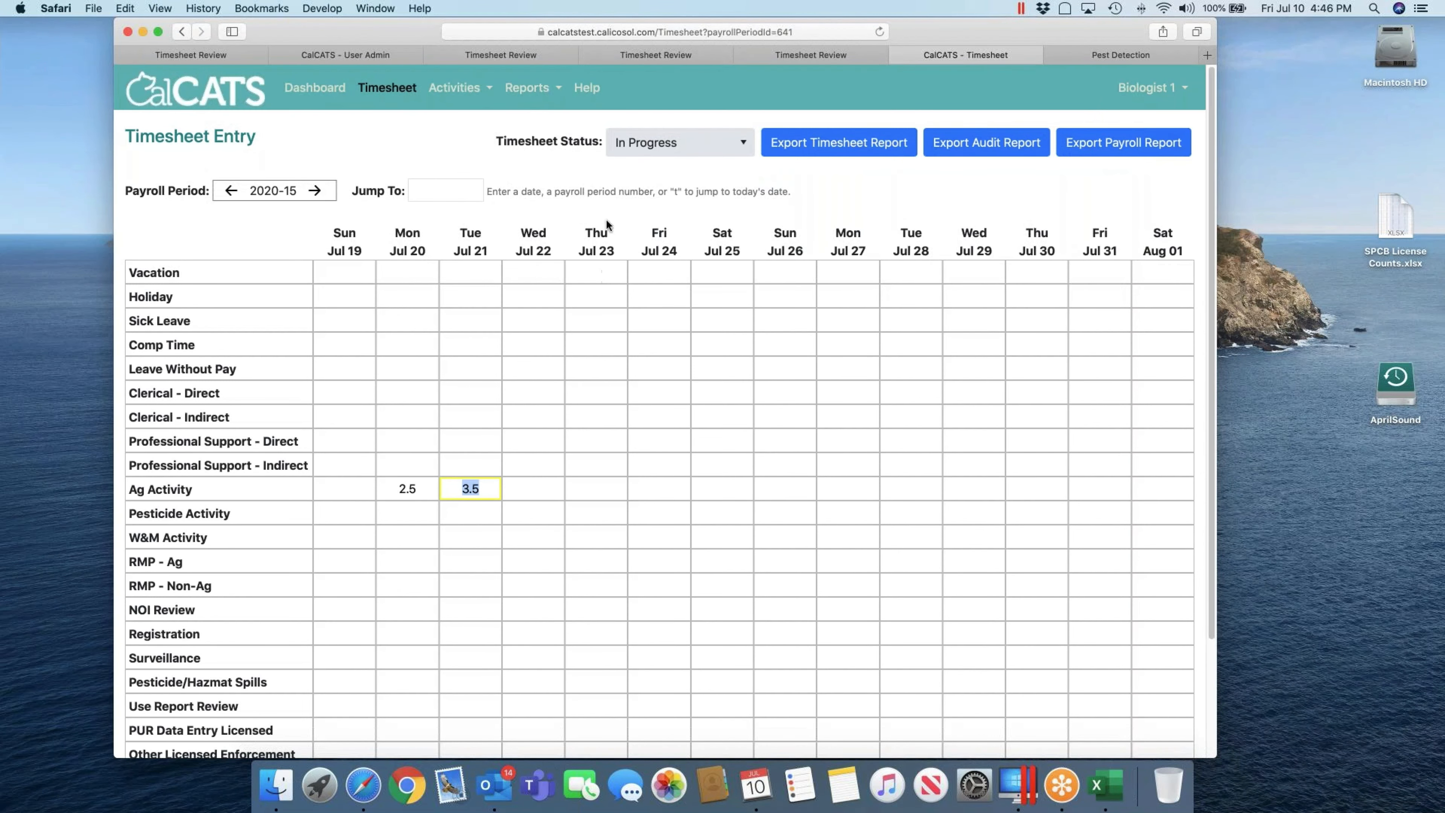
Step: Review the Ag Activity Dashboard's two Pest Detection reports (07/21, 07/20), then return to the timesheet
click(472, 90)
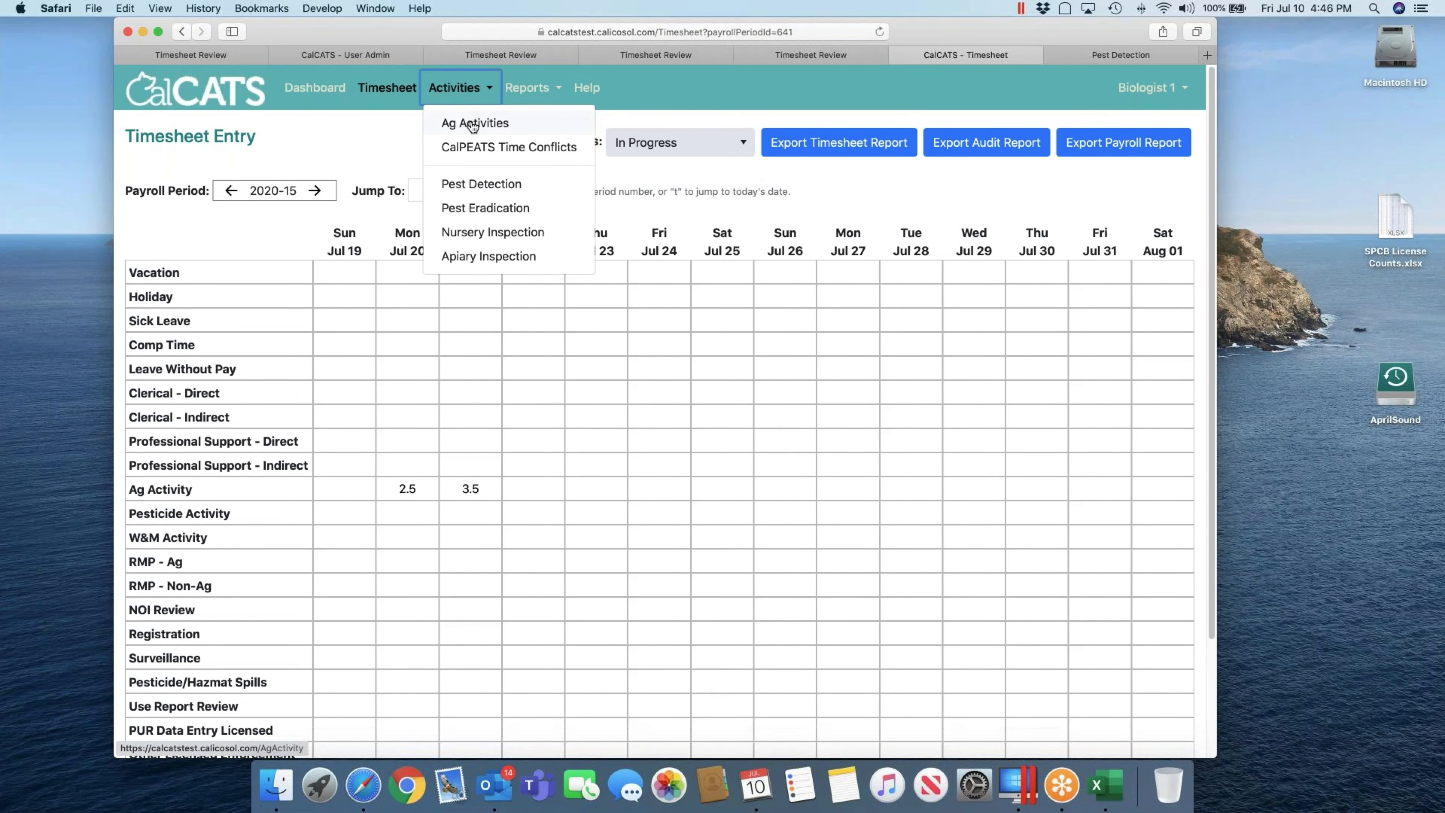
click(473, 123)
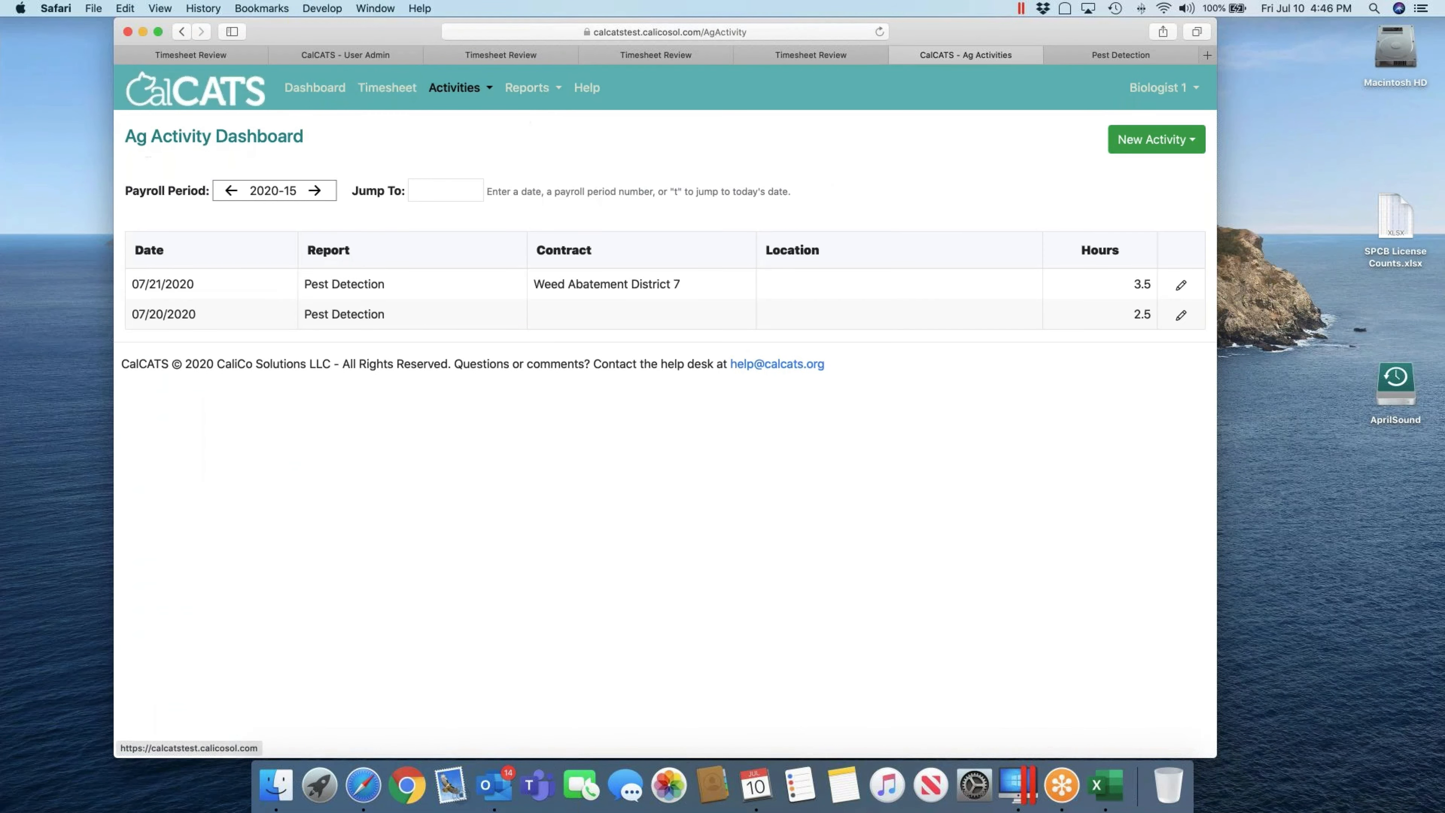
click(1145, 147)
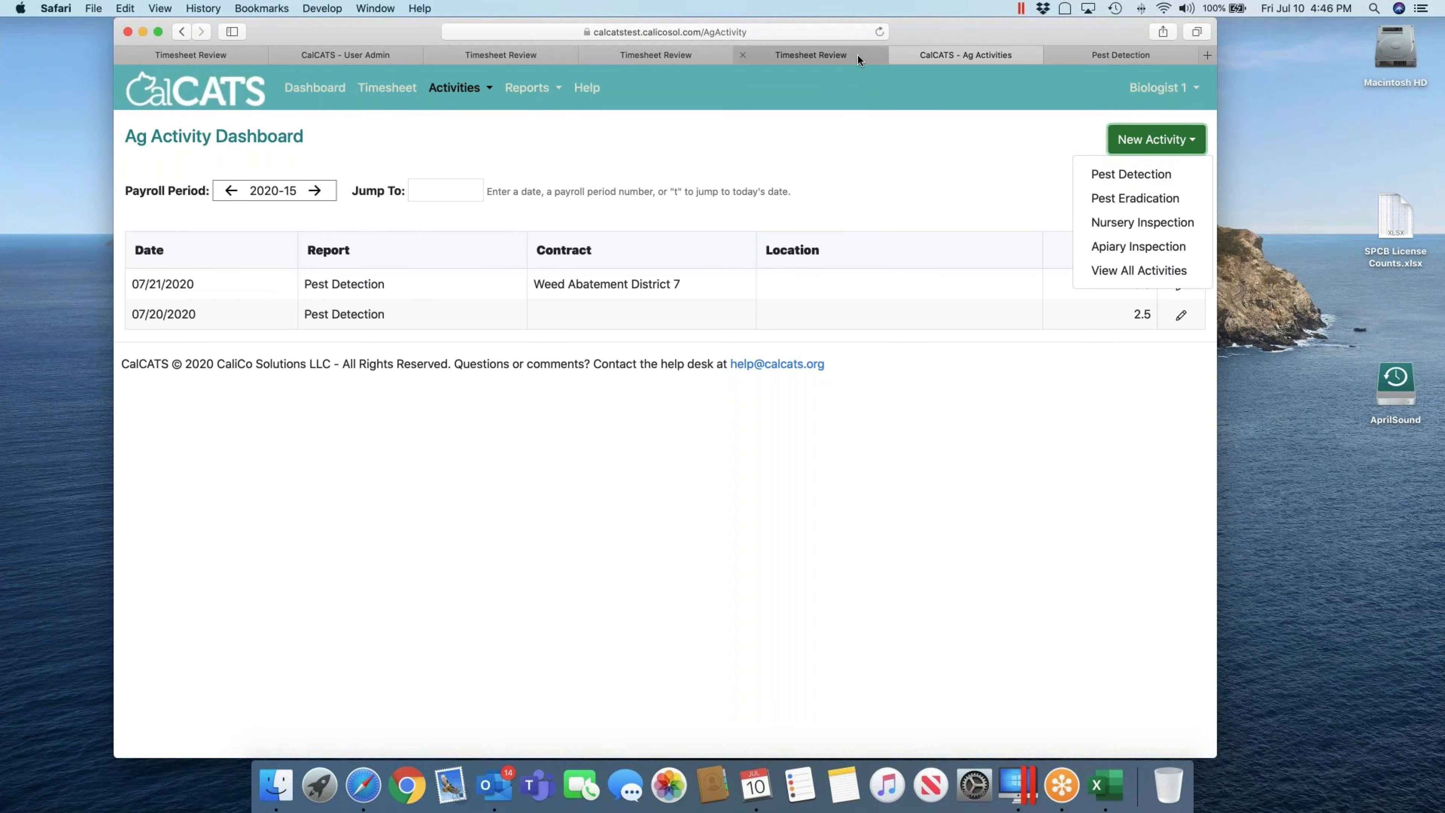
click(375, 90)
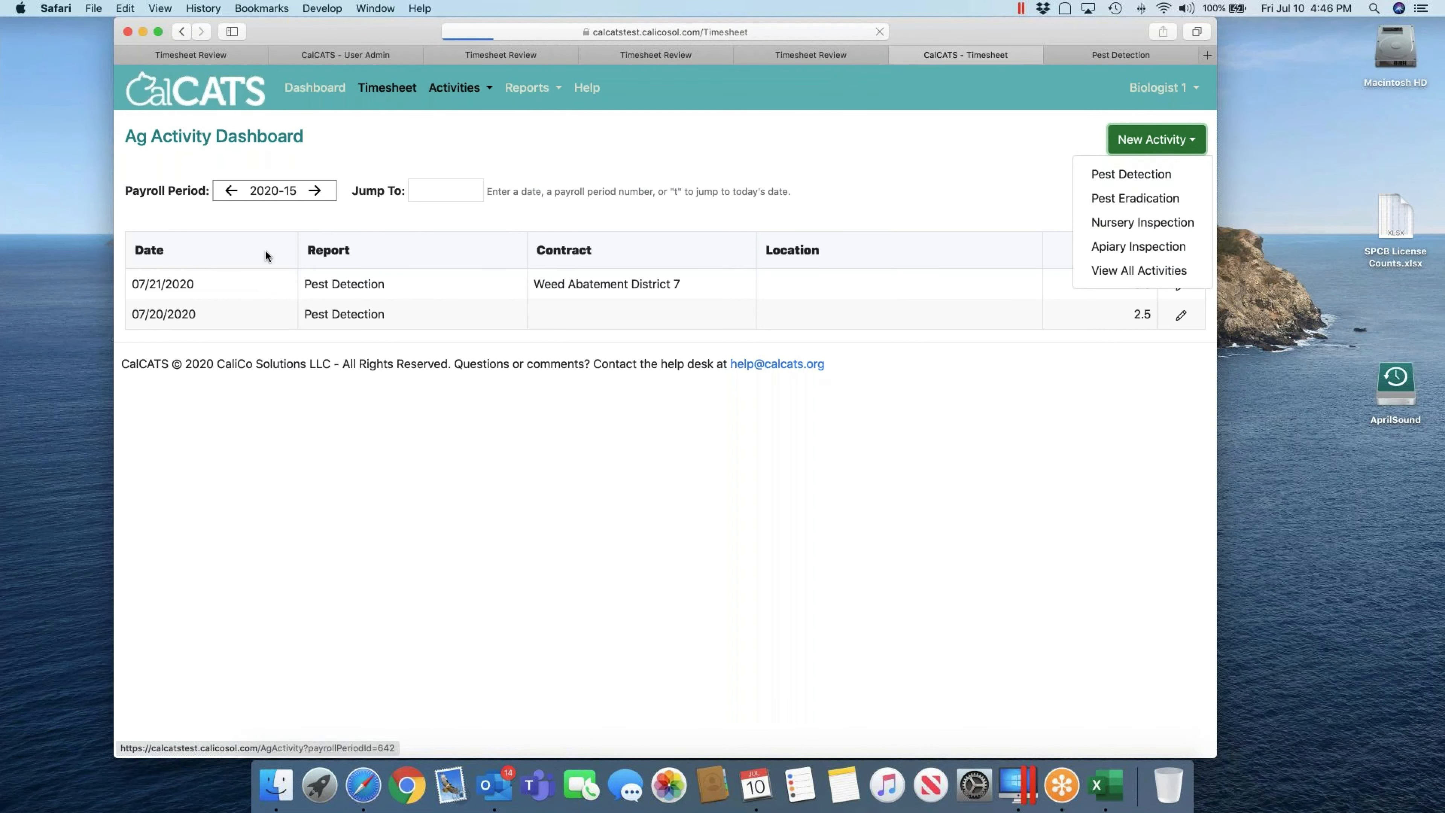